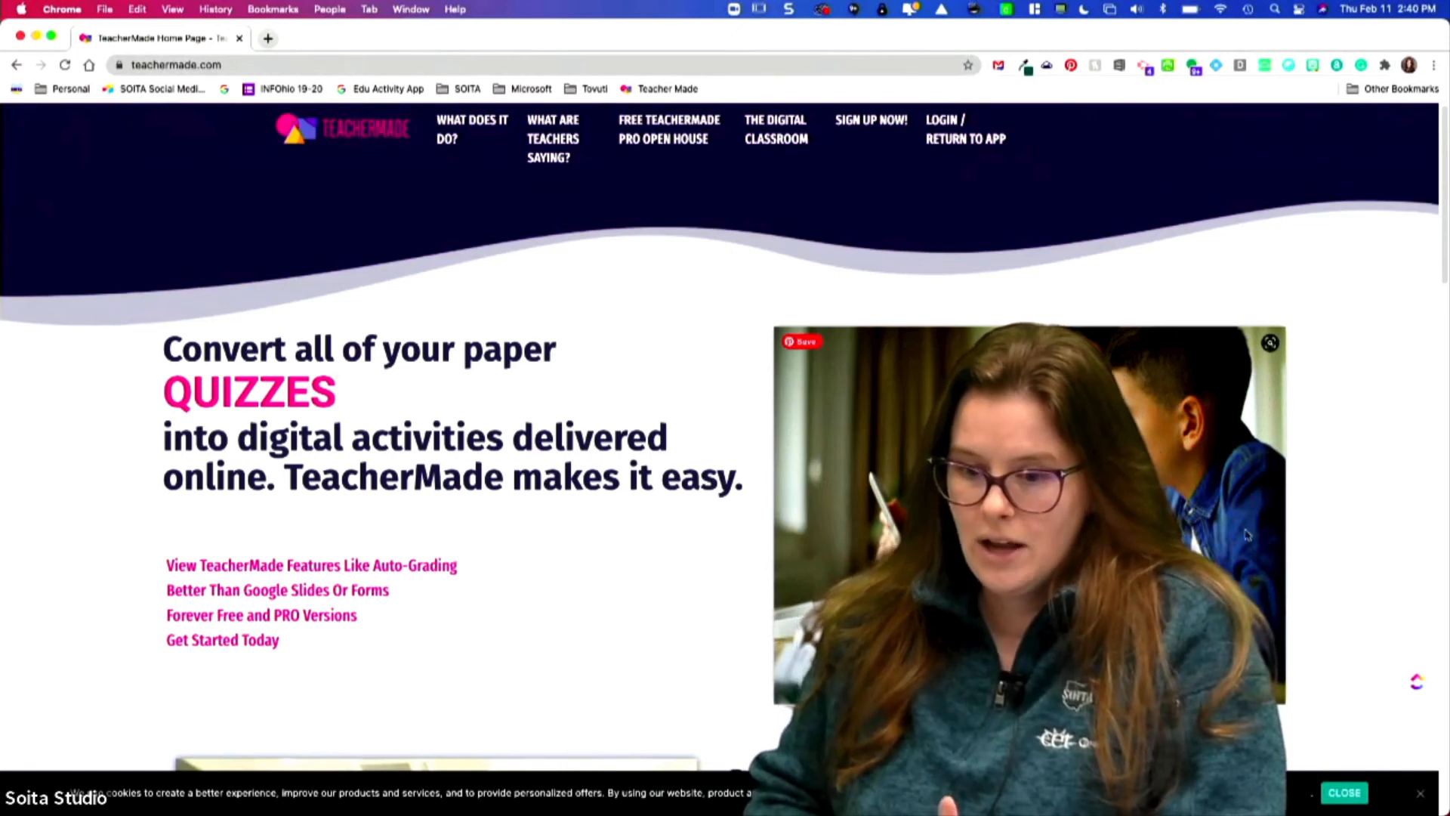
# Step: Dismiss the cookie notice, then open the TeacherMade app and sign out of the current account
pyautogui.click(1420, 793)
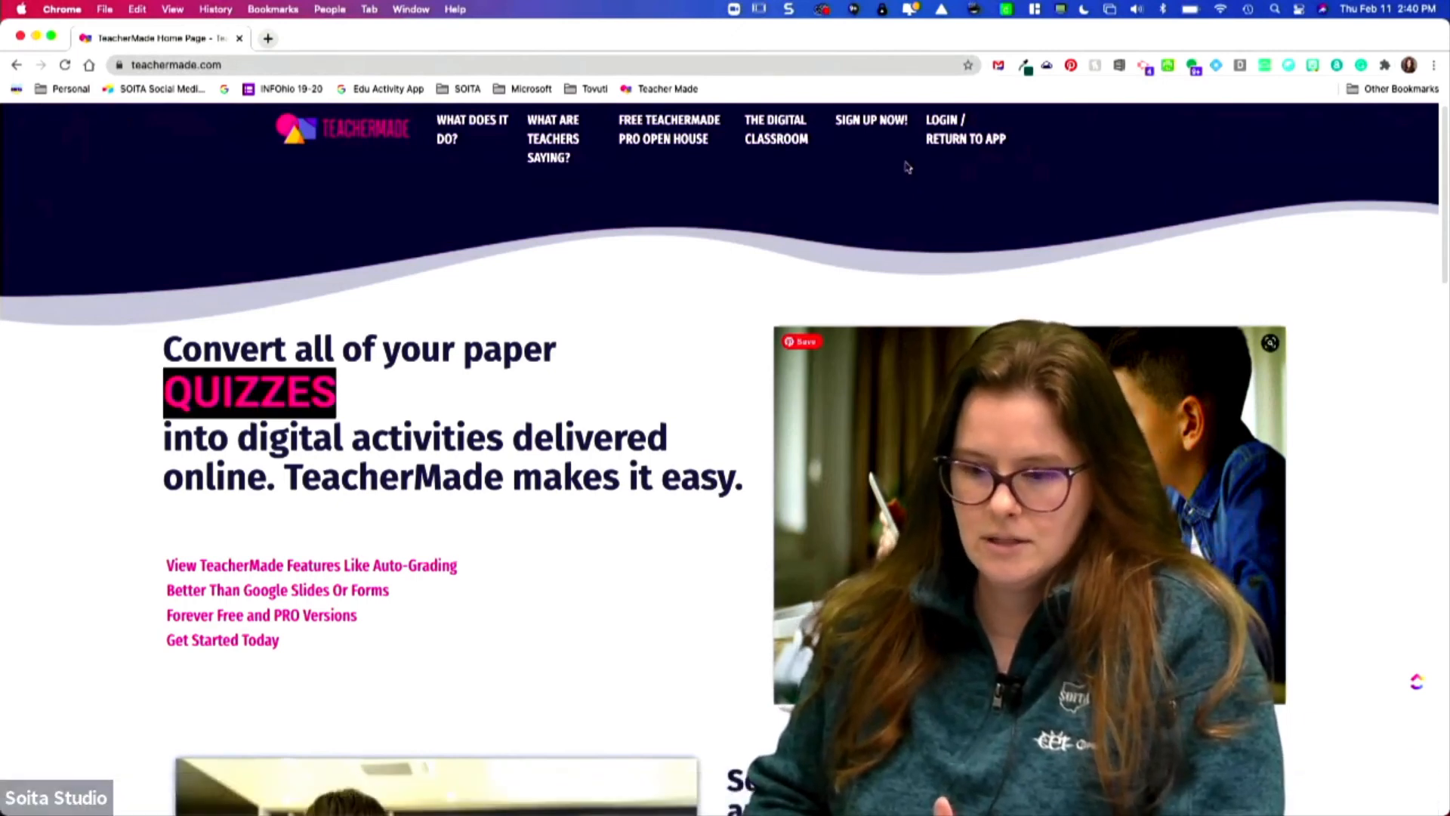
pyautogui.click(935, 135)
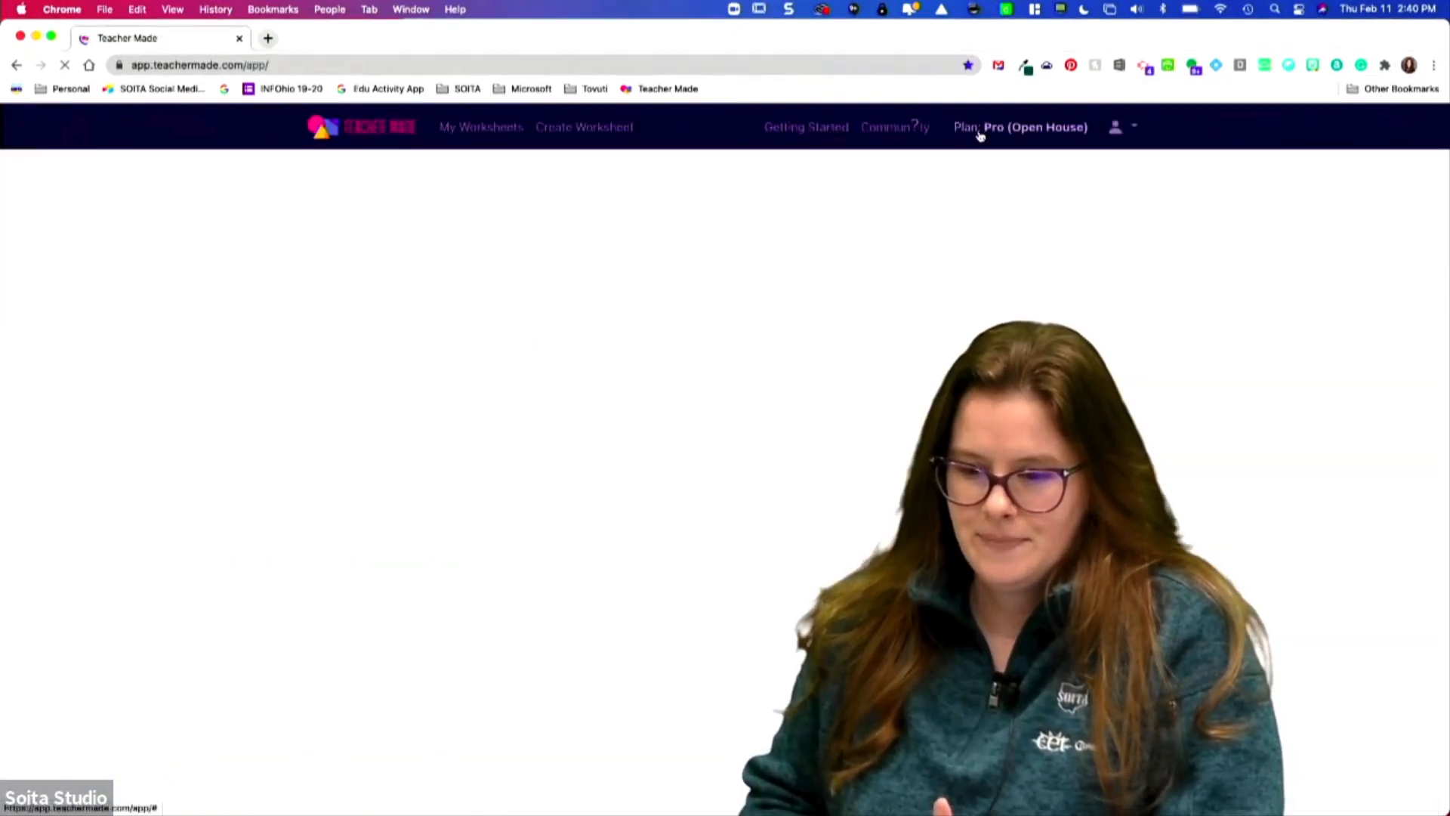
pyautogui.click(1118, 127)
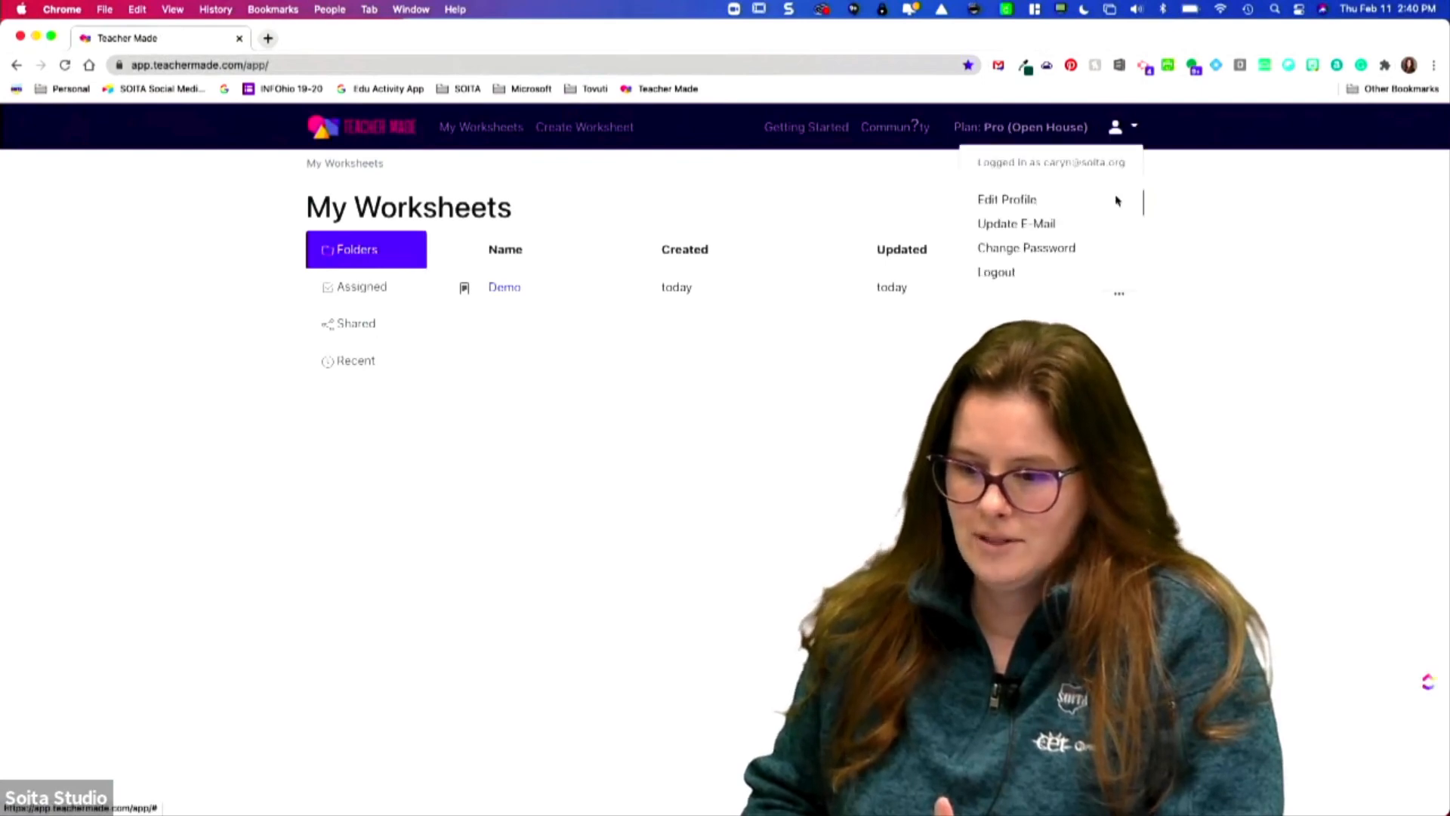
pyautogui.click(1061, 270)
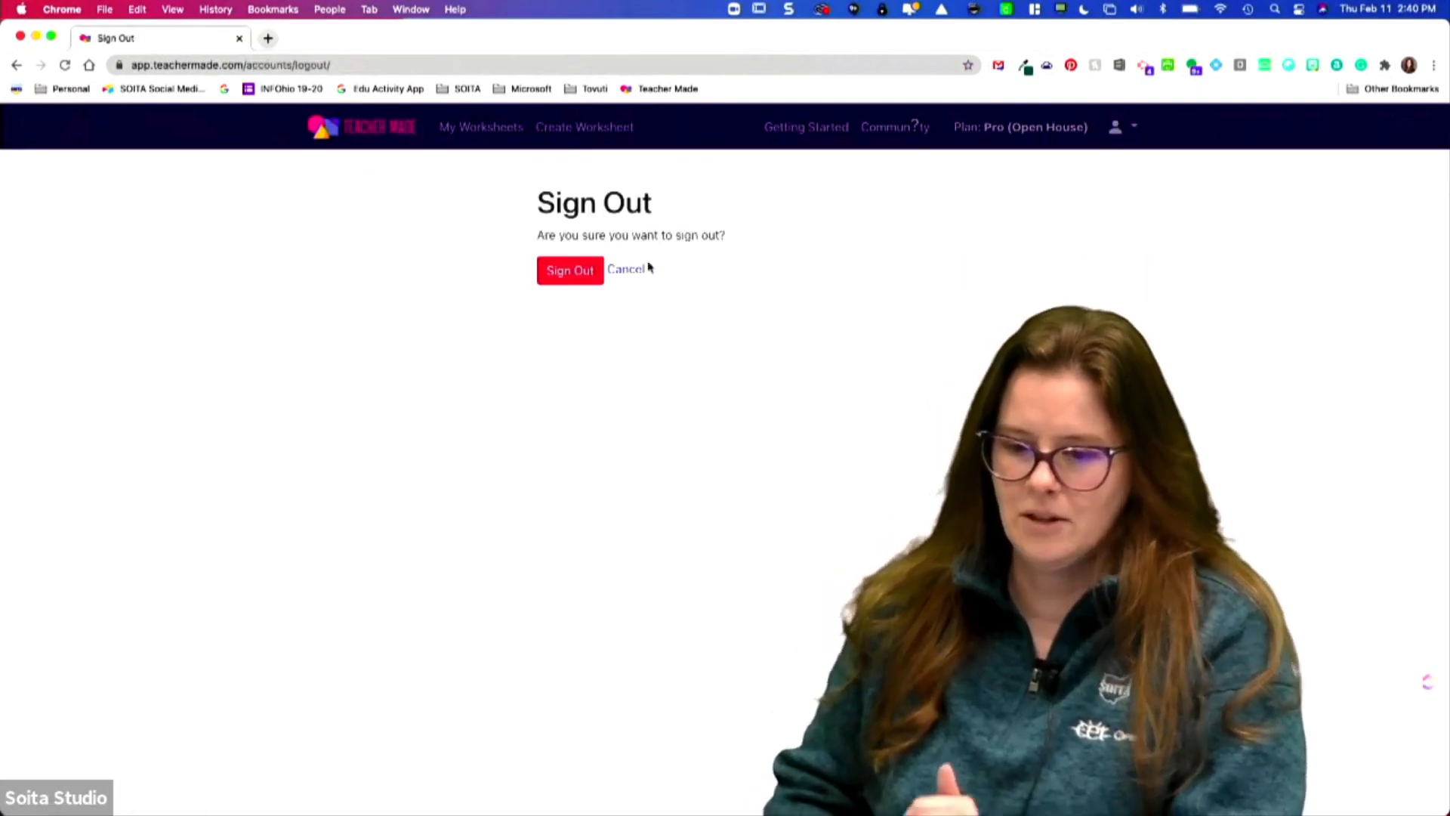
pyautogui.click(554, 271)
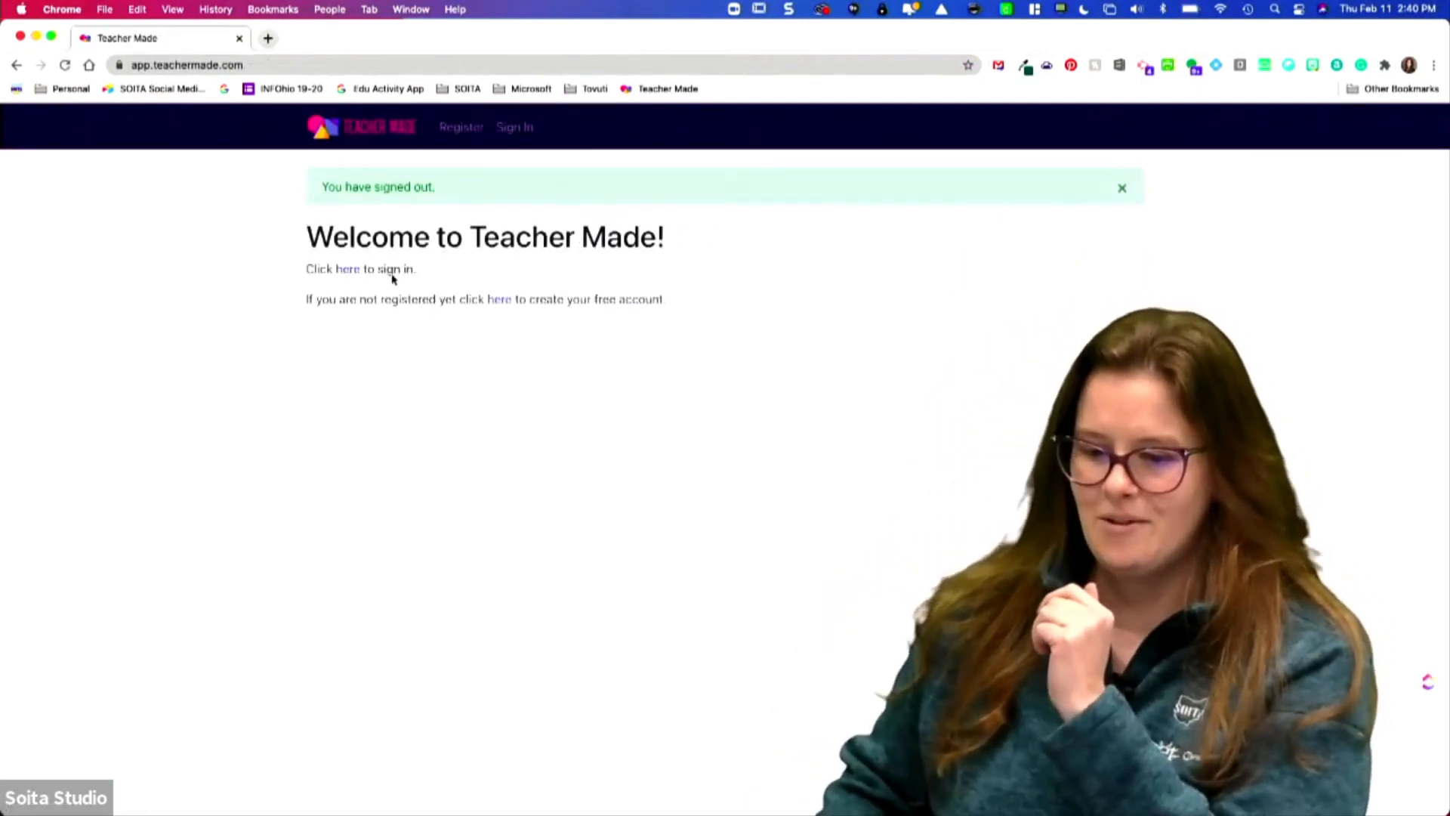
# Step: Go back to the TeacherMade home page and open the teacher sign-up form to view its registration options
pyautogui.click(382, 129)
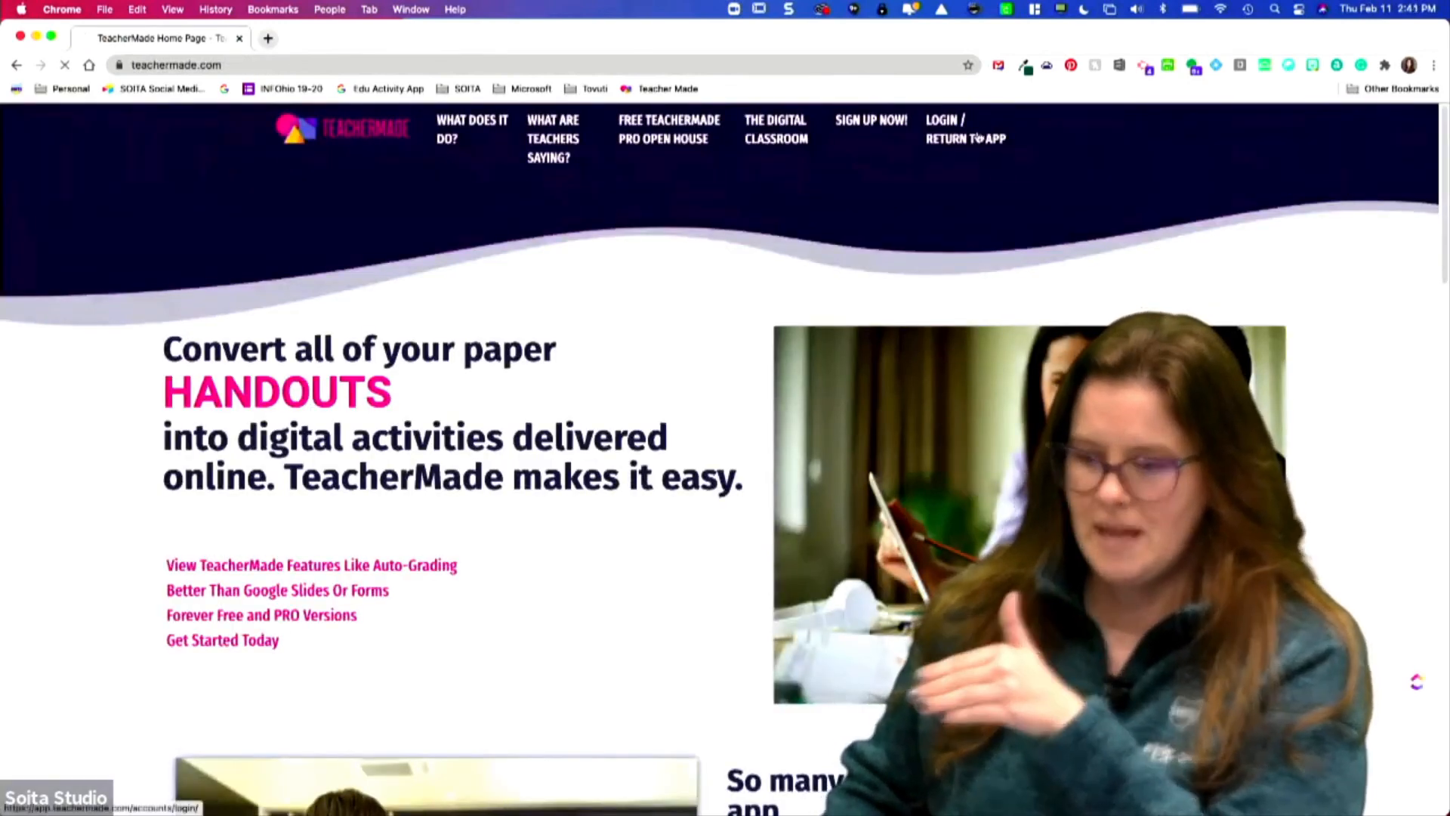
pyautogui.click(935, 145)
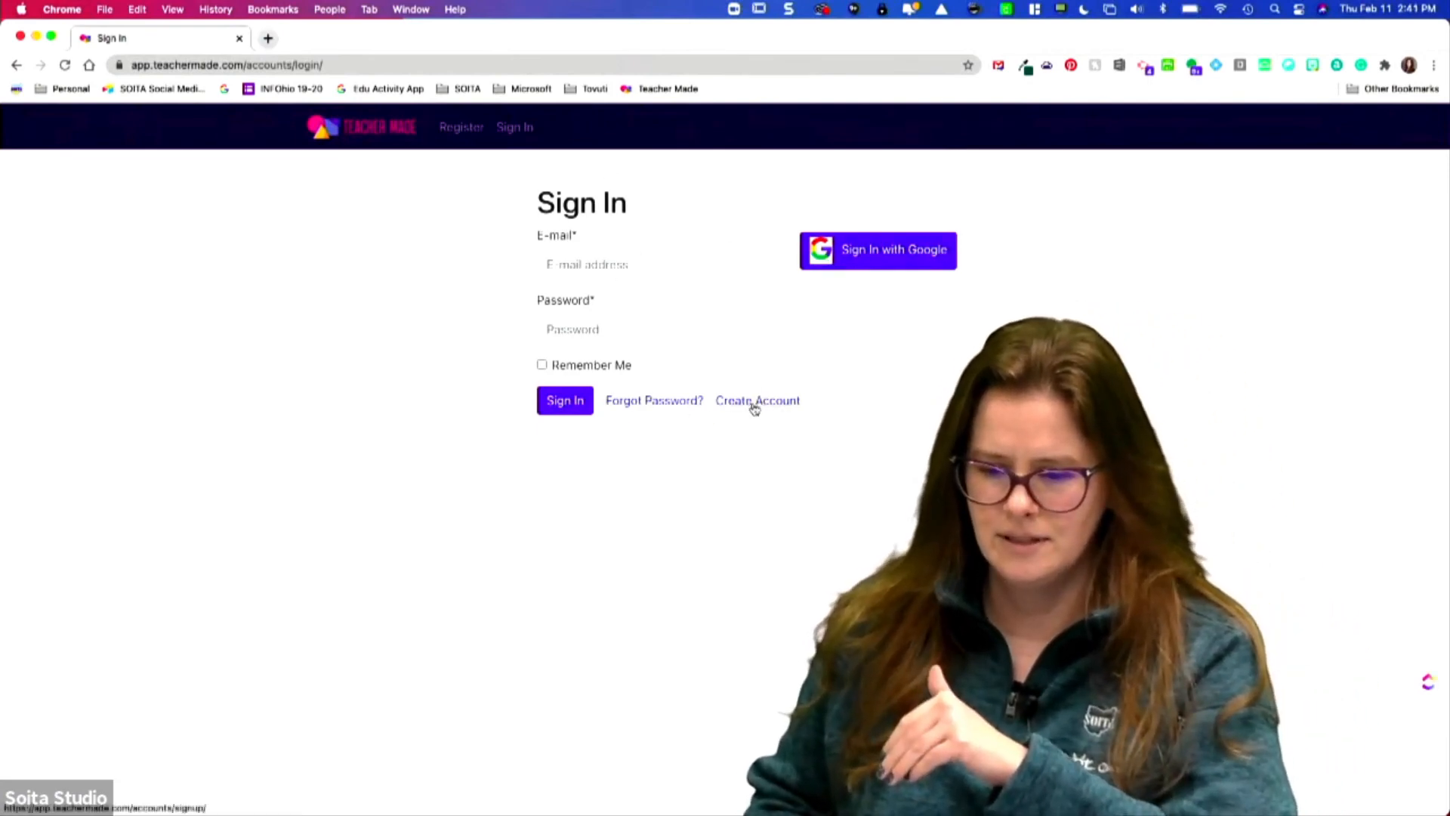
pyautogui.click(755, 405)
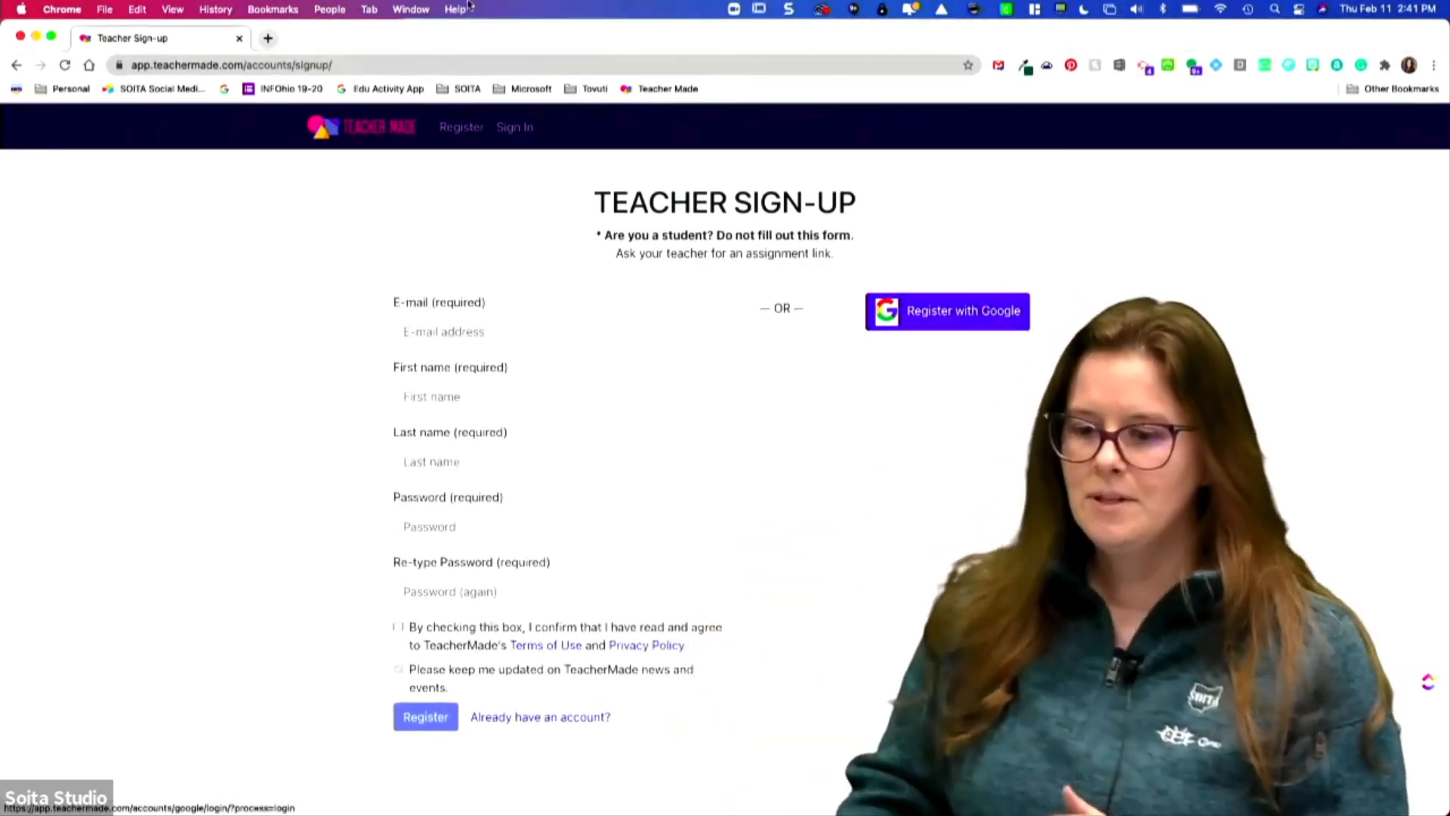
# Step: Return to the sign-in page and log in to TeacherMade with the Google account
pyautogui.click(503, 126)
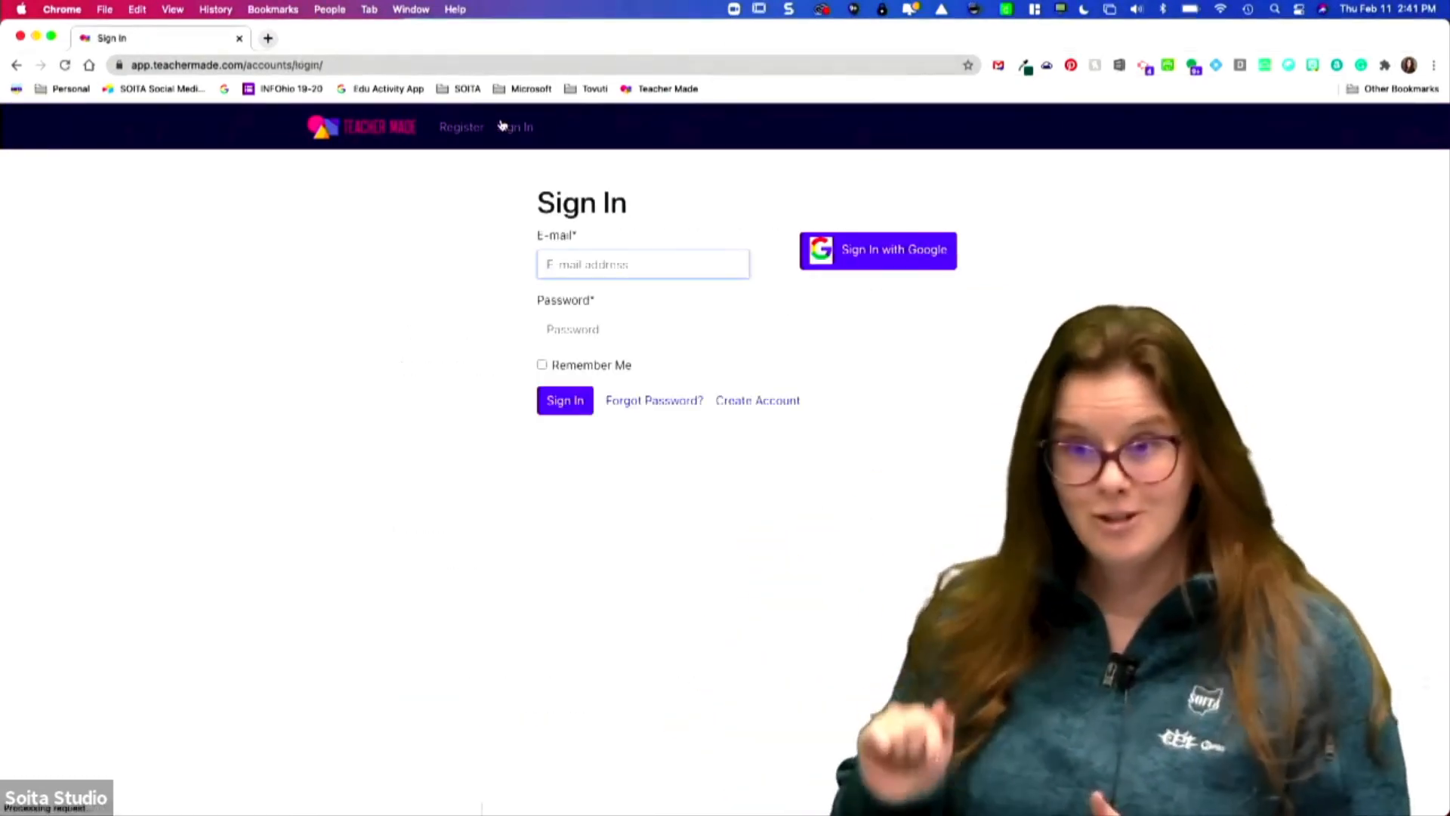
pyautogui.click(920, 260)
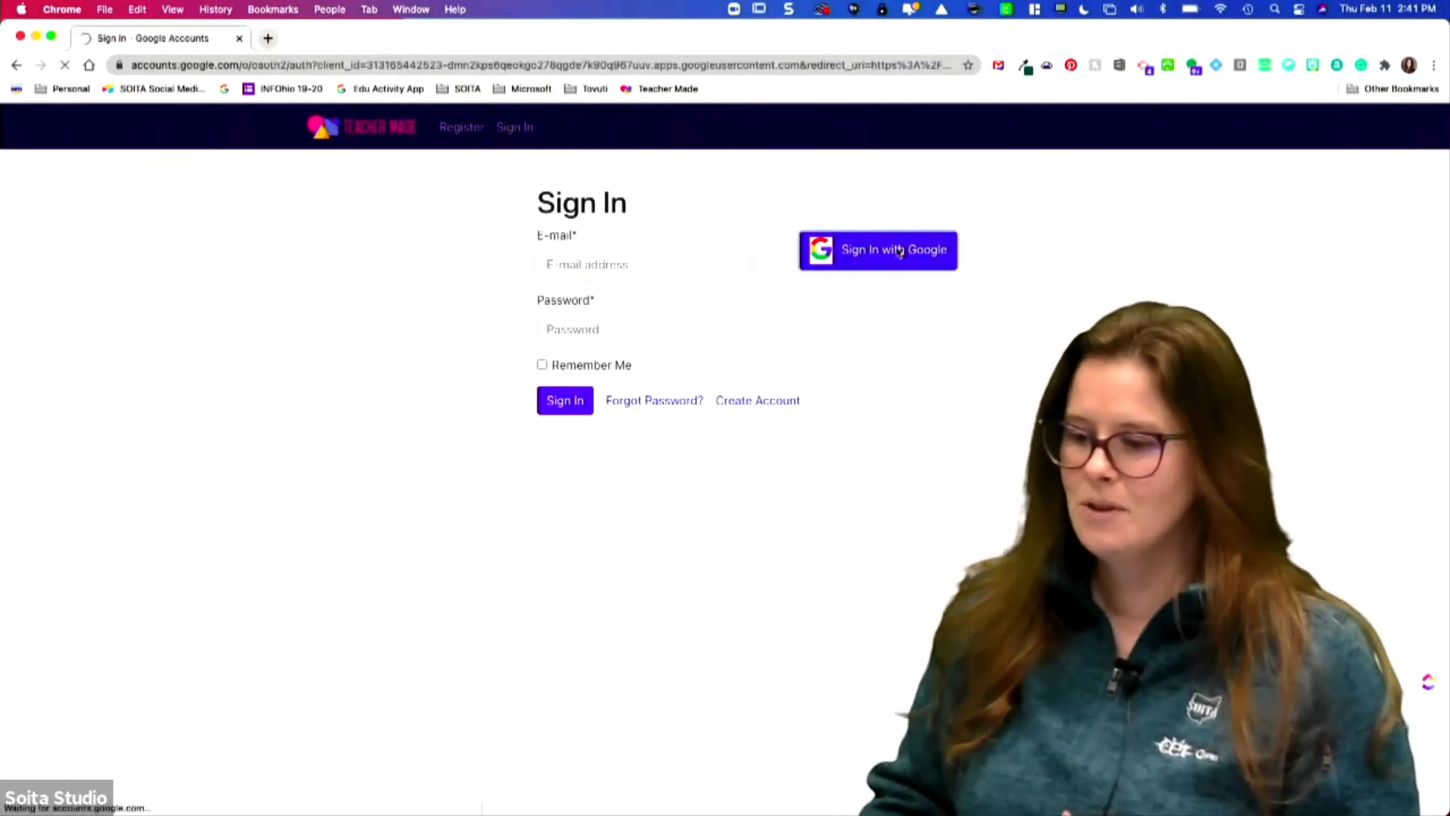
pyautogui.click(631, 400)
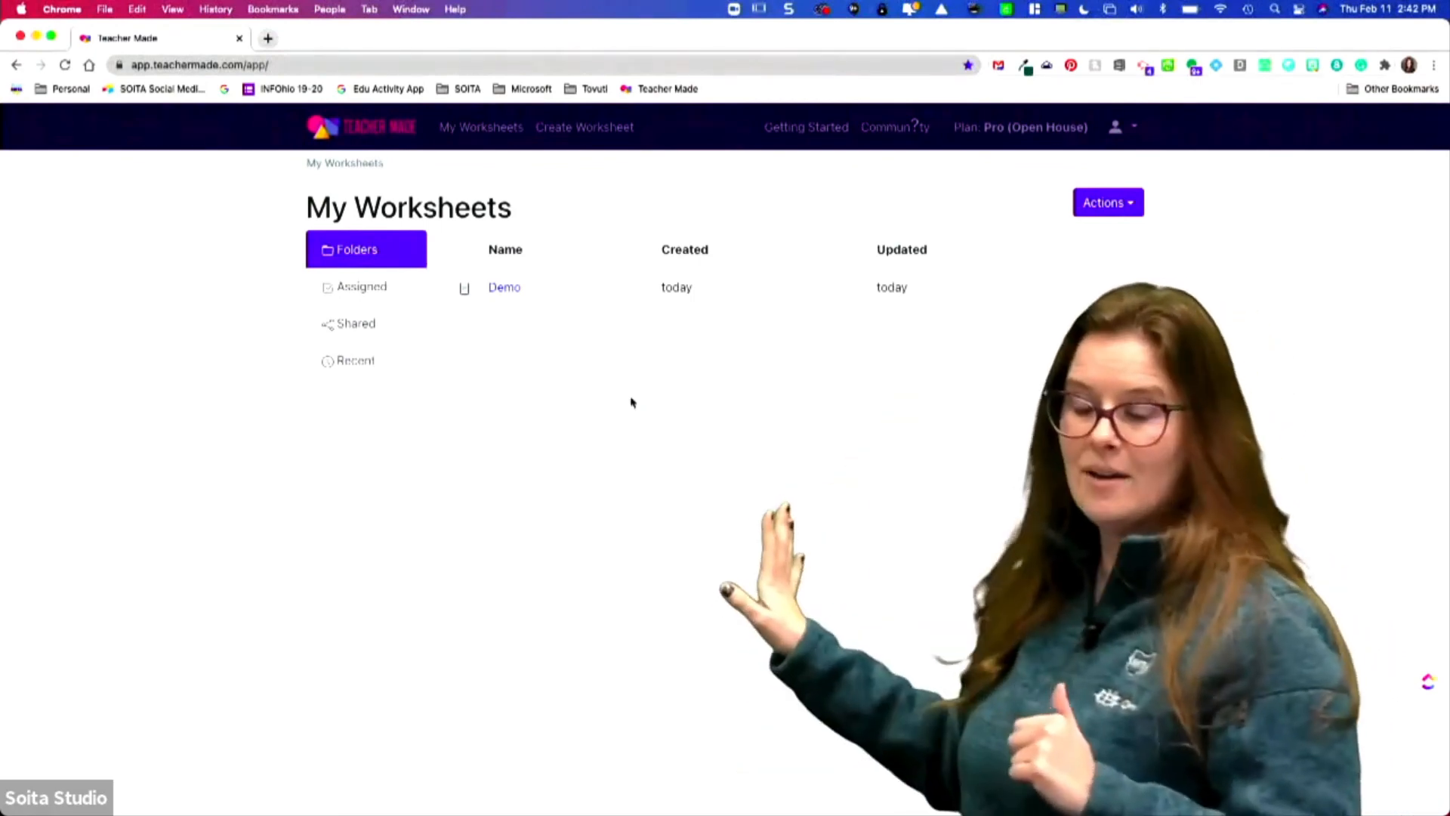
# Step: Enlarge the page beyond 120% zoom and start creating a new worksheet
pyautogui.press('super+equal')
pyautogui.press('super+equal')
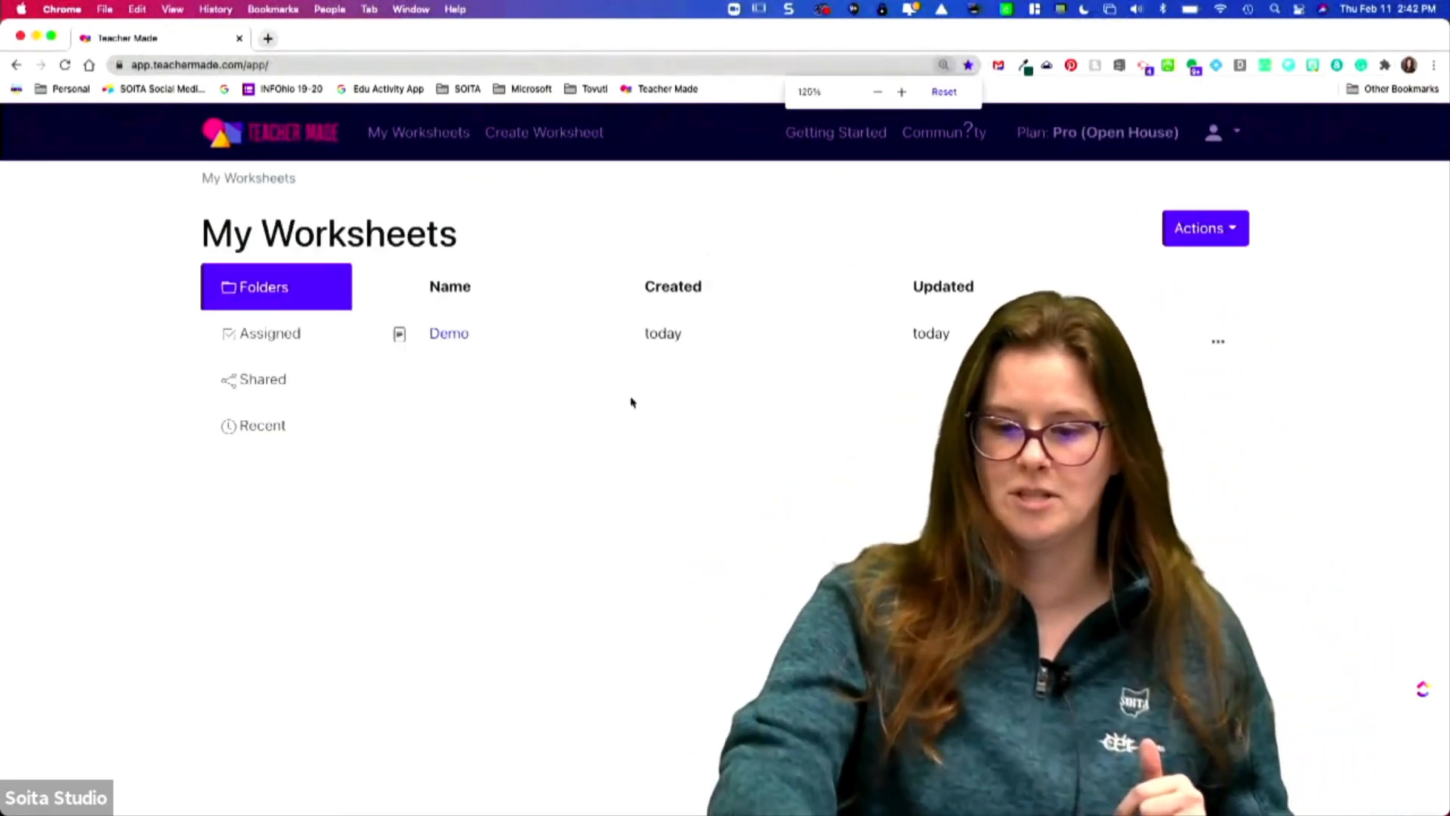
pyautogui.press('super+equal')
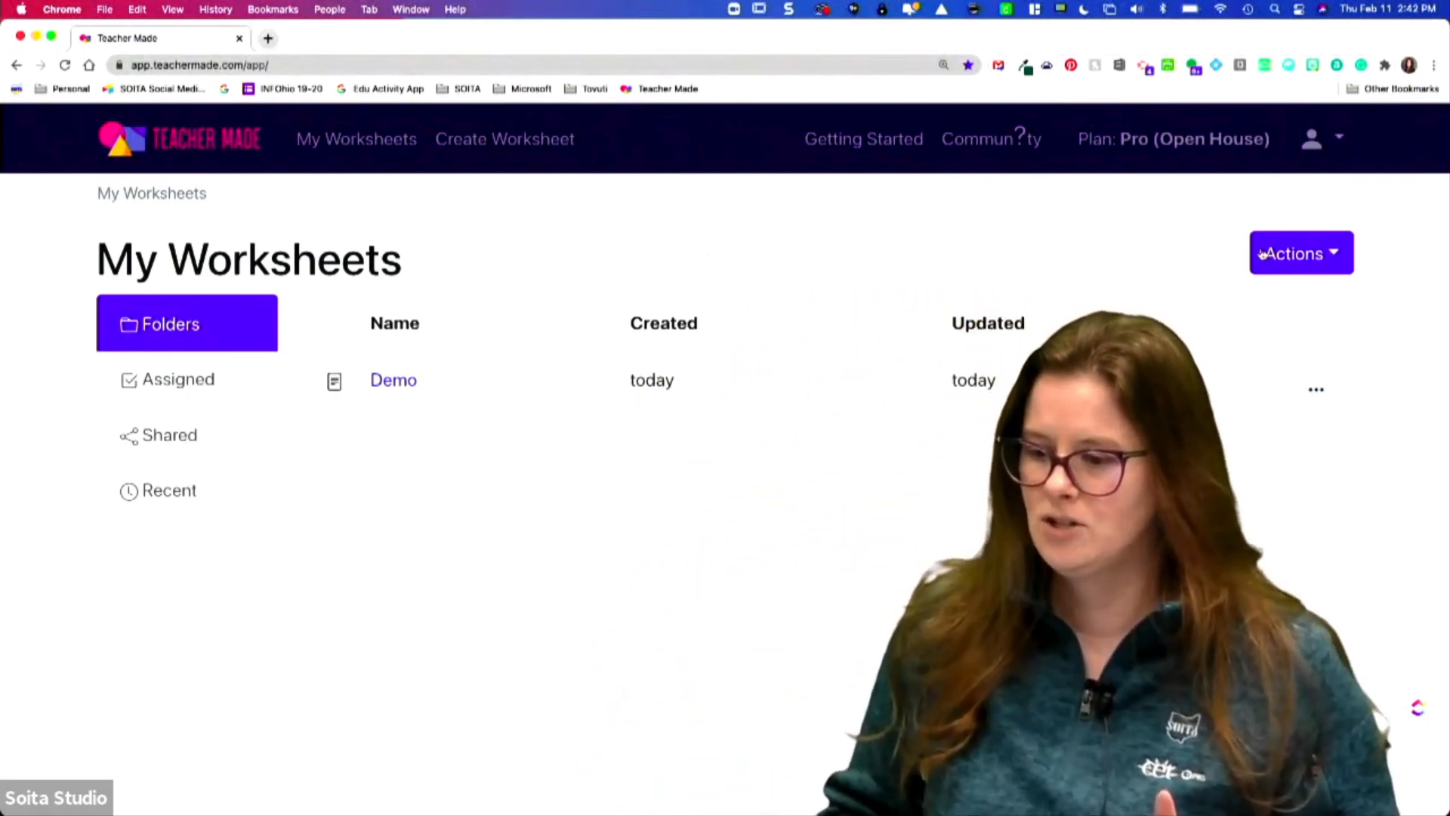
pyautogui.click(1308, 253)
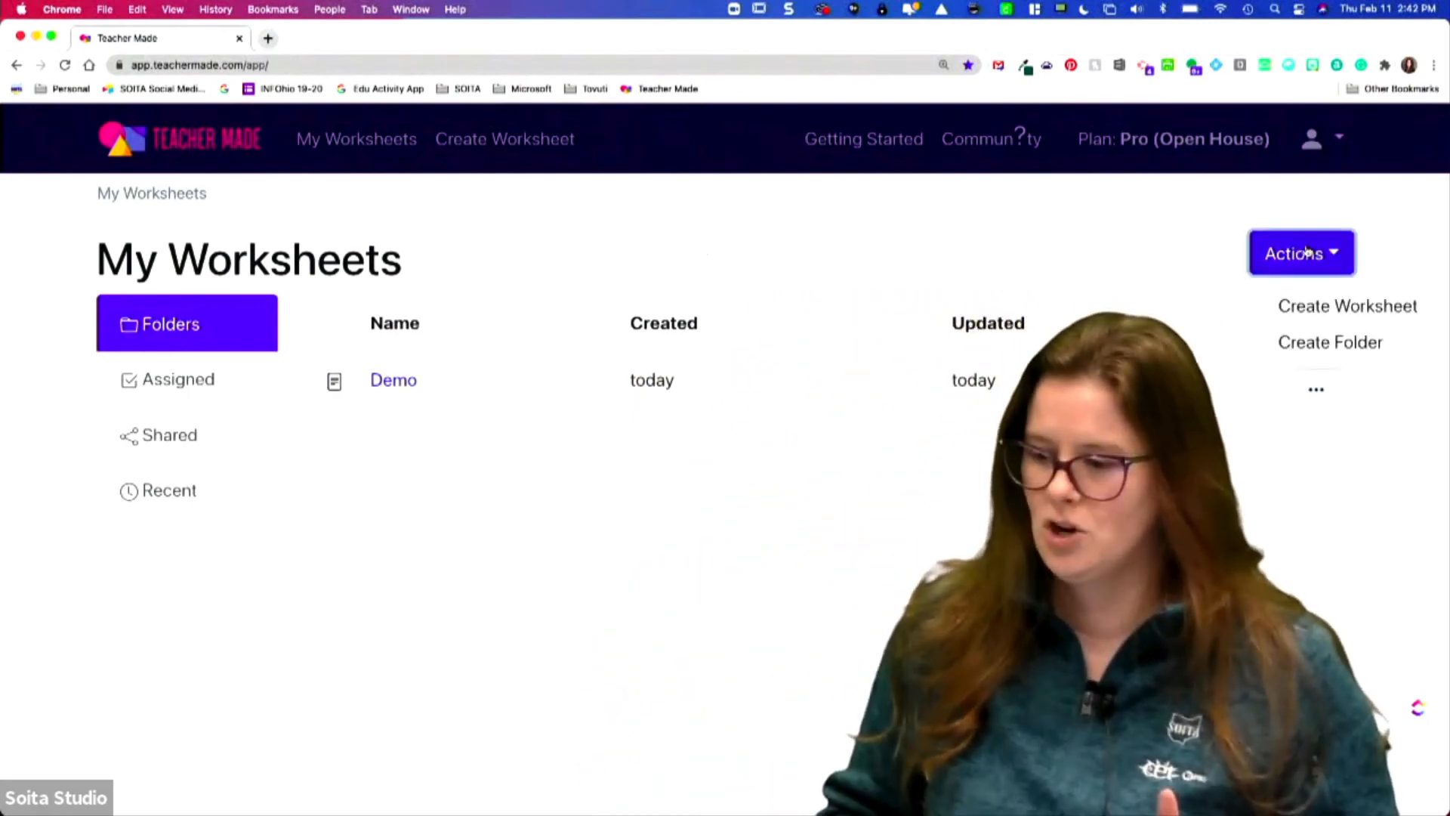
pyautogui.click(1321, 306)
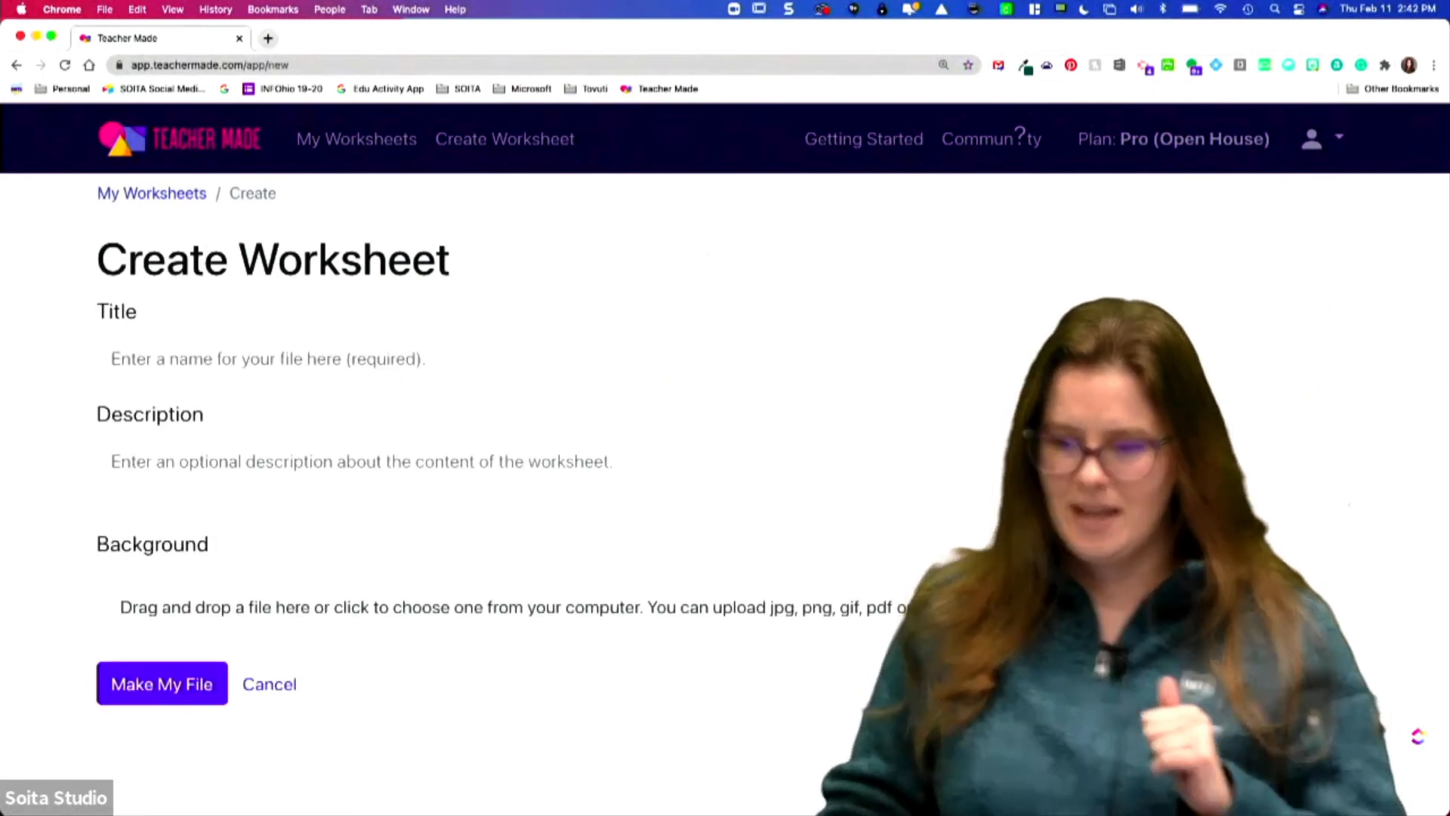
# Step: Title the worksheet "Equivalent Fractions" and create it without a background file
pyautogui.write('Equivalent')
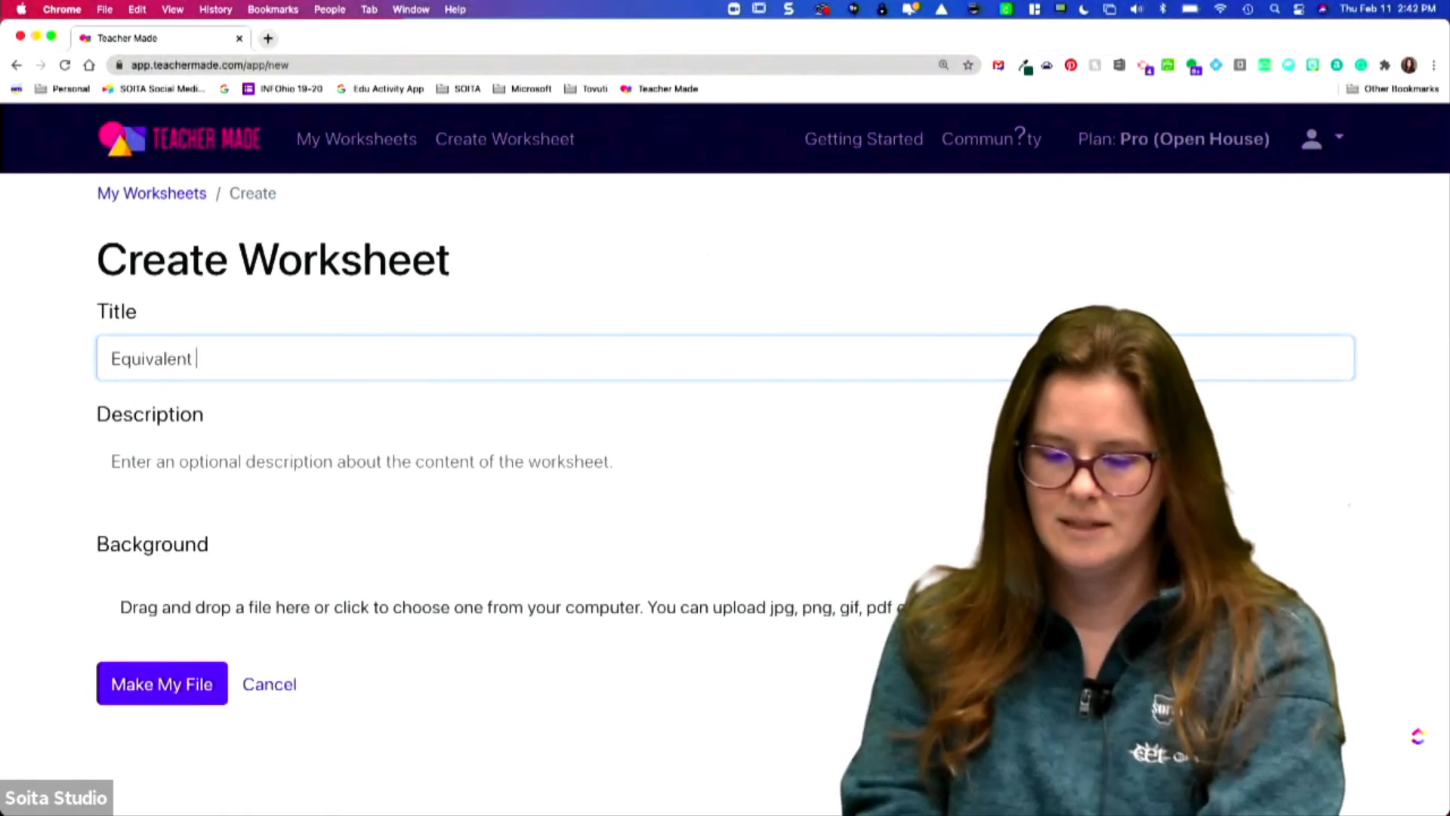
pyautogui.write(' Fractions')
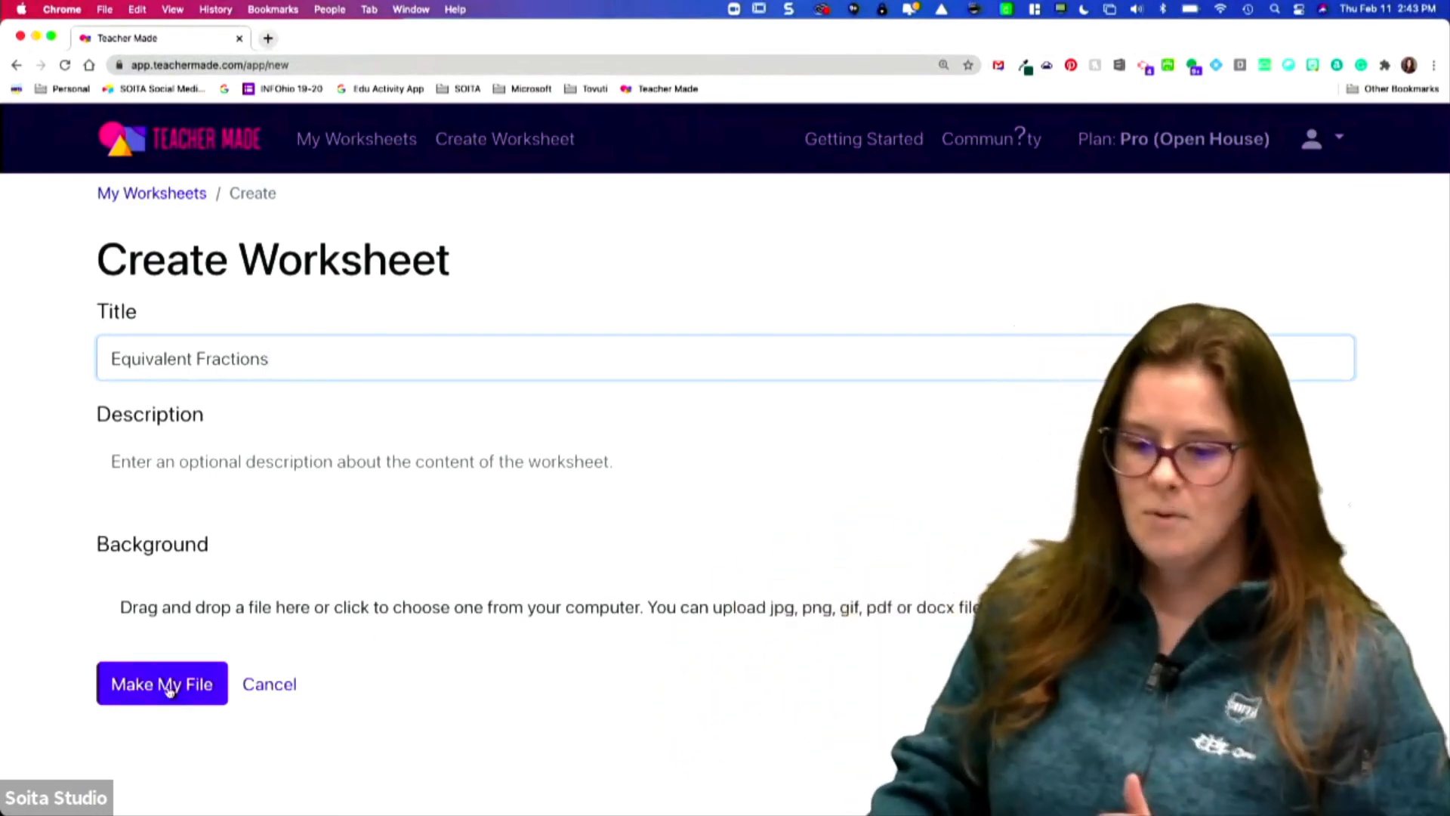
pyautogui.click(170, 689)
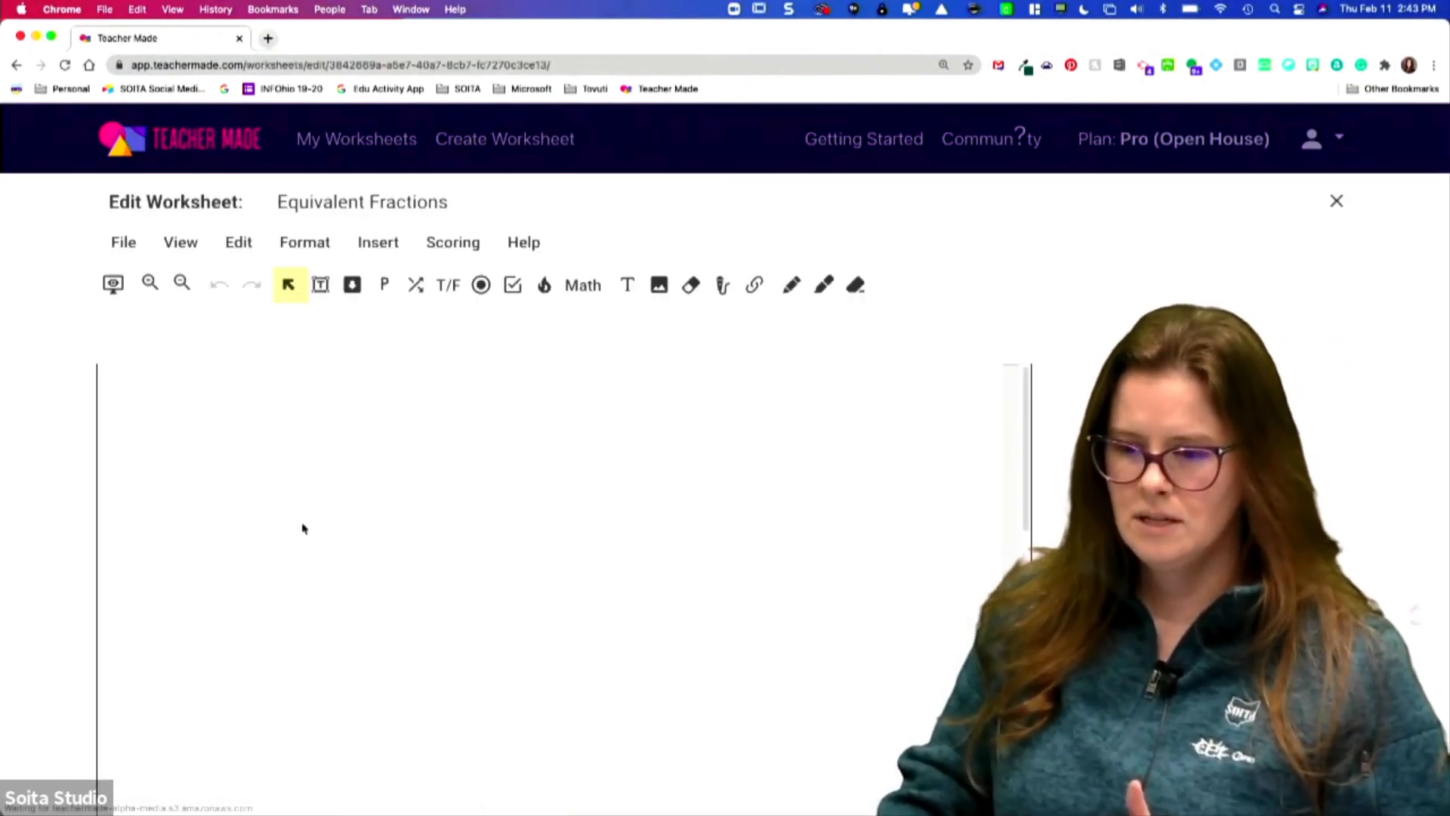
# Step: Return to the worksheet creation form and add find-equivalent-fraction-1.jpg as the background
pyautogui.click(17, 65)
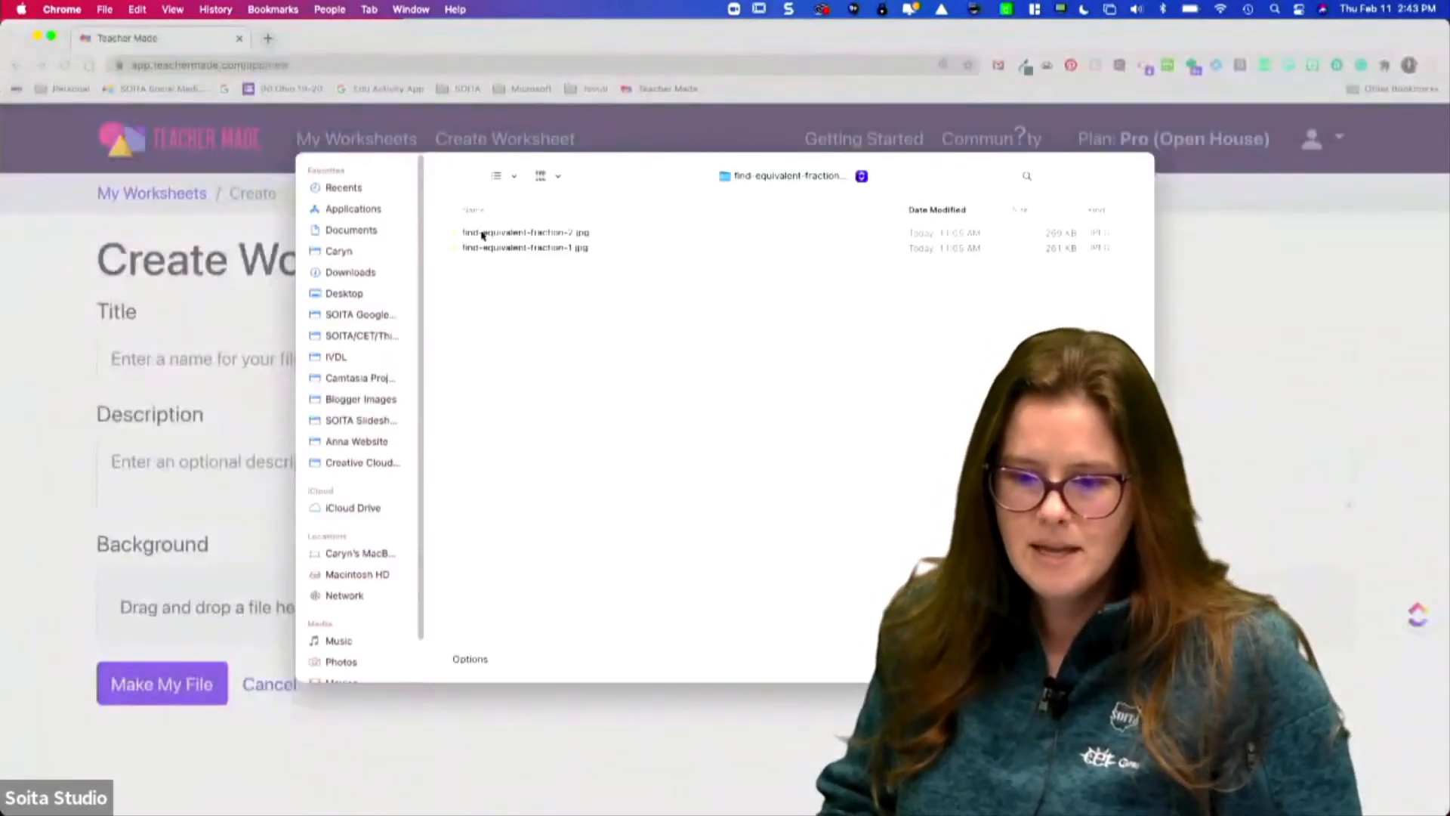
pyautogui.moveTo(508, 253); pyautogui.dragTo(171, 611)
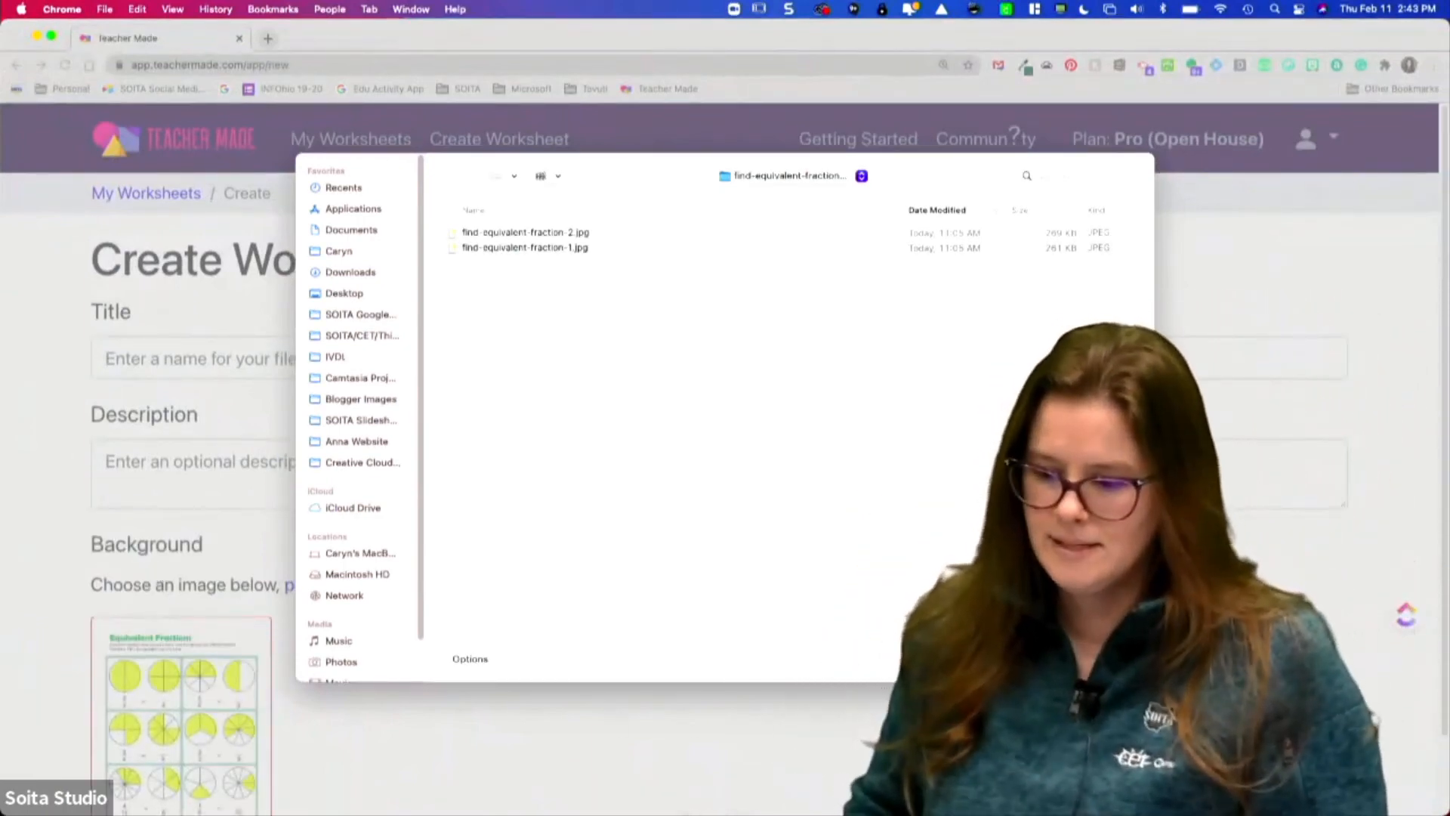
pyautogui.press('Escape')
pyautogui.scroll(-2, 512, 640)
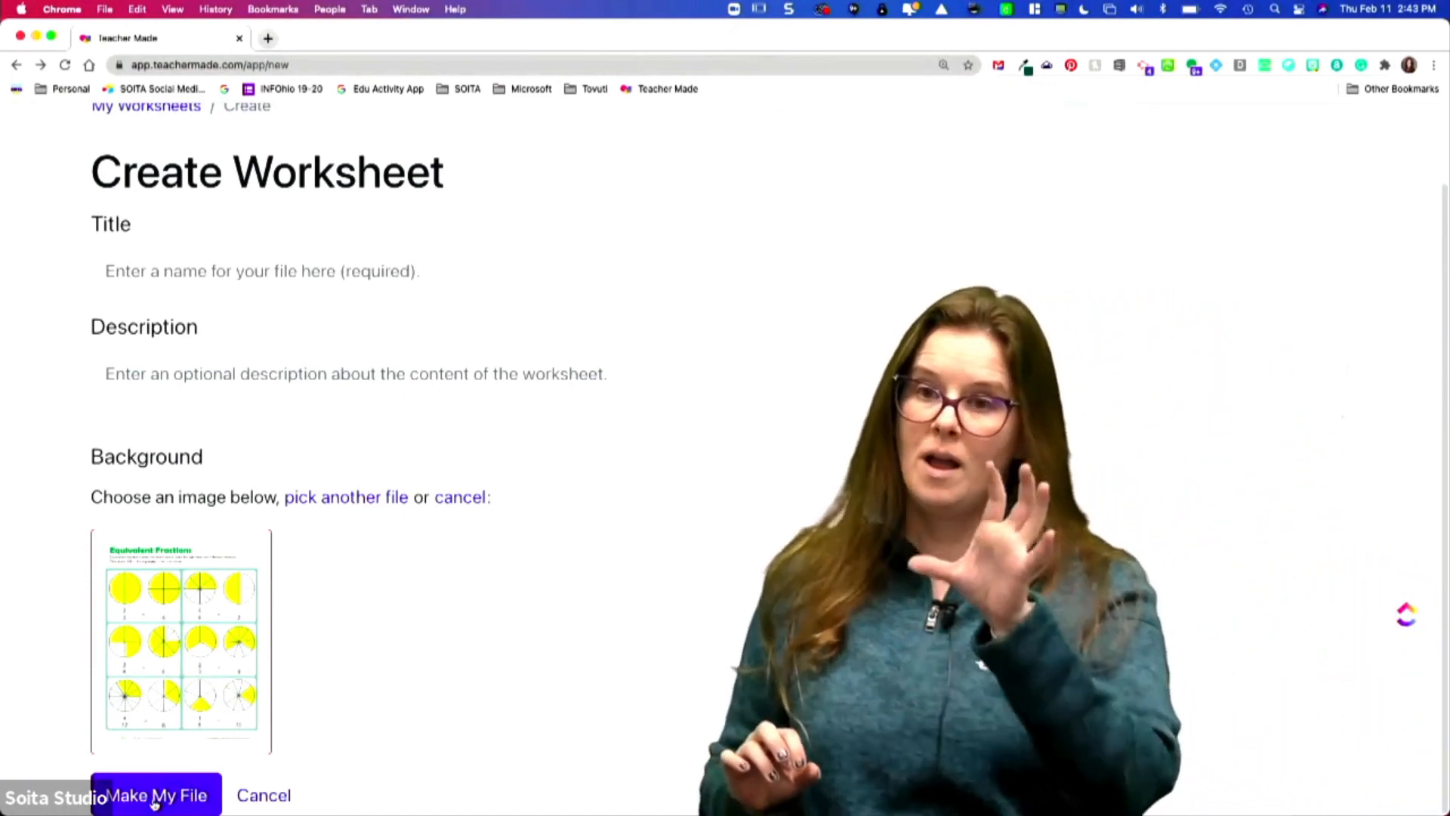
pyautogui.scroll(1, 159, 799)
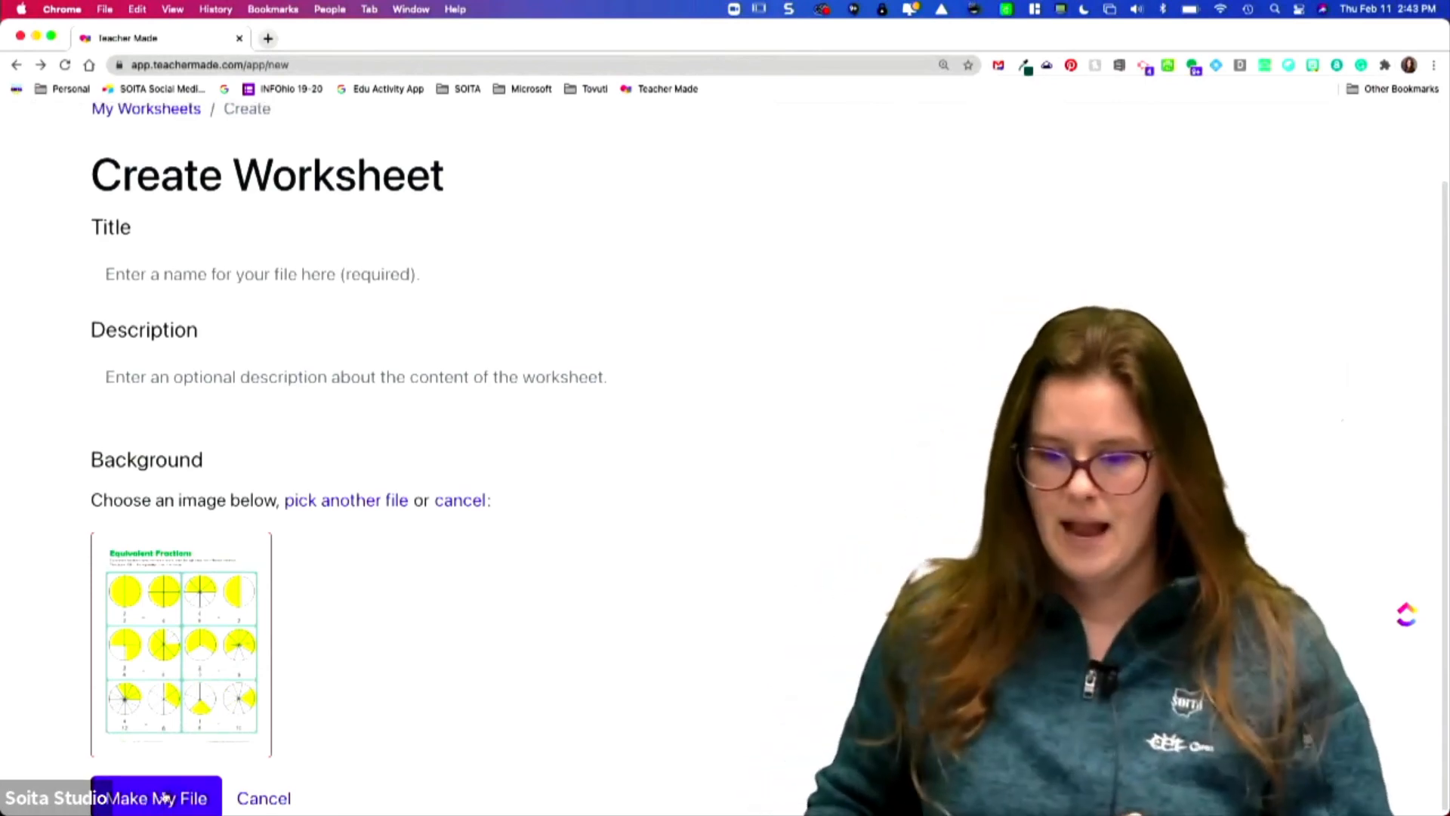
# Step: Enter "Equivalent Fractions" as the title and create the worksheet with the chosen background image
pyautogui.click(165, 796)
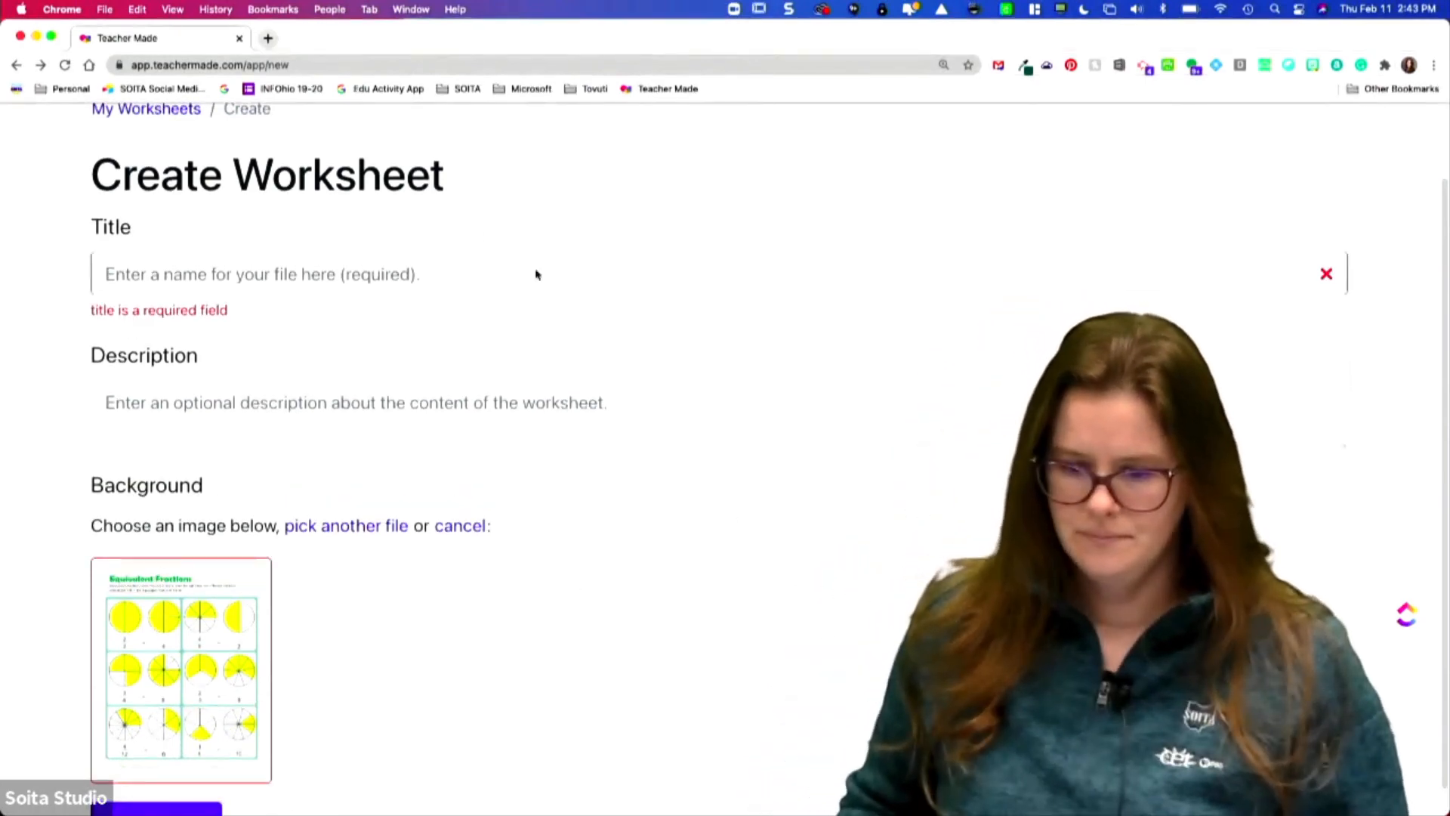
pyautogui.click(421, 271)
pyautogui.write('Equivalent Fractions')
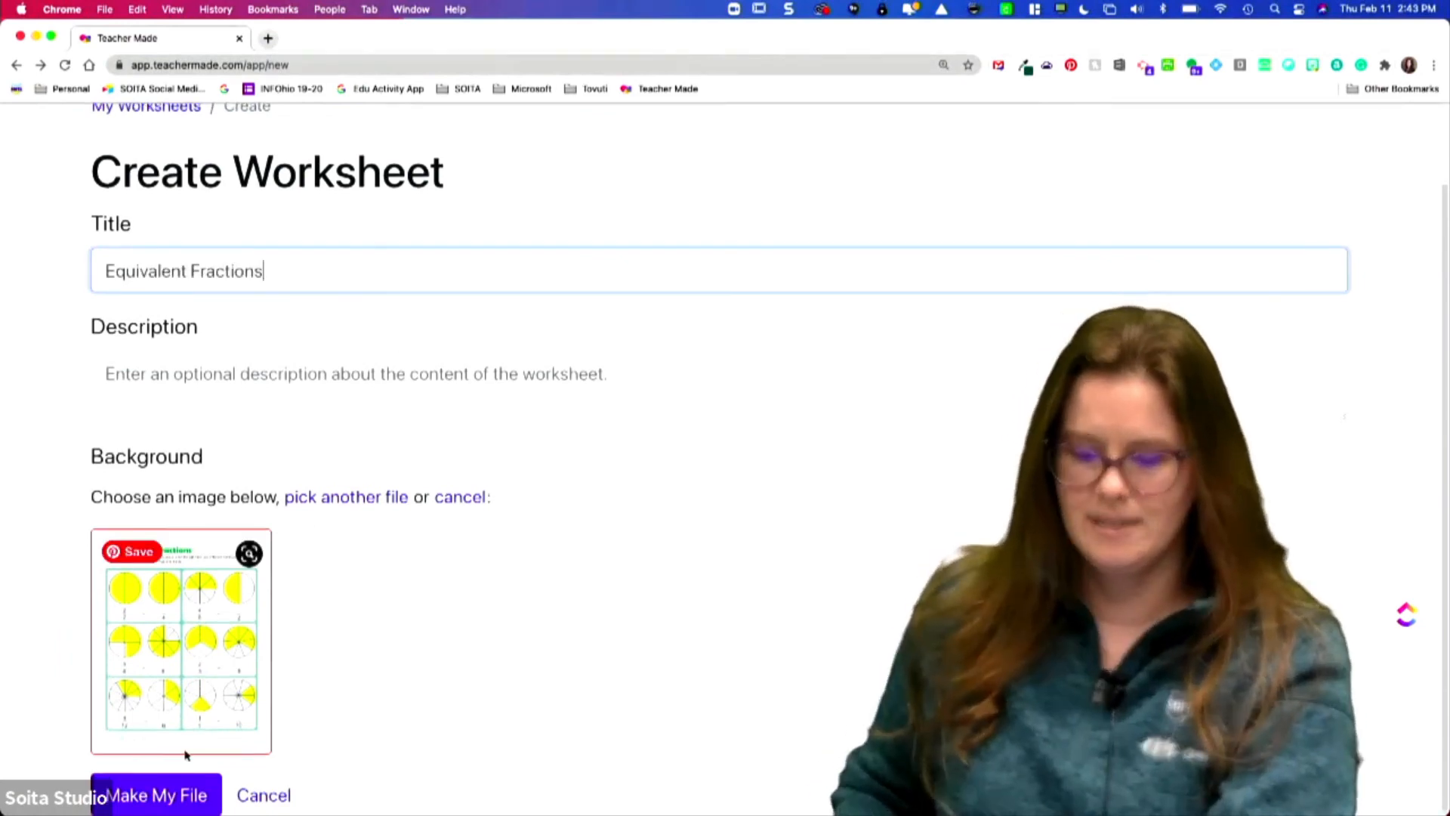
pyautogui.click(185, 807)
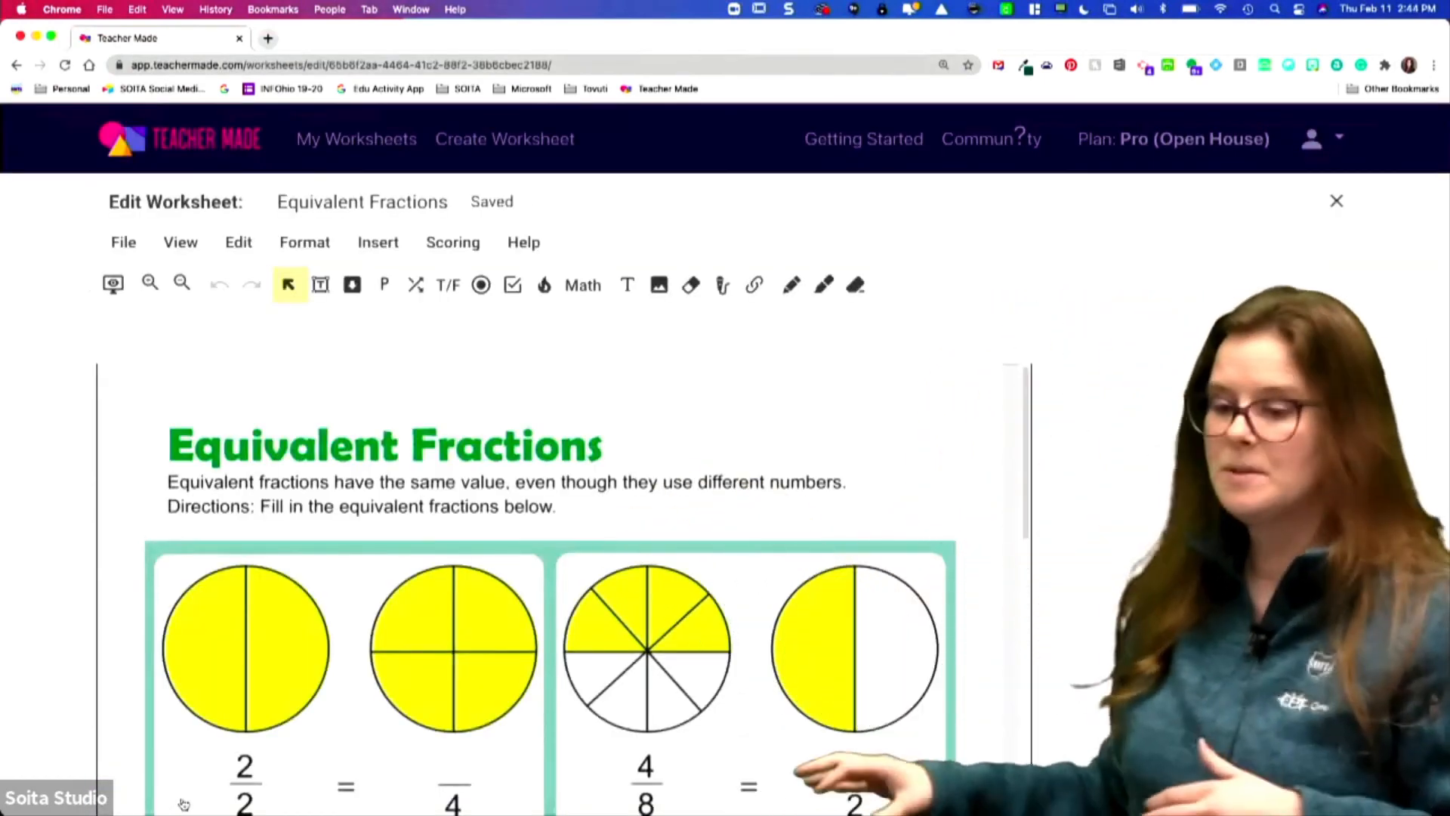
# Step: Examine the question types and media that can be inserted in the worksheet, including the math answer types
pyautogui.scroll(-3, 580, 793)
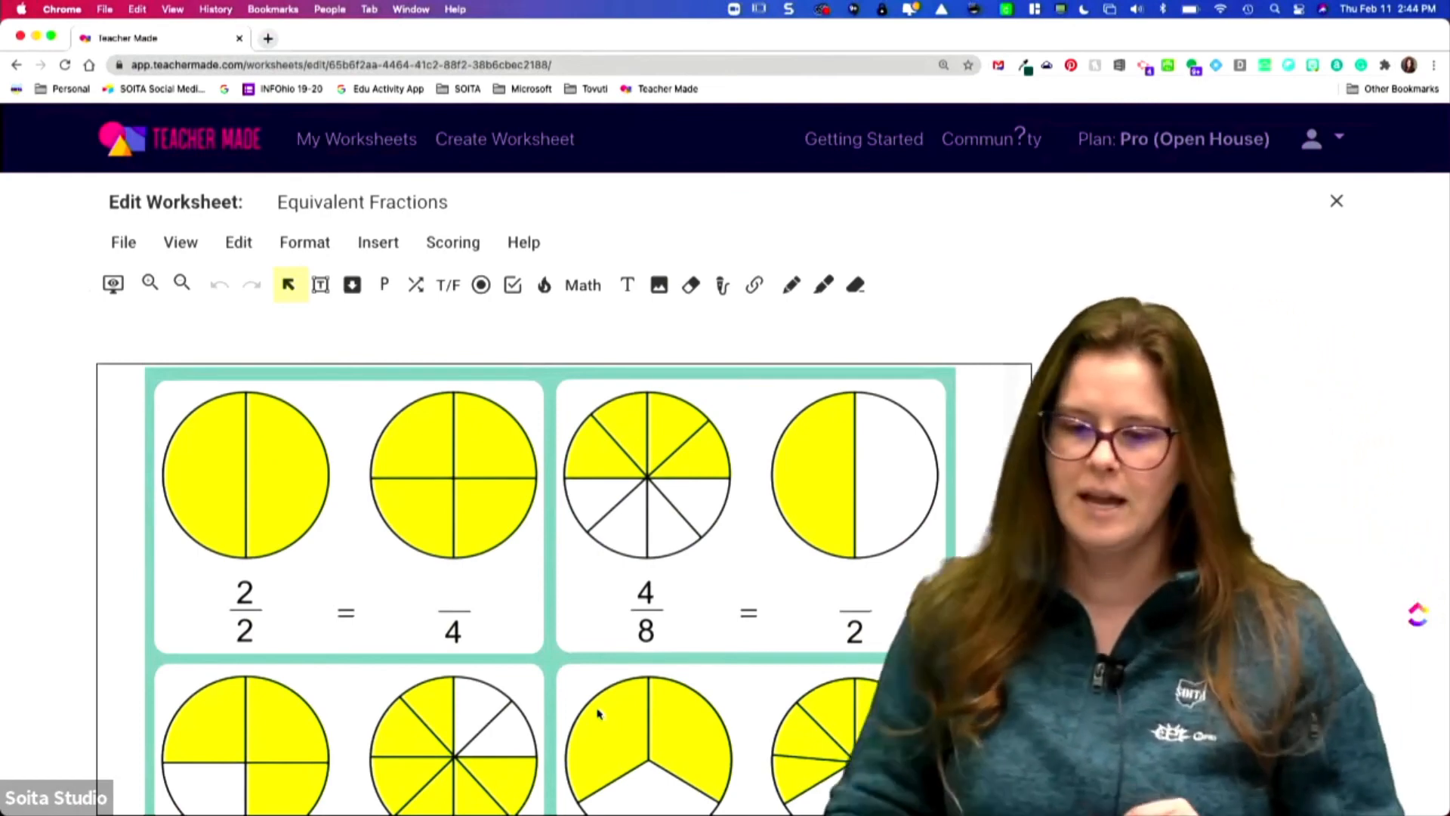
pyautogui.click(379, 244)
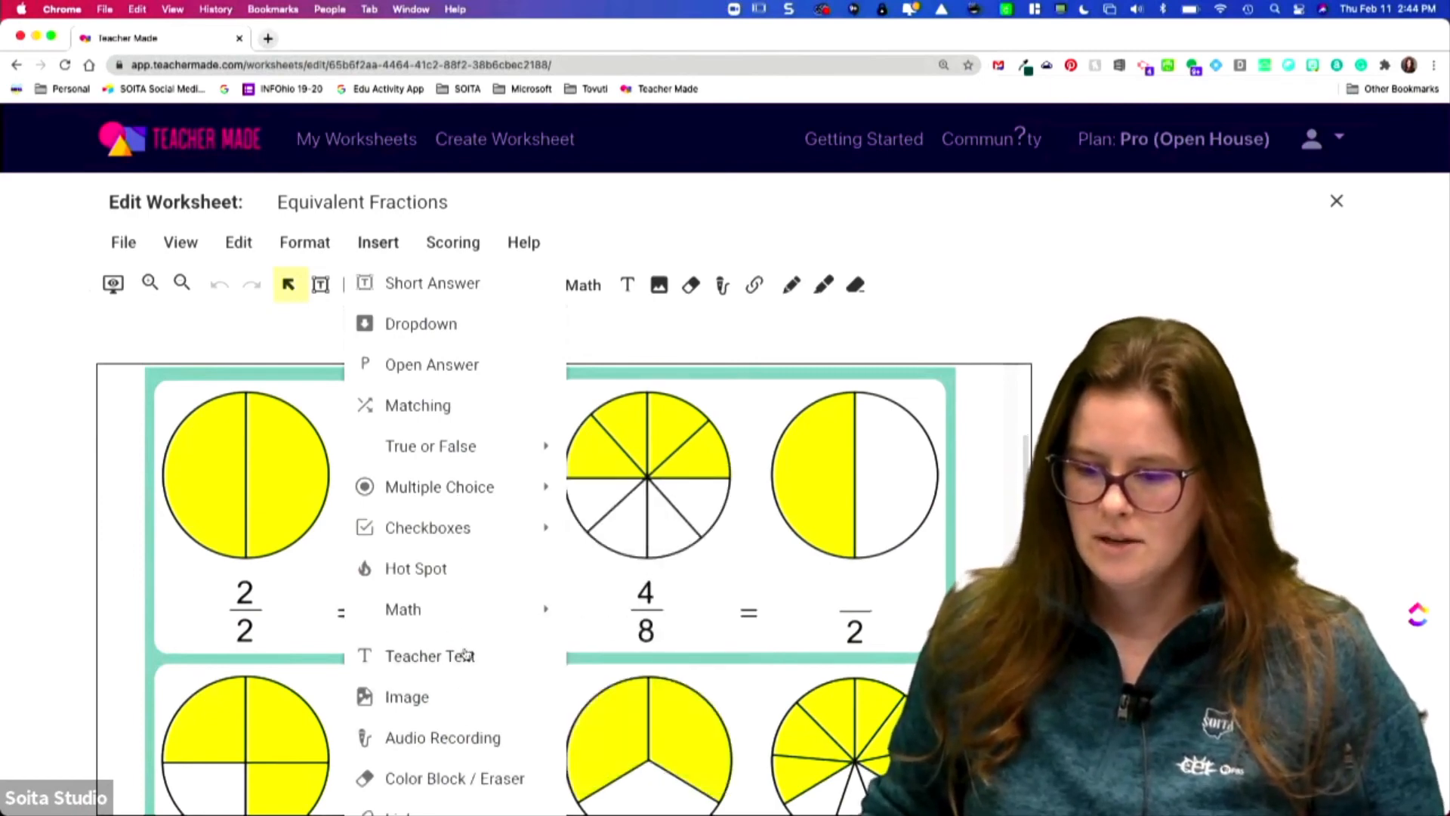
pyautogui.press('super+minus')
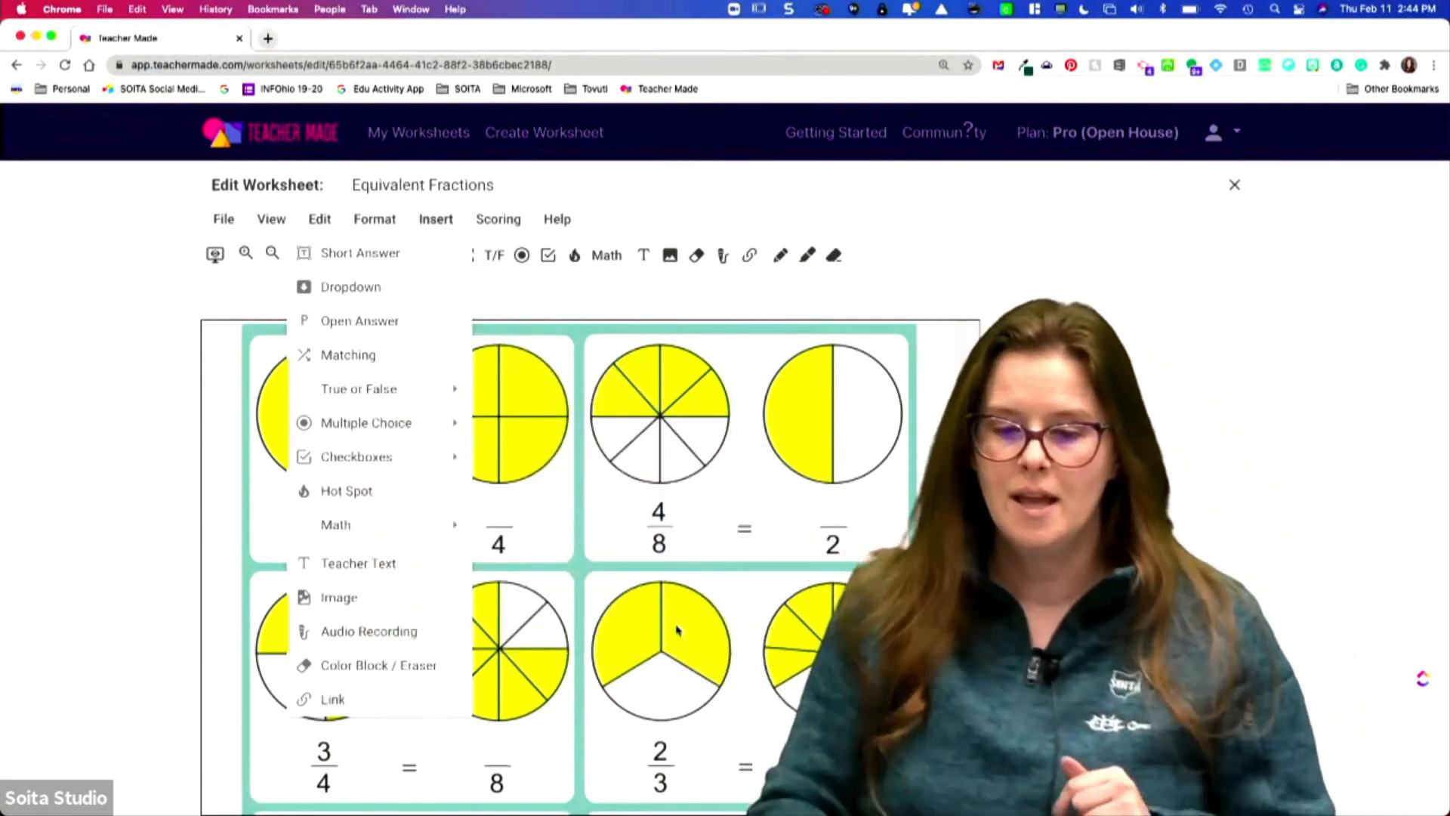
pyautogui.moveTo(421, 521)
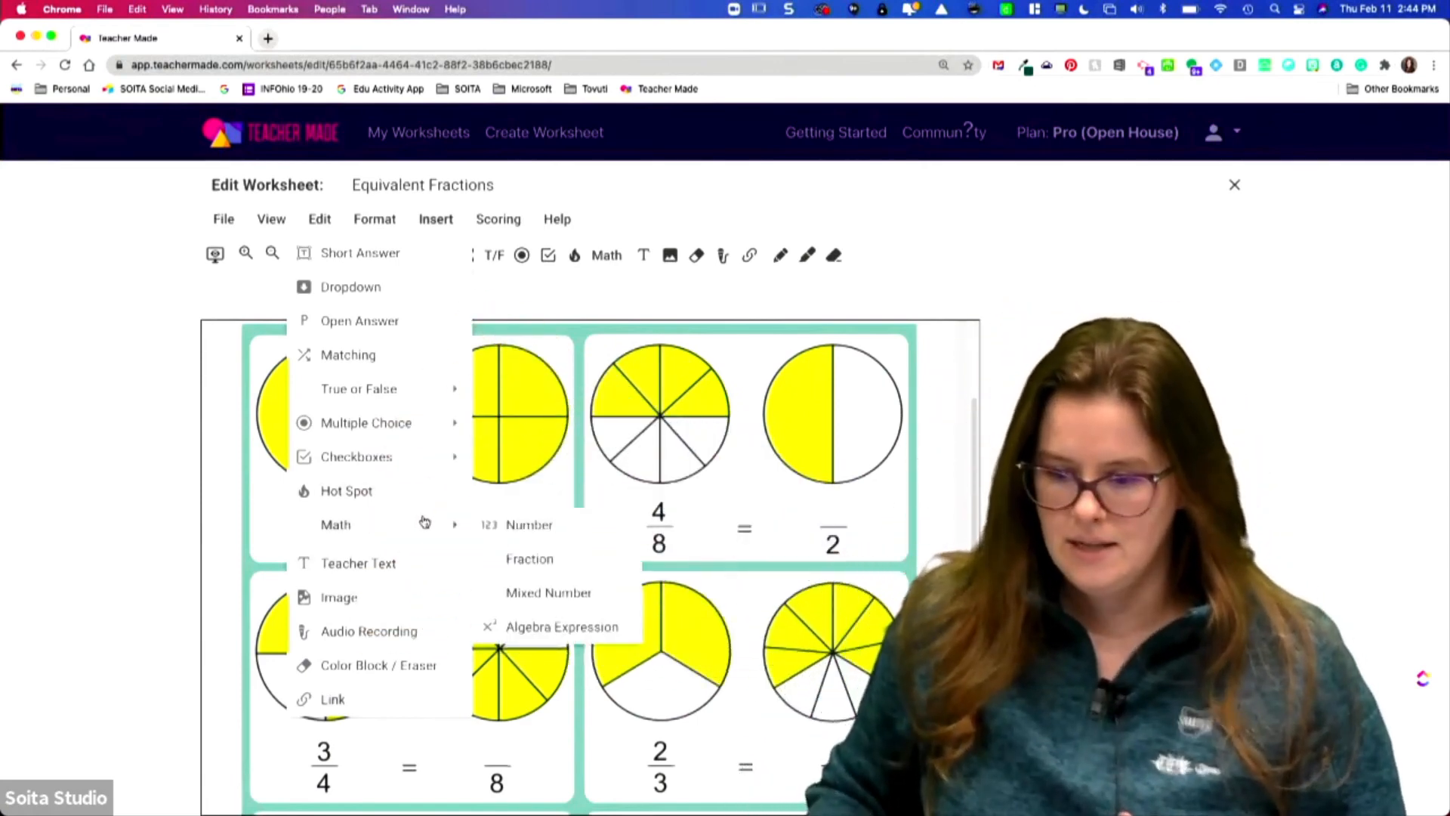
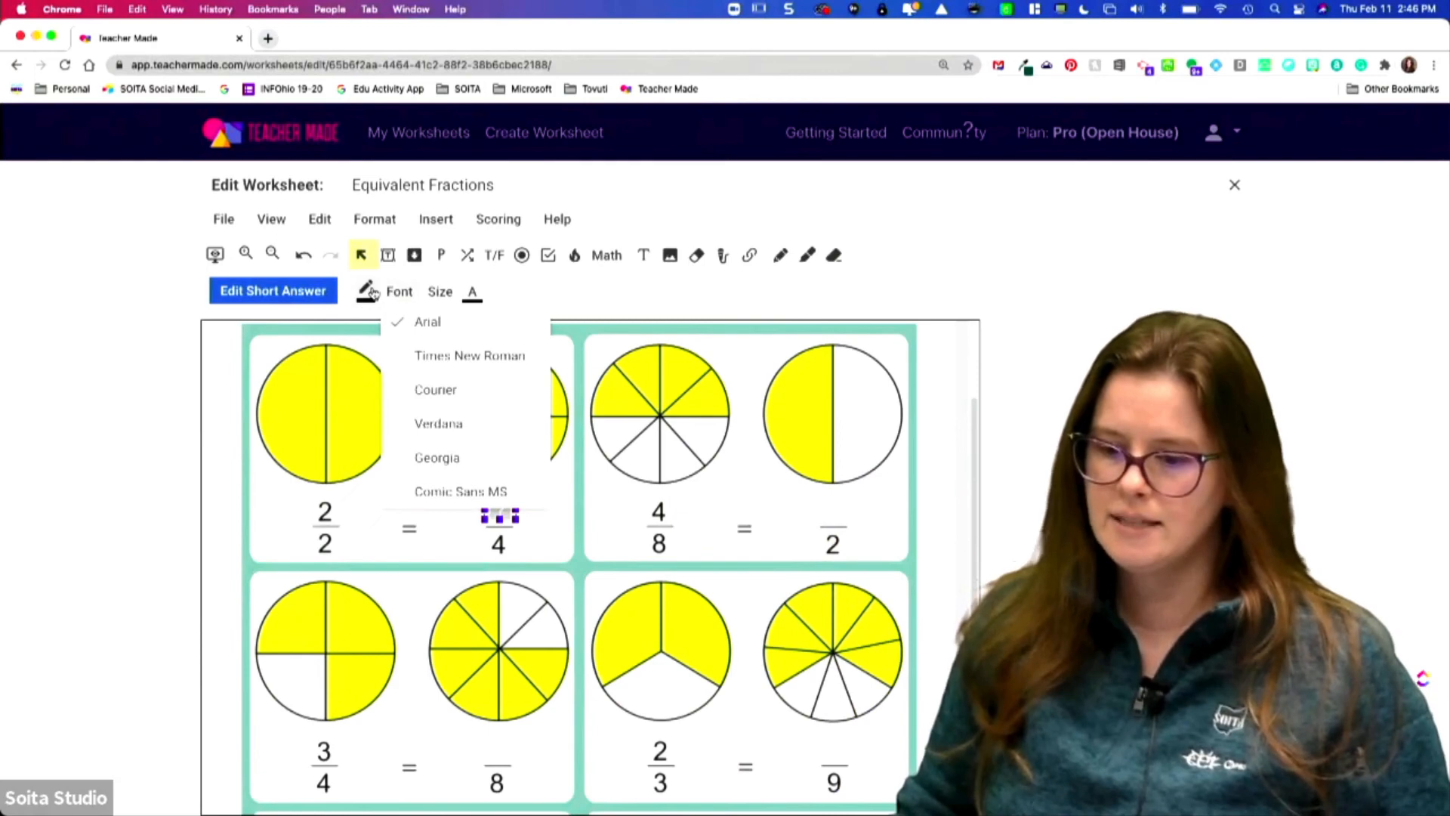
# Step: Give the short answer box above the 4 in the first problem an orange border
pyautogui.click(372, 293)
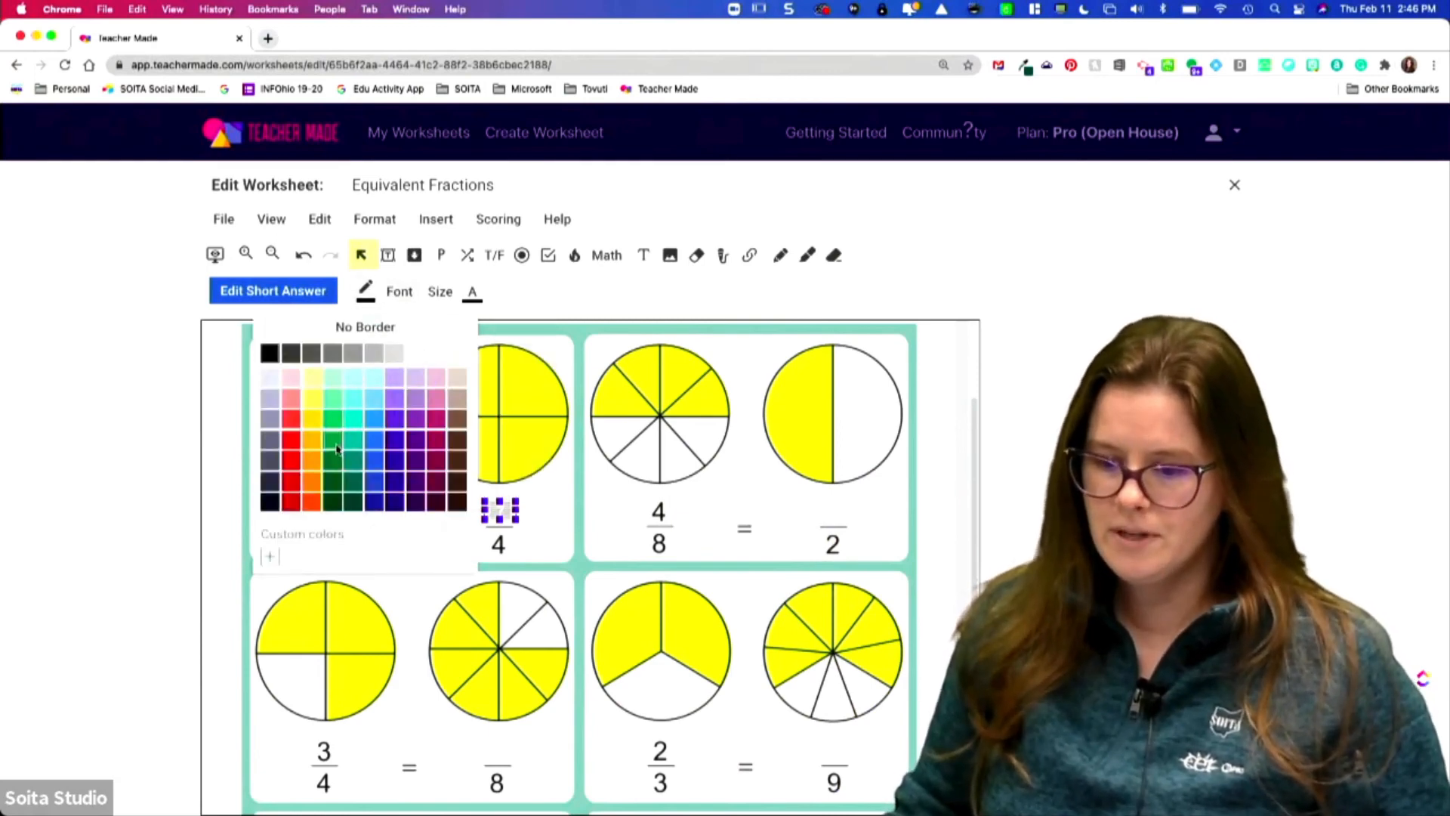
pyautogui.click(309, 488)
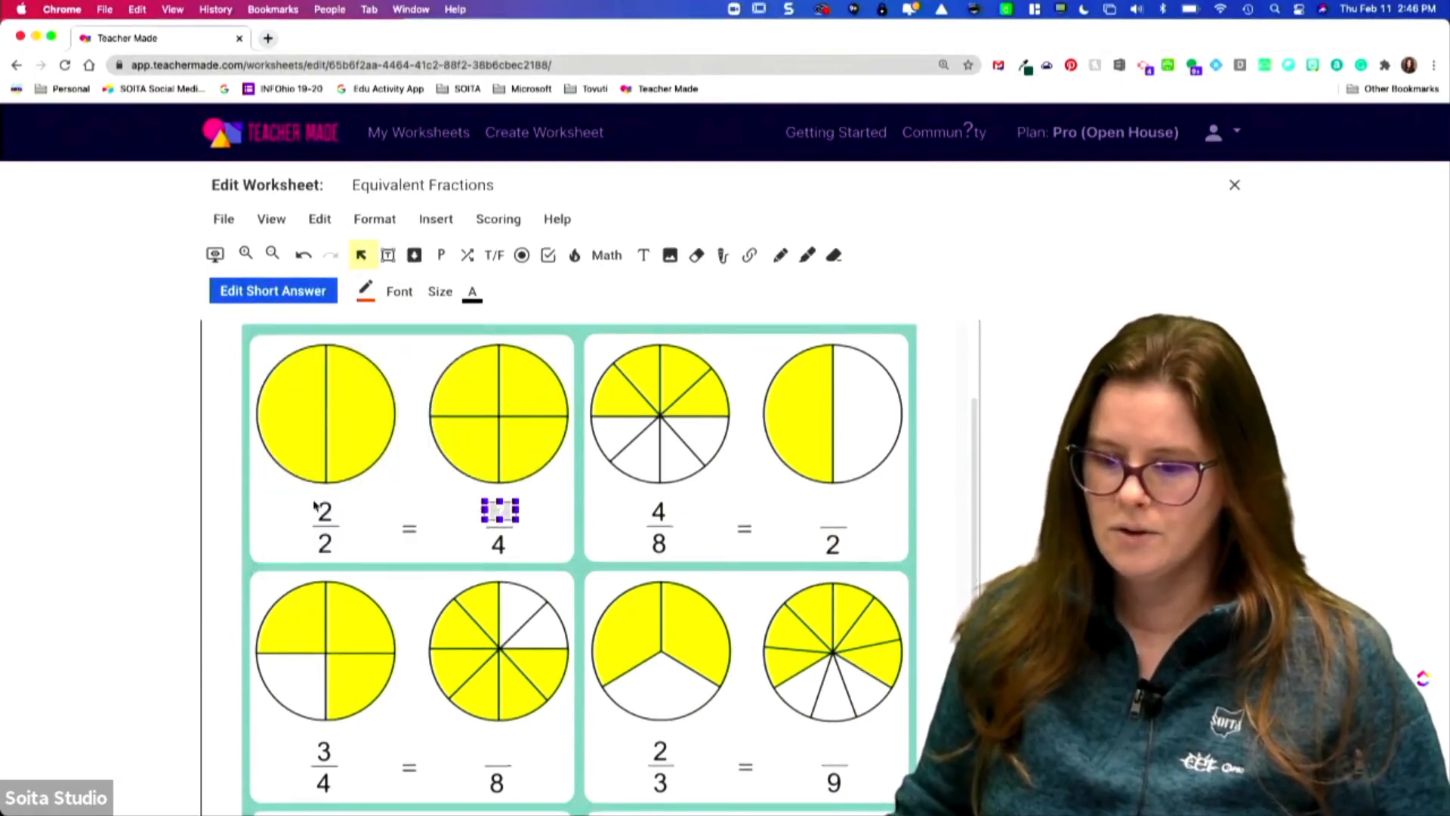
pyautogui.click(408, 496)
pyautogui.click(498, 509)
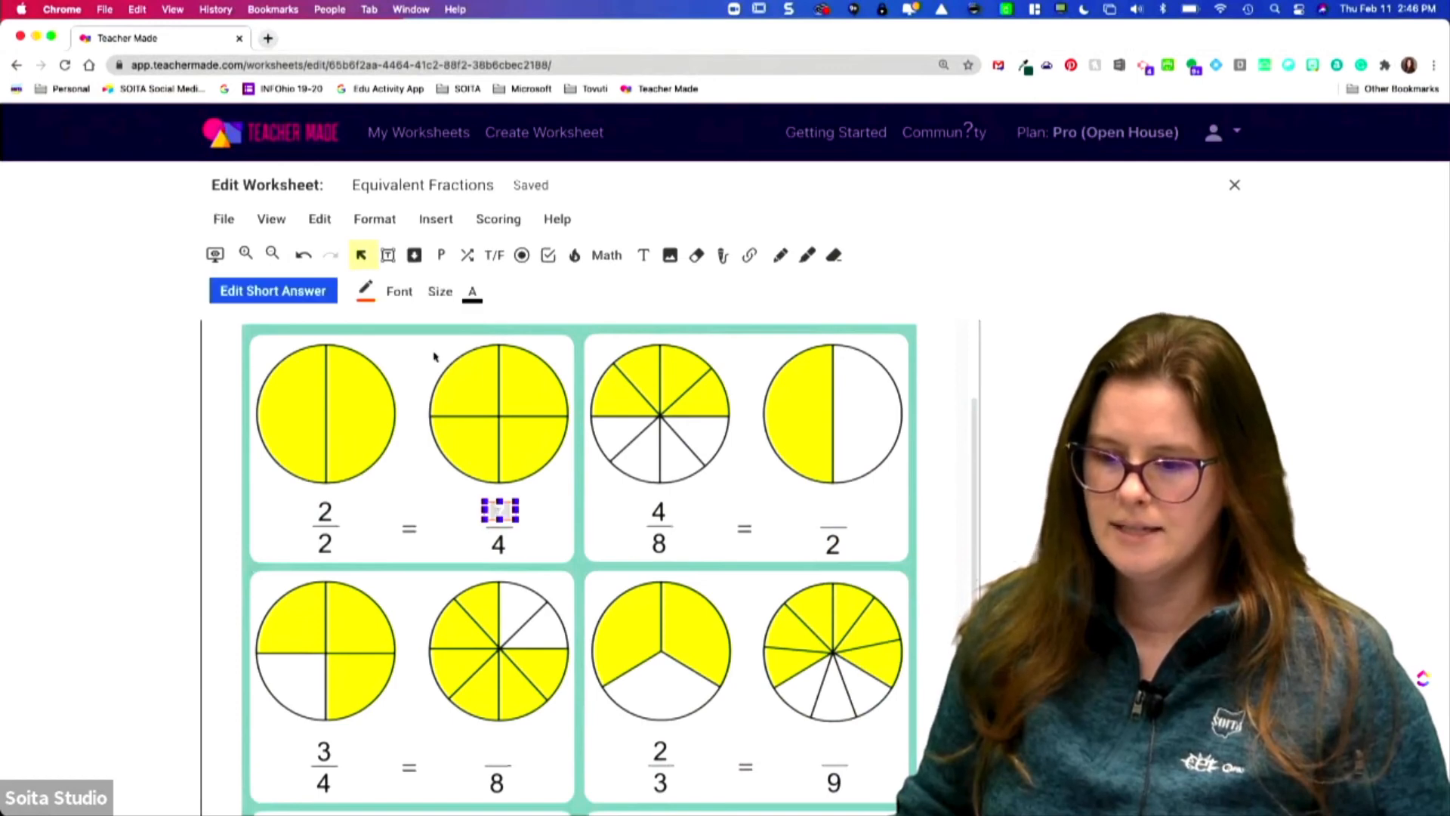
# Step: Set the text size of the first problem's short answer box to 16
pyautogui.click(400, 291)
pyautogui.click(442, 294)
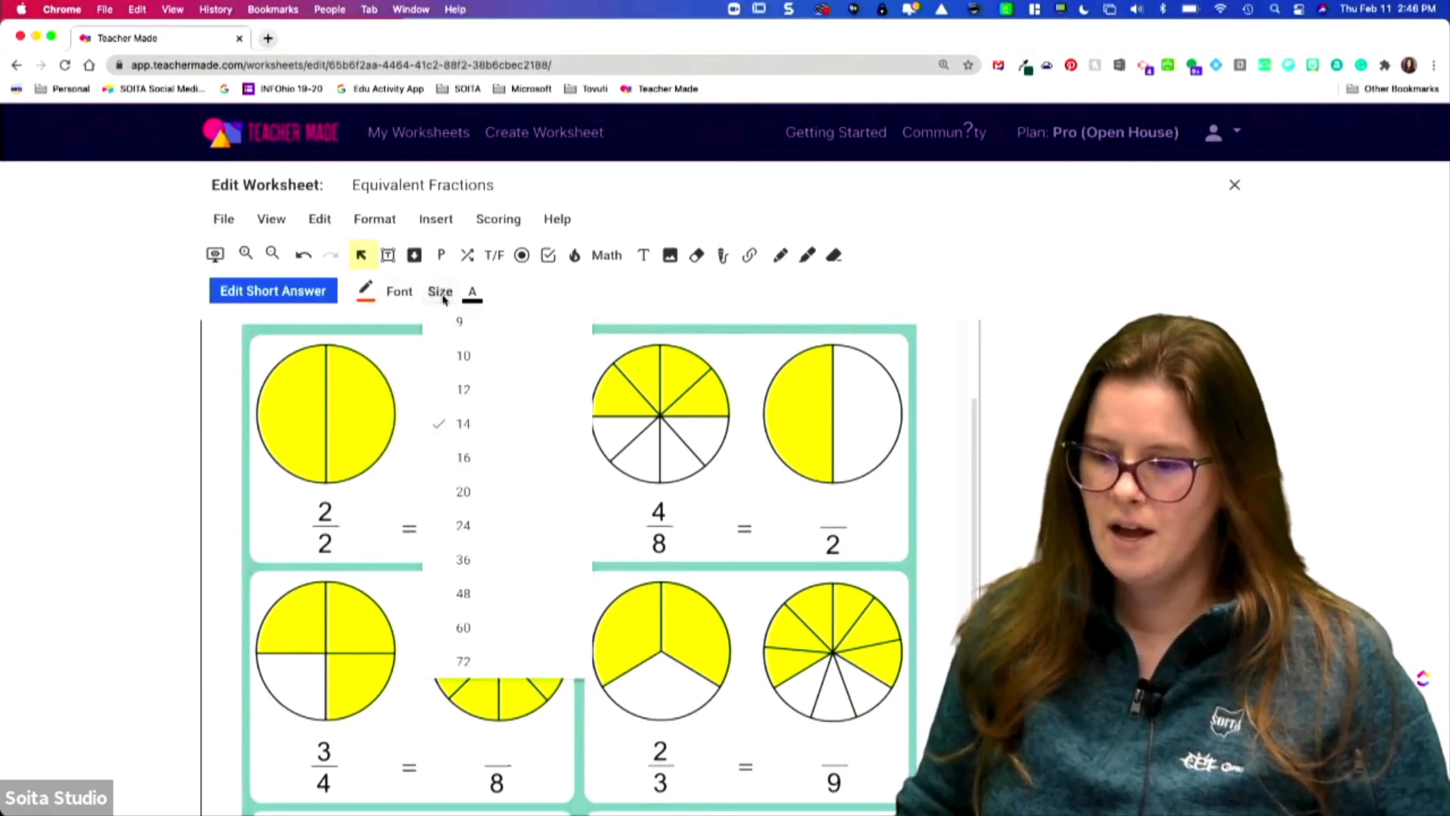
pyautogui.click(472, 469)
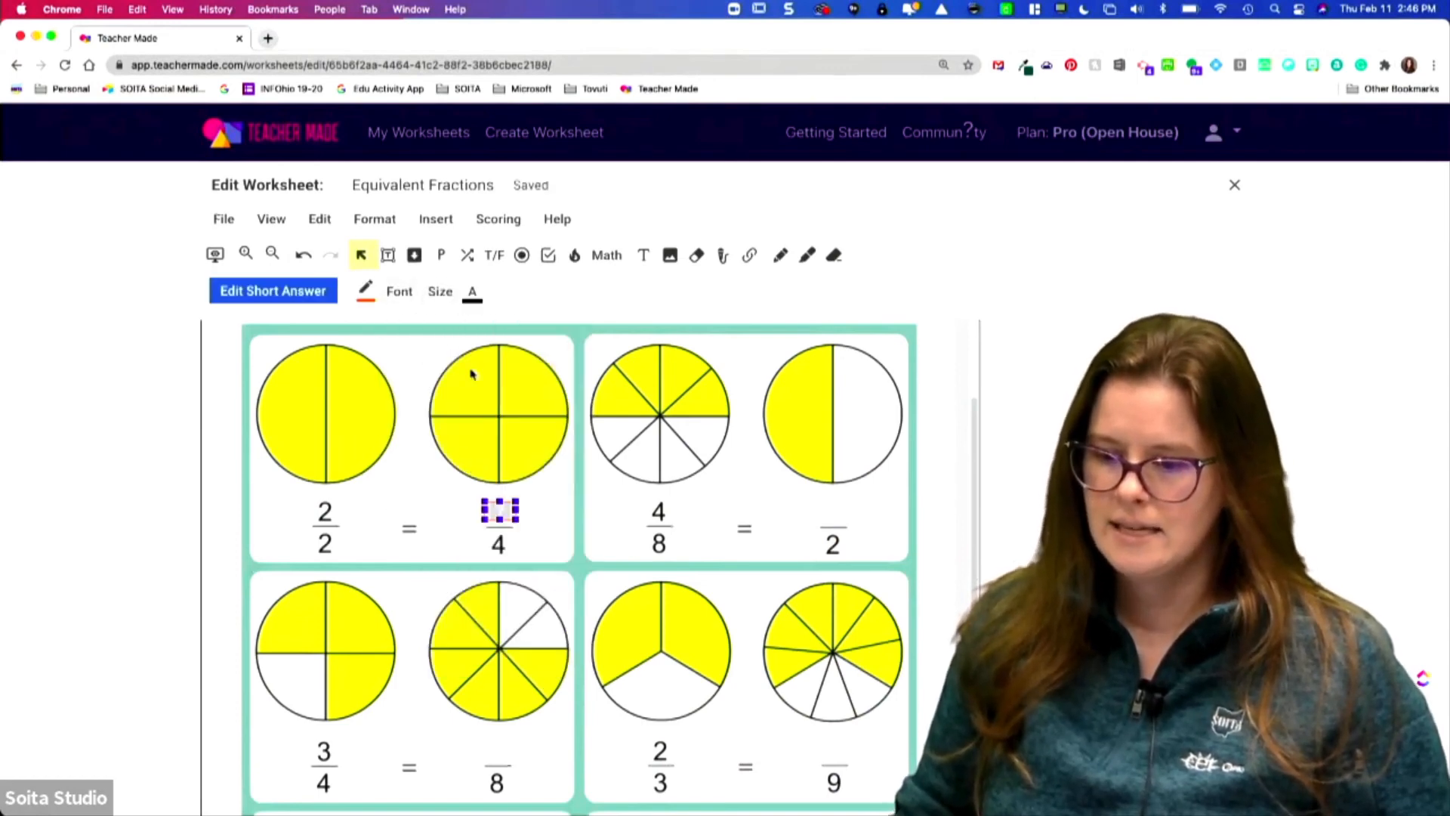
pyautogui.click(473, 294)
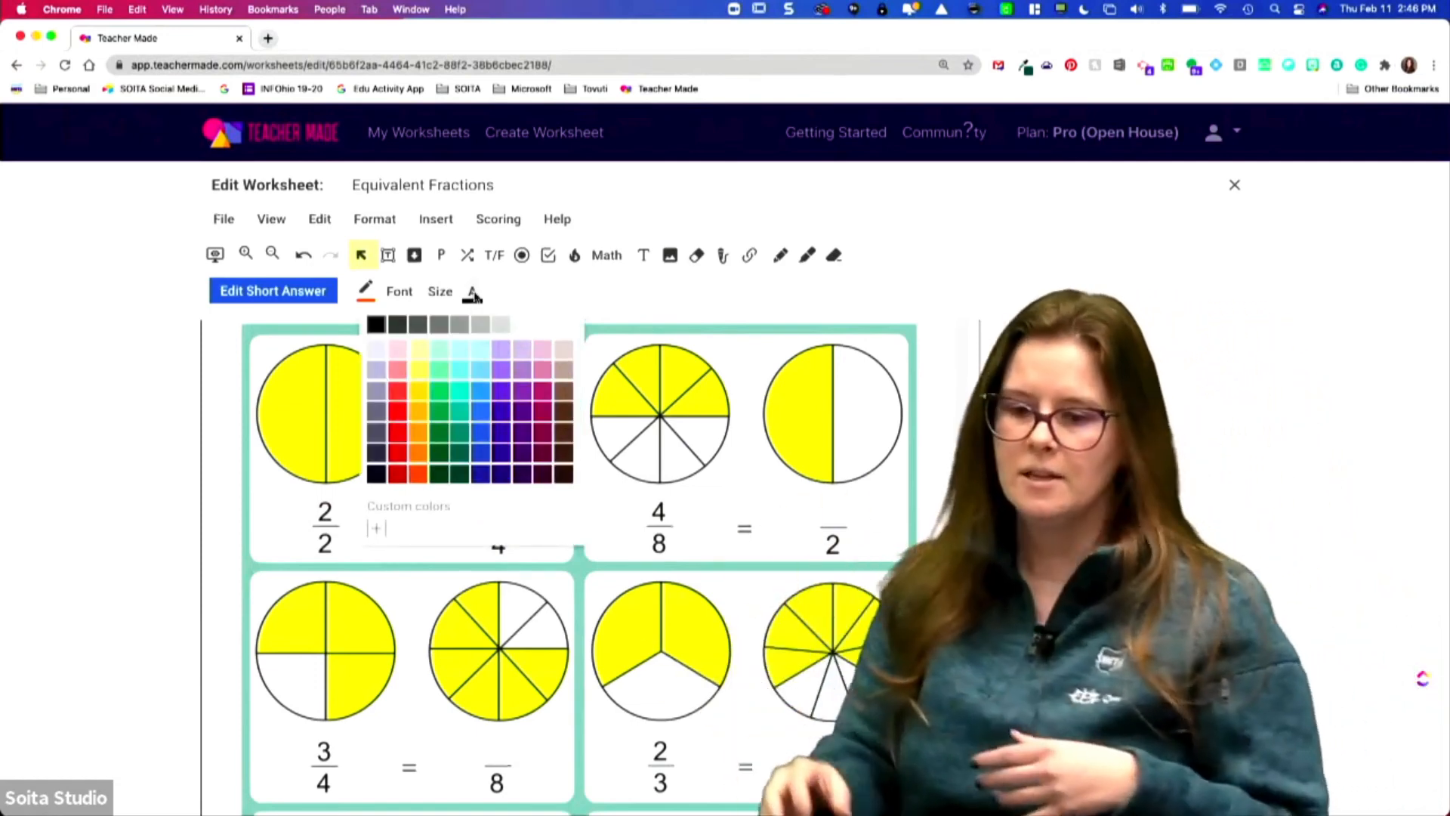
pyautogui.click(475, 292)
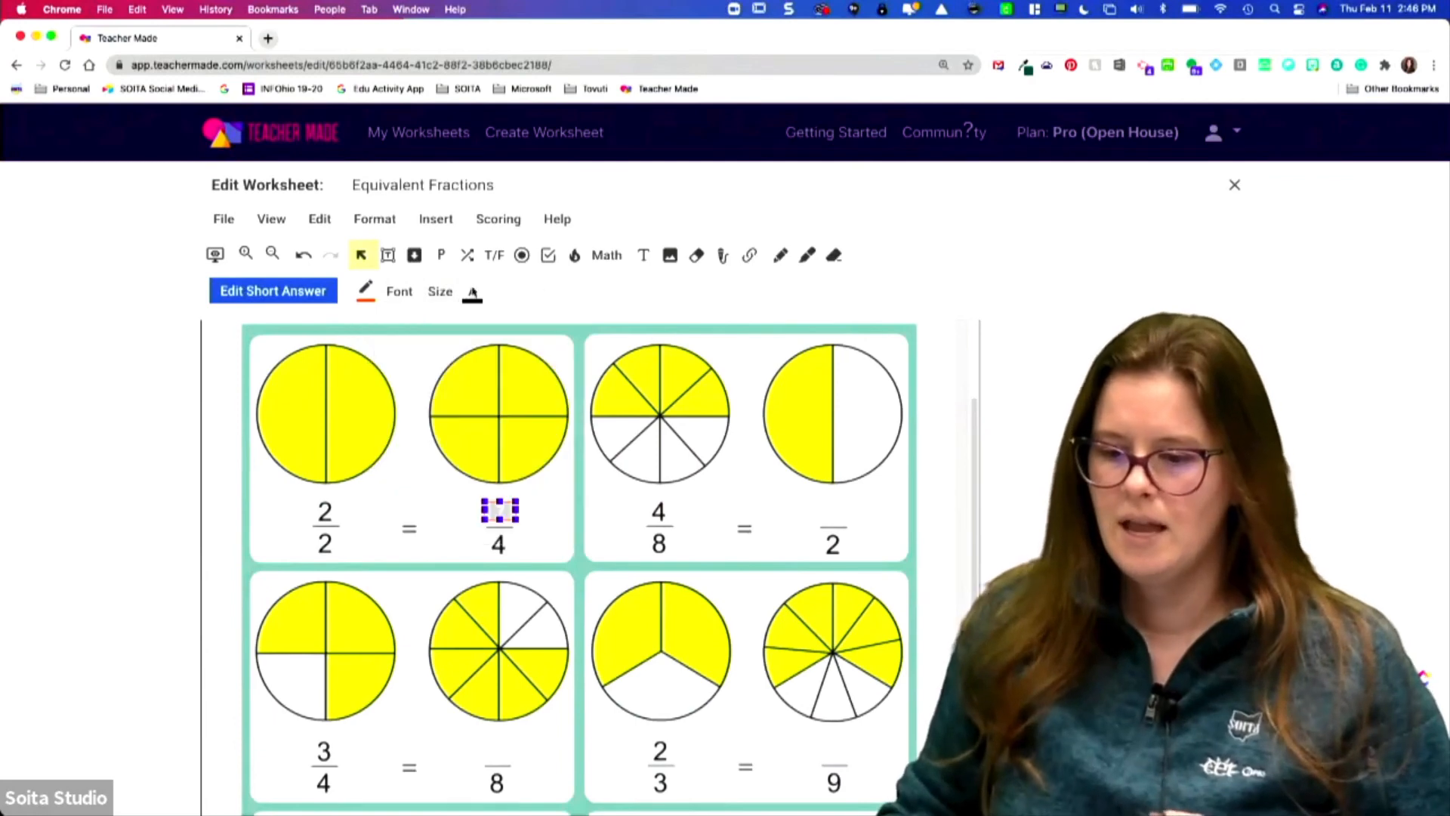
# Step: Set "4" and "four" as the correct answers for the first problem's short answer box and save the changes
pyautogui.click(293, 296)
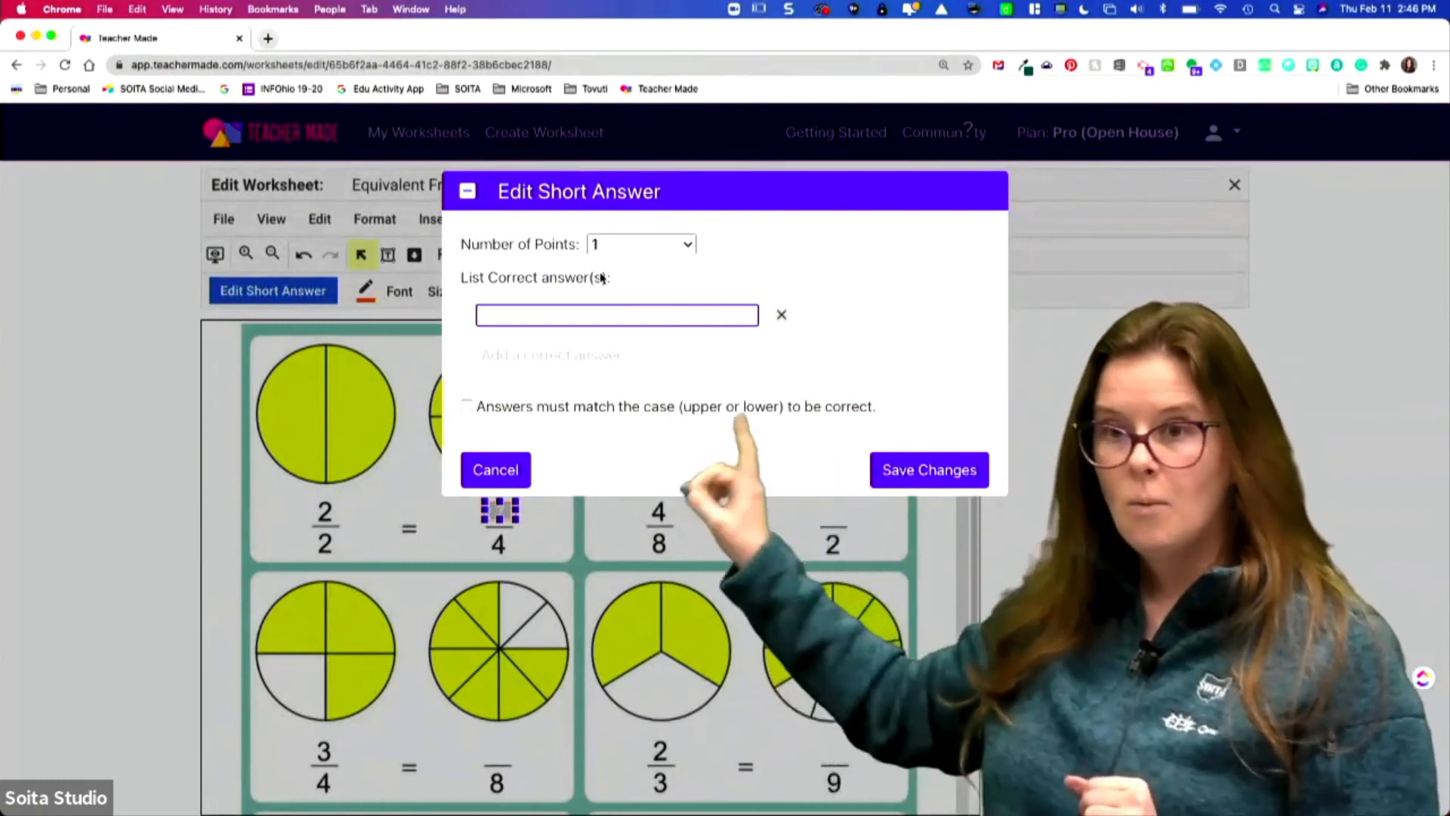
pyautogui.click(689, 197)
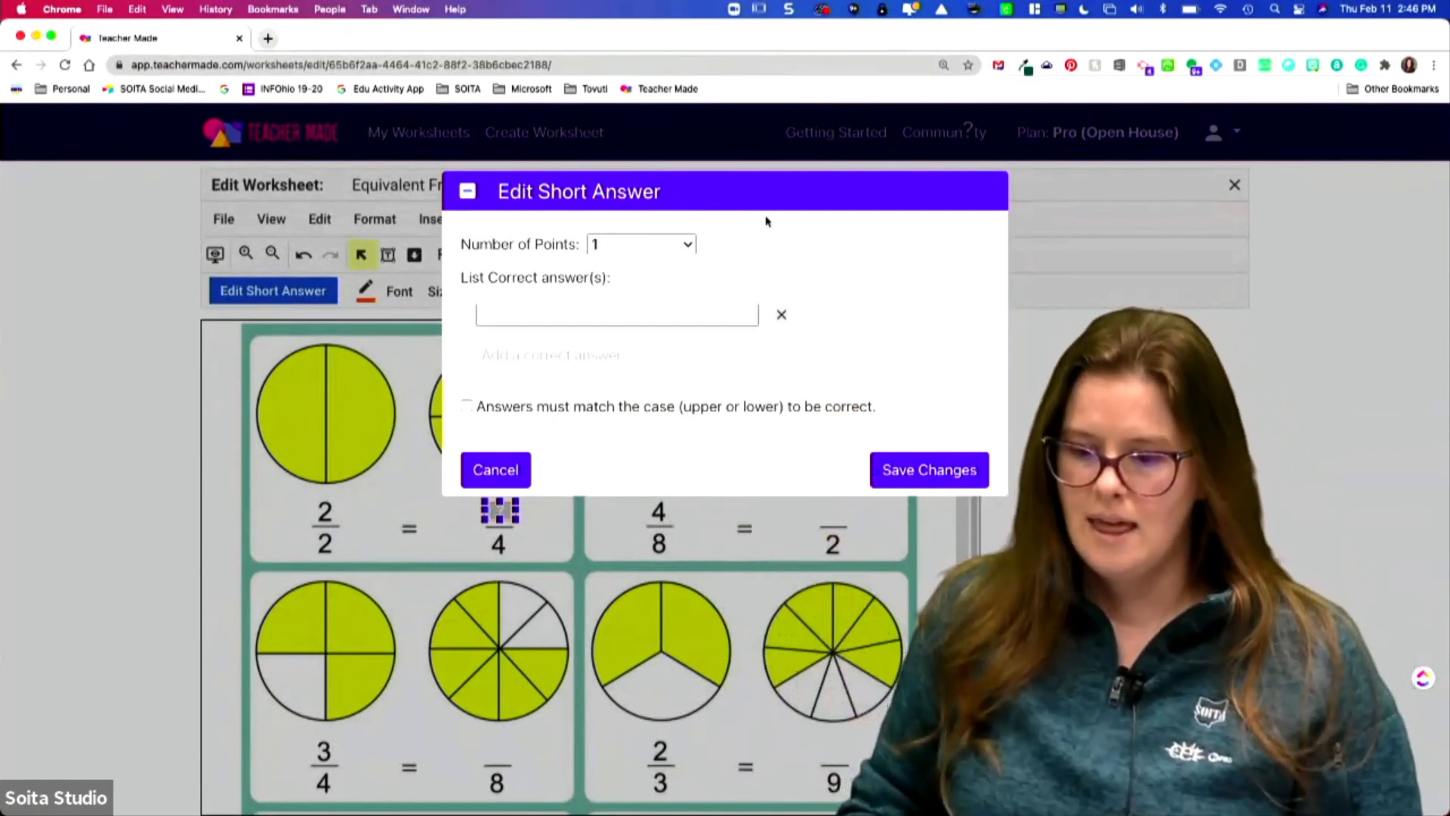
pyautogui.click(592, 306)
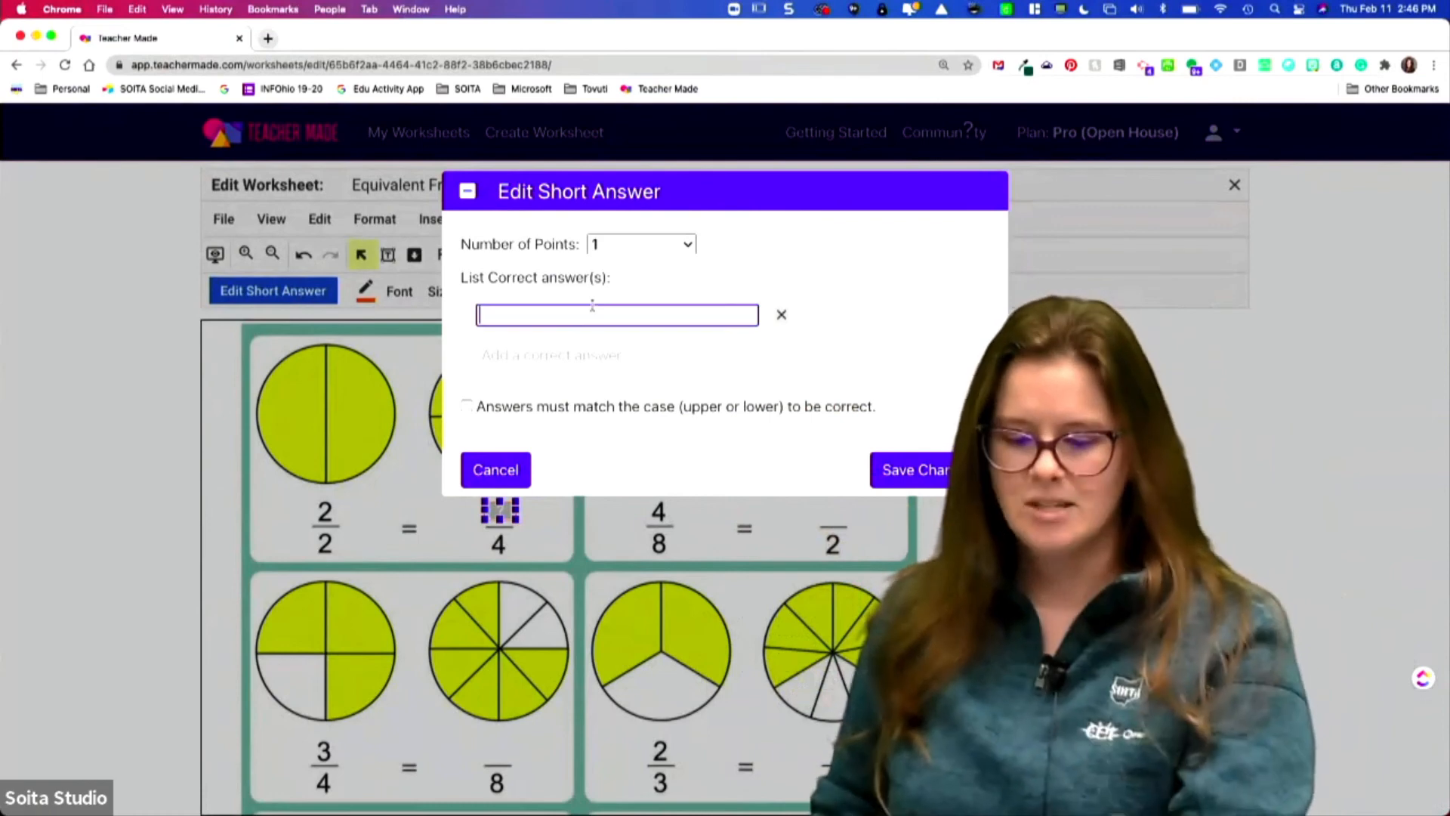
pyautogui.click(595, 354)
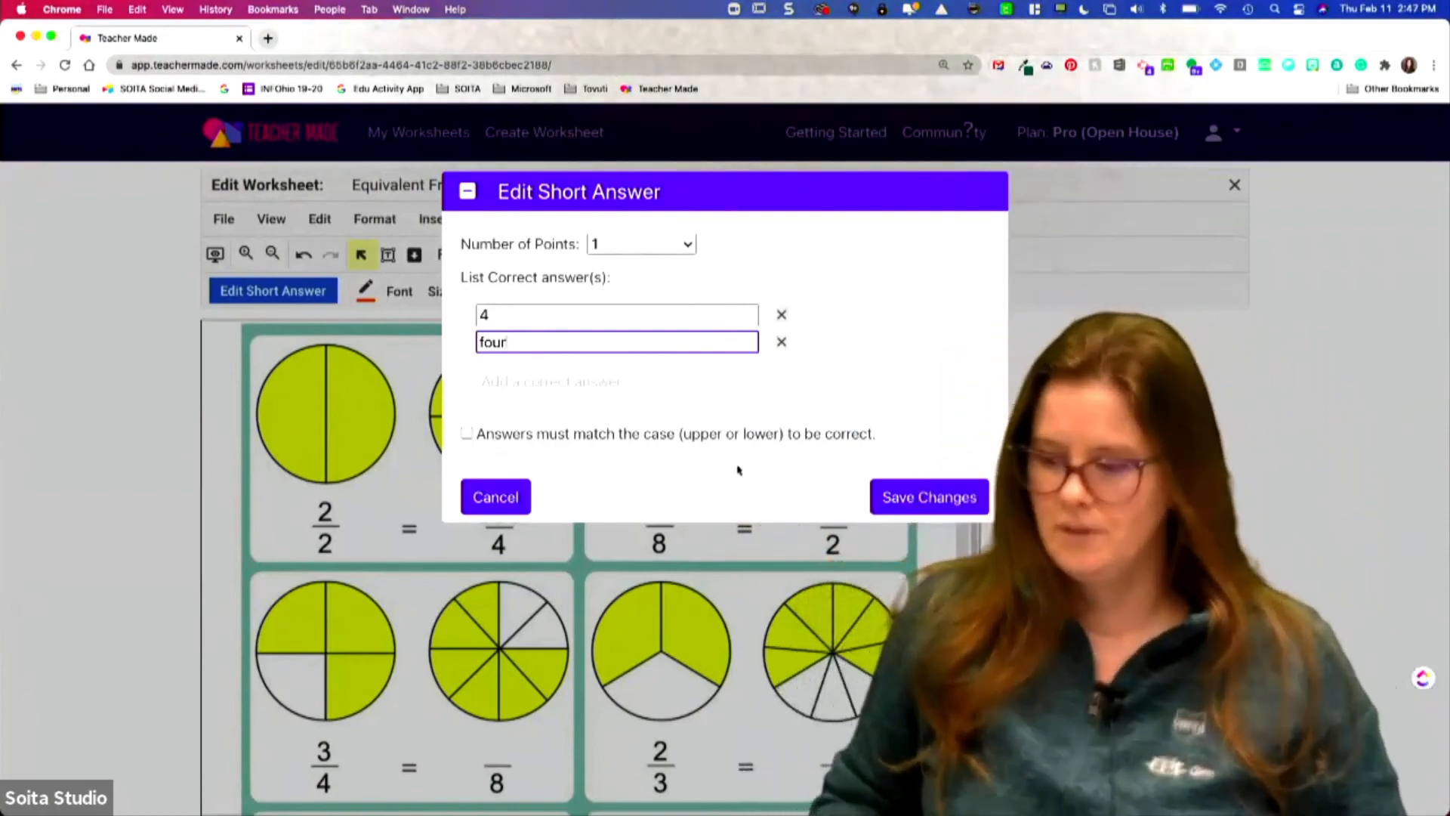
pyautogui.click(928, 498)
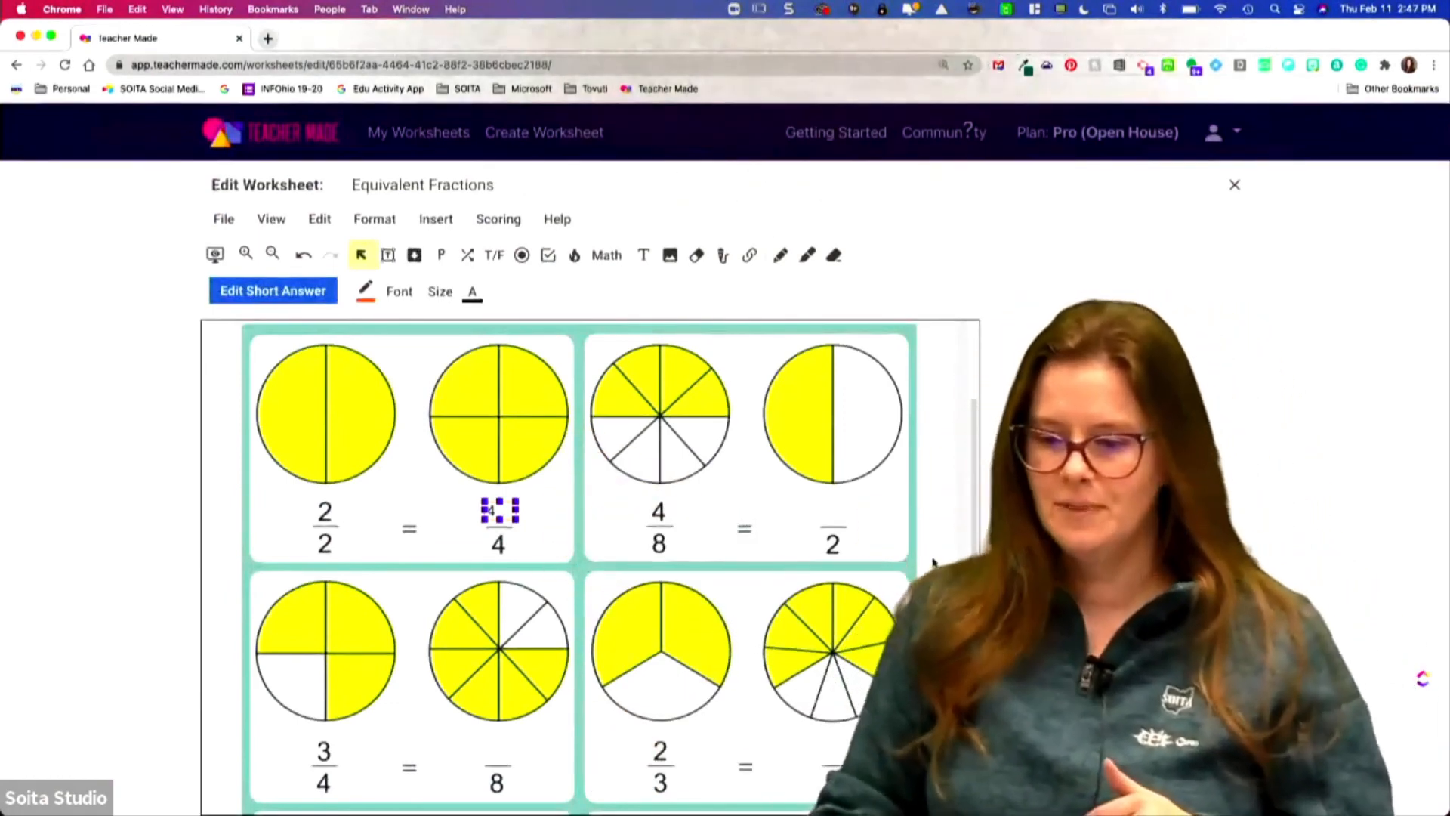
# Step: Insert a dropdown question above the 2 in the 4/8 problem
pyautogui.scroll(-1, 861, 571)
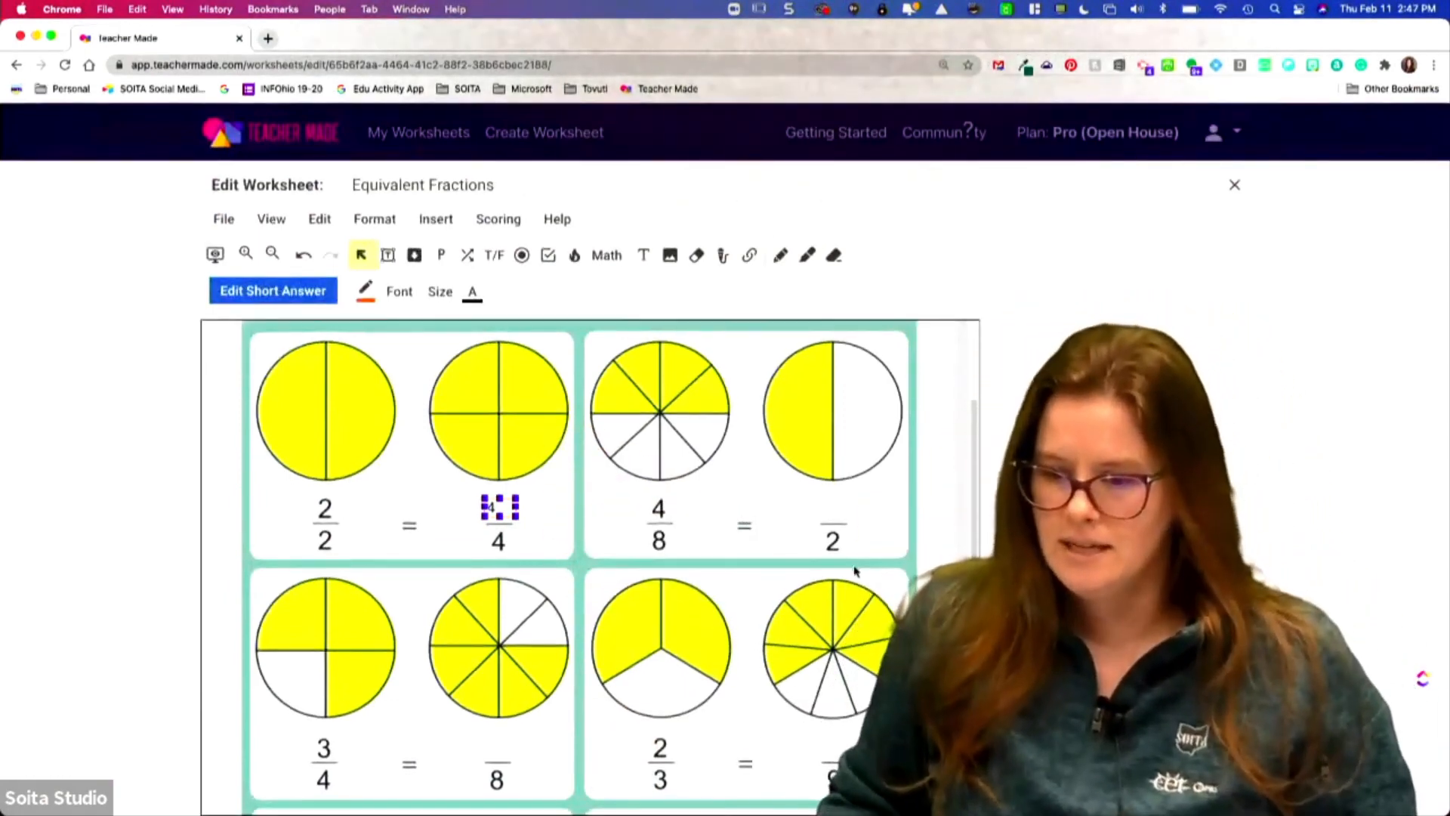
pyautogui.scroll(2, 858, 570)
pyautogui.click(835, 580)
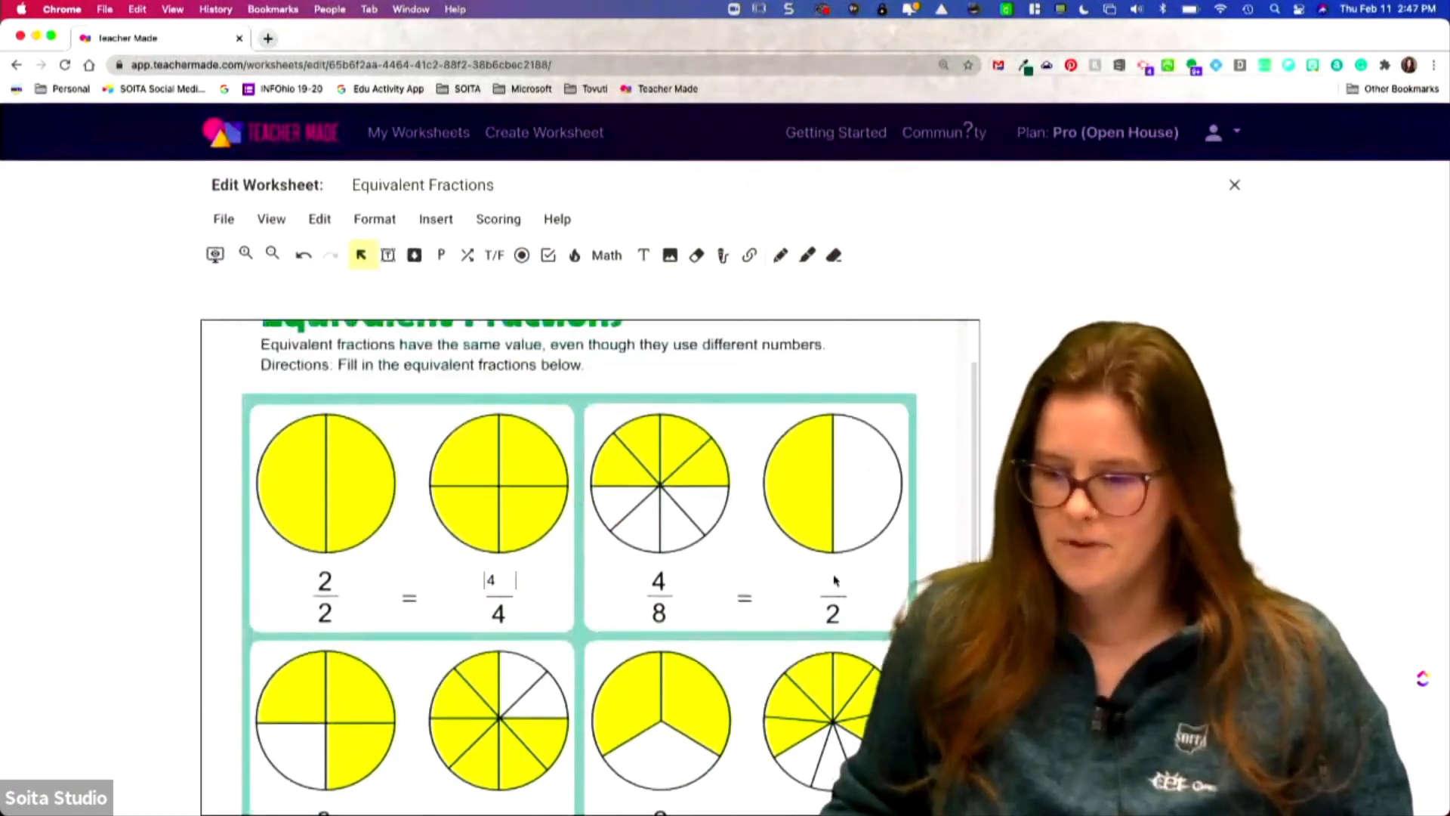
pyautogui.click(415, 256)
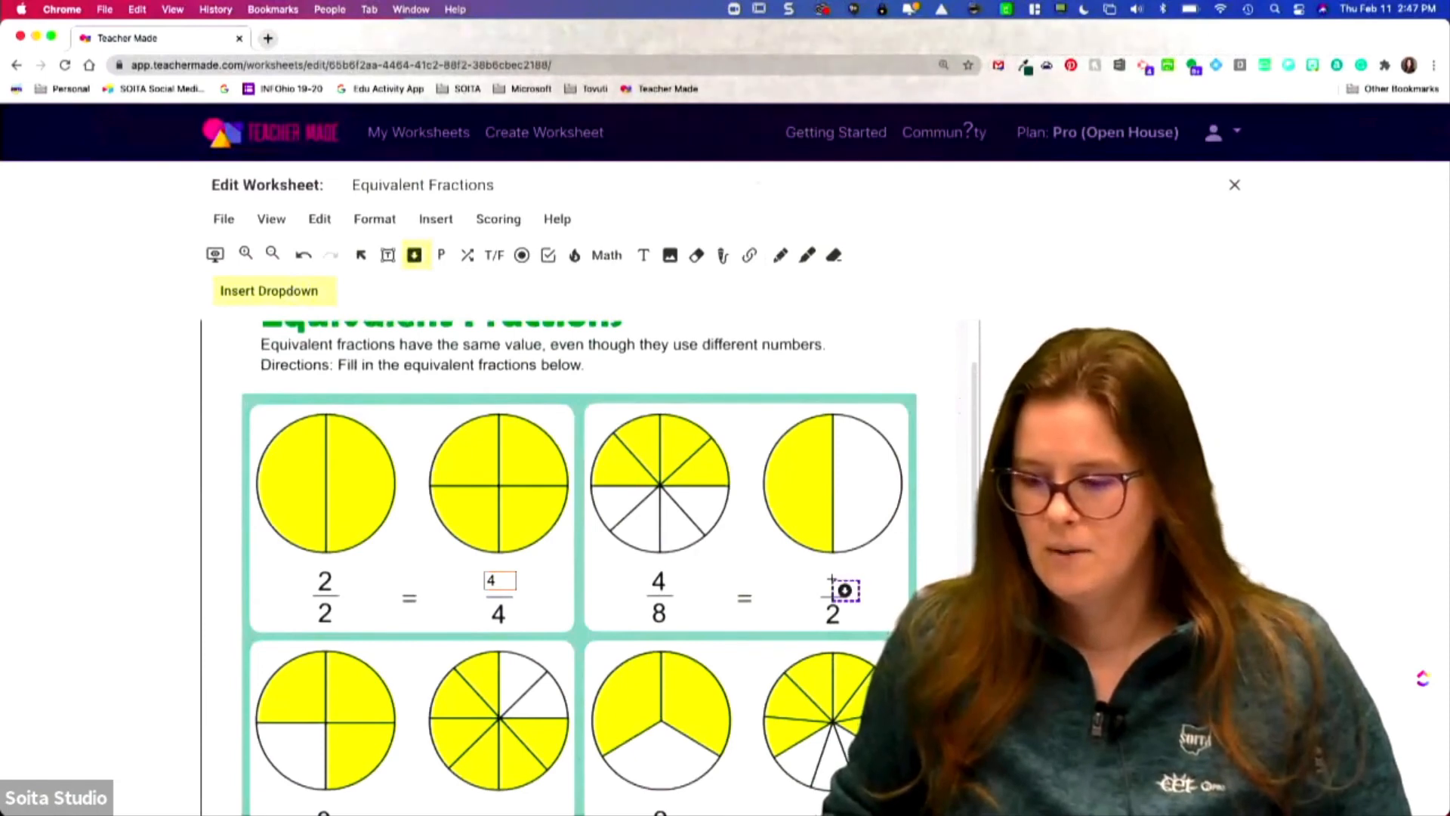
pyautogui.click(831, 580)
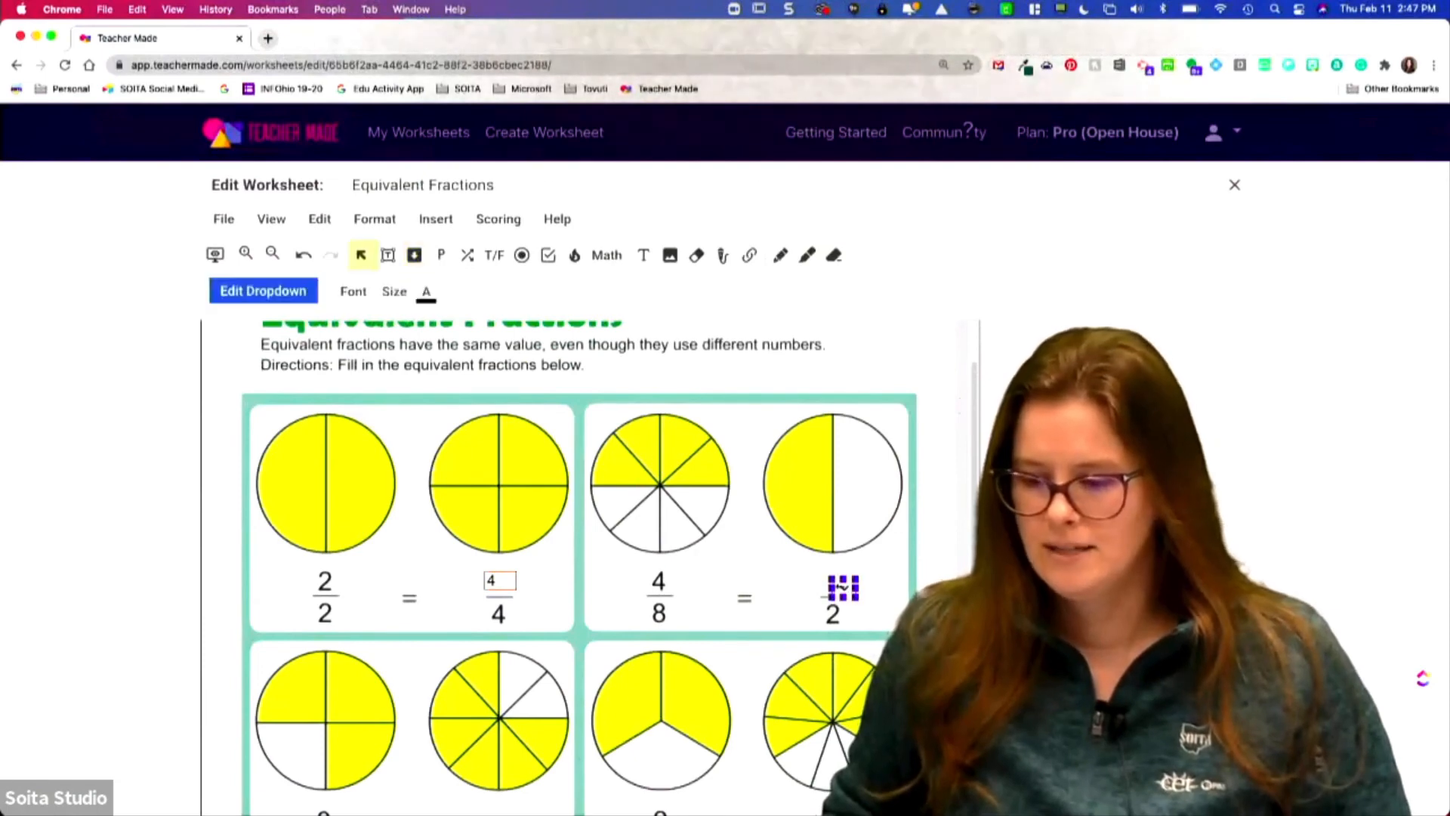
# Step: Enter 3, 4, 1 and 7 as the choices of the 4/8 problem's dropdown
pyautogui.click(294, 302)
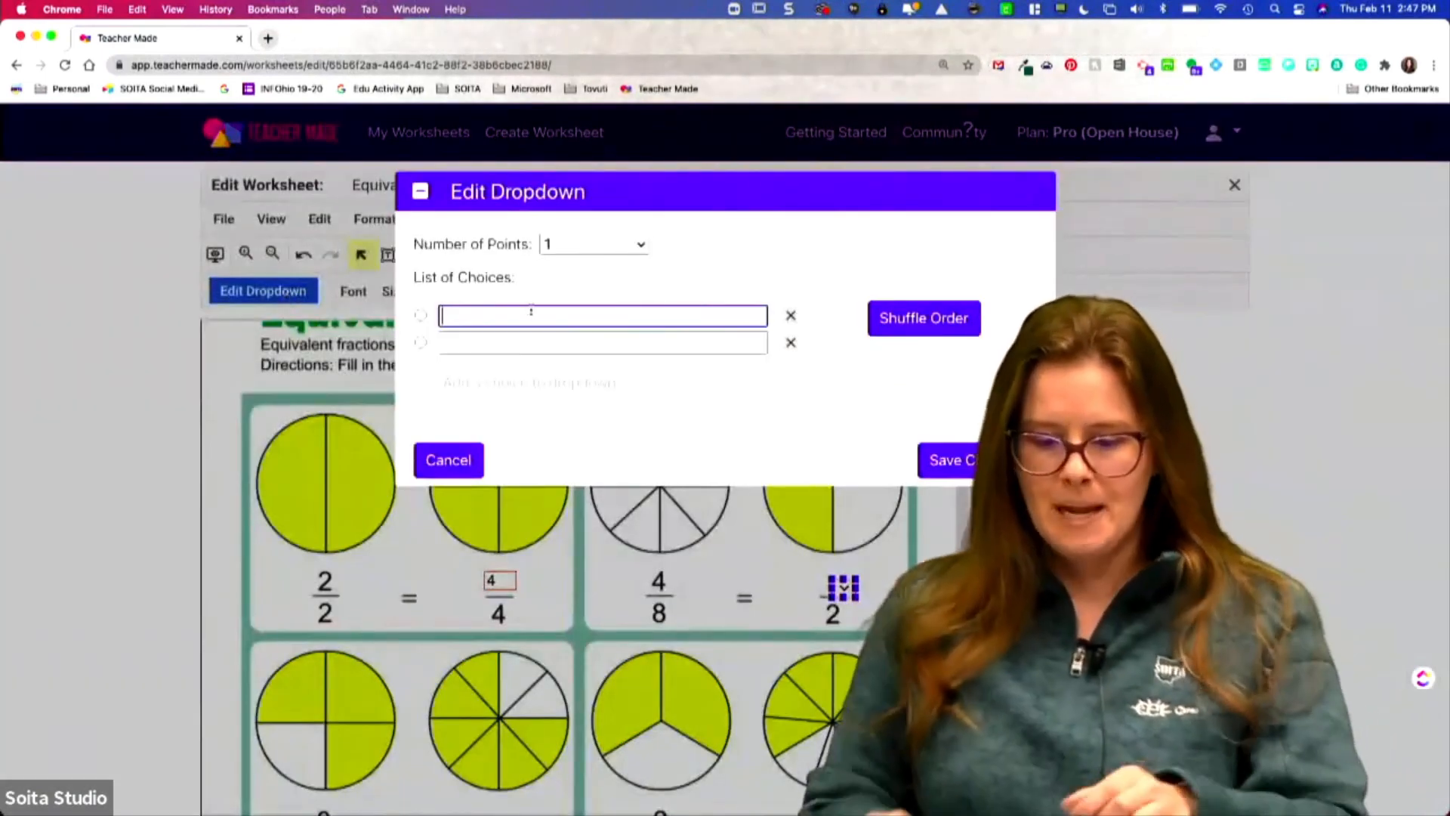
pyautogui.press('Tab')
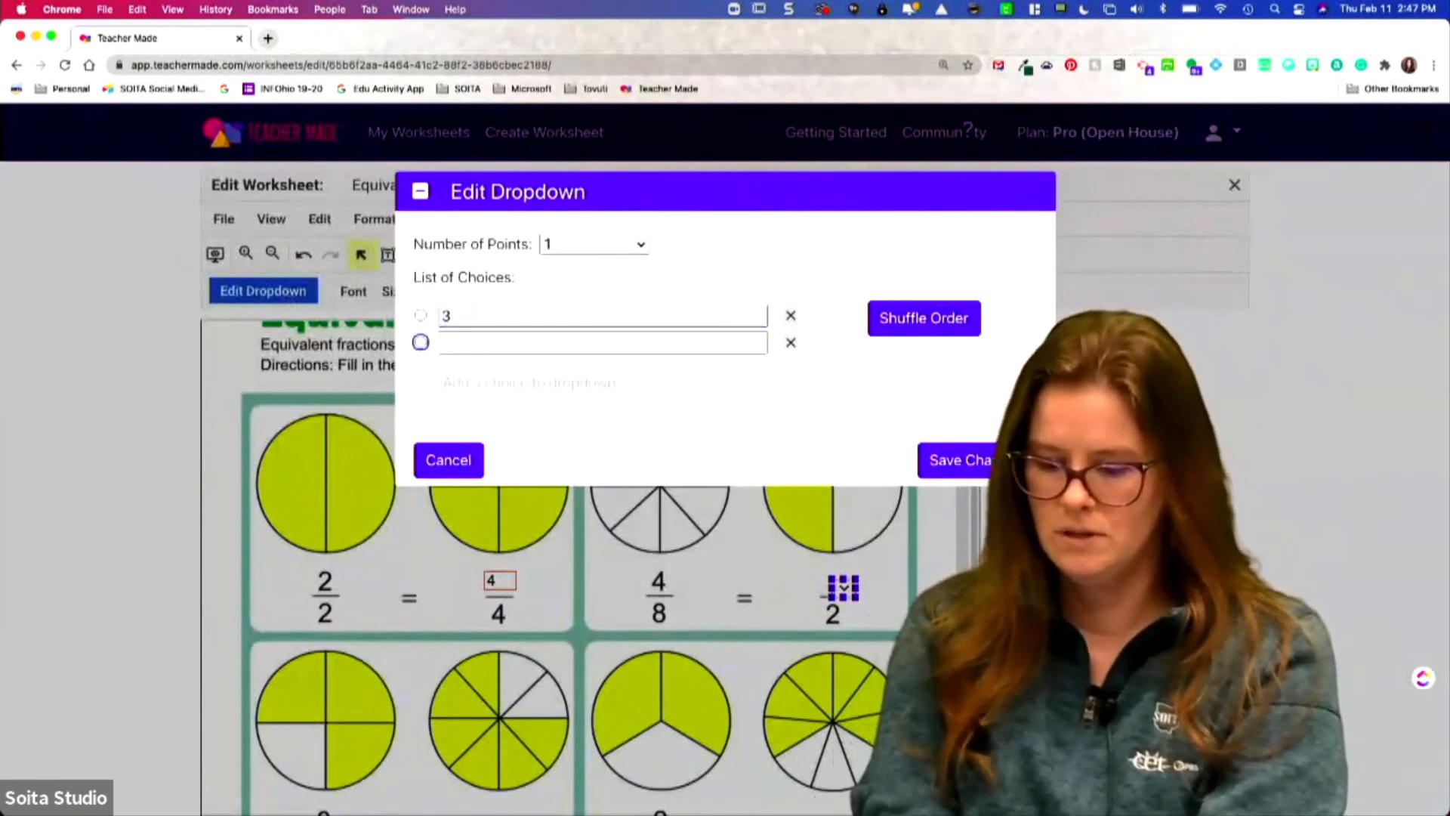
pyautogui.press('Tab')
pyautogui.write('4')
pyautogui.press('Return')
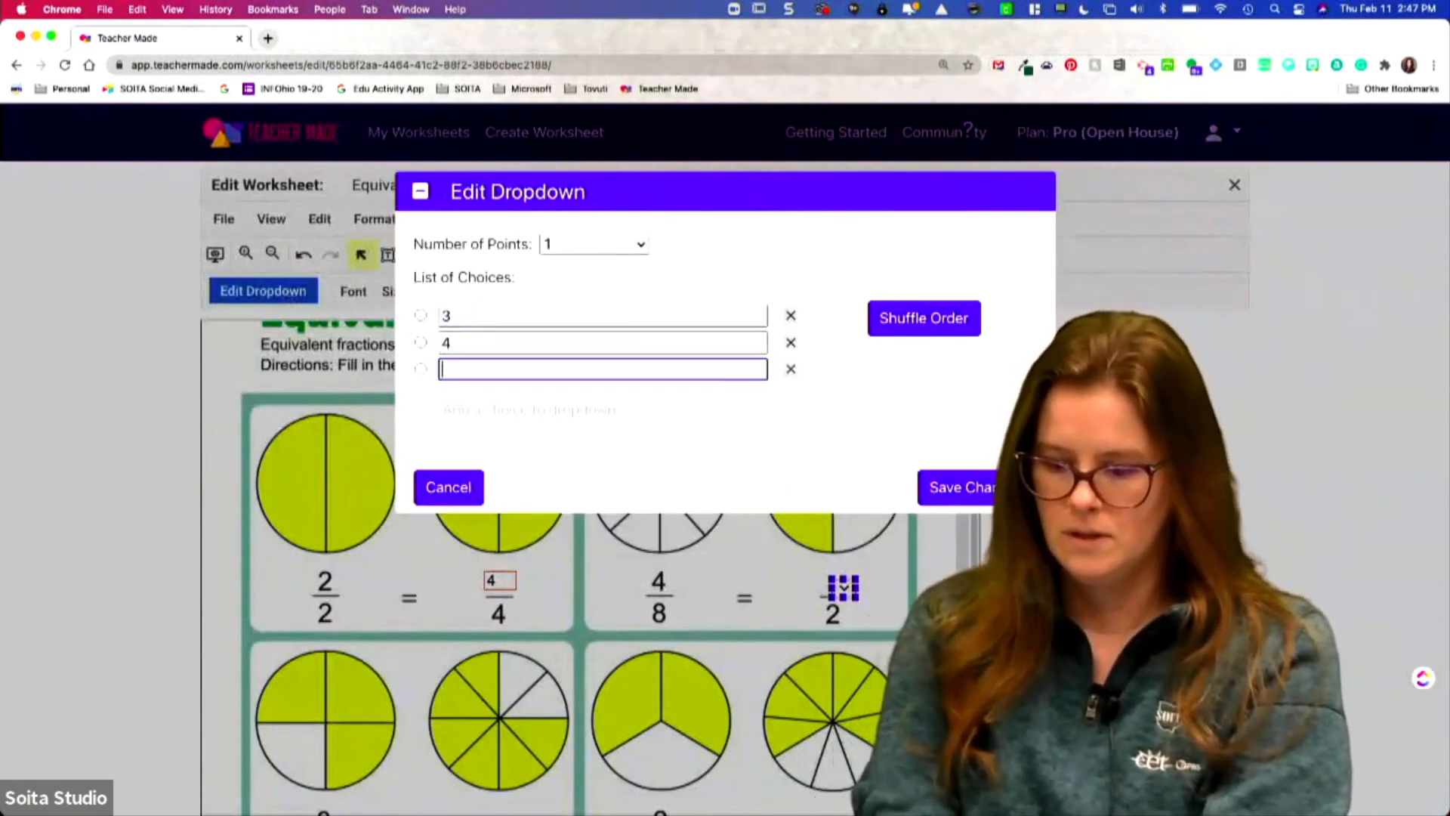
pyautogui.write('1')
pyautogui.press('Return')
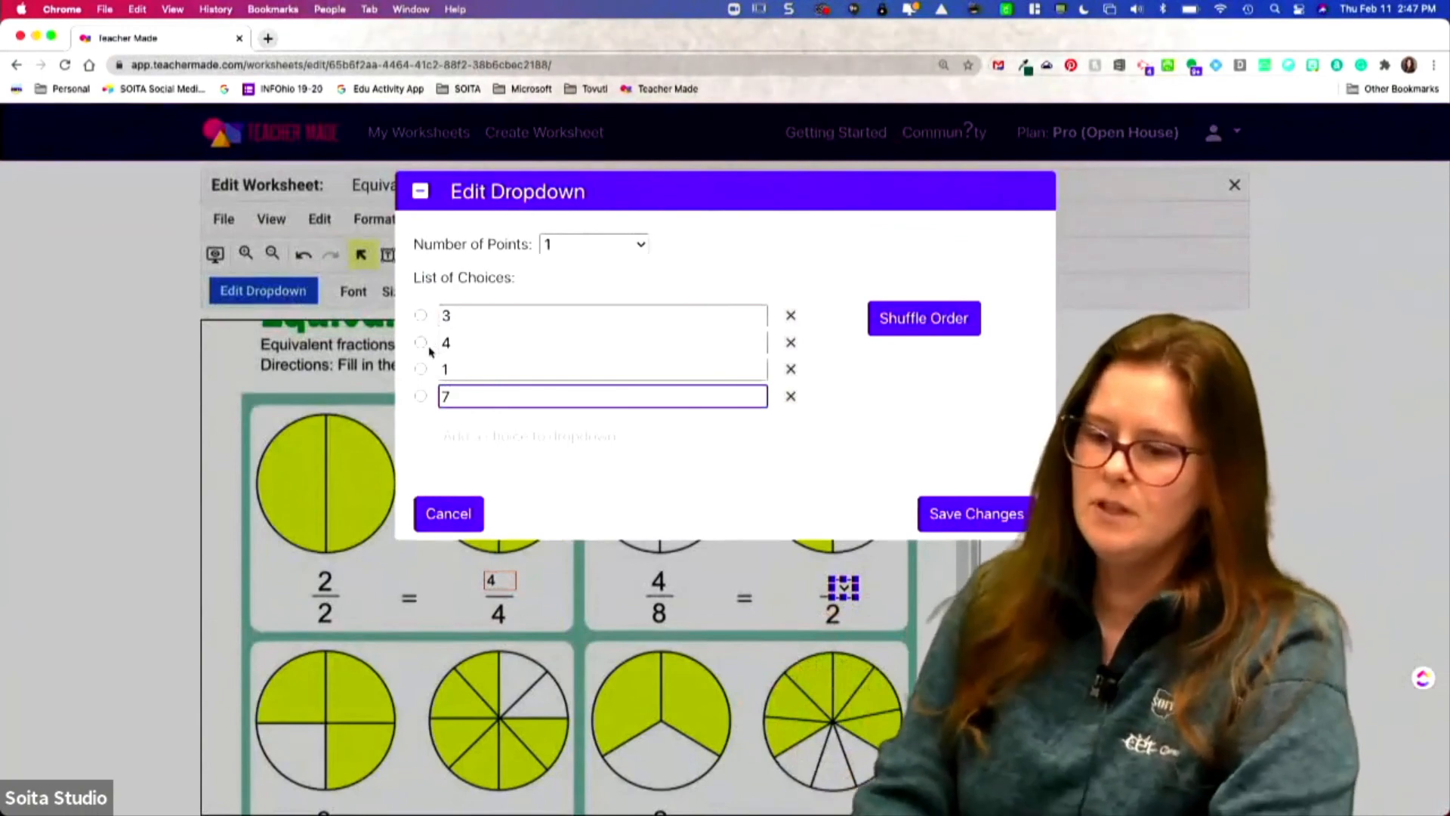
# Step: Mark 1 as the dropdown's correct choice, shuffle the order of the choices and save the changes
pyautogui.click(421, 369)
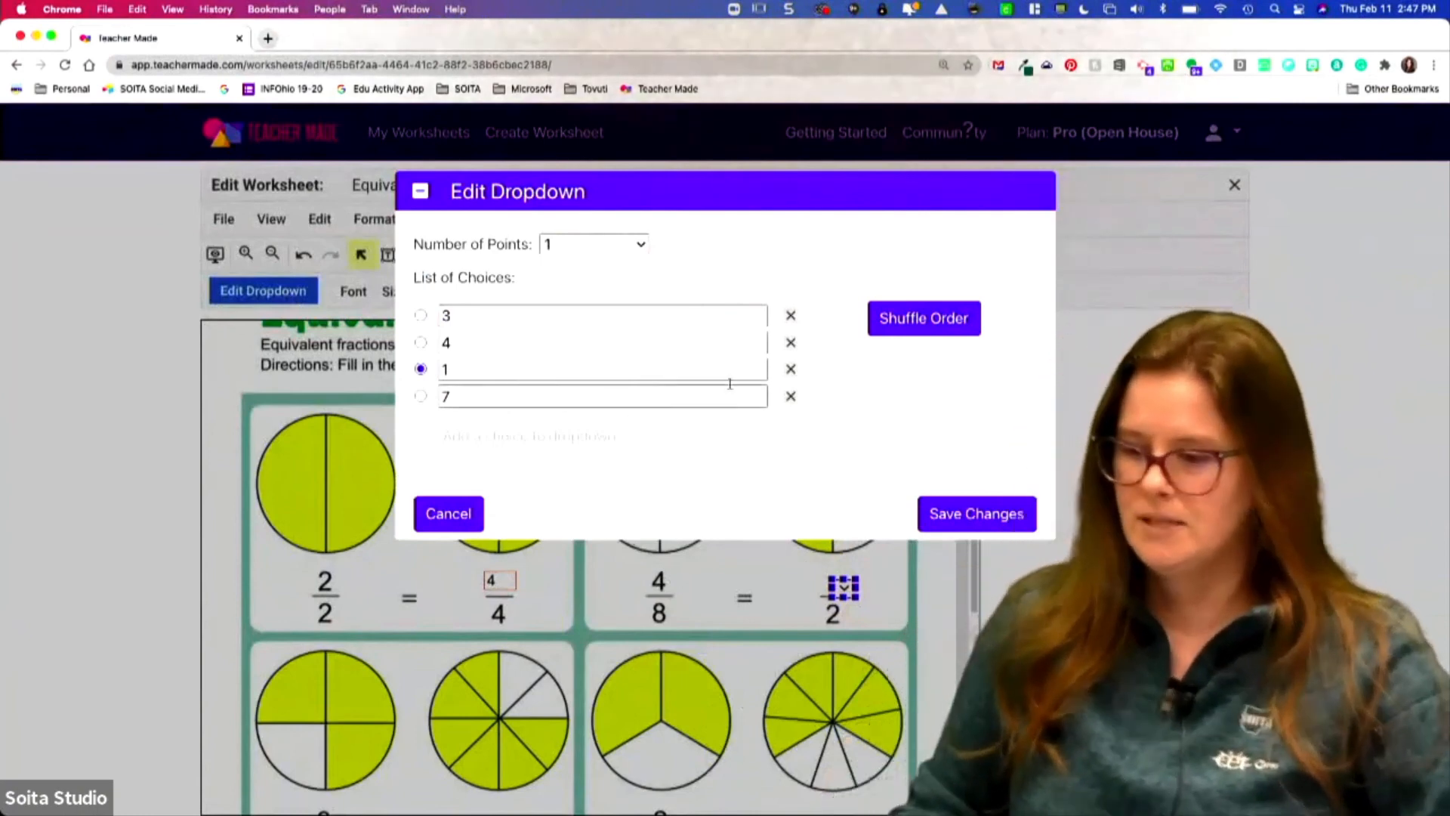
pyautogui.click(935, 318)
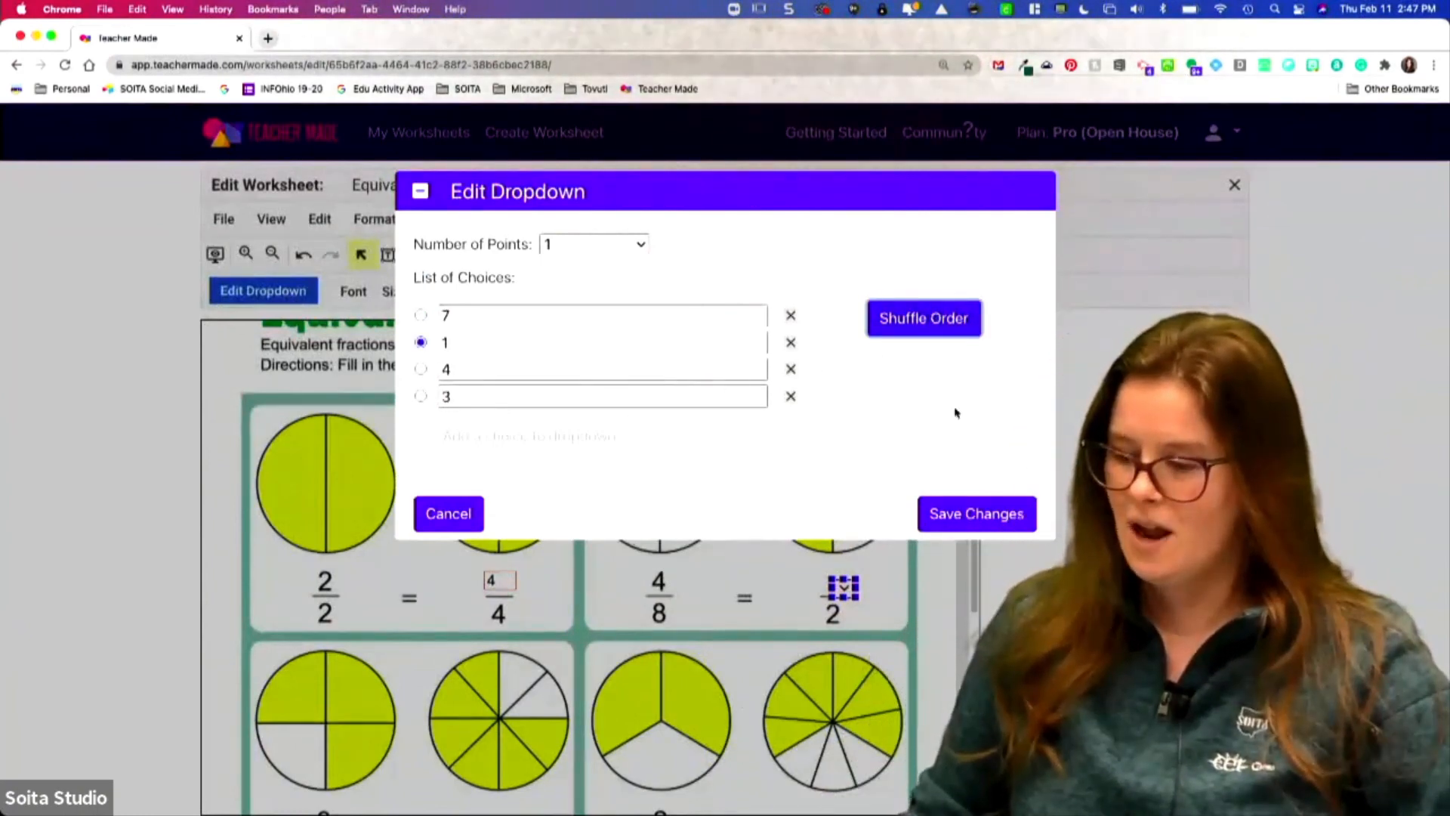
pyautogui.click(971, 517)
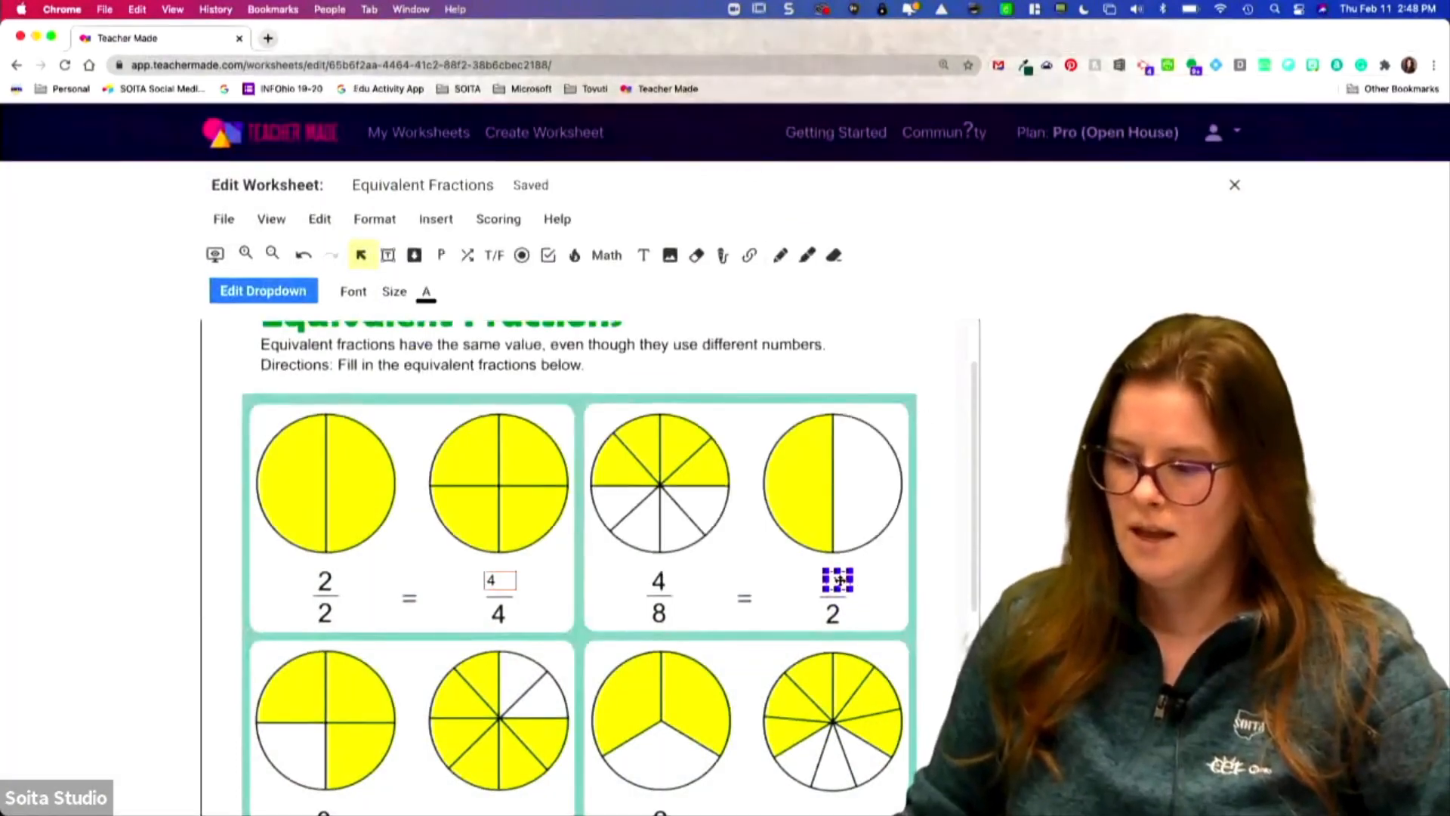
# Step: Reposition the dropdown so it sits centred on the fraction line above the 2, and deselect it
pyautogui.moveTo(846, 589); pyautogui.dragTo(834, 581)
pyautogui.click(895, 590)
pyautogui.click(832, 583)
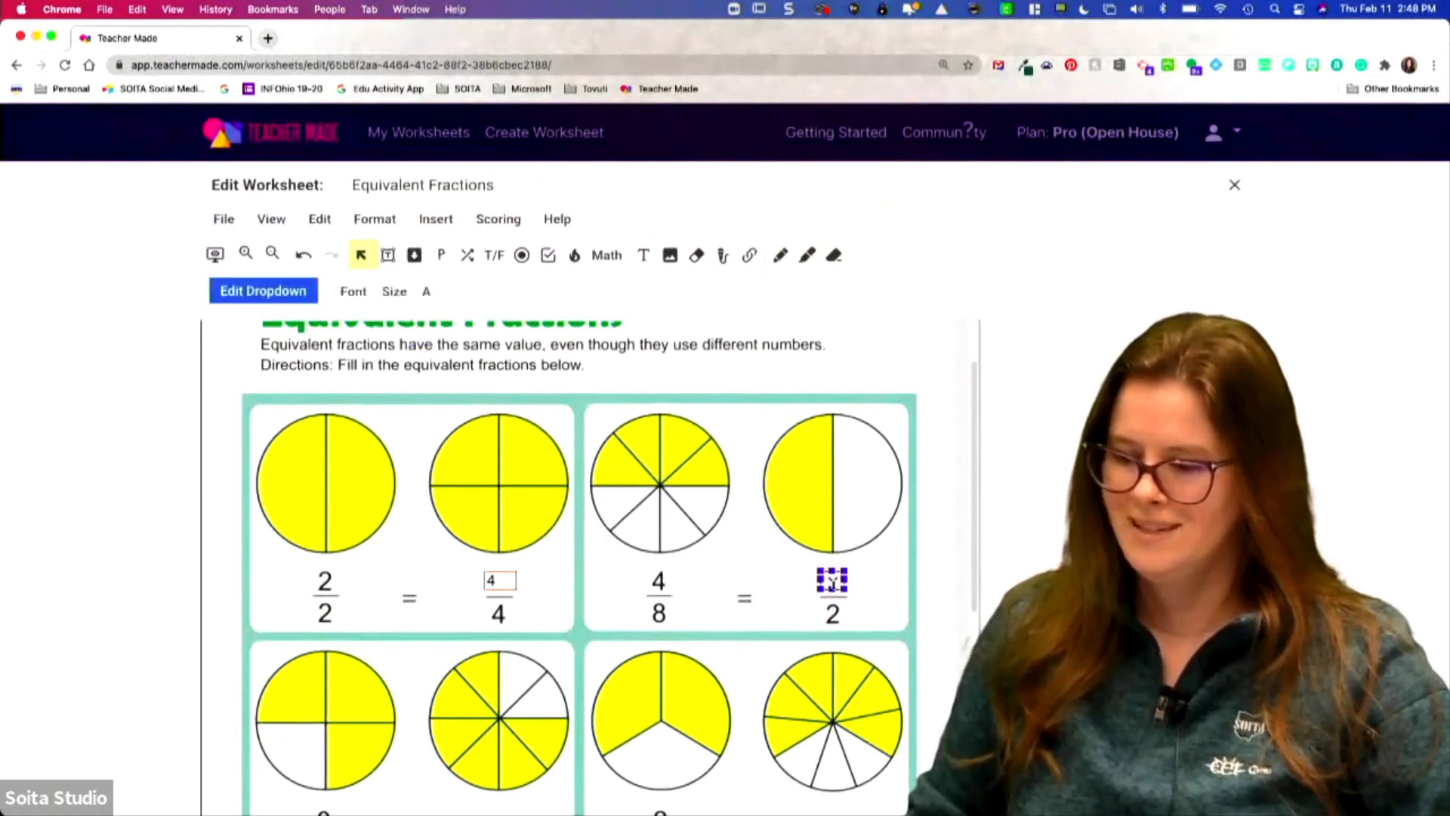
pyautogui.click(886, 595)
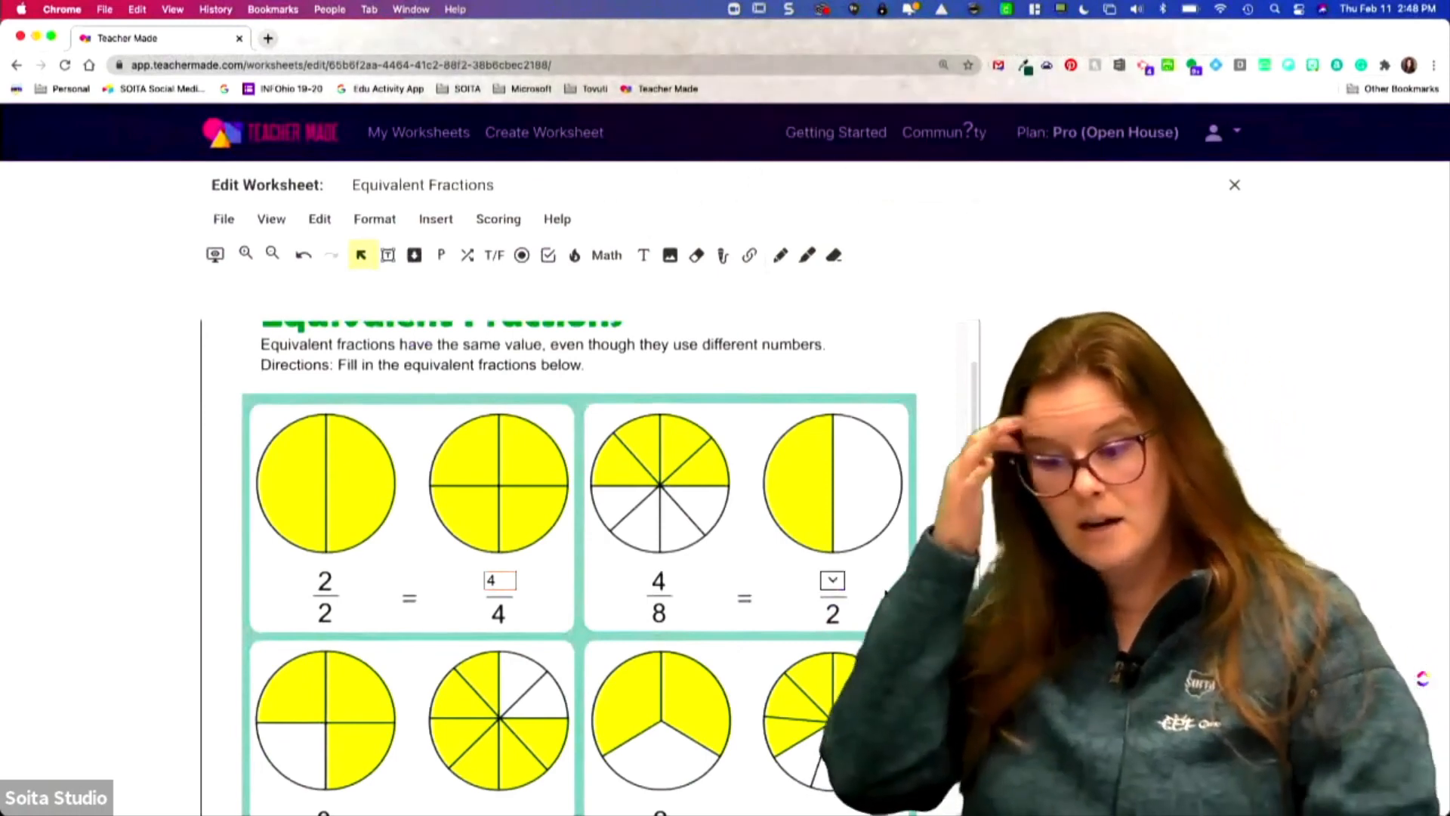
# Step: Try a multiple choice question with 3 choices above the 8 in the 3/4 problem, laid out in a horizontal row
pyautogui.scroll(-5, 541, 604)
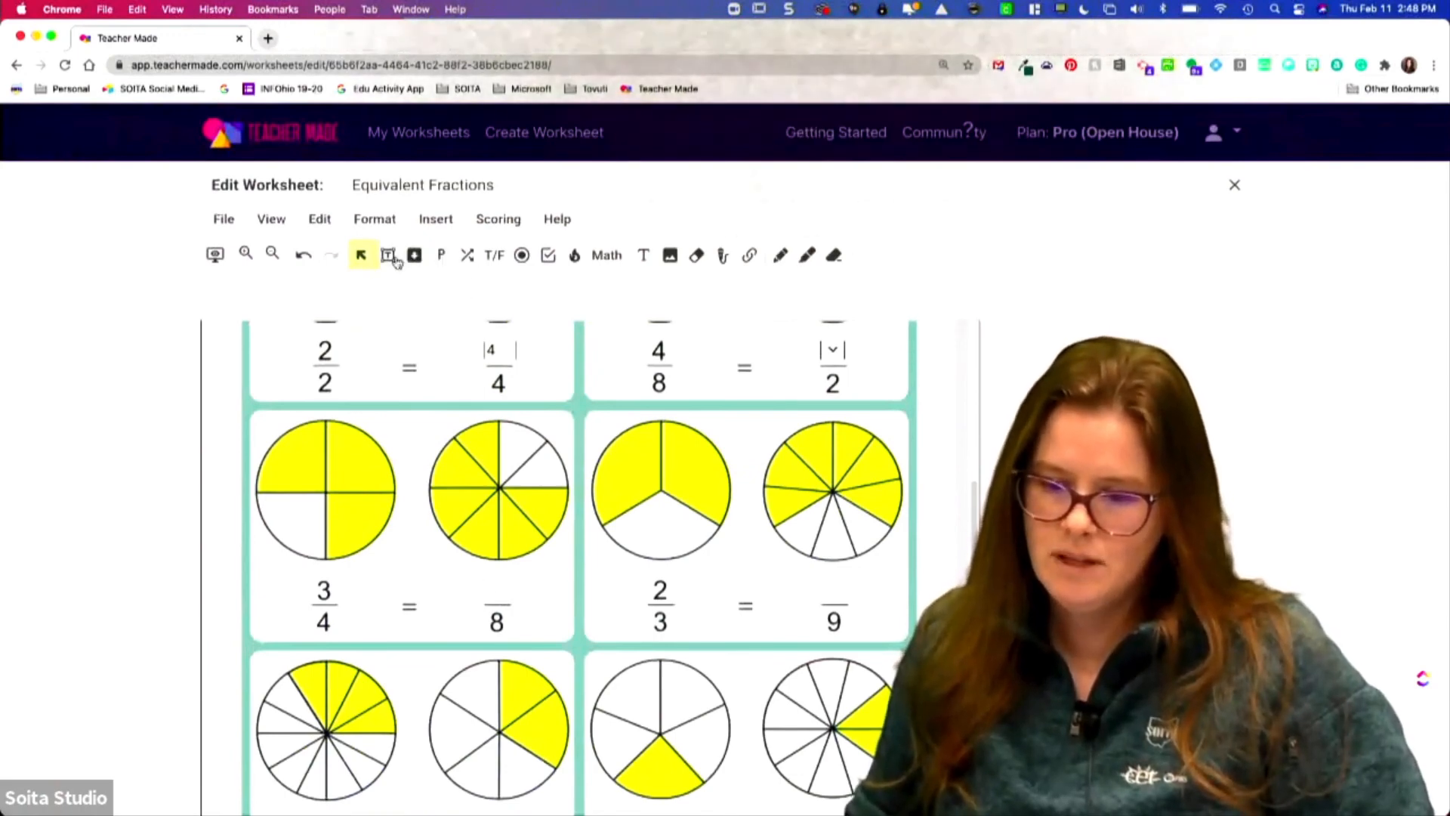
pyautogui.click(528, 260)
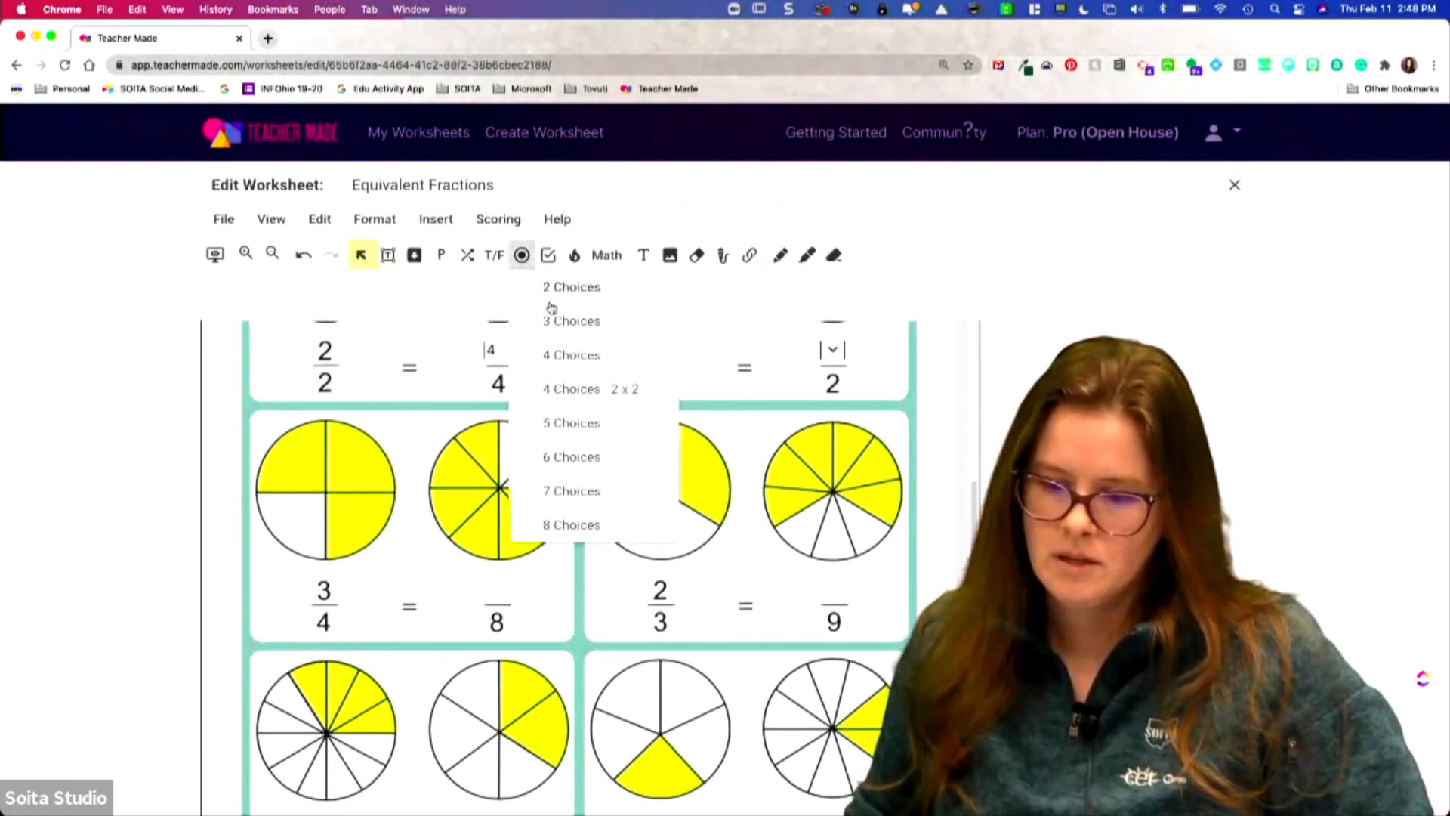
pyautogui.click(566, 321)
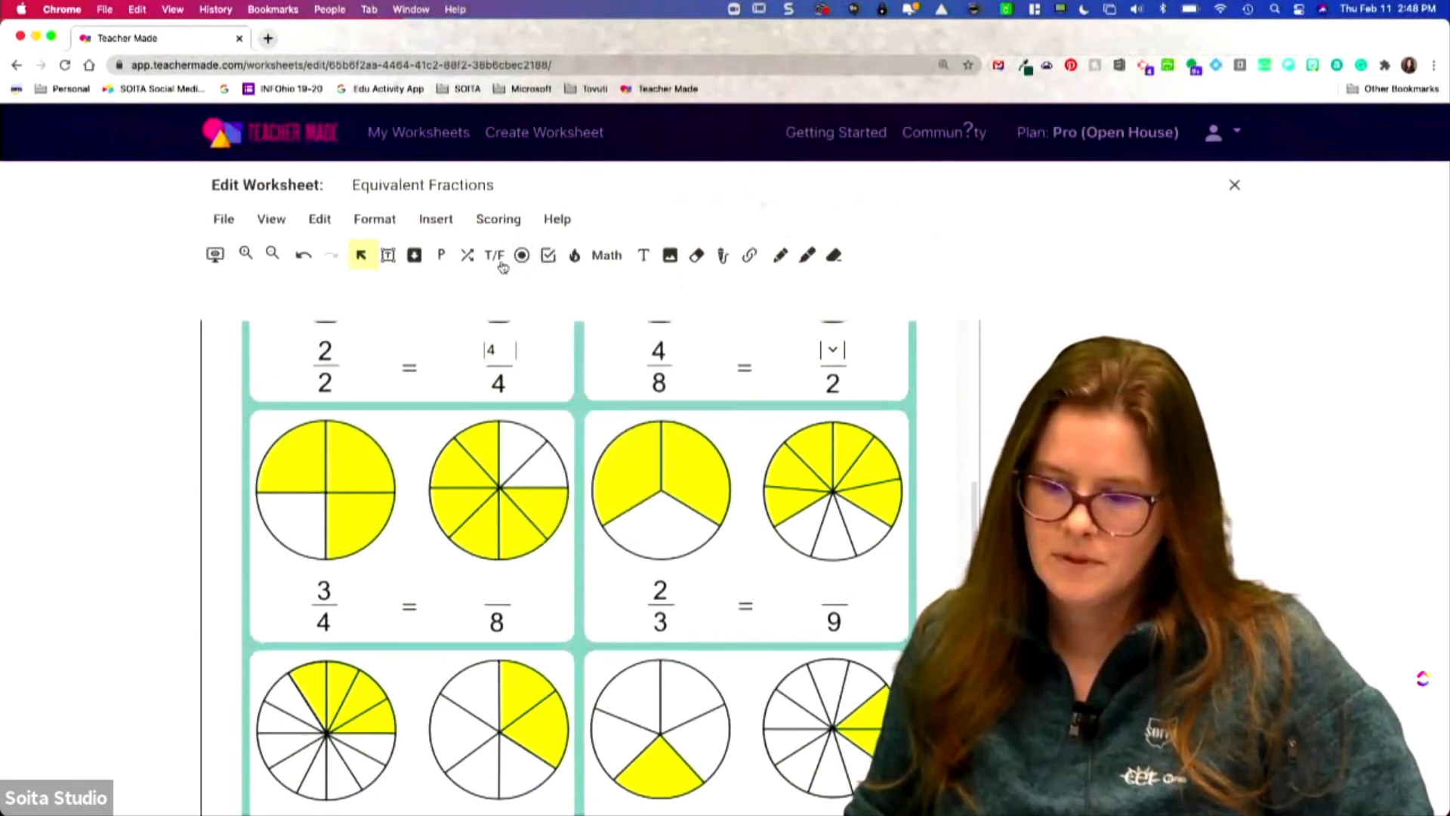
pyautogui.click(525, 261)
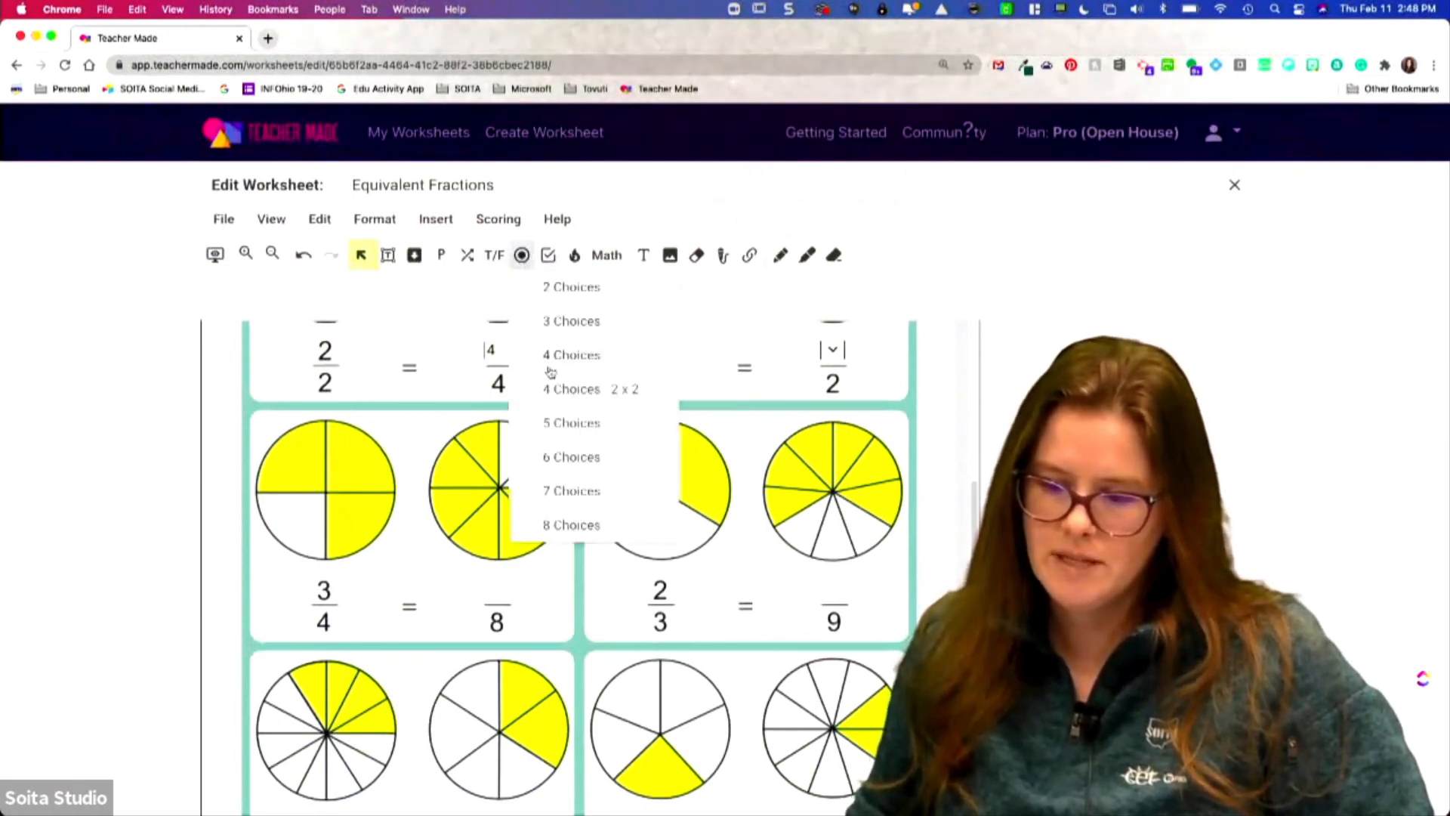
pyautogui.click(588, 330)
pyautogui.click(497, 605)
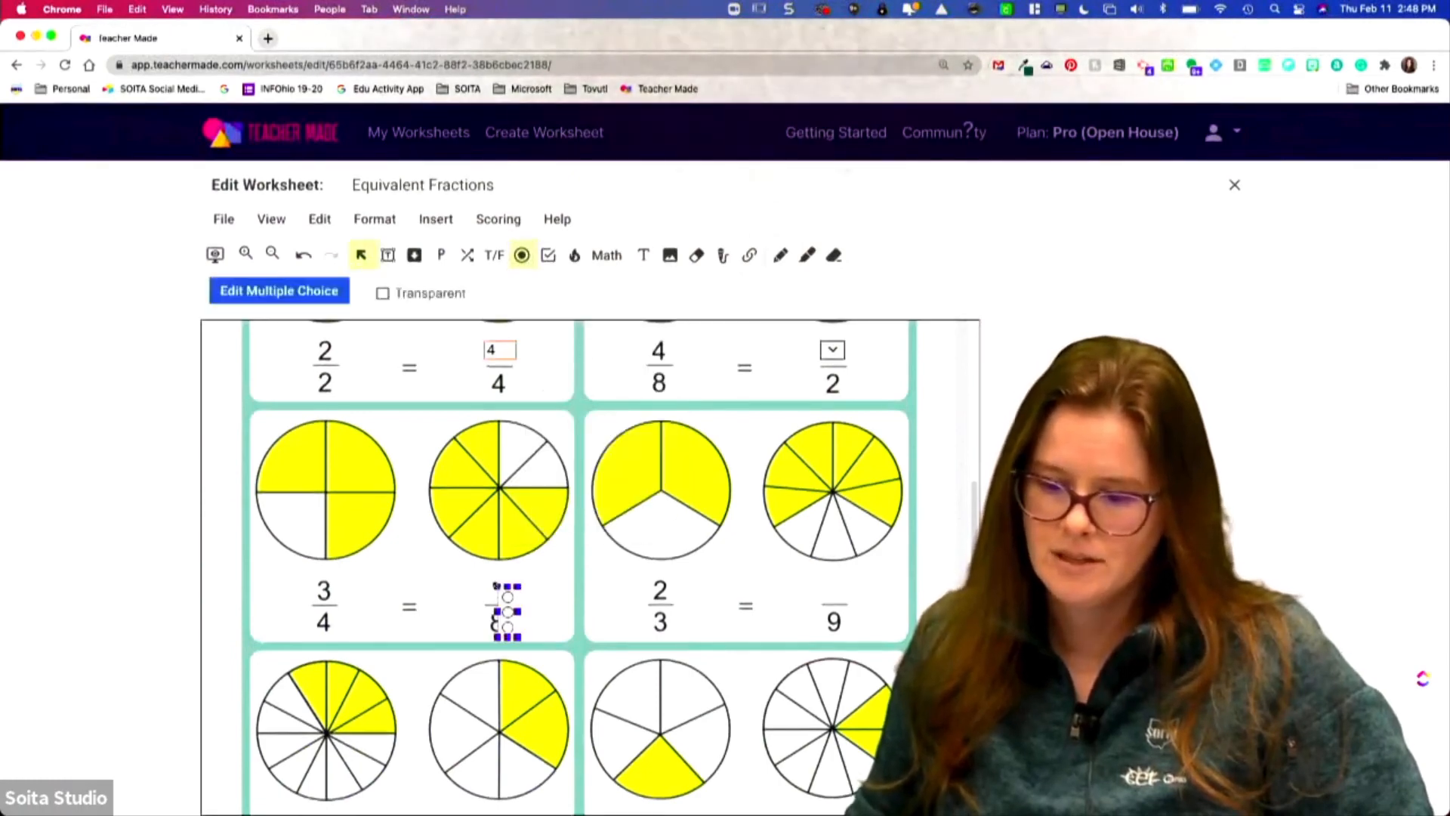
pyautogui.moveTo(496, 610); pyautogui.dragTo(514, 587)
pyautogui.click(543, 612)
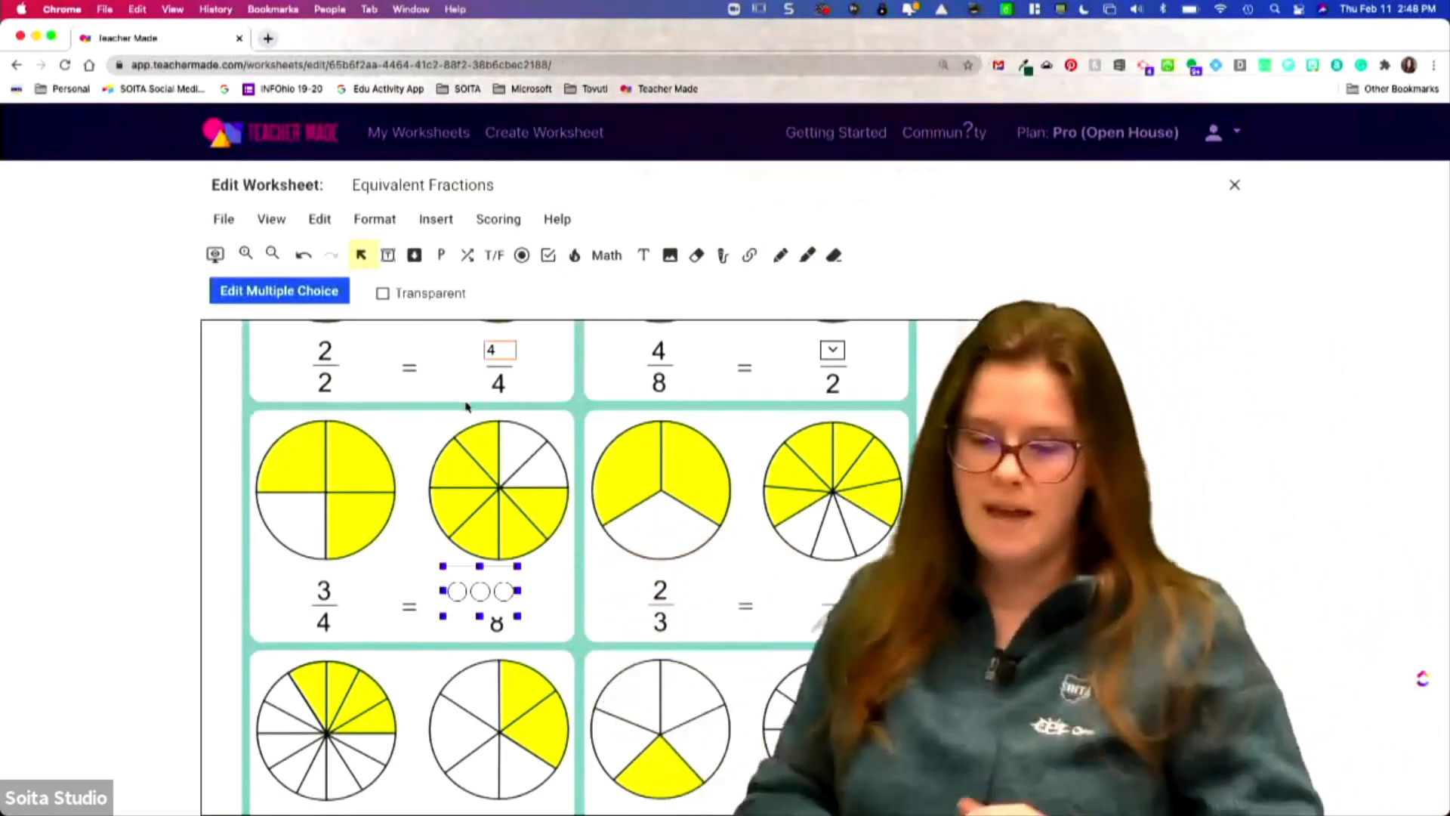
# Step: Mark the third option of the multiple choice question as correct, and delete the question from the 3/4 problem
pyautogui.click(504, 590)
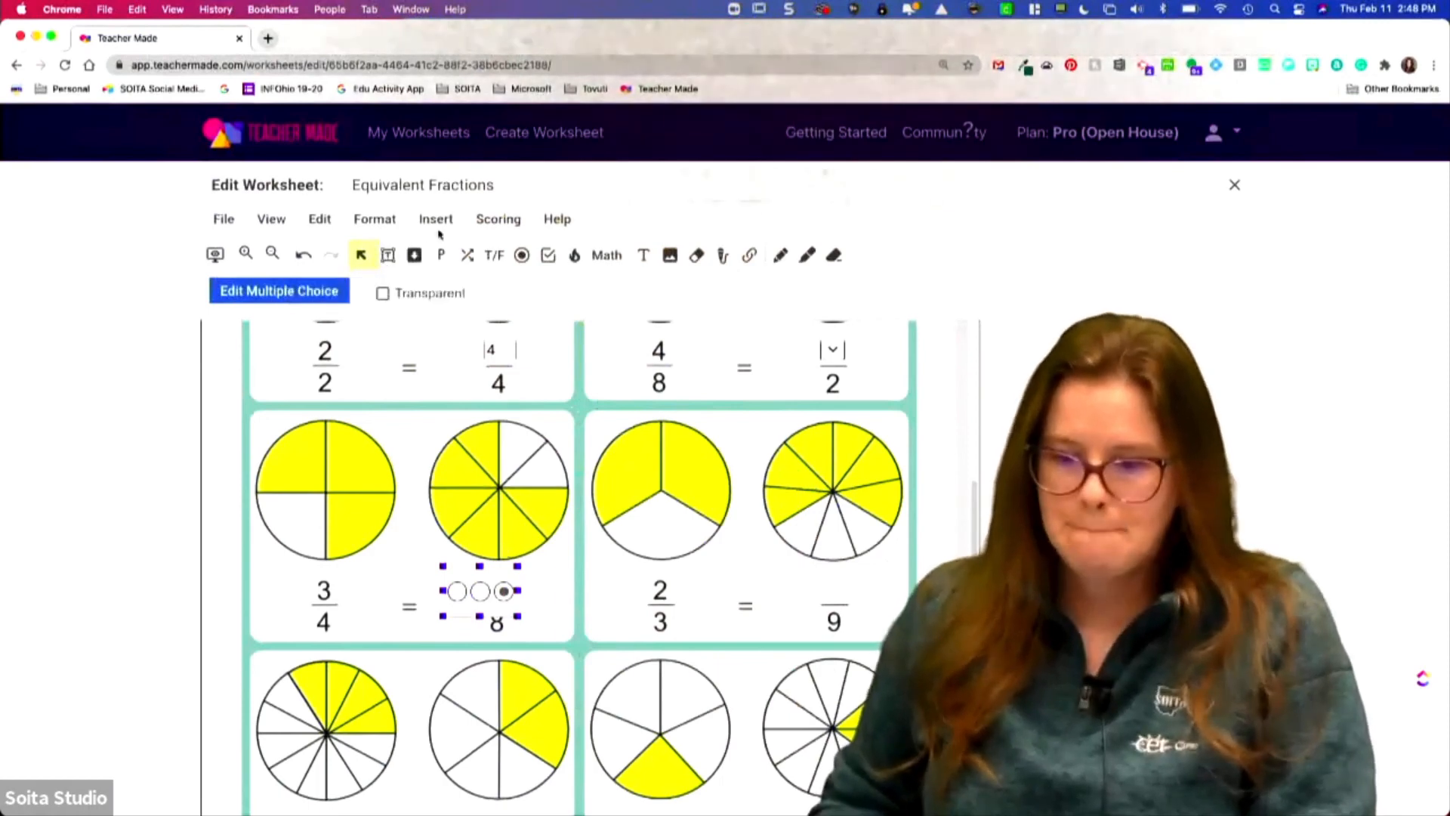
pyautogui.click(325, 230)
pyautogui.click(357, 400)
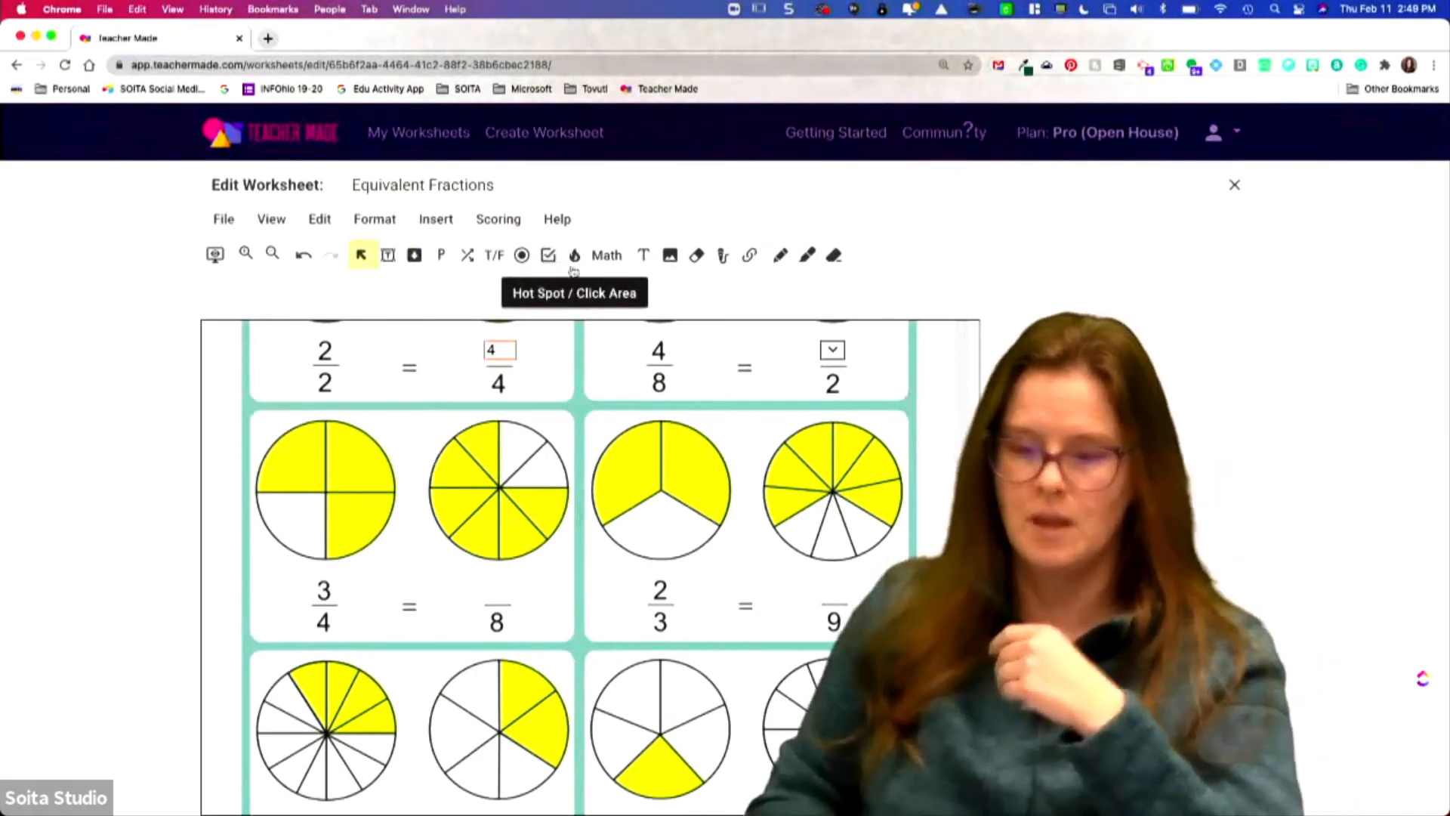
# Step: Insert a math number answer box above the 8 in the 3/4 problem
pyautogui.click(605, 257)
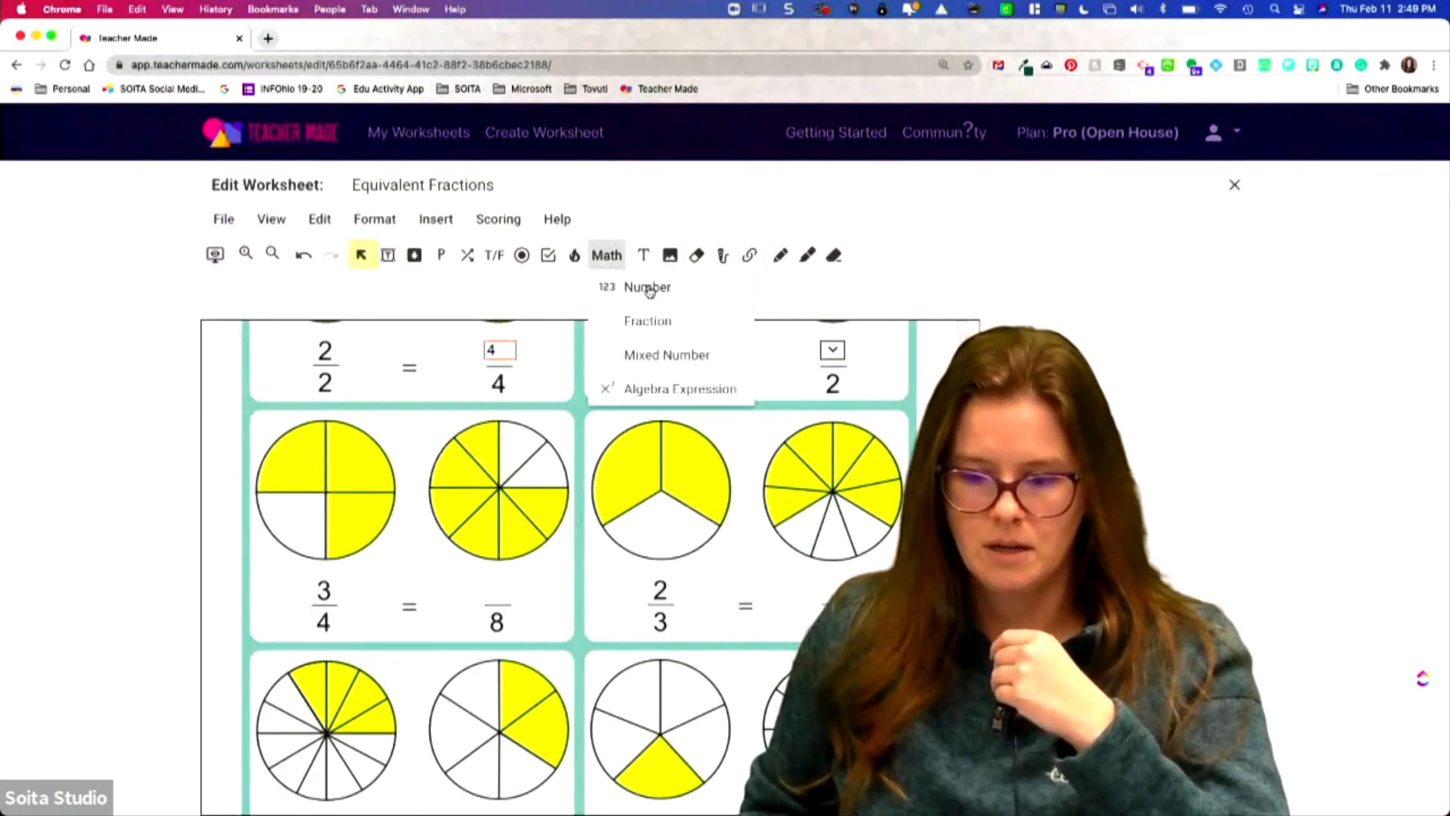
pyautogui.click(647, 288)
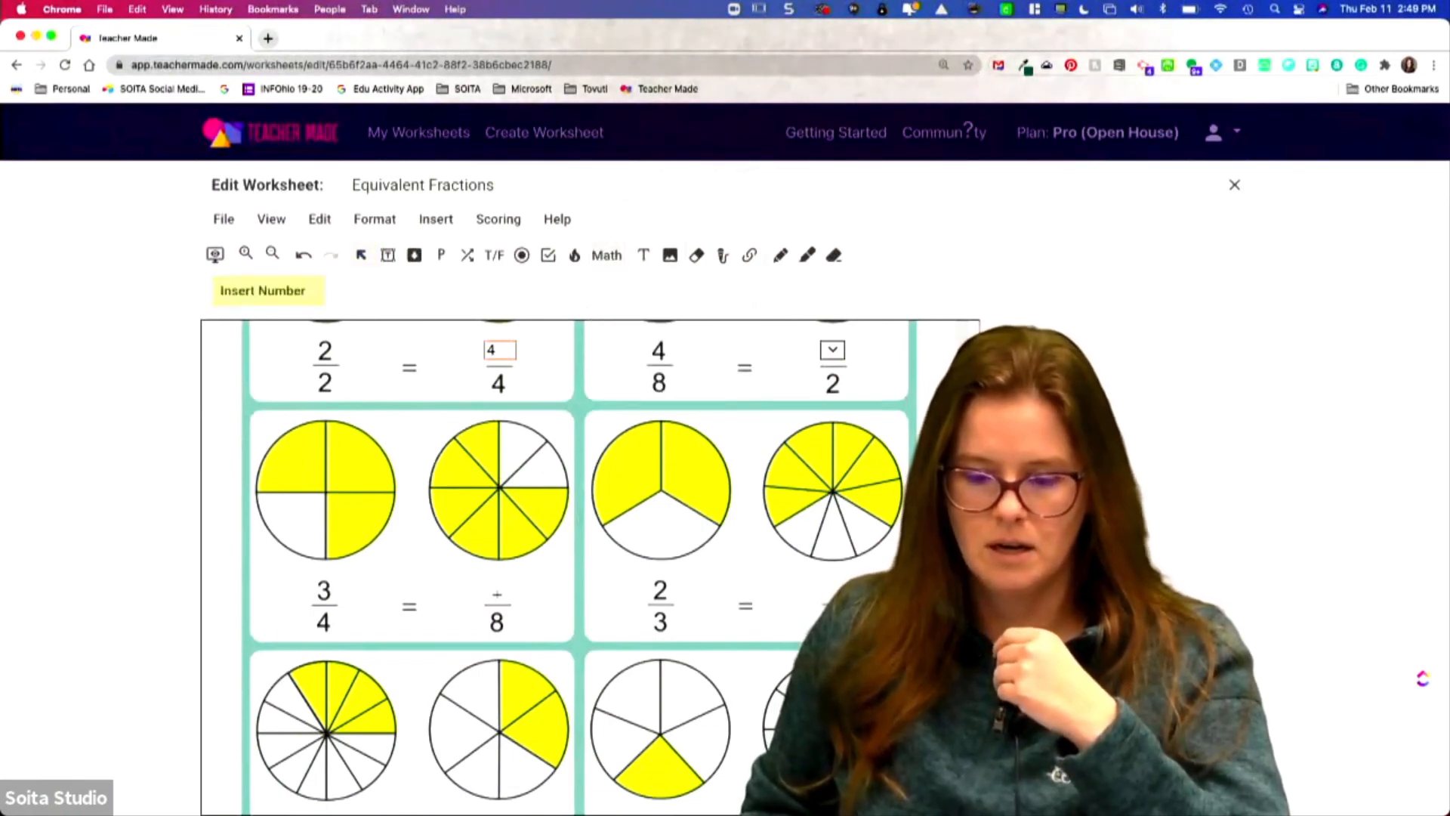
pyautogui.click(499, 583)
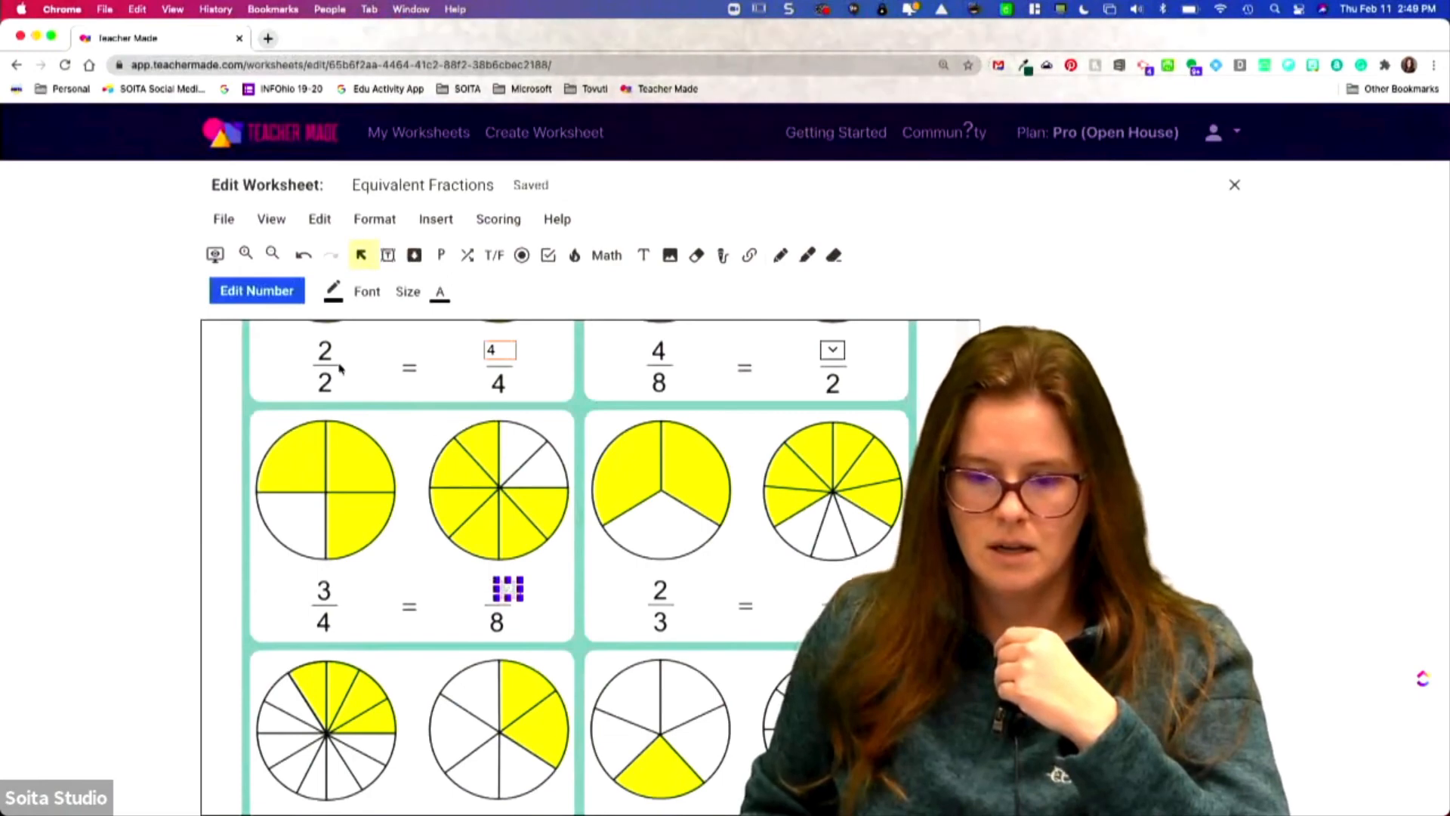
# Step: Set 6 as the correct answer of the 3/4 problem's number box, save the changes and deselect it
pyautogui.click(256, 291)
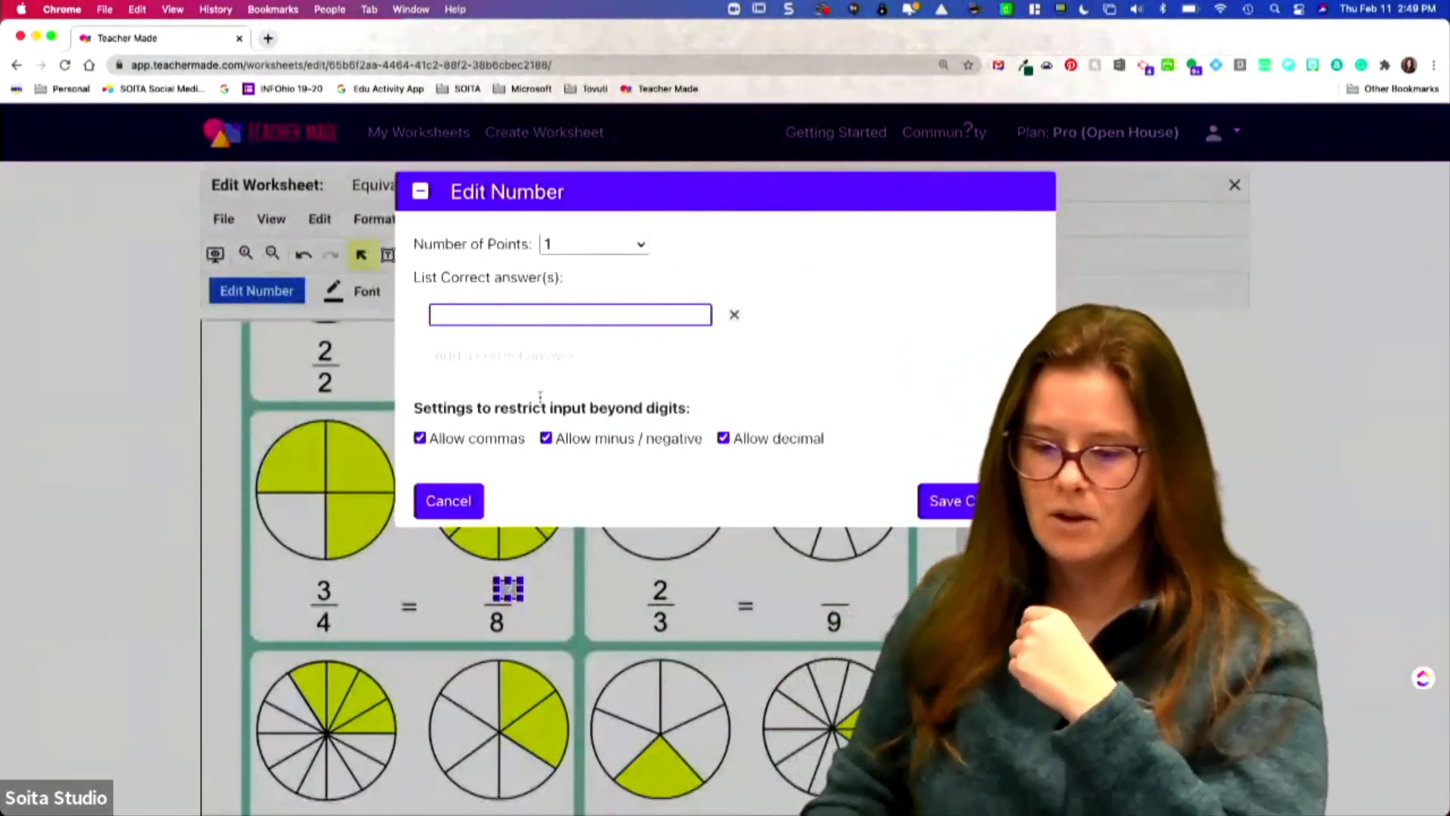
pyautogui.click(470, 503)
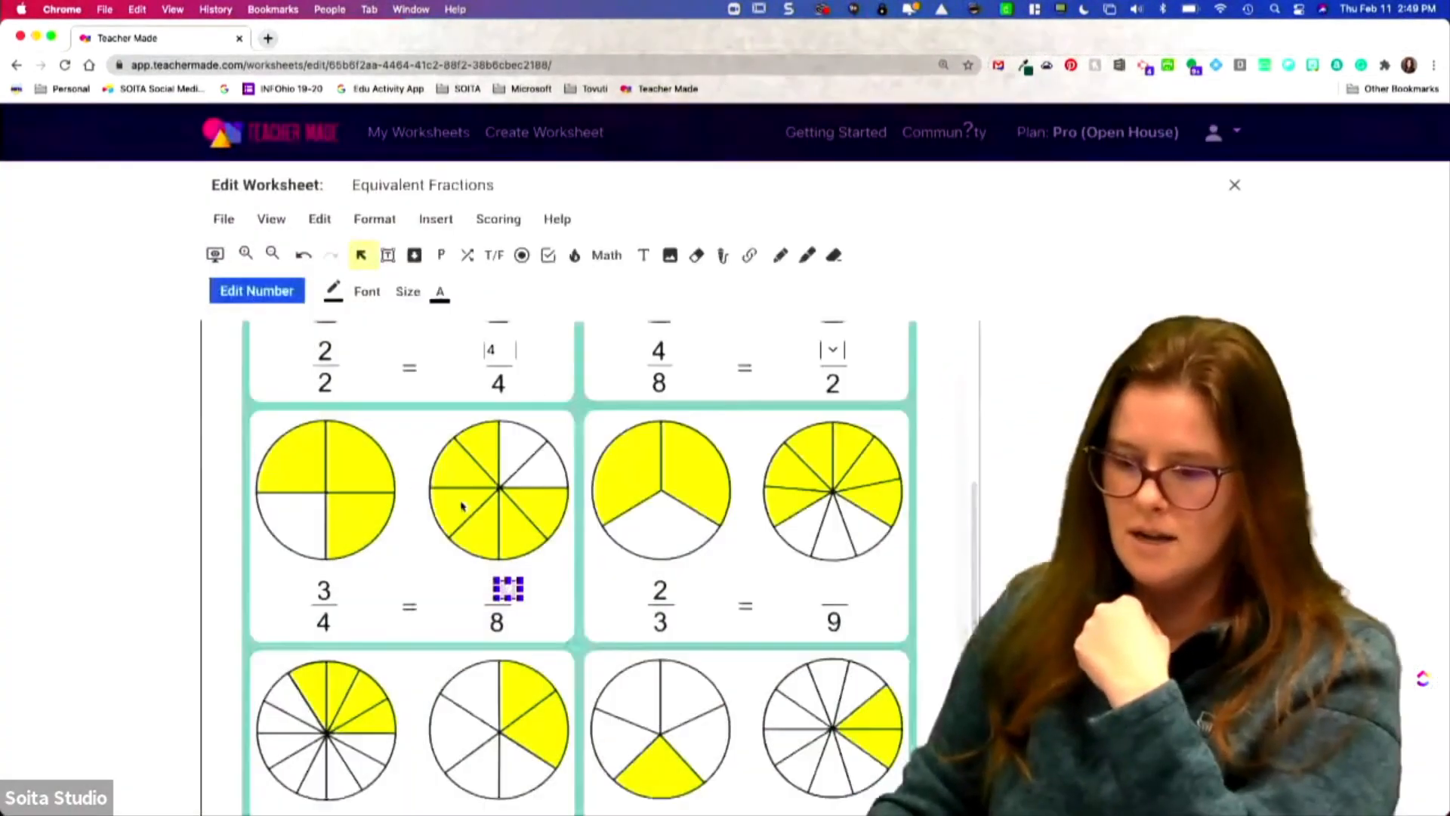
pyautogui.click(257, 291)
pyautogui.write('6')
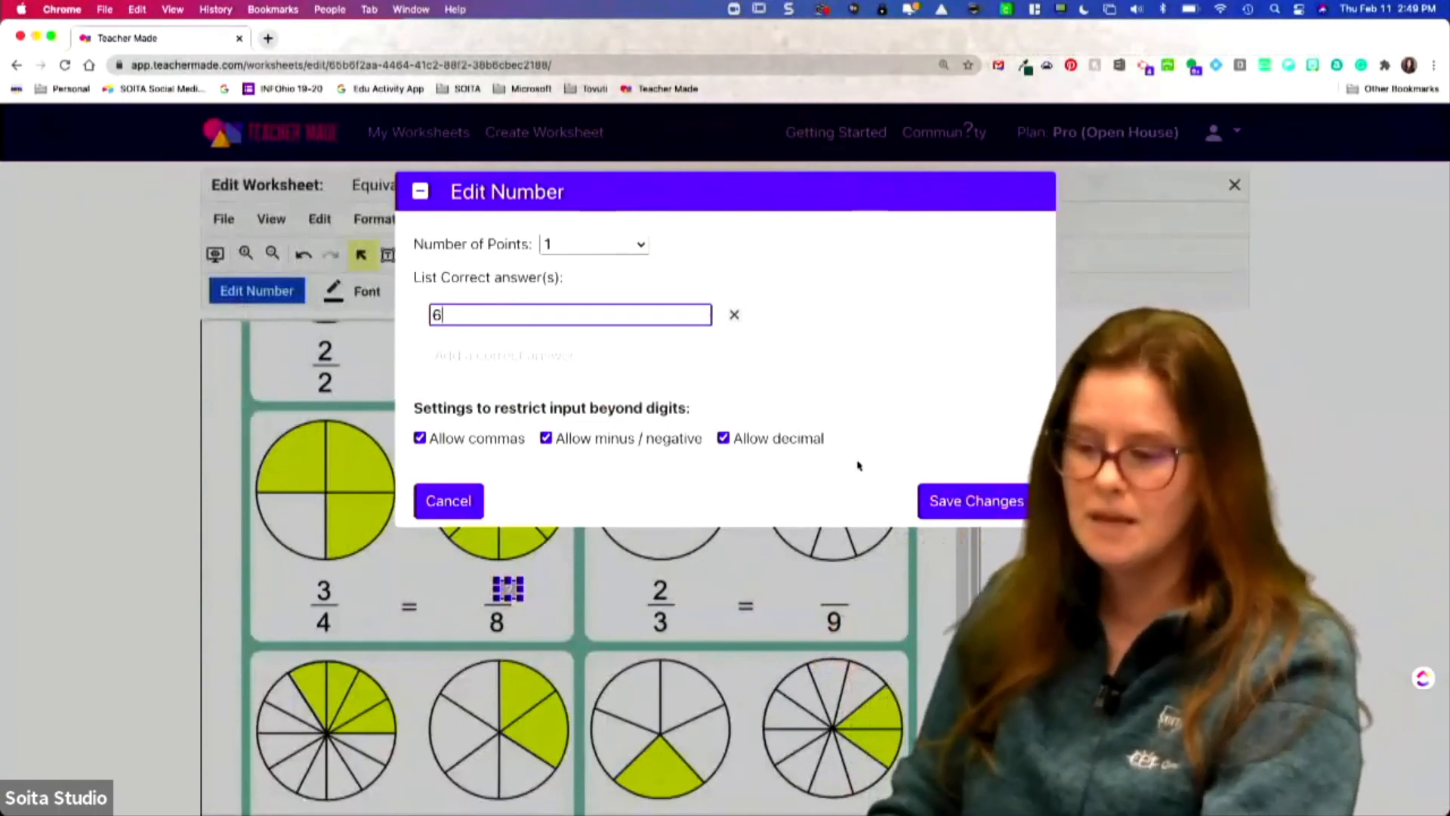
pyautogui.click(973, 501)
pyautogui.click(623, 638)
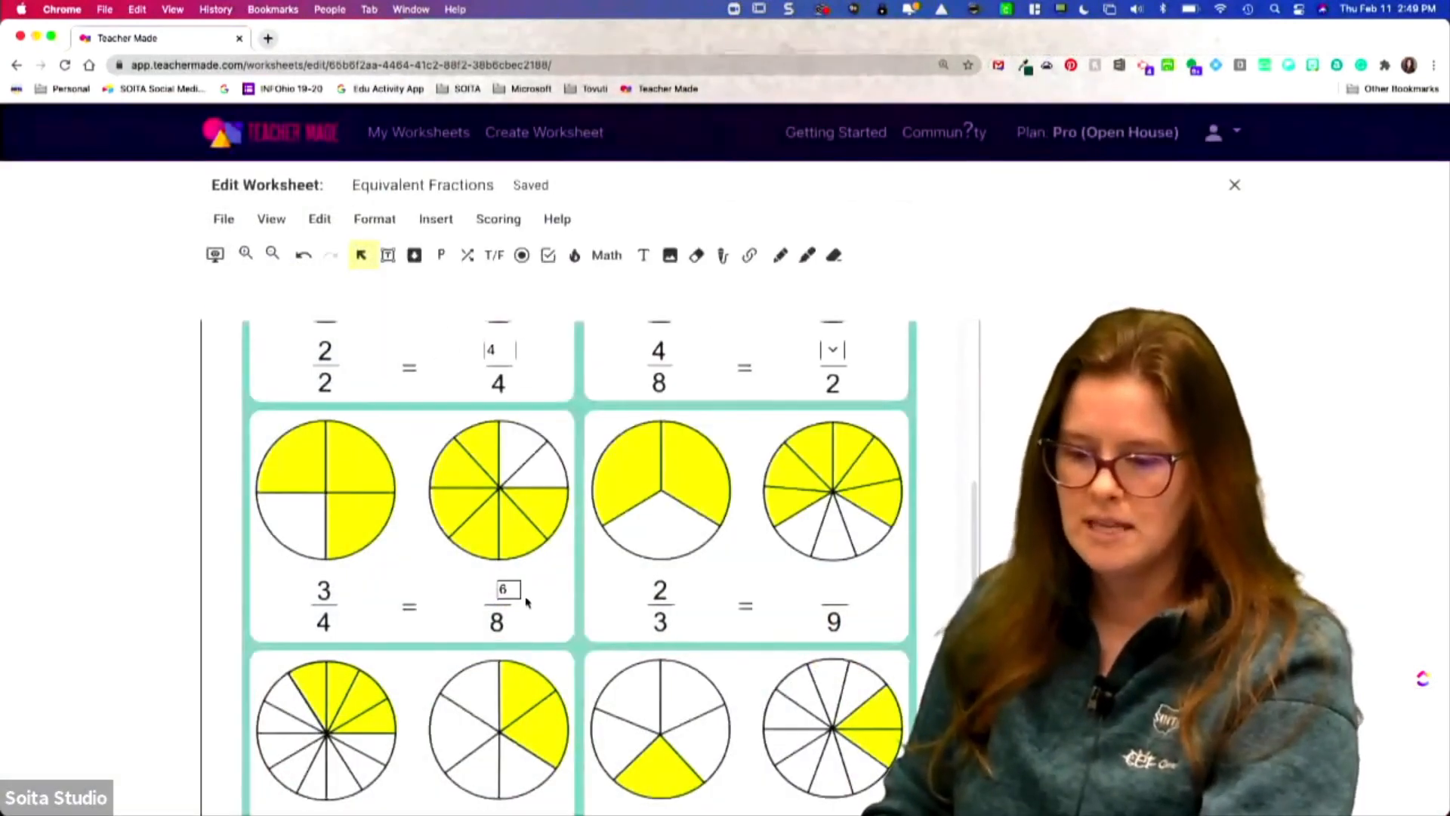
# Step: Center the 3/4 problem's number box above the 8, and place a duplicate of it above the 9 in the 2/3 problem
pyautogui.moveTo(510, 589); pyautogui.dragTo(499, 589)
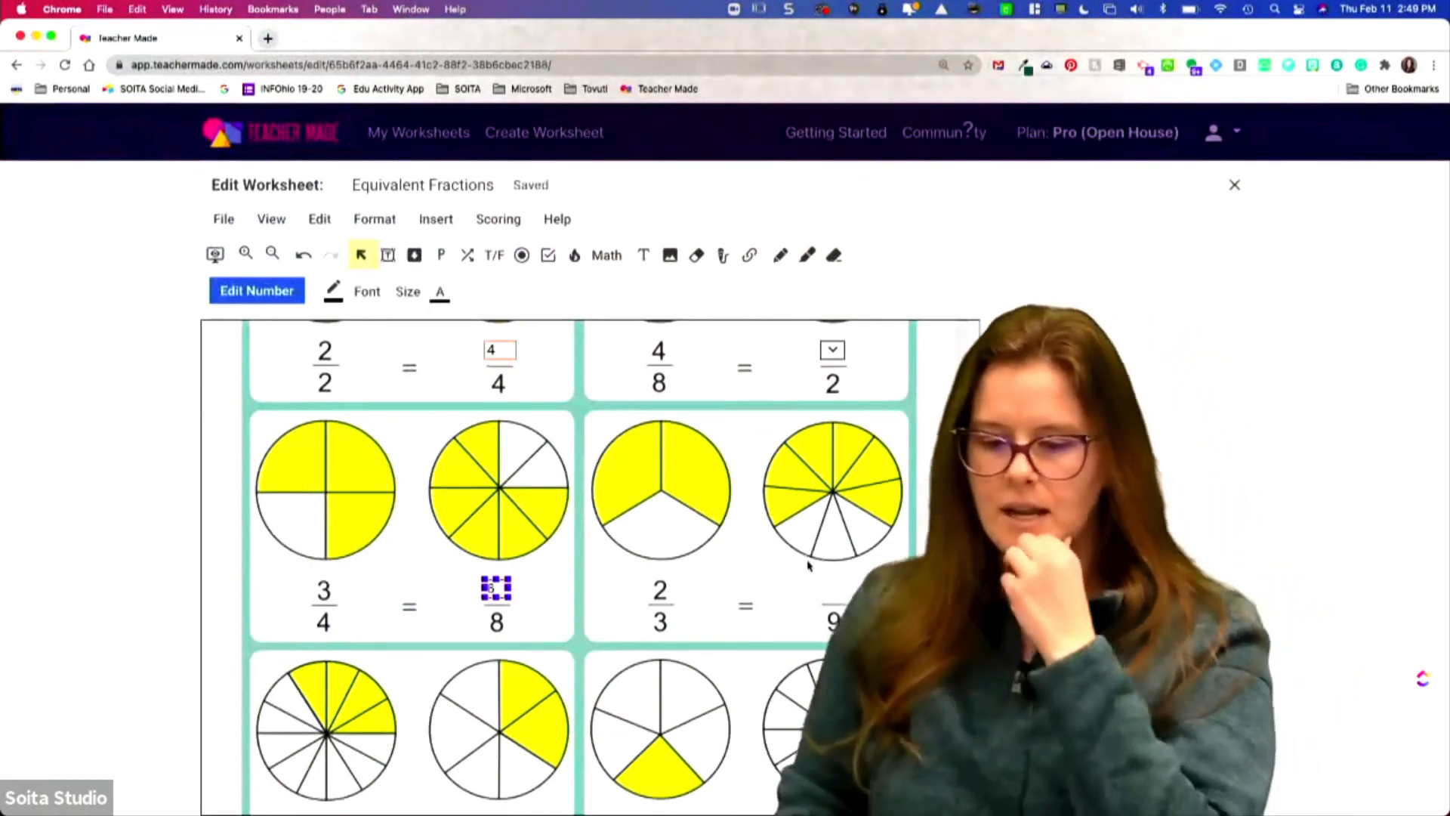
pyautogui.scroll(-4, 807, 559)
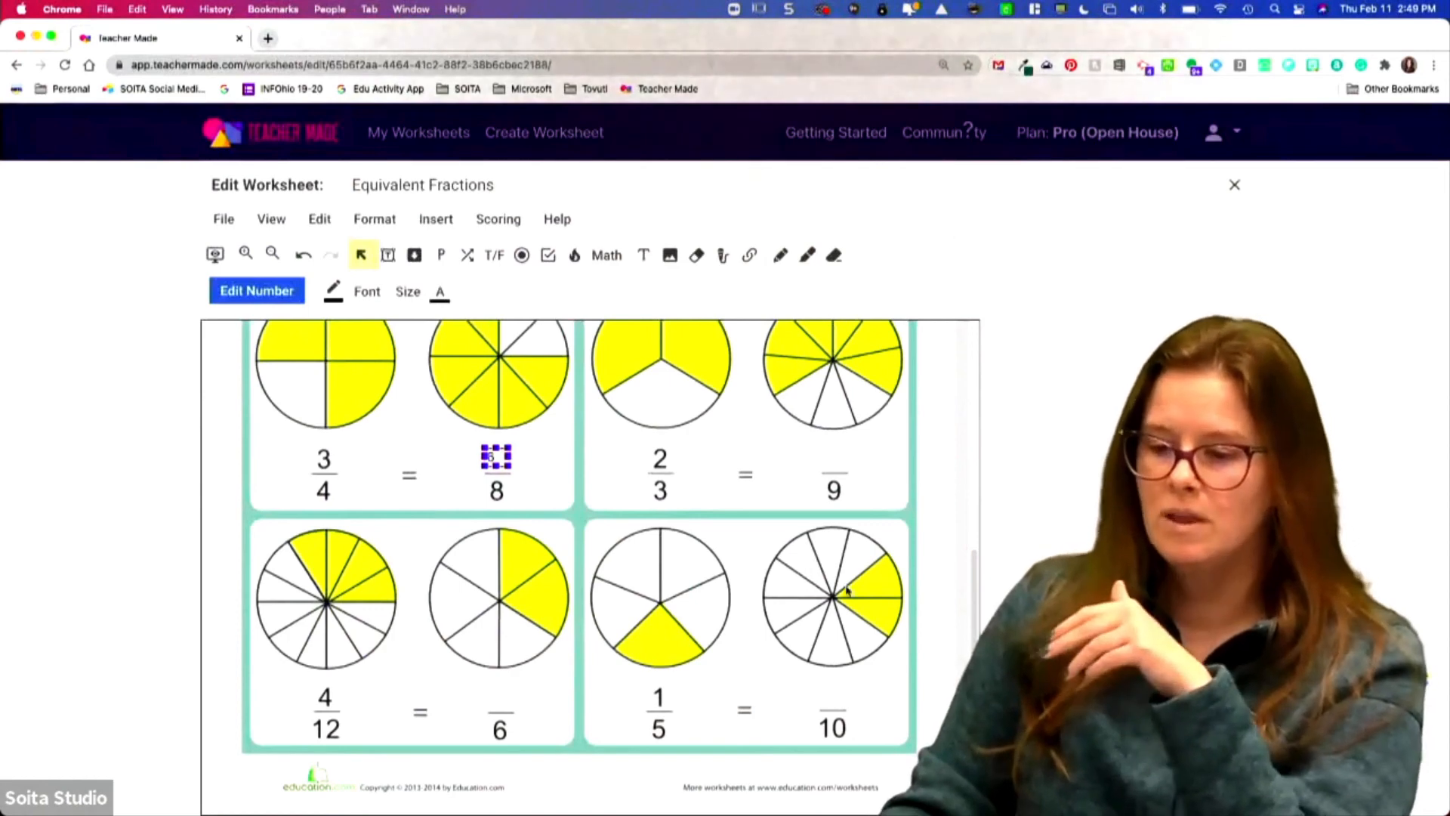
pyautogui.rightClick(495, 460)
pyautogui.click(463, 408)
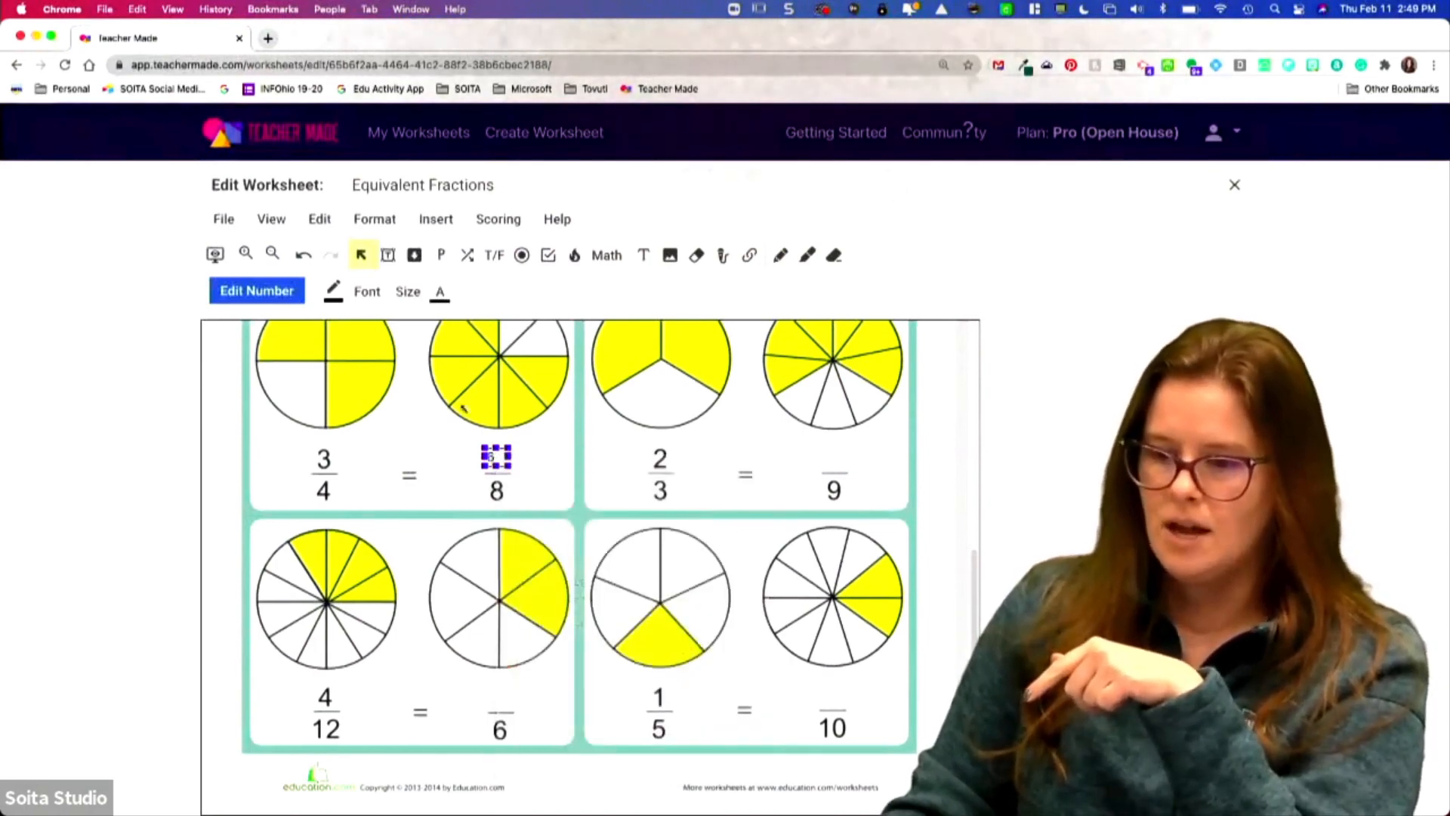
pyautogui.click(320, 219)
pyautogui.click(363, 364)
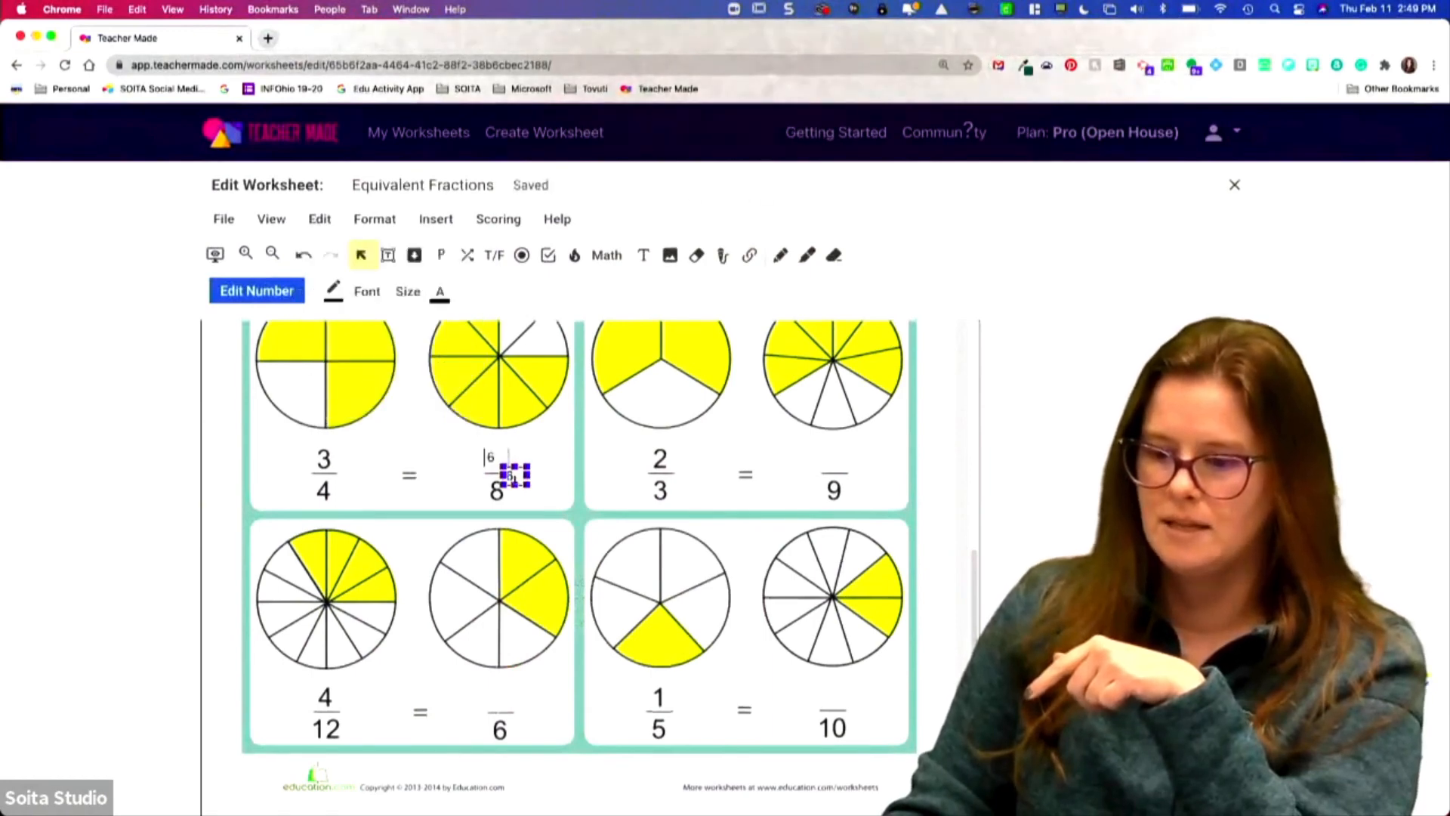
pyautogui.moveTo(515, 473); pyautogui.dragTo(835, 456)
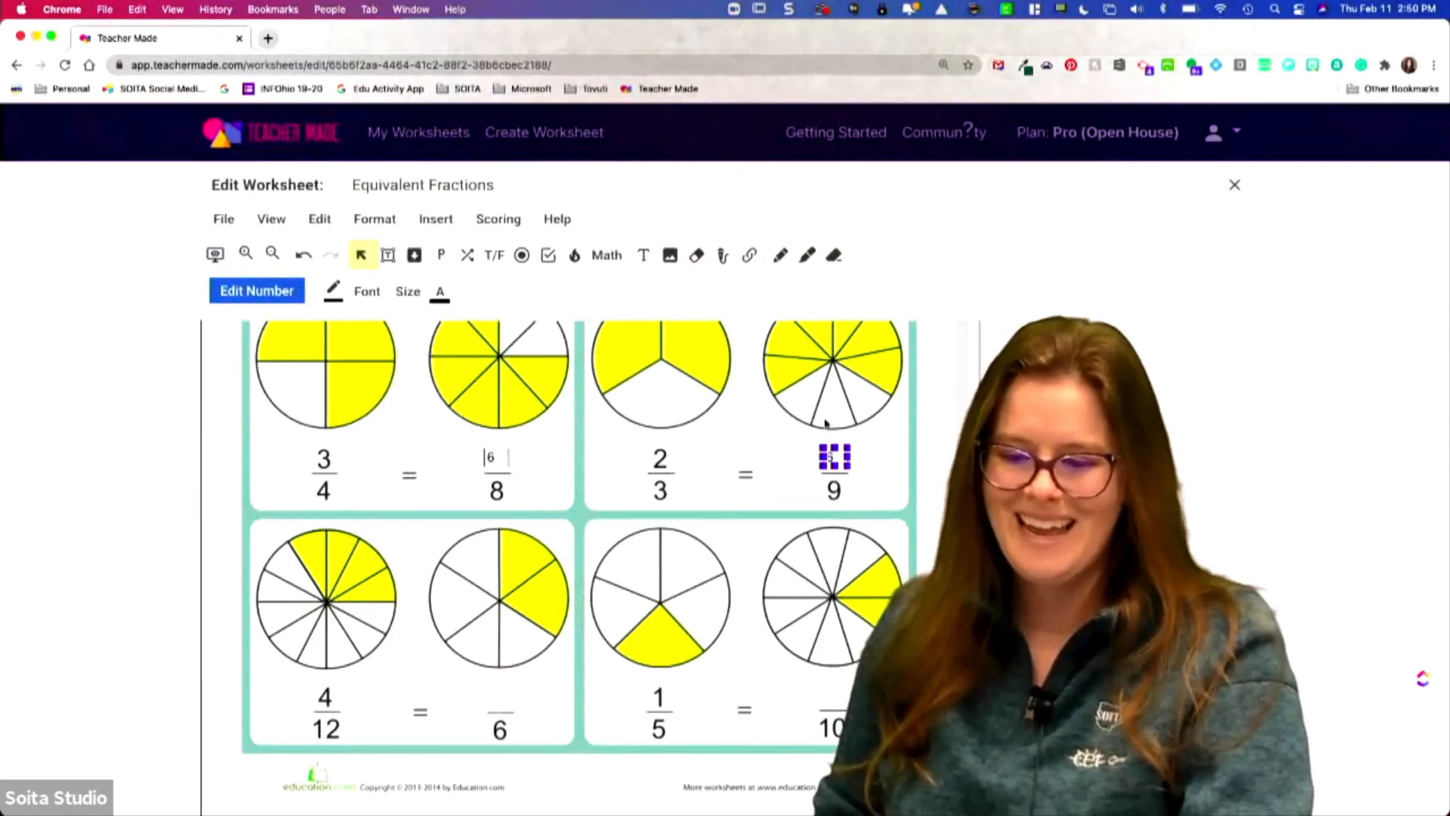
# Step: Duplicate the 2/3 problem's number box above the 6 in the 4/12 problem, and save 2 as its correct answer
pyautogui.click(321, 215)
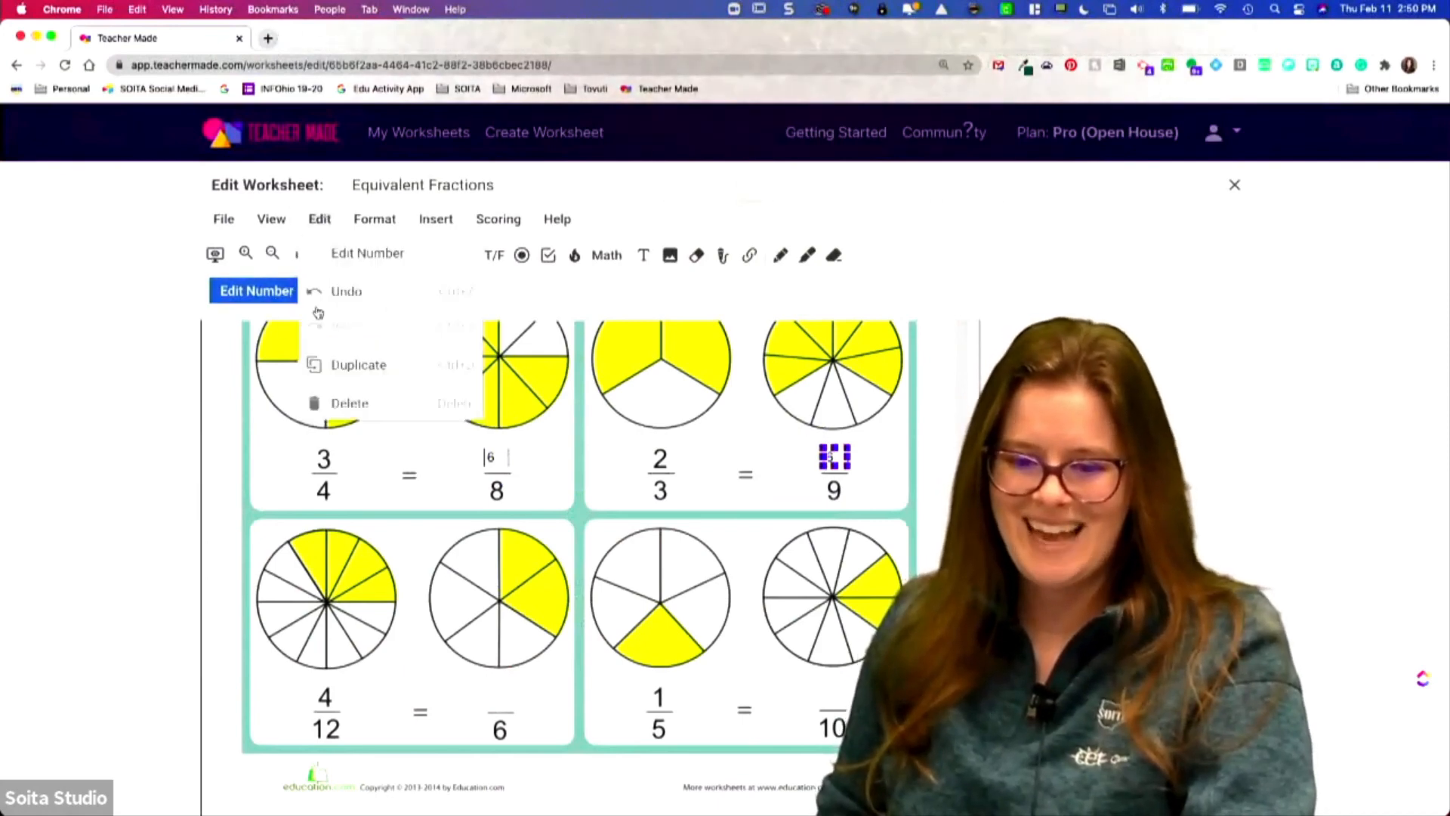
pyautogui.click(338, 374)
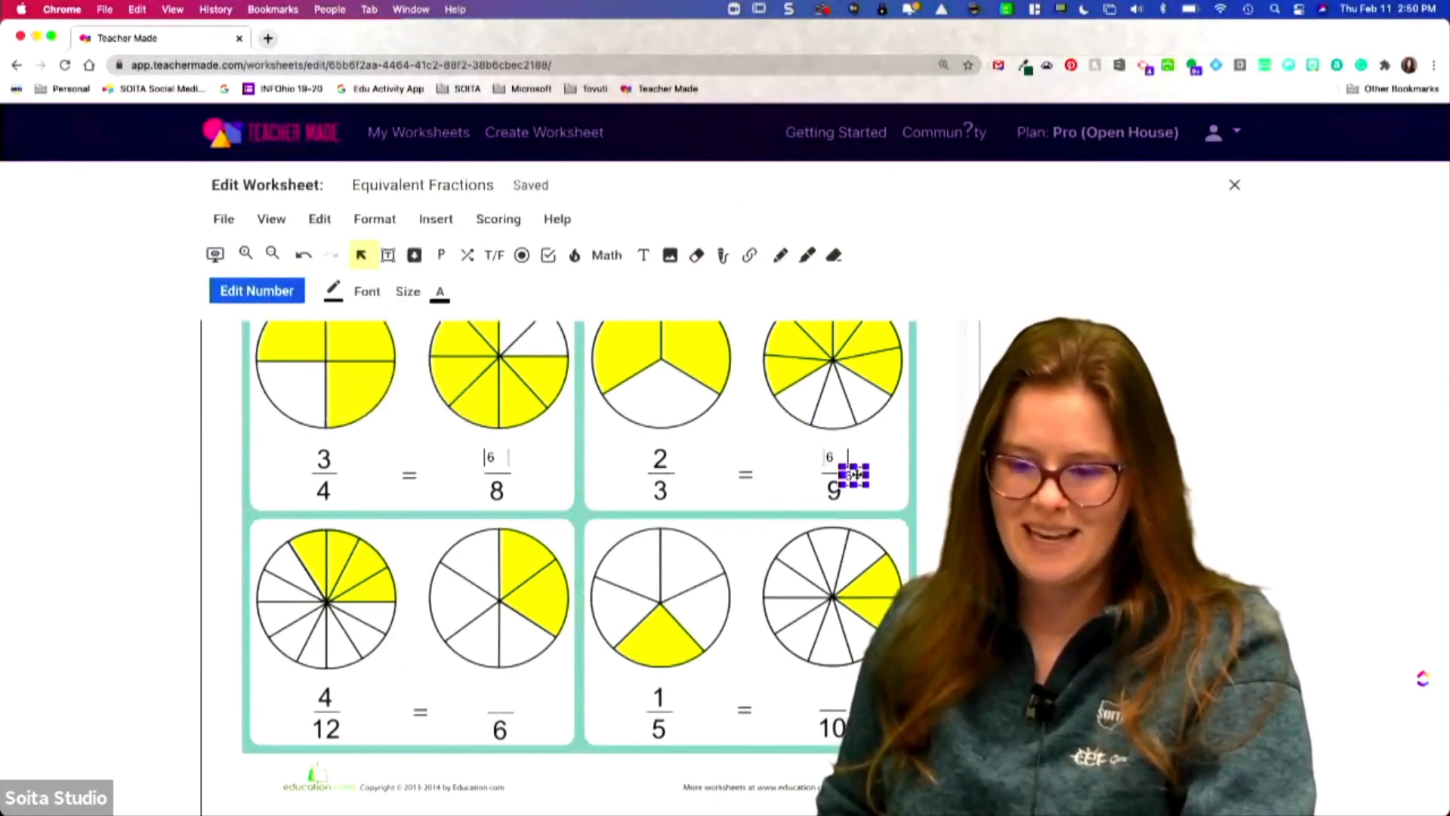
pyautogui.moveTo(856, 475); pyautogui.dragTo(502, 694)
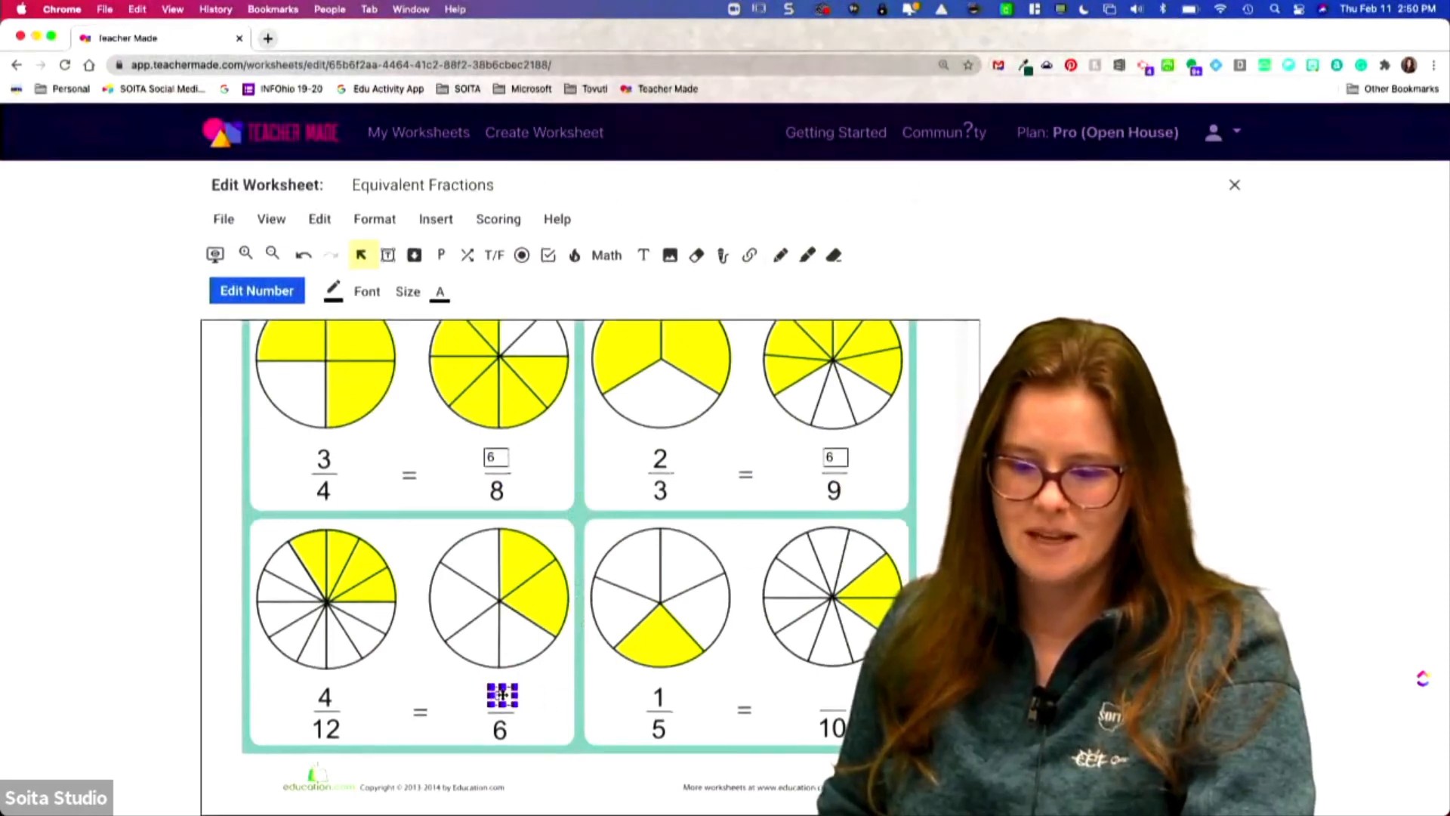
pyautogui.click(256, 291)
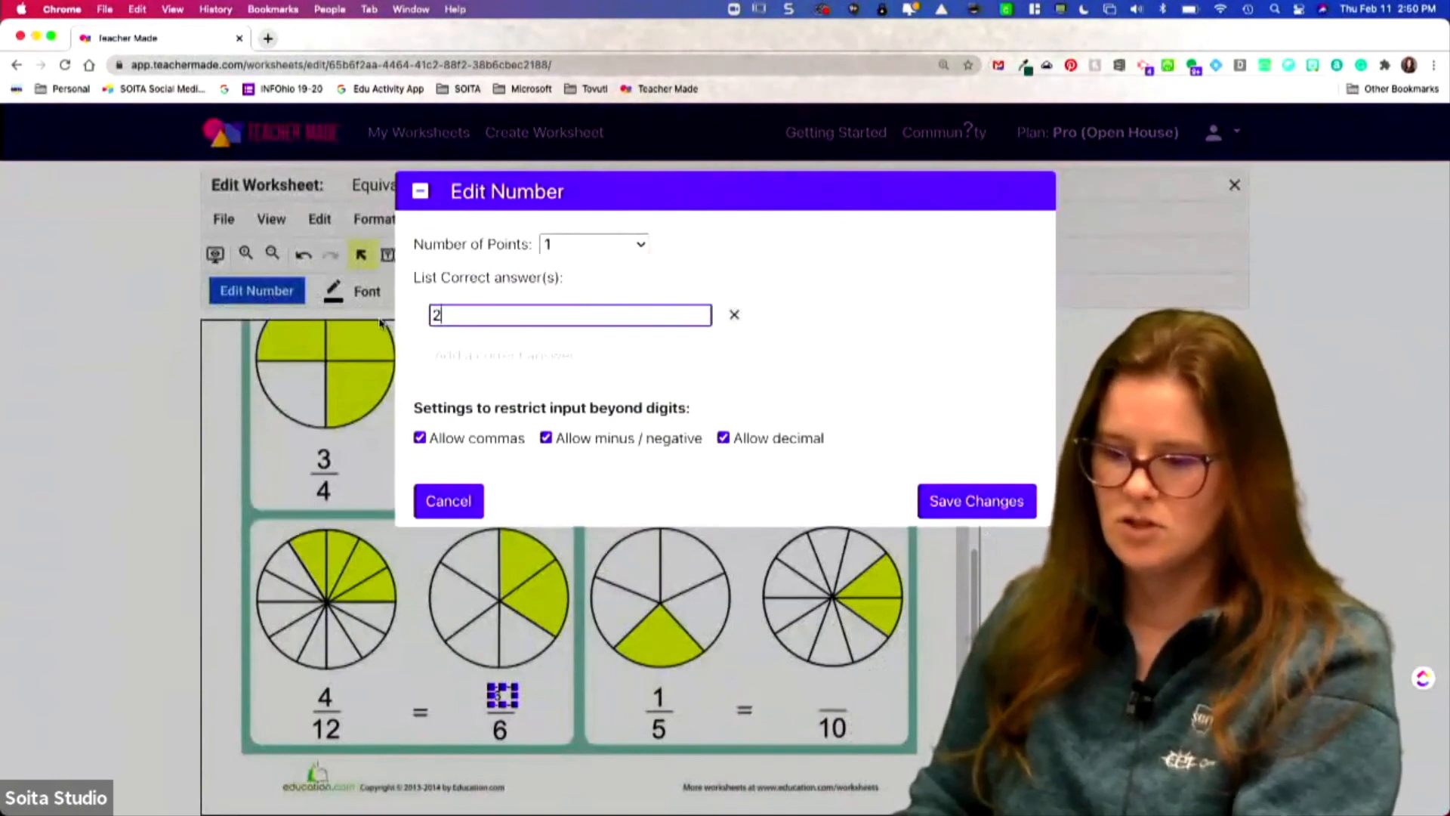
pyautogui.write('2')
pyautogui.click(934, 501)
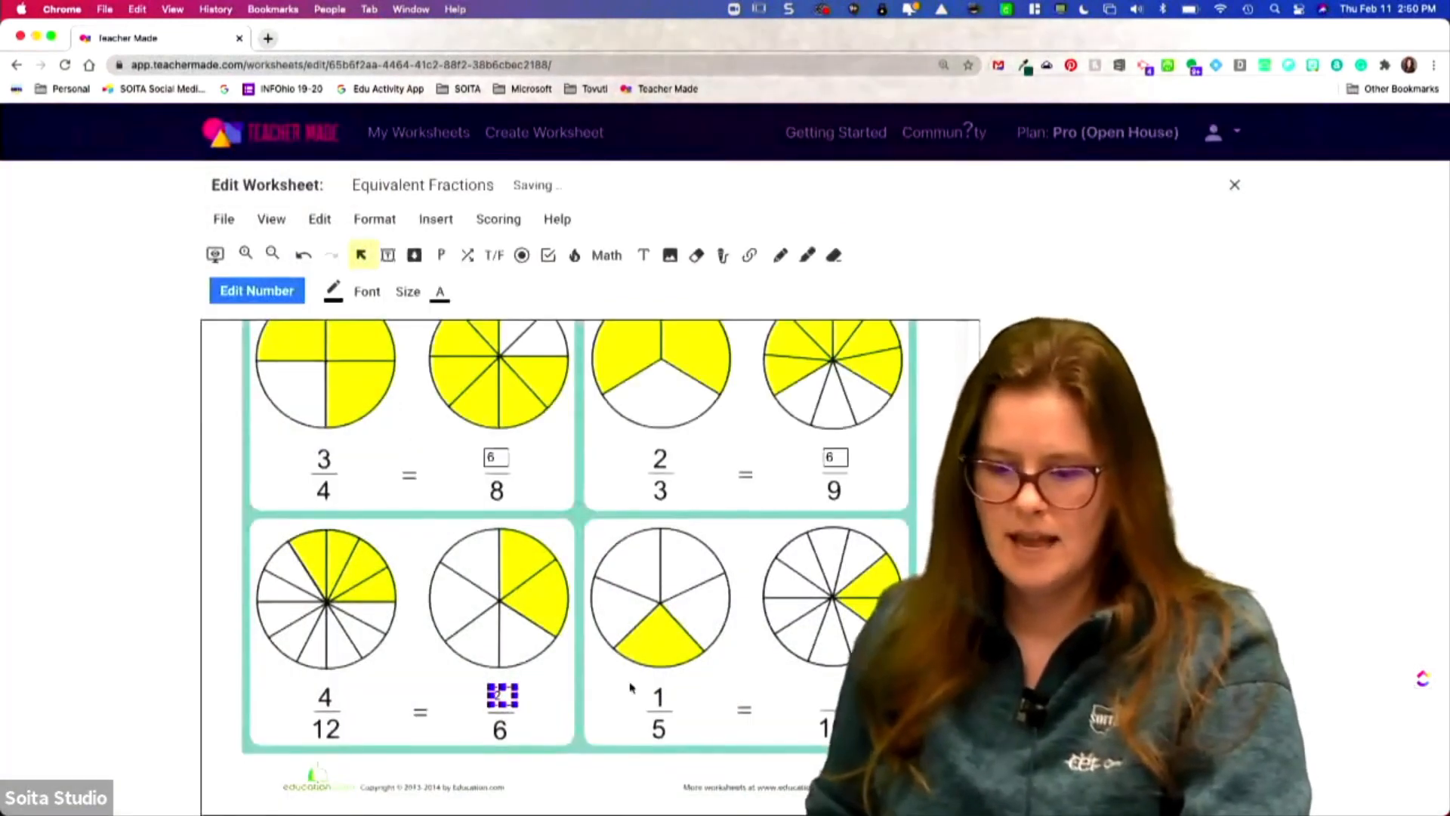
# Step: Duplicate the 4/12 problem's number box, place the copy above the 10 in the 1/5 problem and deselect it
pyautogui.click(318, 220)
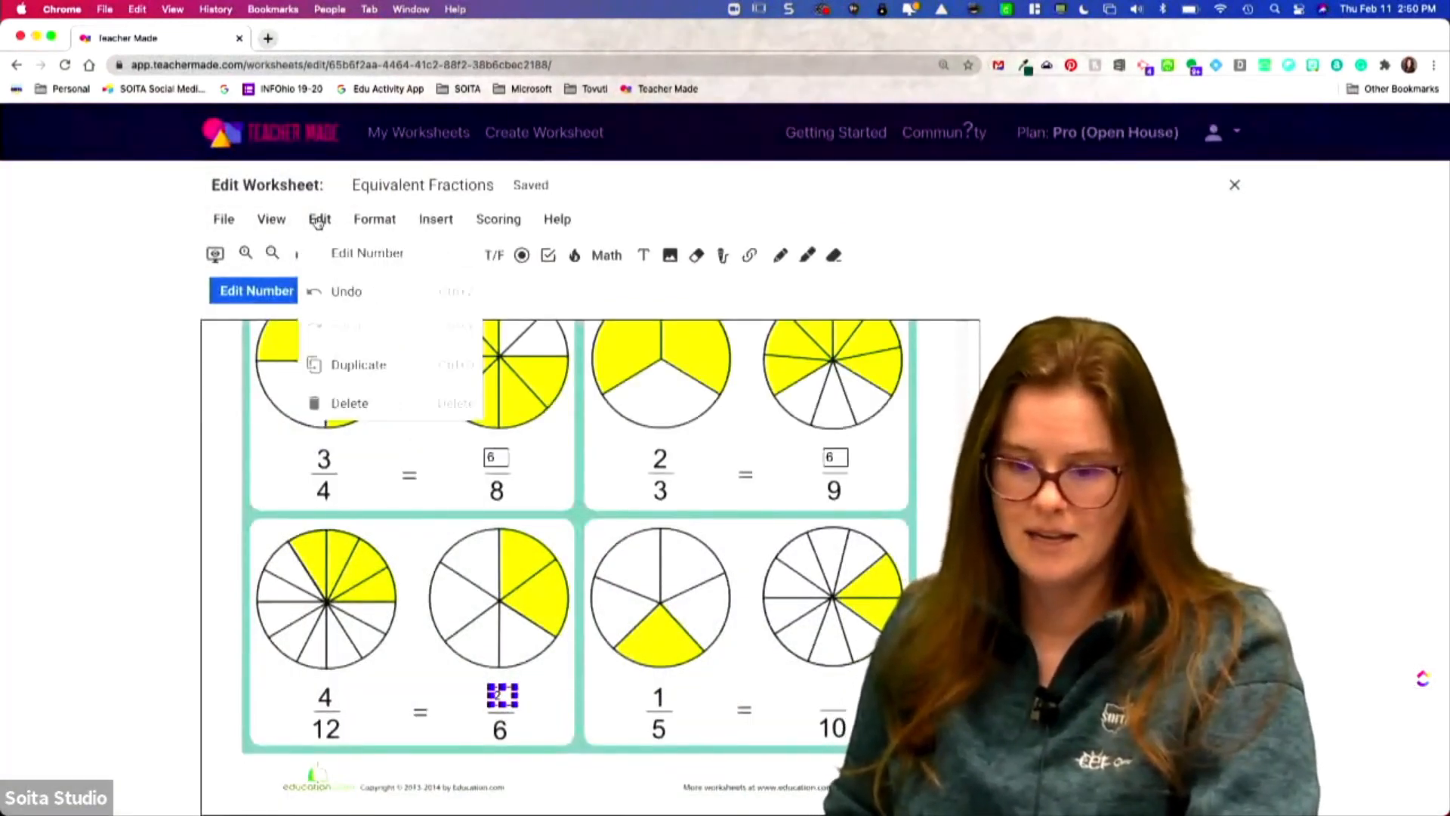
pyautogui.click(352, 366)
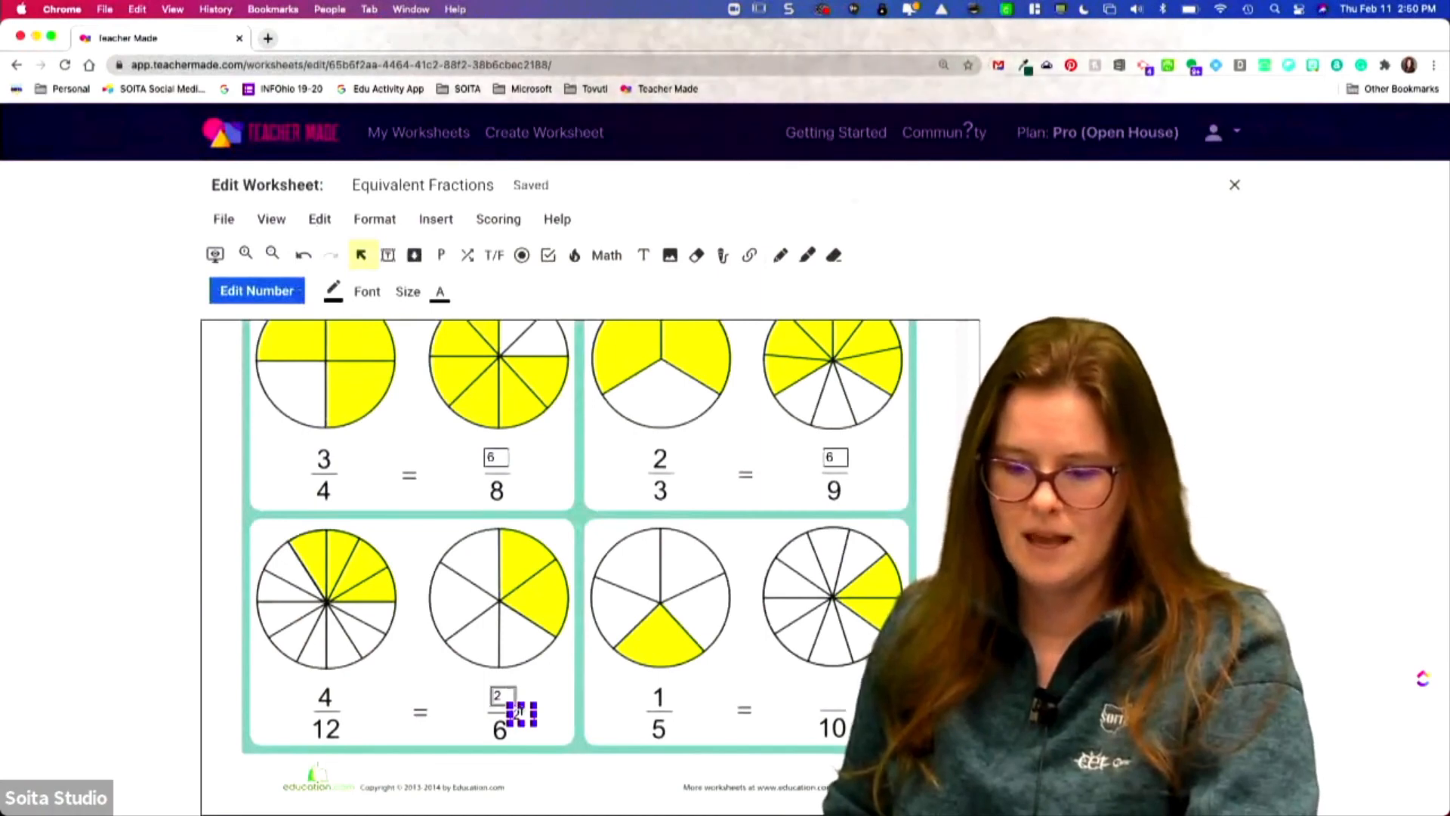
pyautogui.click(589, 710)
pyautogui.moveTo(517, 713); pyautogui.dragTo(817, 689)
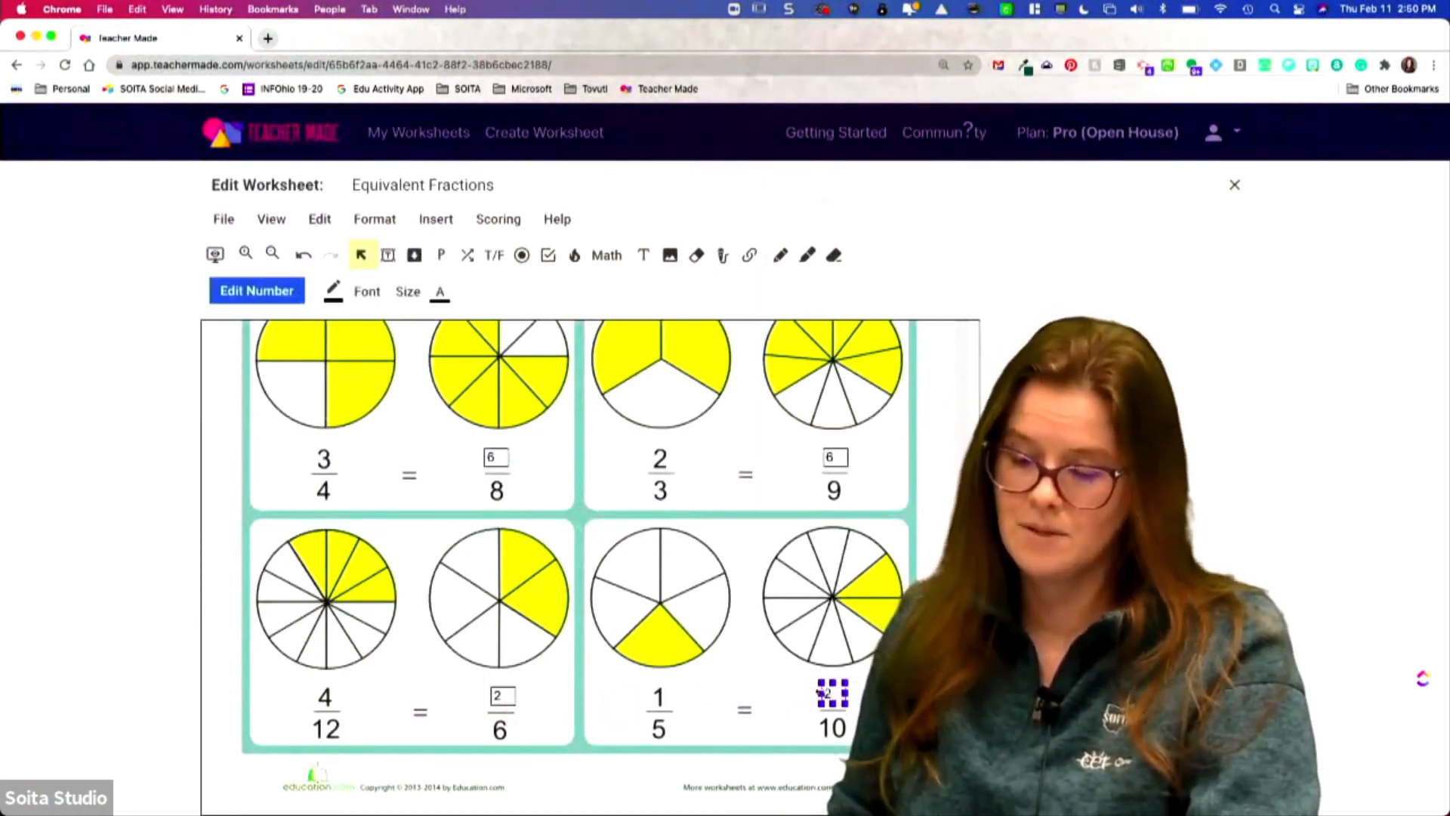
pyautogui.click(760, 706)
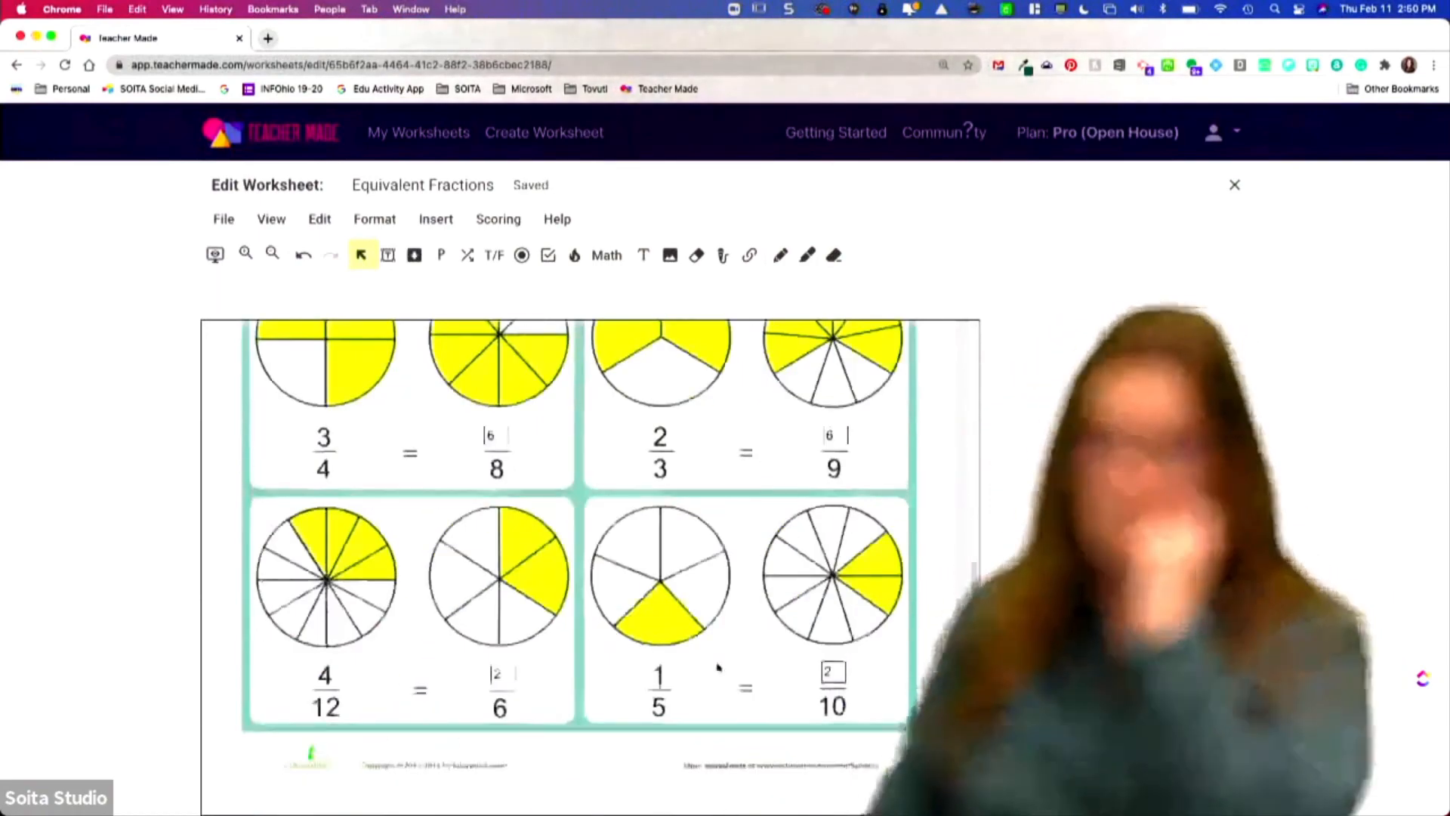
# Step: Preview the Equivalent Fractions worksheet from the editor and look through its answer fields
pyautogui.click(270, 220)
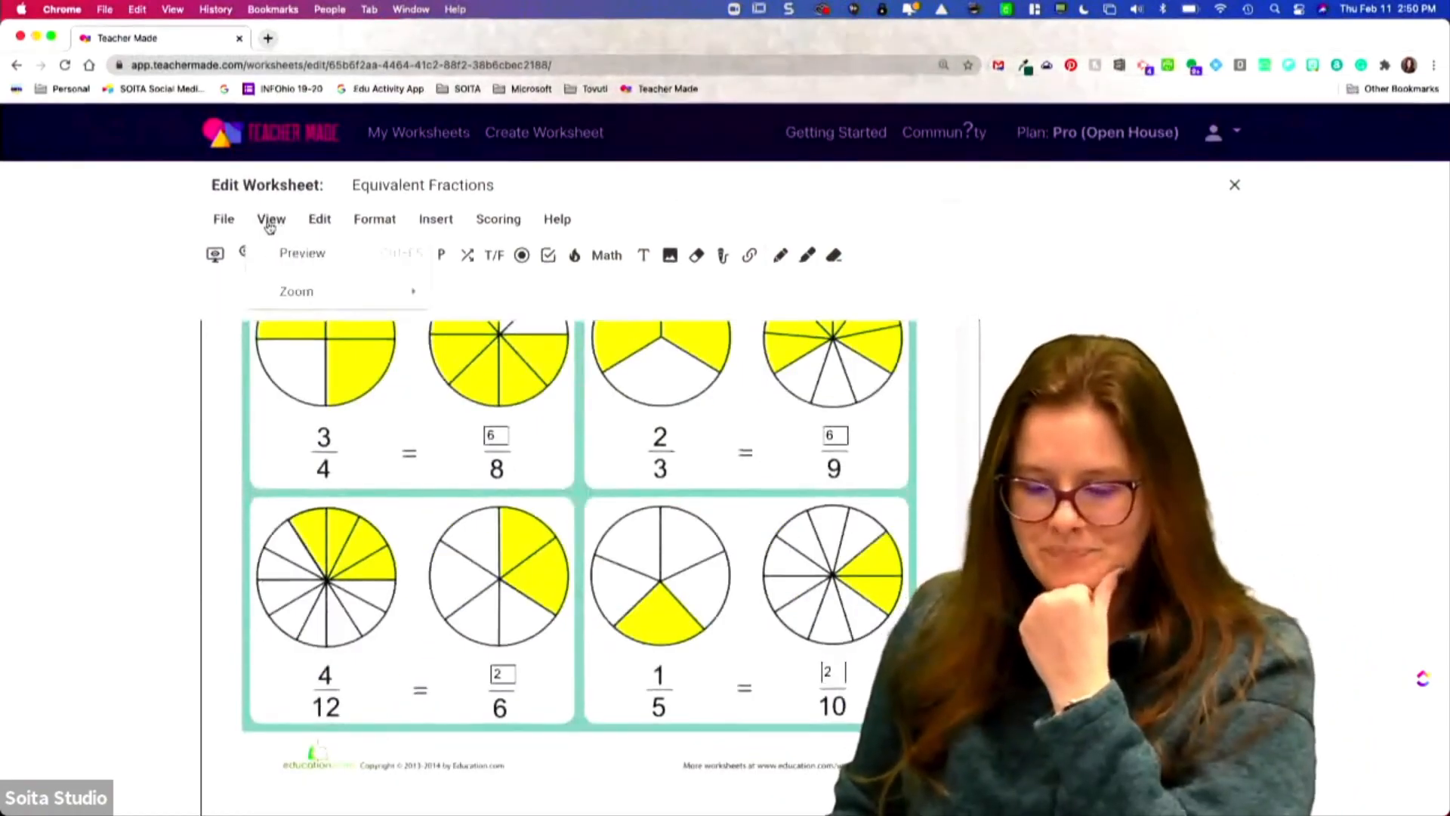
pyautogui.click(274, 255)
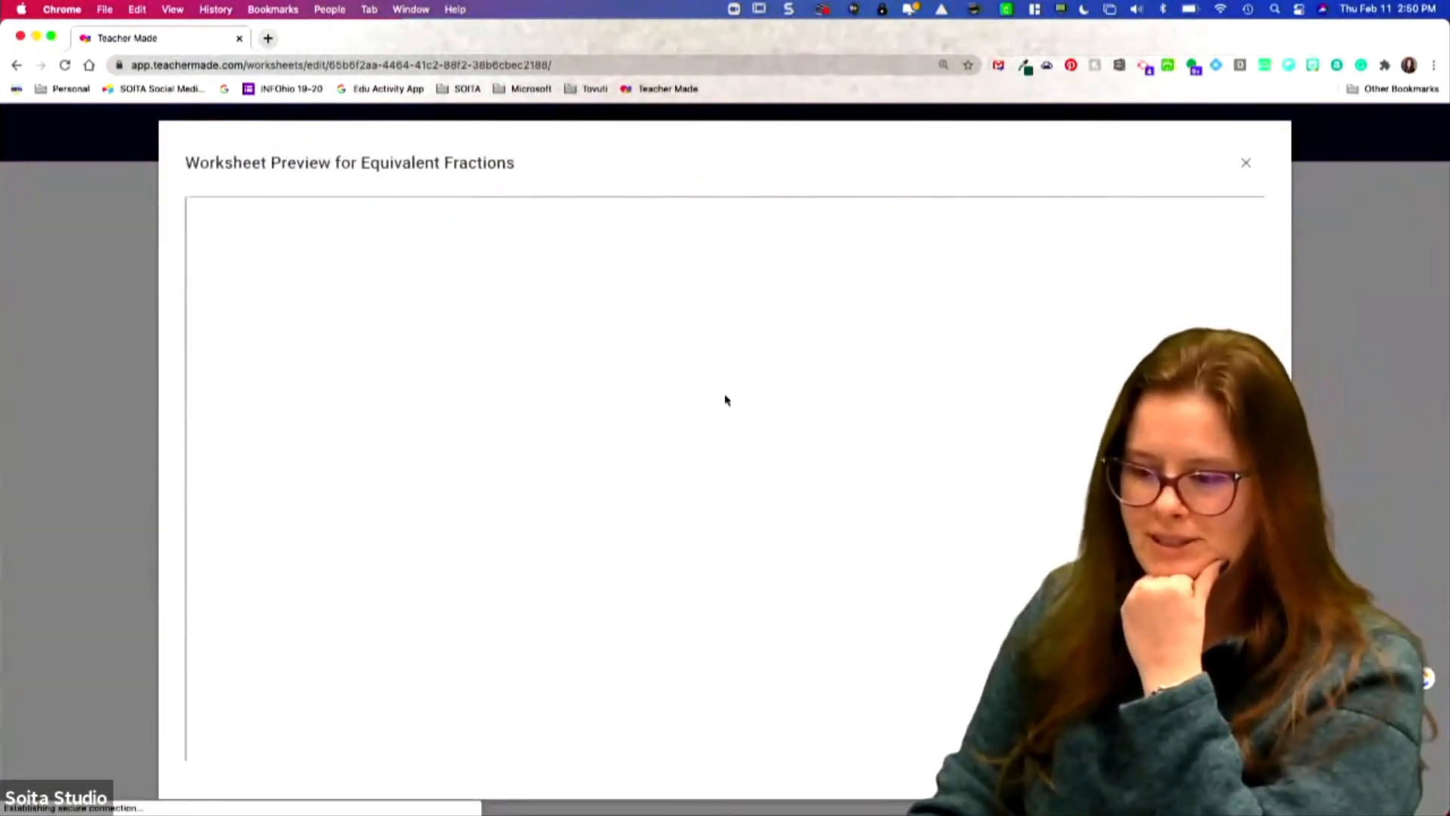
pyautogui.scroll(-4, 916, 414)
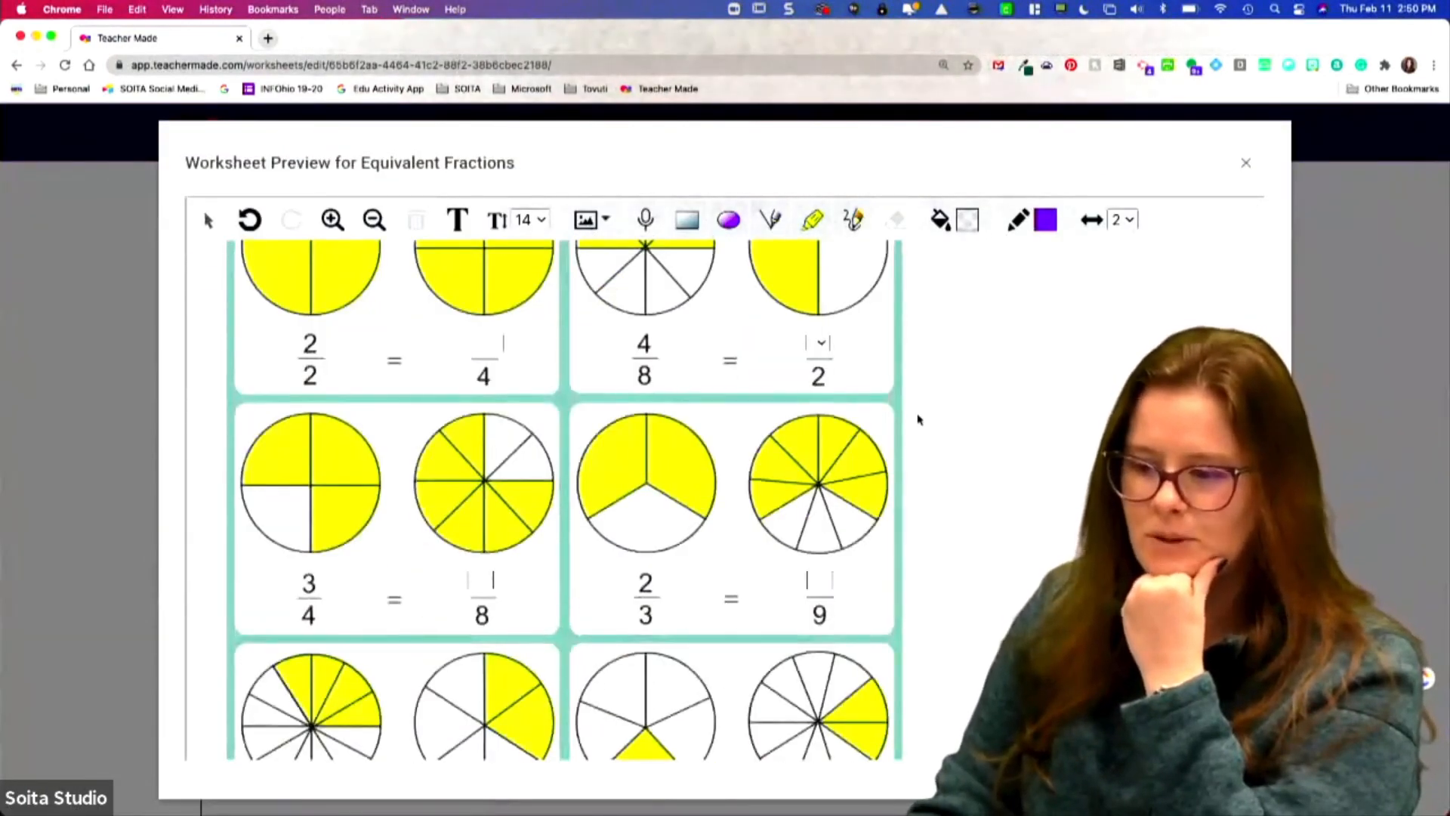
pyautogui.scroll(4, 916, 415)
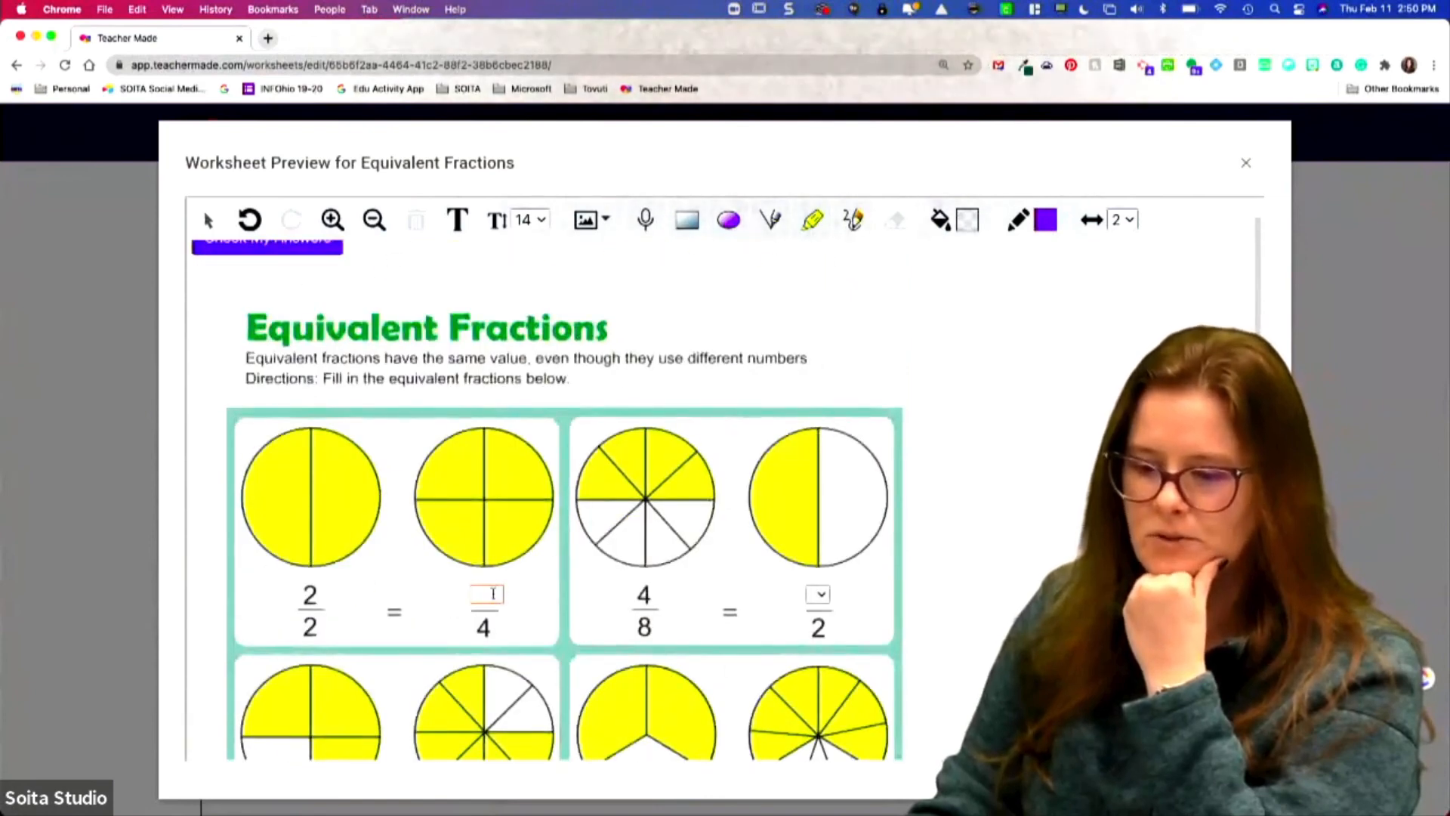
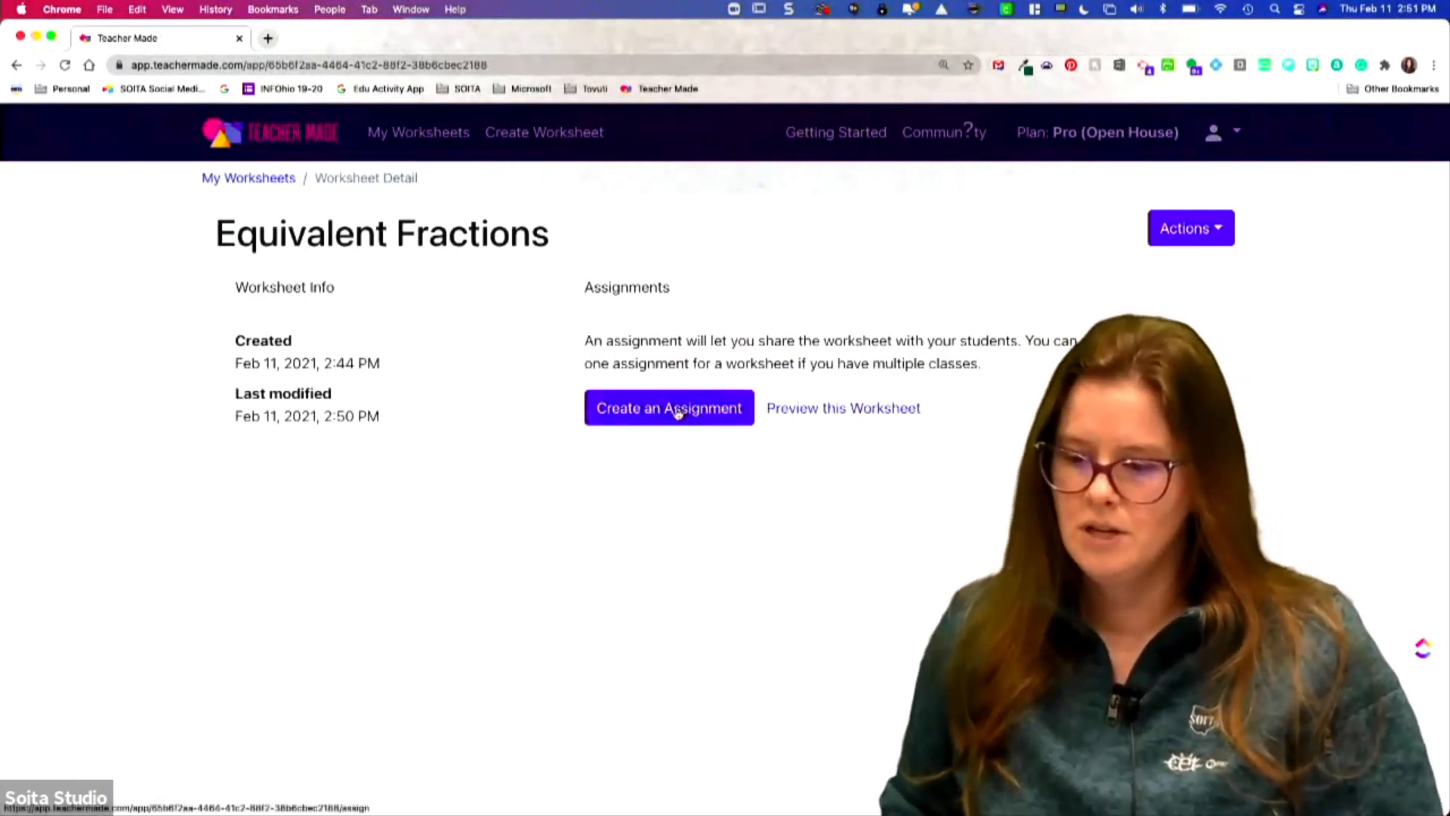
# Step: Reopen the last Equivalent Fractions worksheet in the worksheet list, look through its preview and close the preview
pyautogui.click(249, 180)
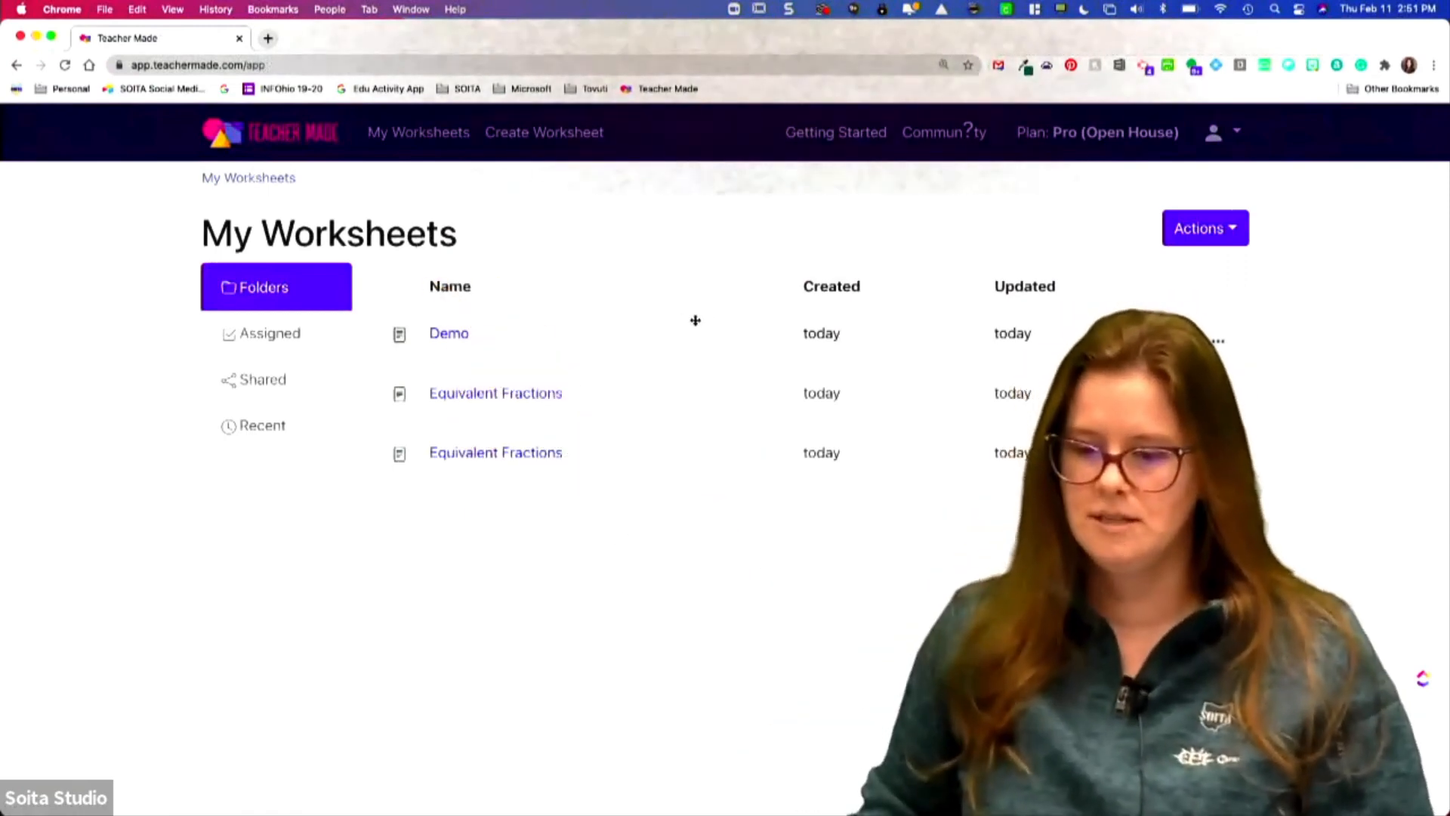
pyautogui.click(473, 455)
pyautogui.click(824, 409)
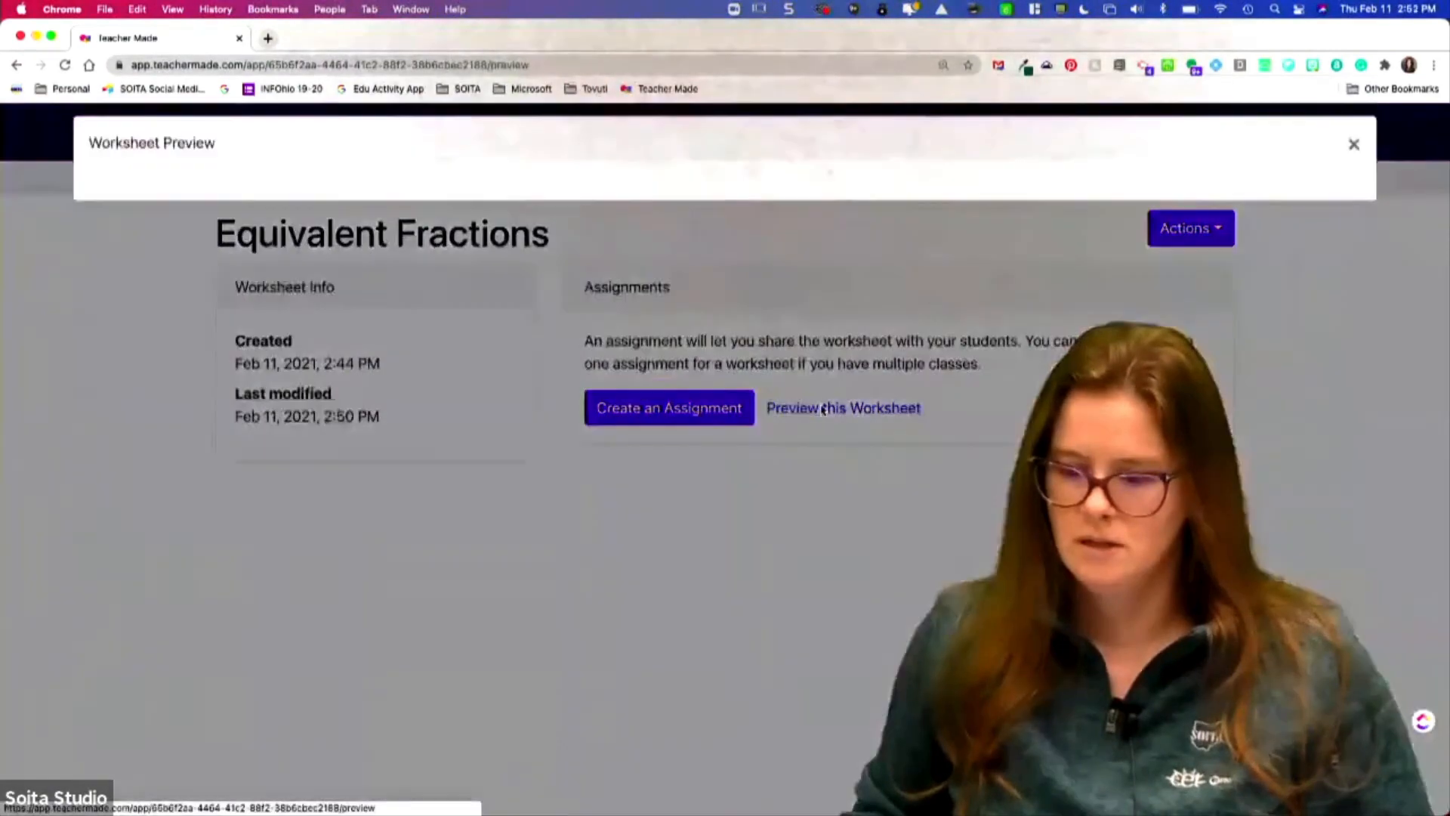
pyautogui.scroll(-4, 688, 438)
pyautogui.scroll(4, 689, 442)
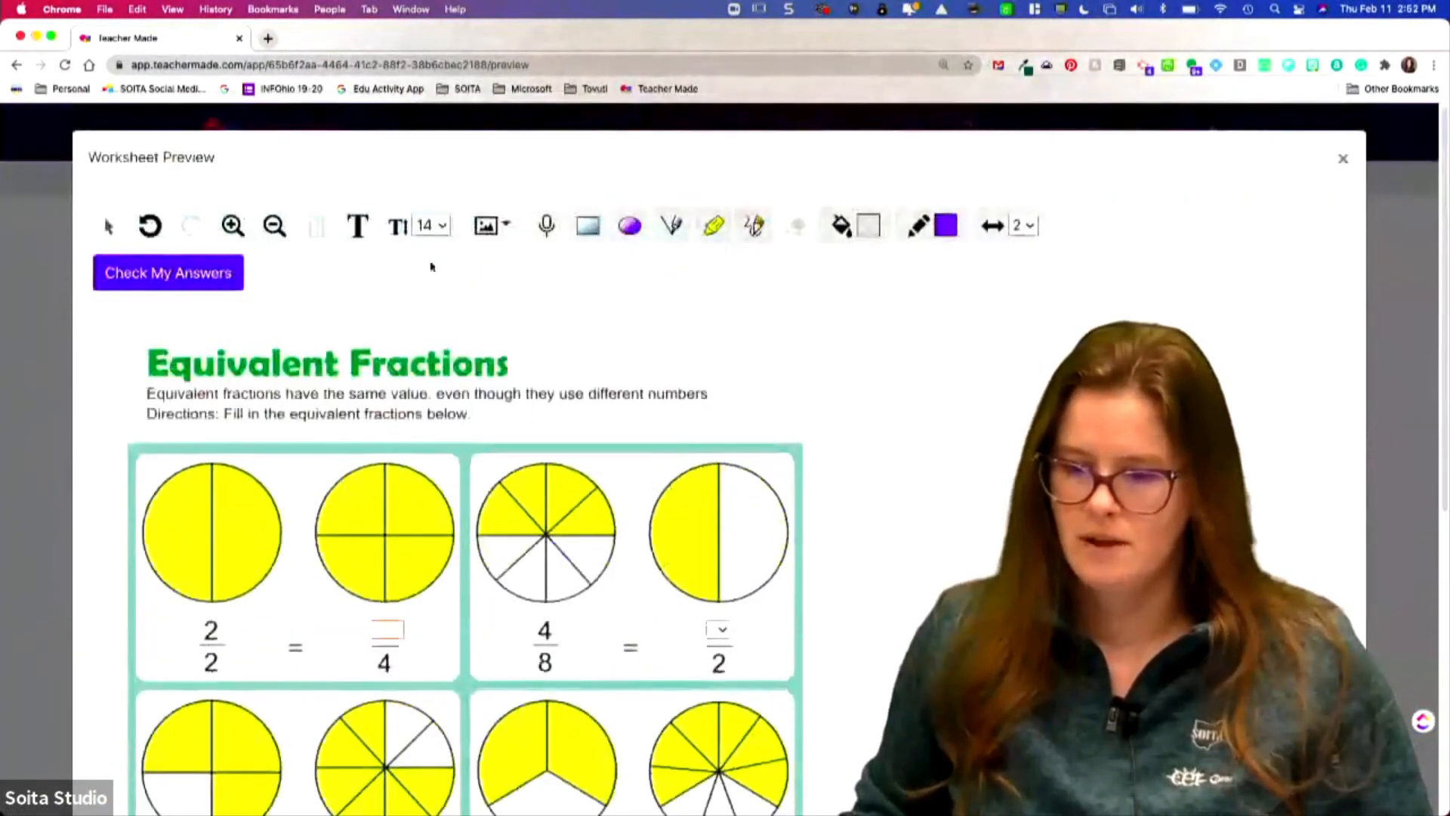
pyautogui.click(1349, 157)
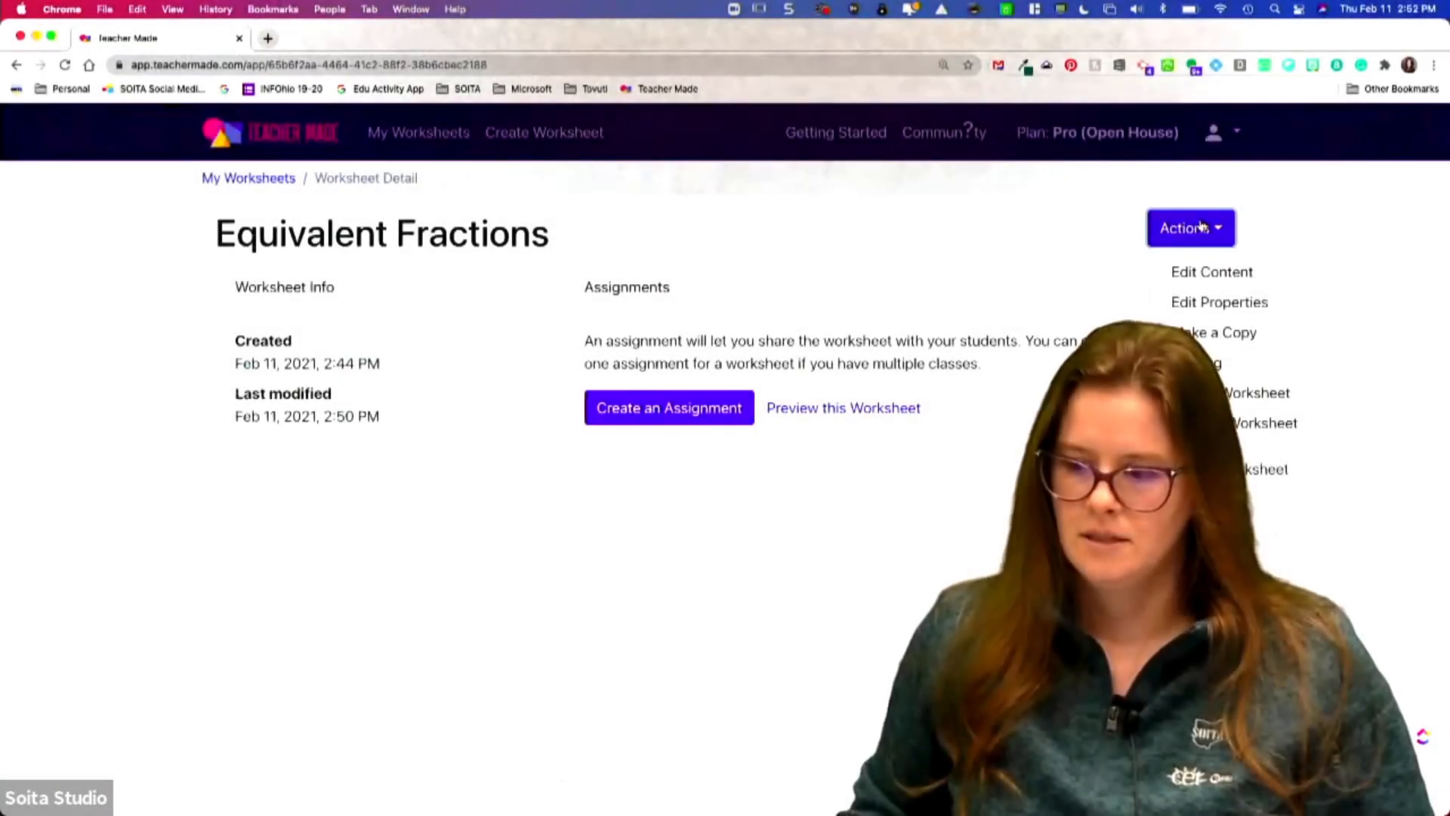
# Step: Return to the worksheet list and create a new worksheet titled Matching without a background file
pyautogui.click(231, 178)
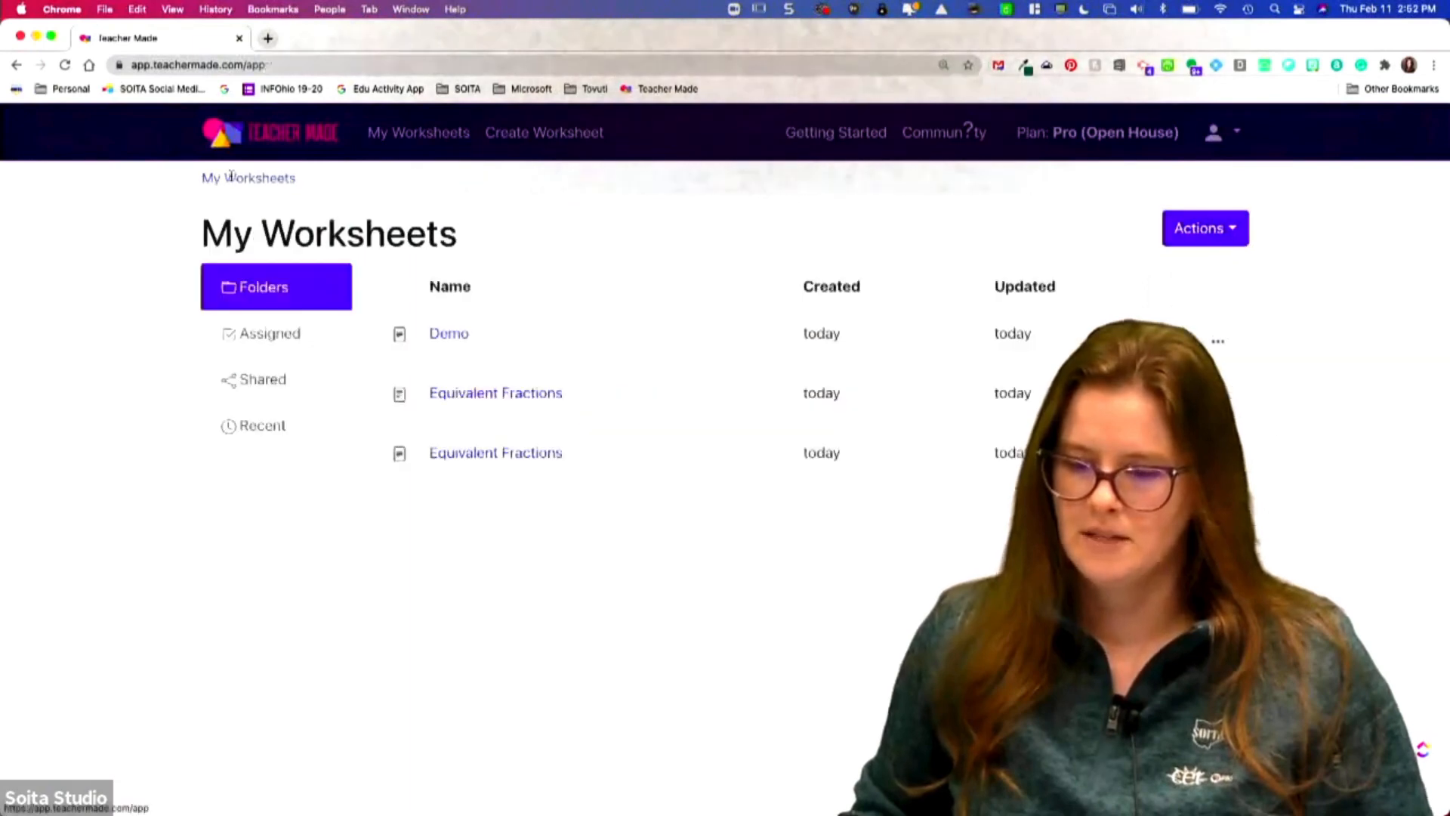
pyautogui.click(1228, 234)
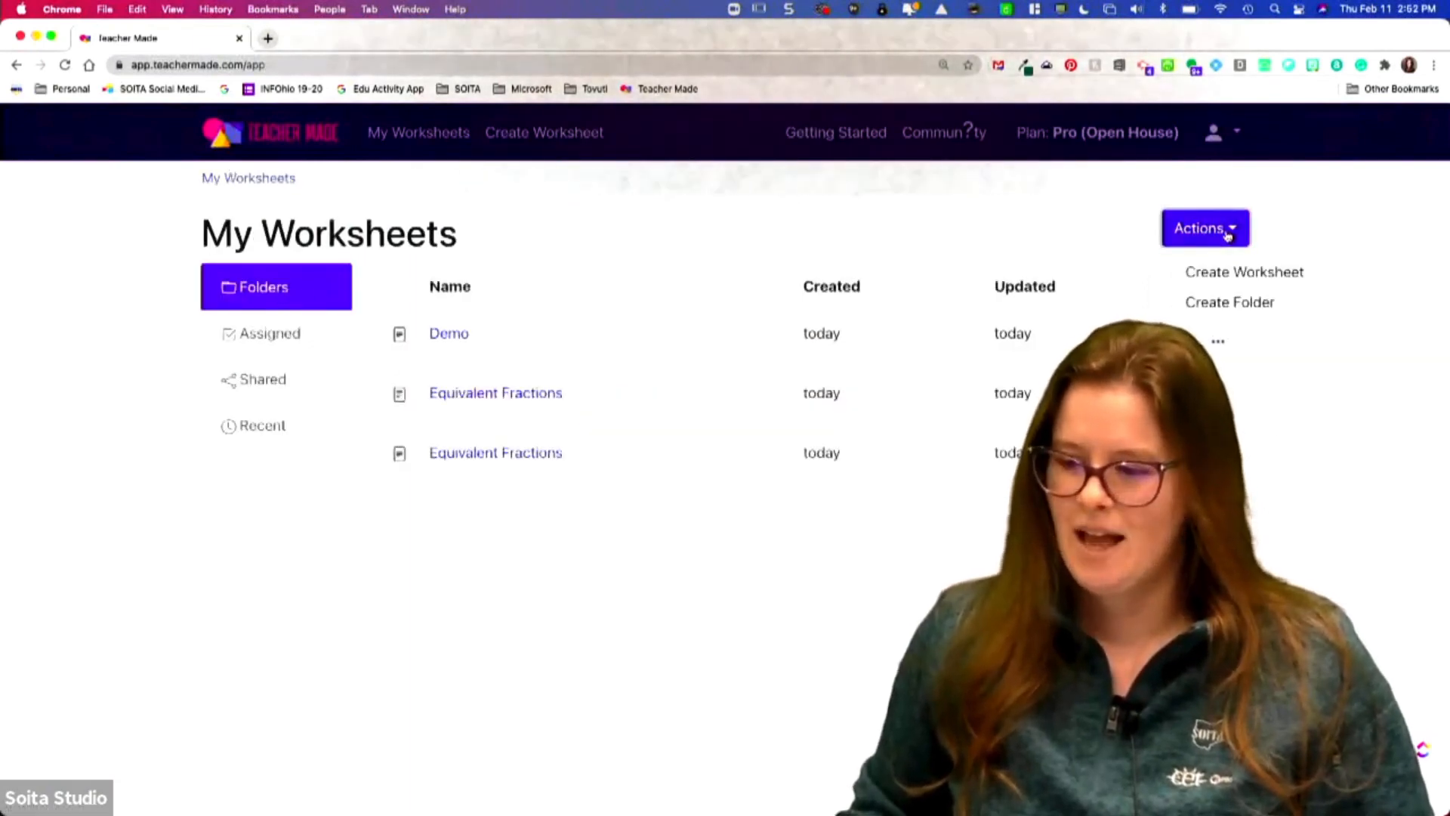
pyautogui.click(1233, 272)
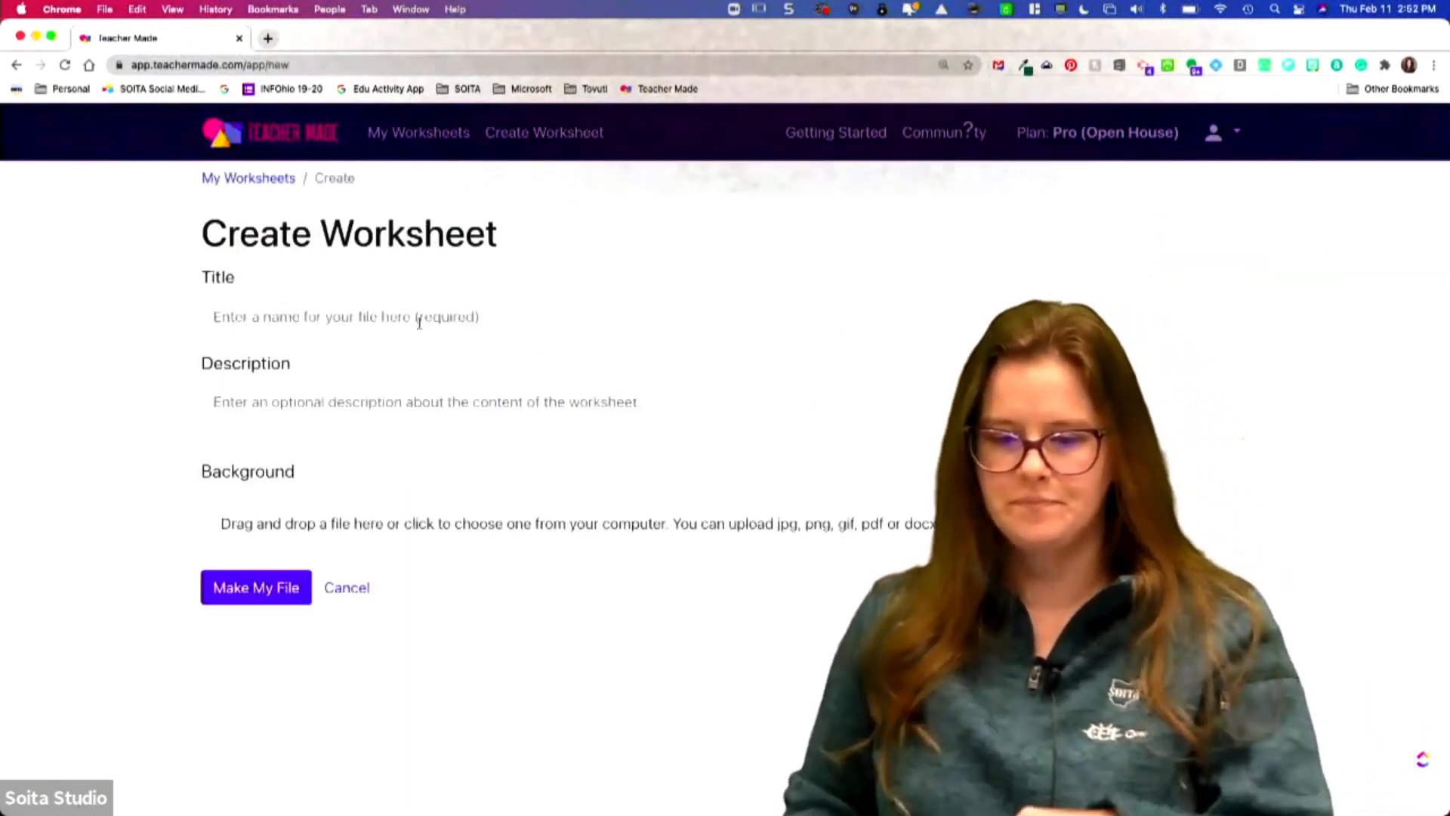
pyautogui.click(437, 316)
pyautogui.write('M')
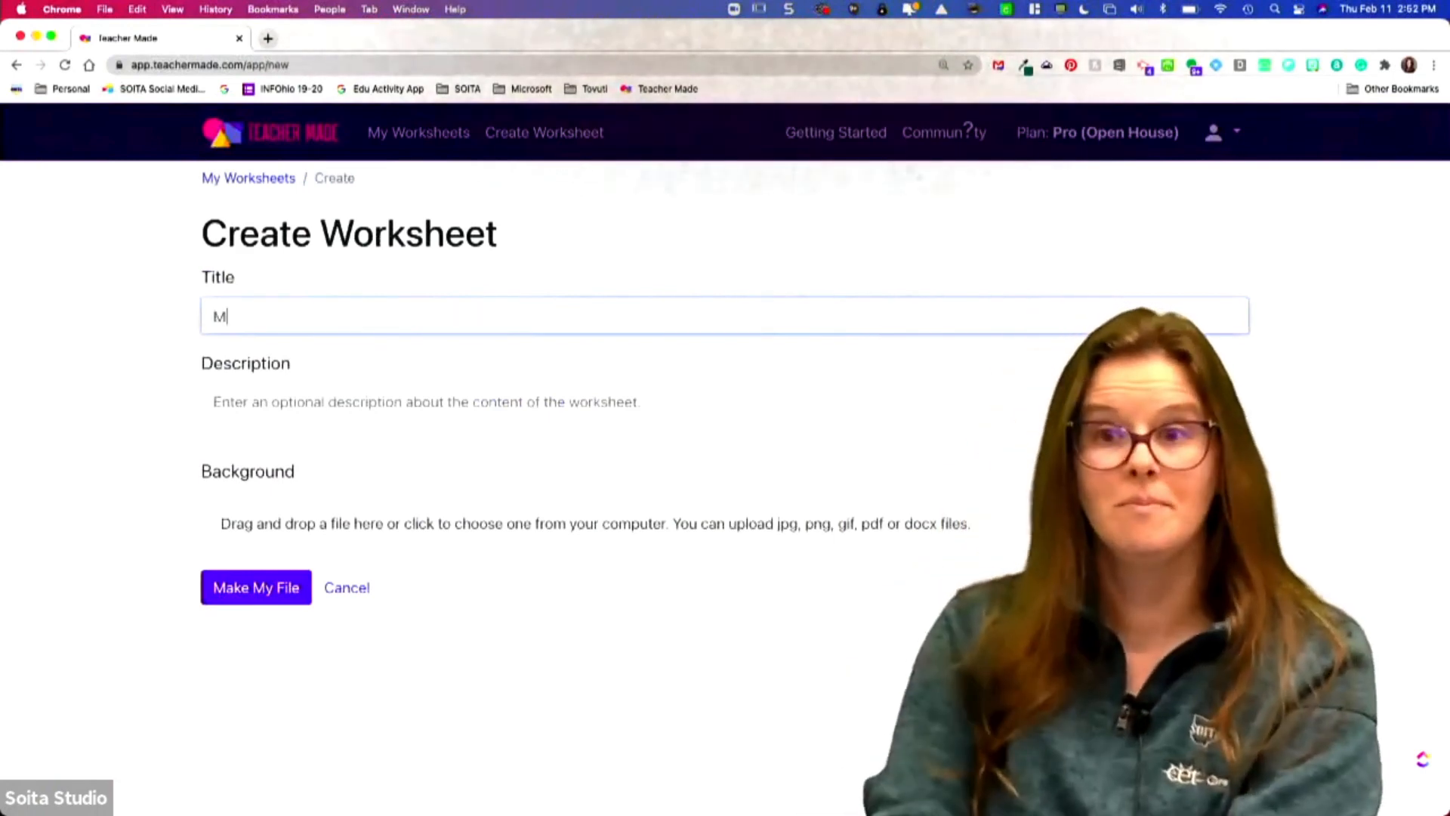
pyautogui.write('atching')
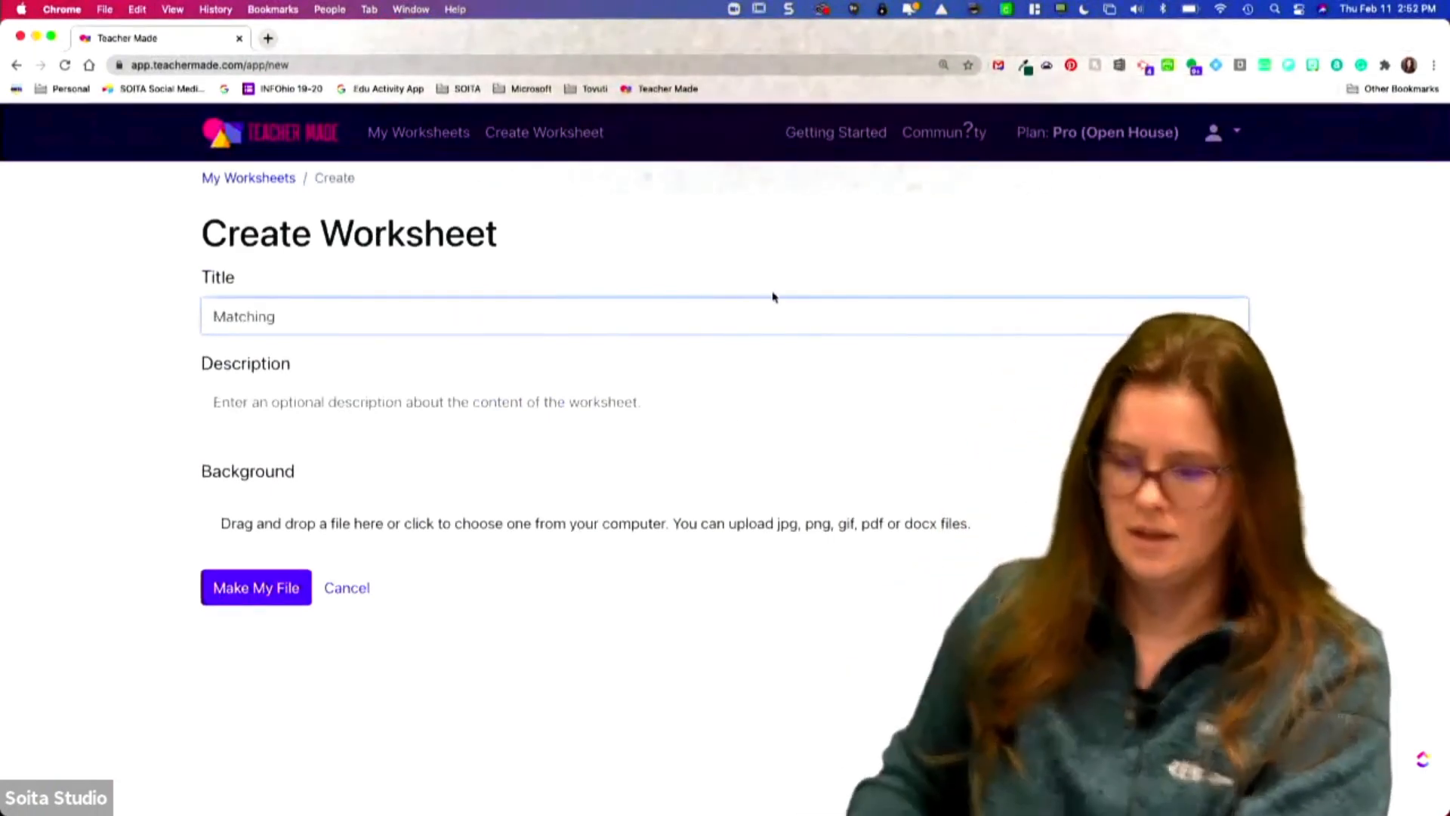
pyautogui.click(254, 587)
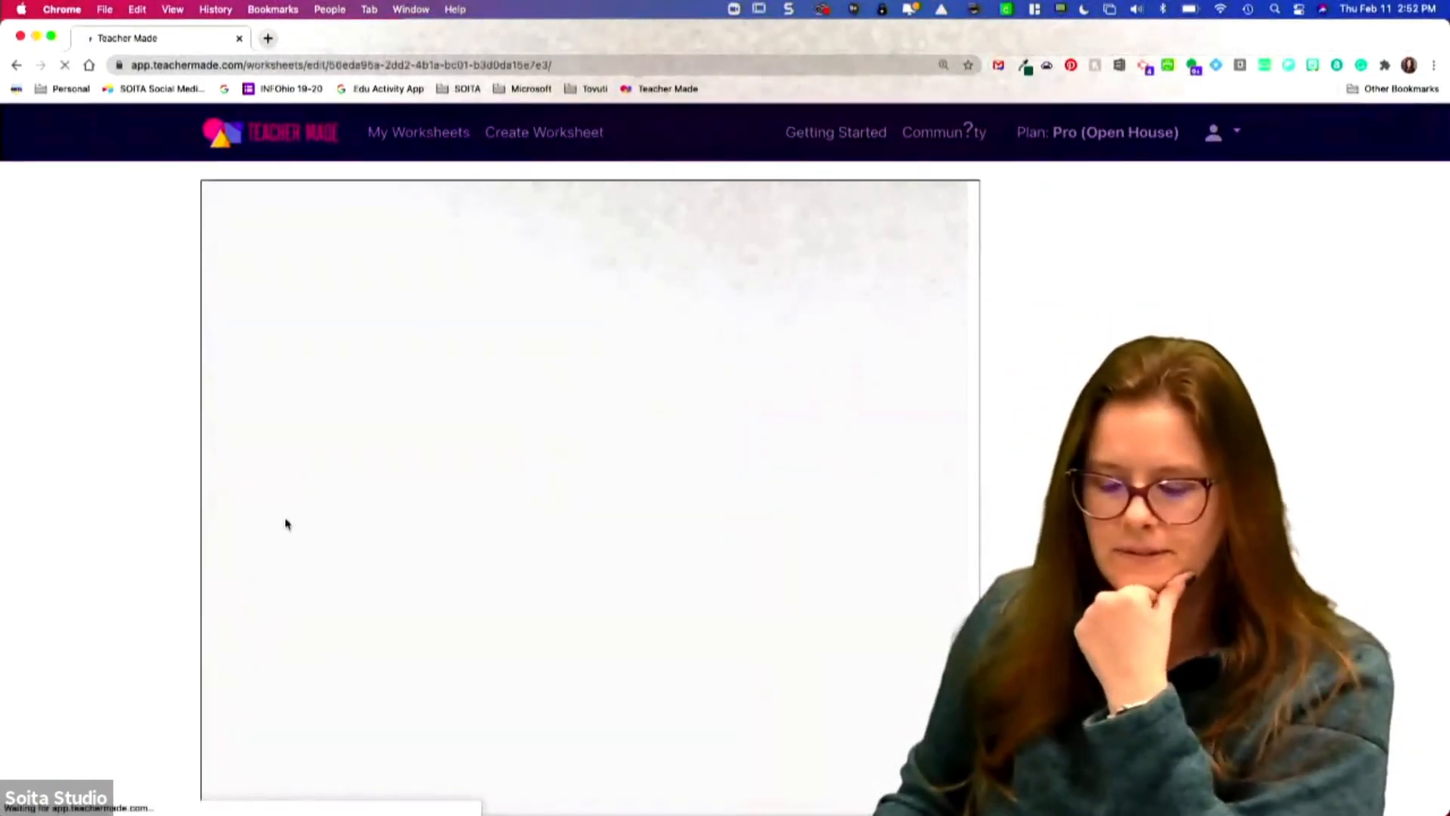
# Step: Set the Matching worksheet's background to October-Kindergarten-Worksheets-Alphabet-Match.png from the Downloads folder
pyautogui.click(224, 220)
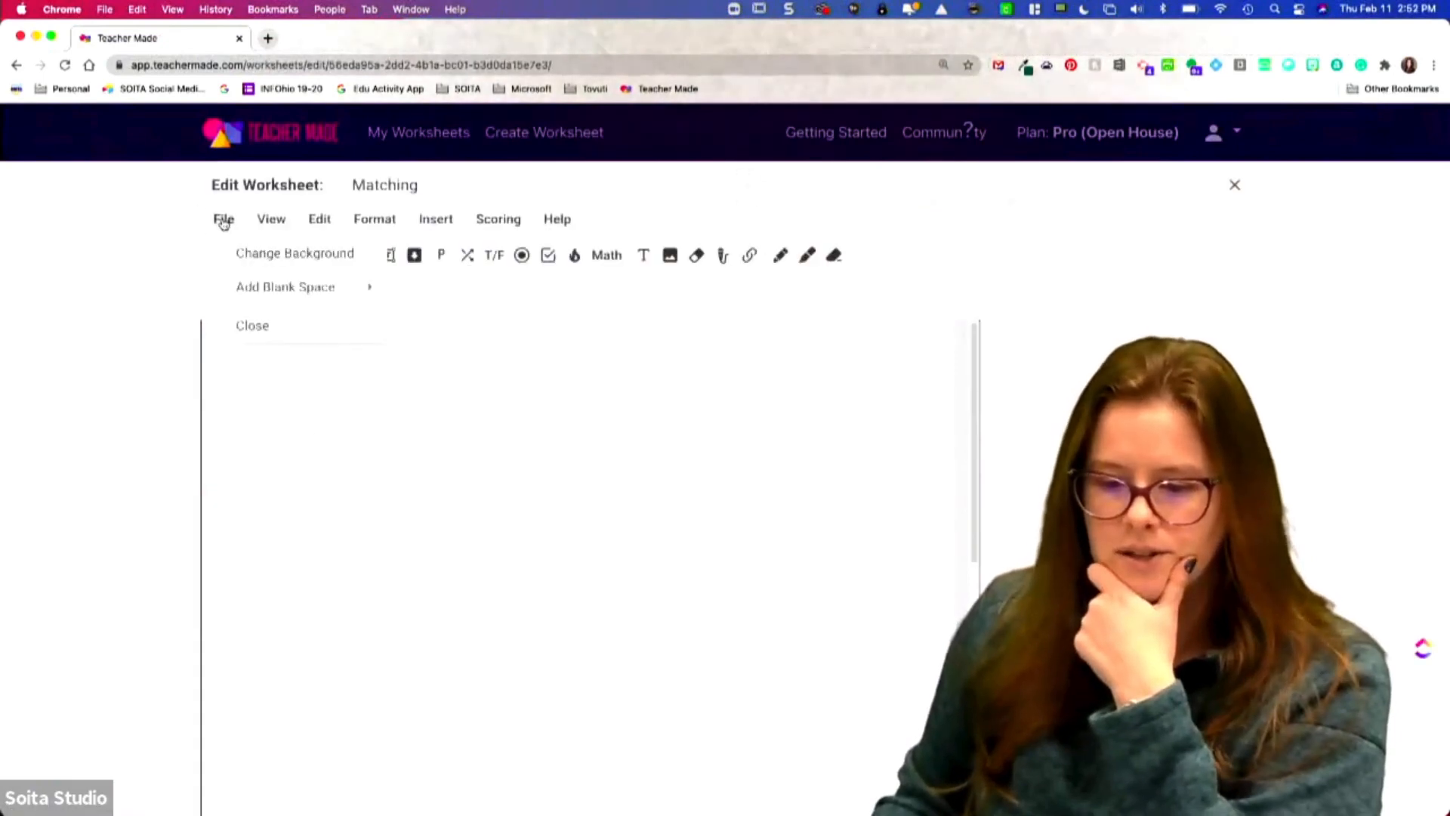
pyautogui.click(234, 251)
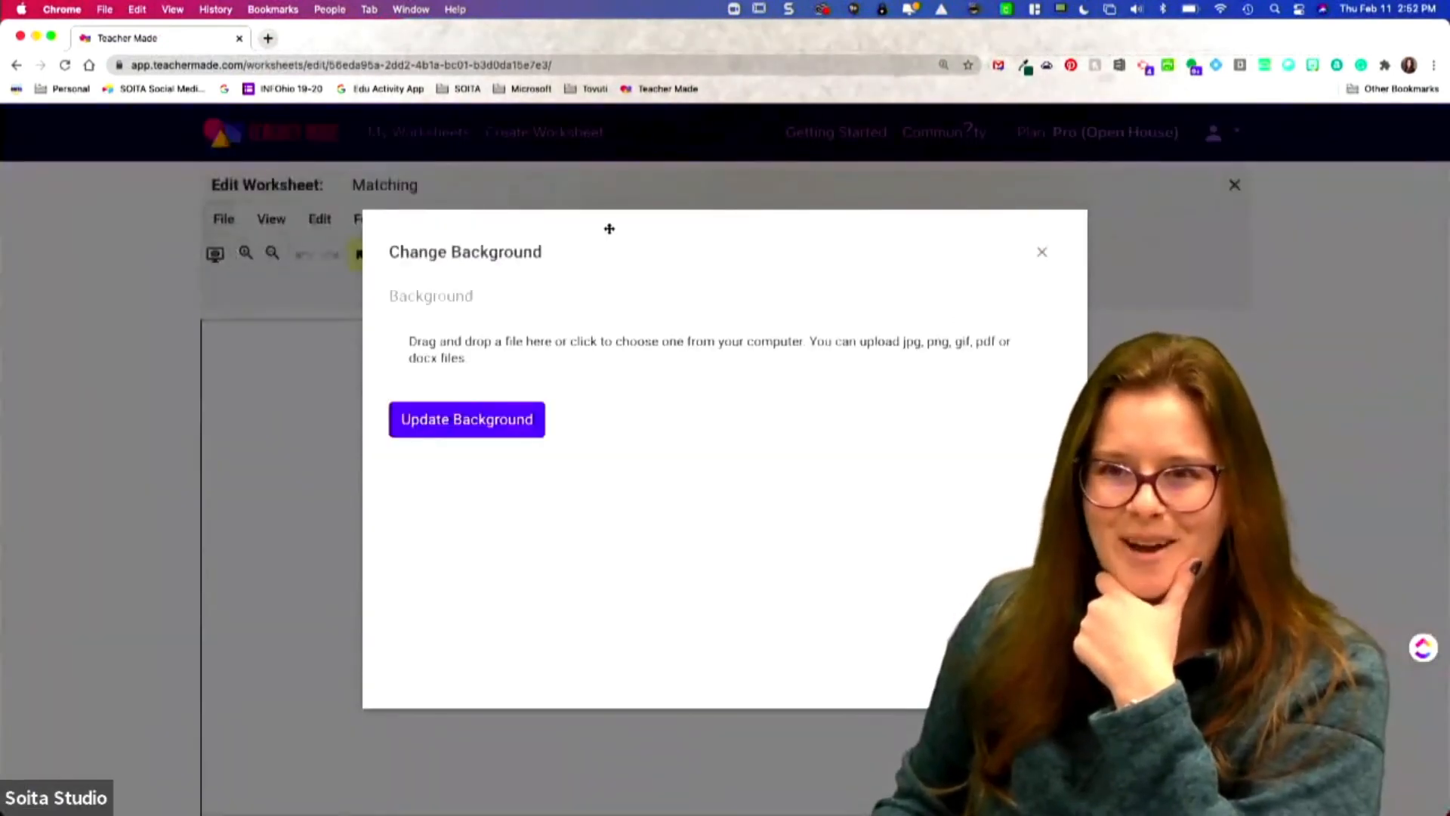
pyautogui.click(501, 426)
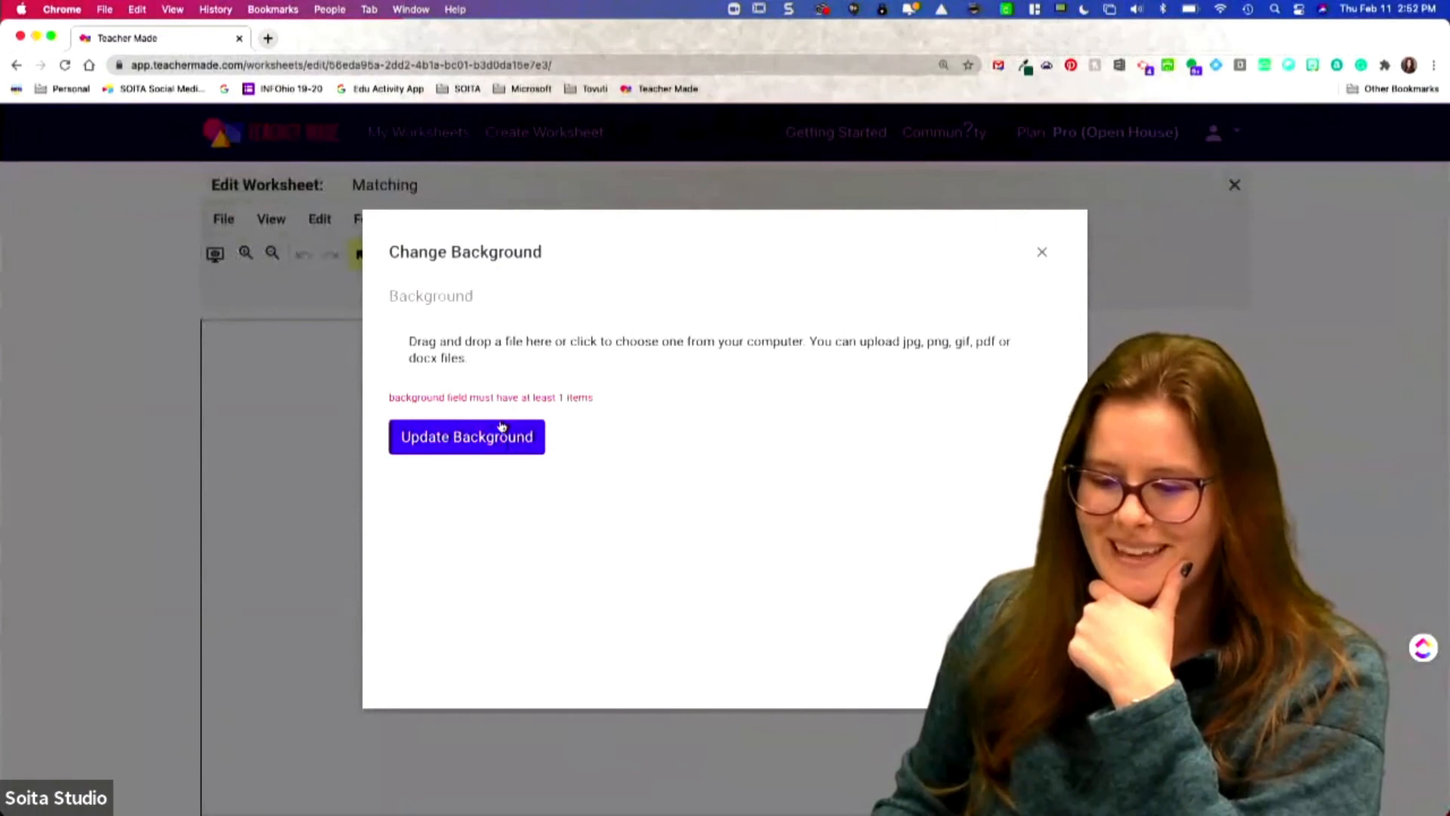
pyautogui.click(466, 449)
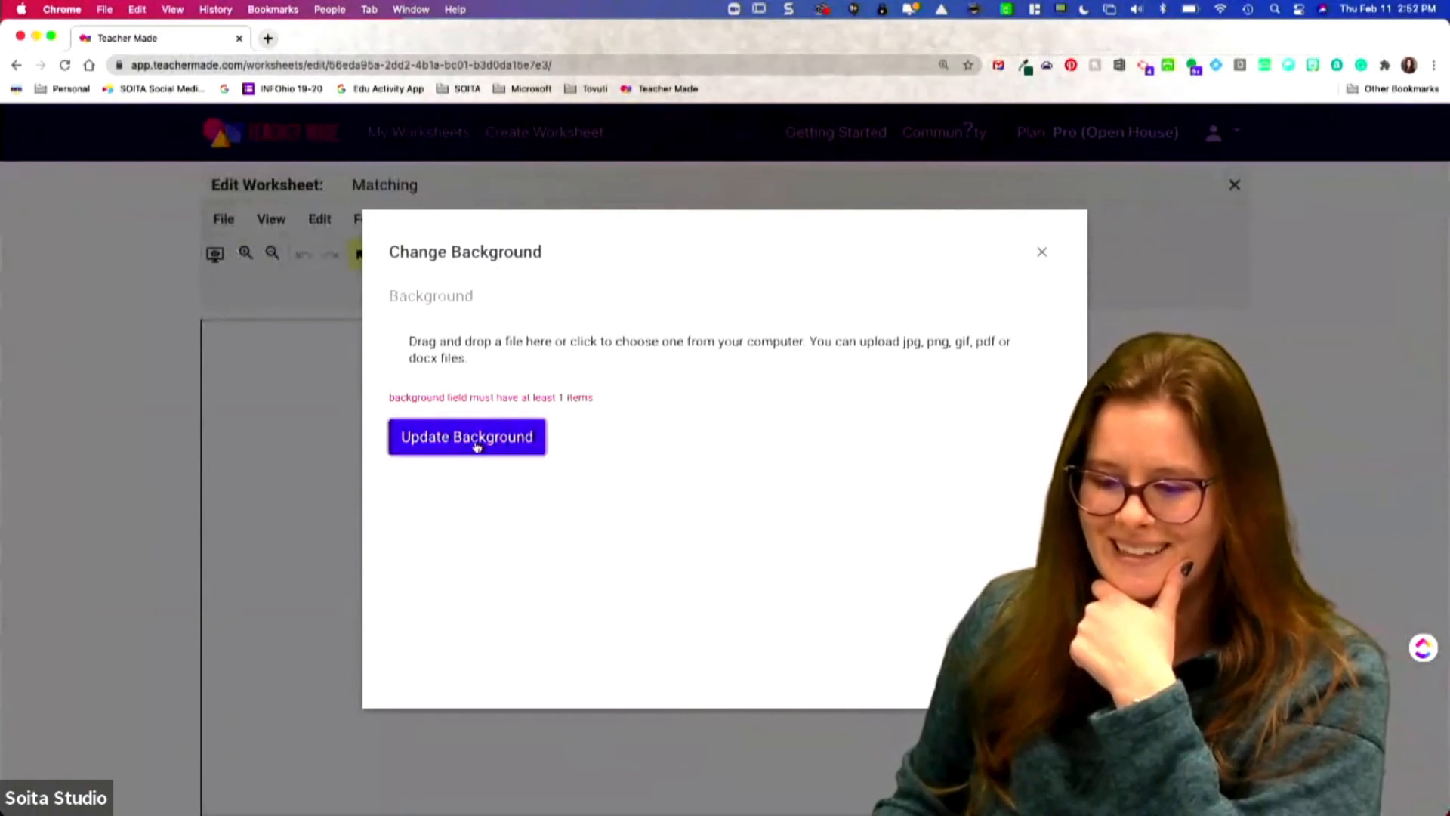
pyautogui.click(679, 333)
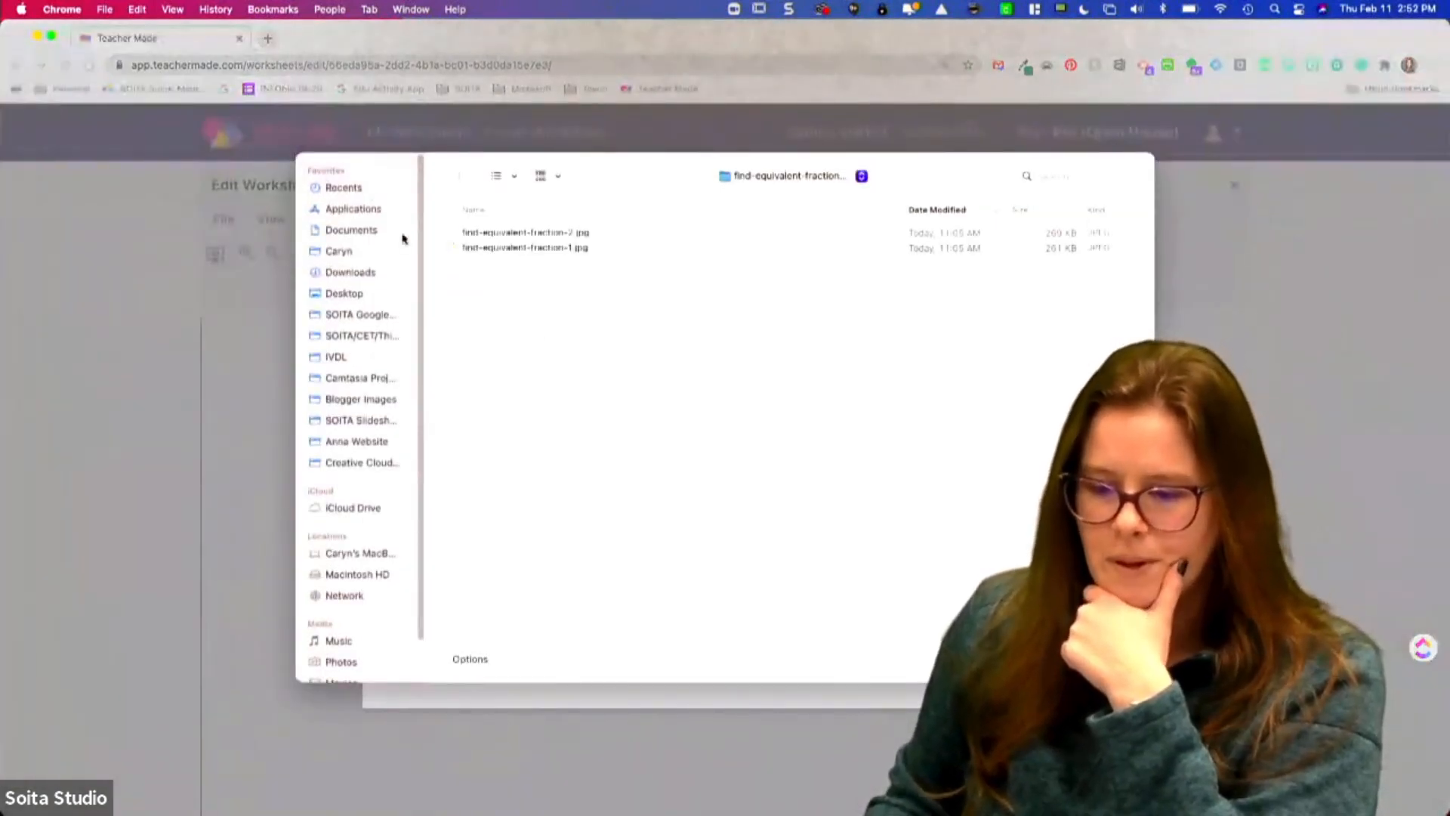
pyautogui.click(332, 277)
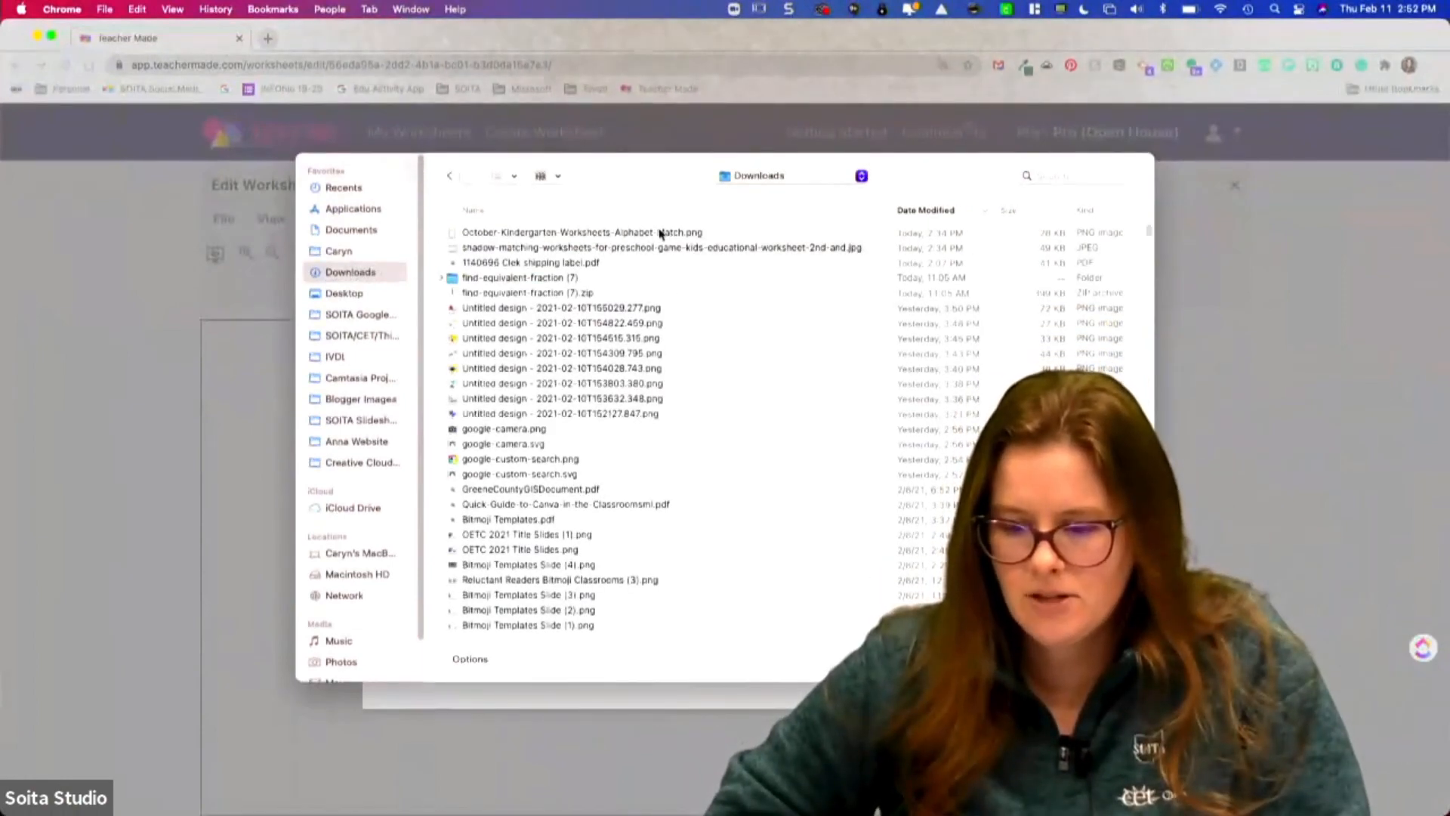
pyautogui.doubleClick(537, 234)
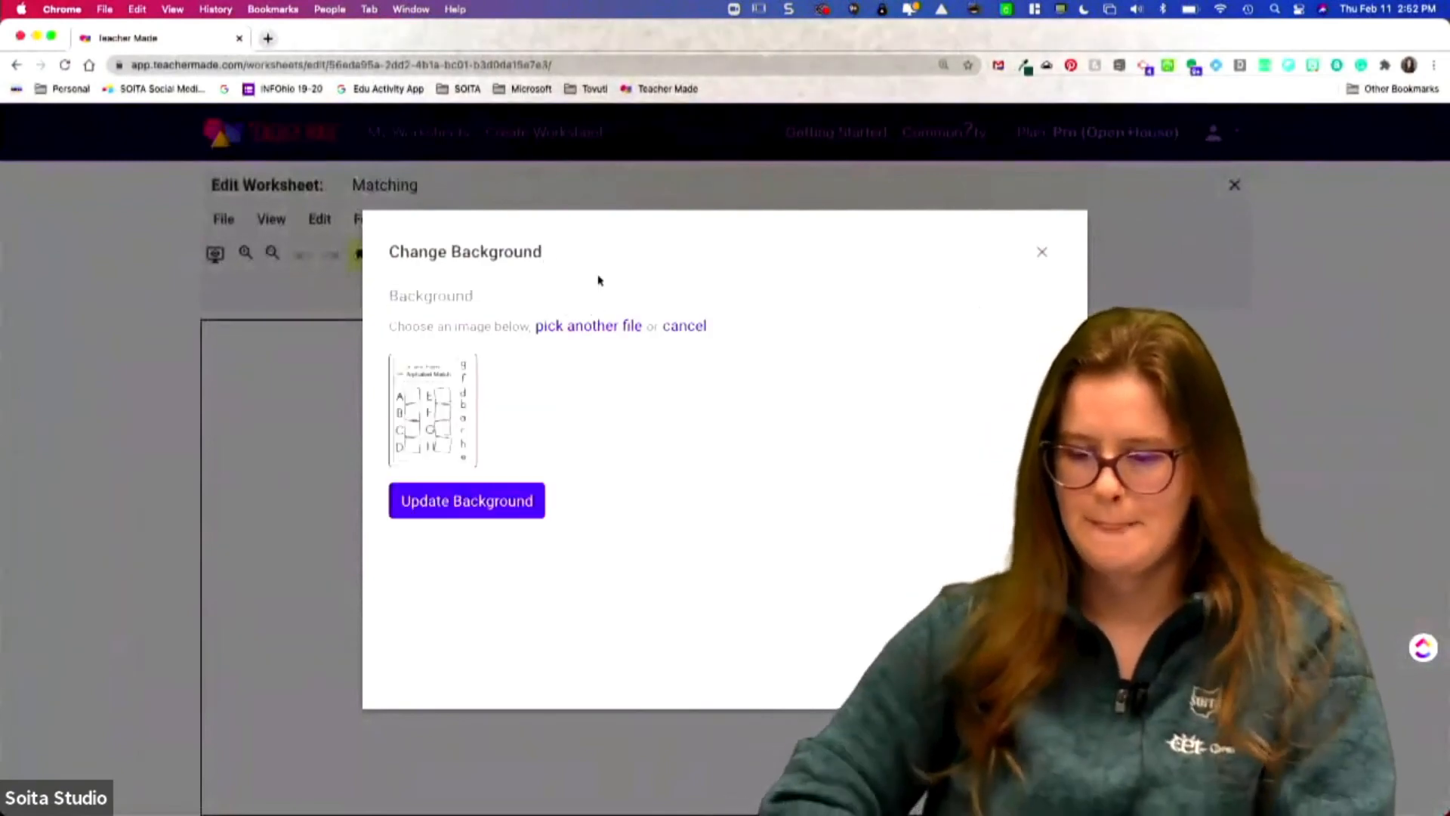
pyautogui.click(416, 506)
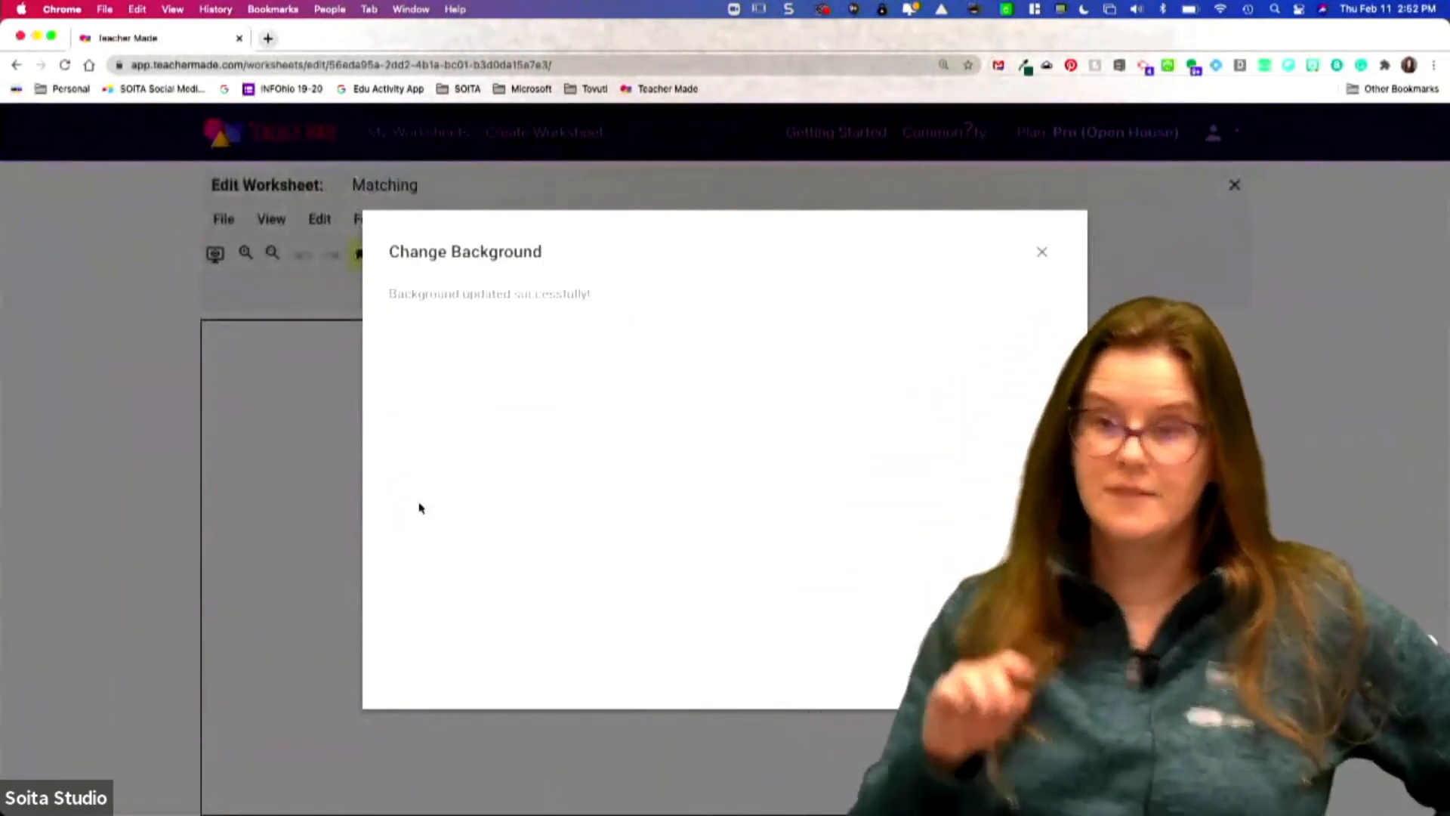
pyautogui.click(1043, 251)
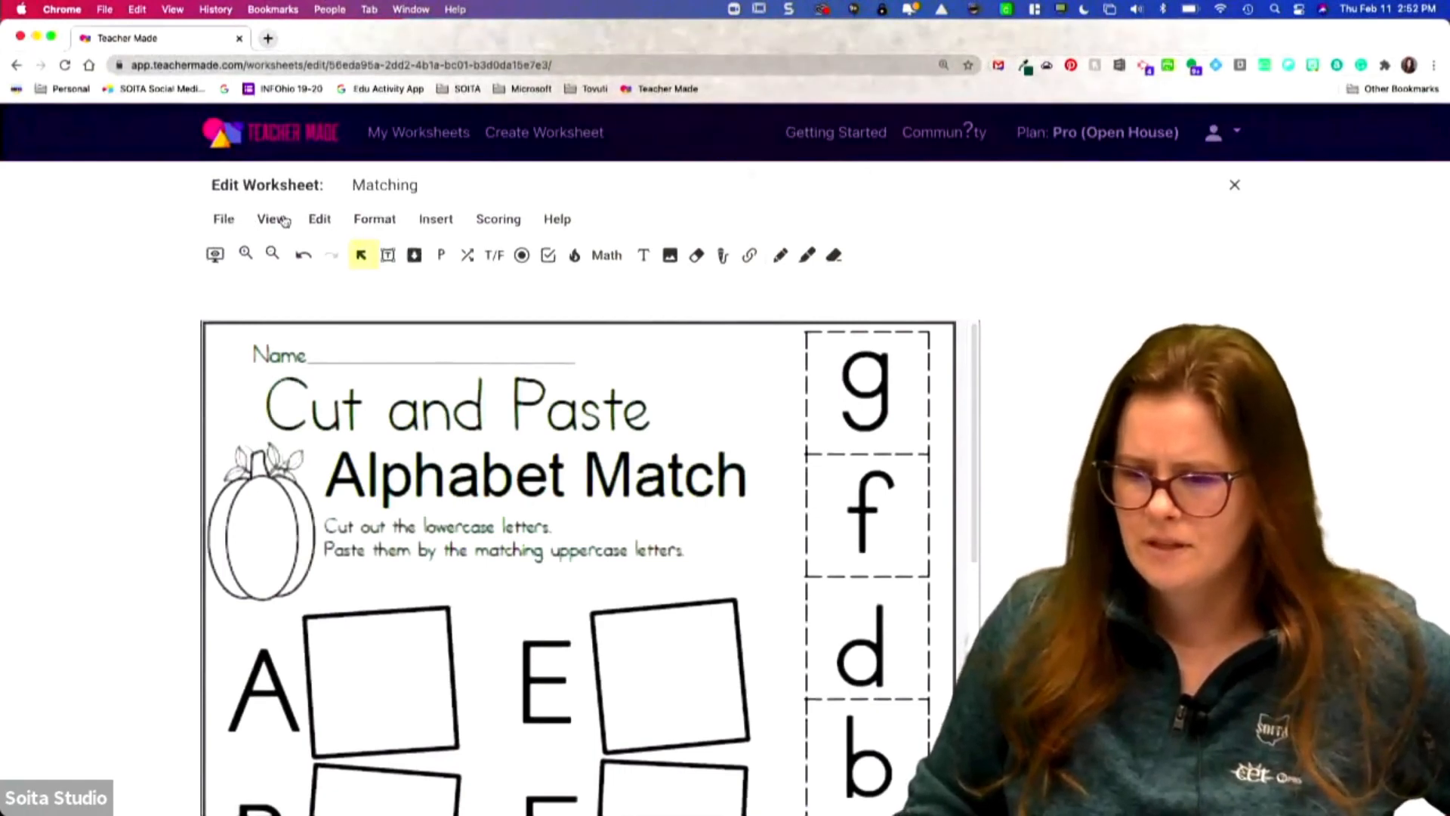
# Step: Try adding a quarter page of blank space to the worksheet, look over the page and undo the addition
pyautogui.click(284, 219)
pyautogui.moveTo(365, 224)
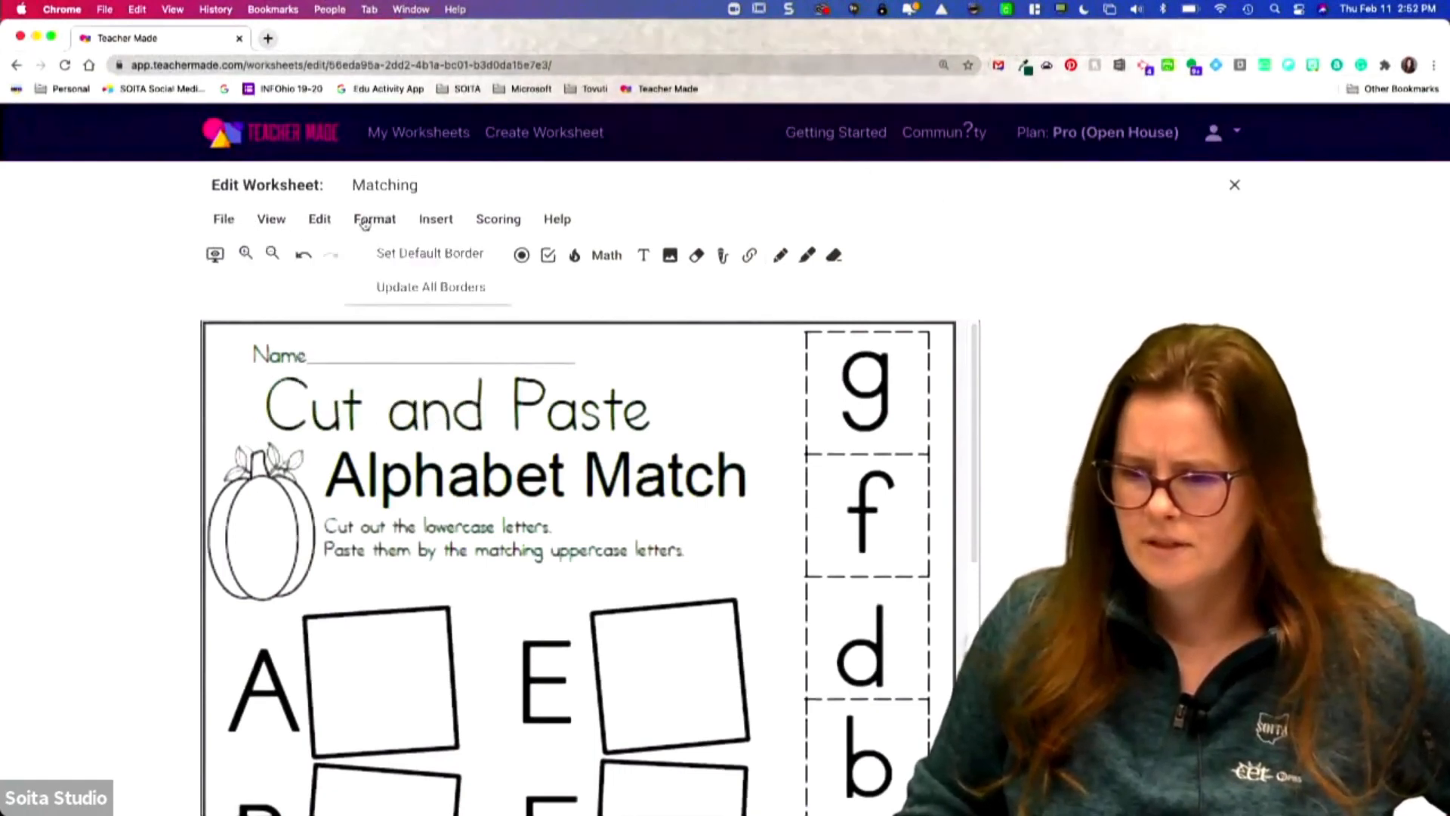
pyautogui.moveTo(430, 219)
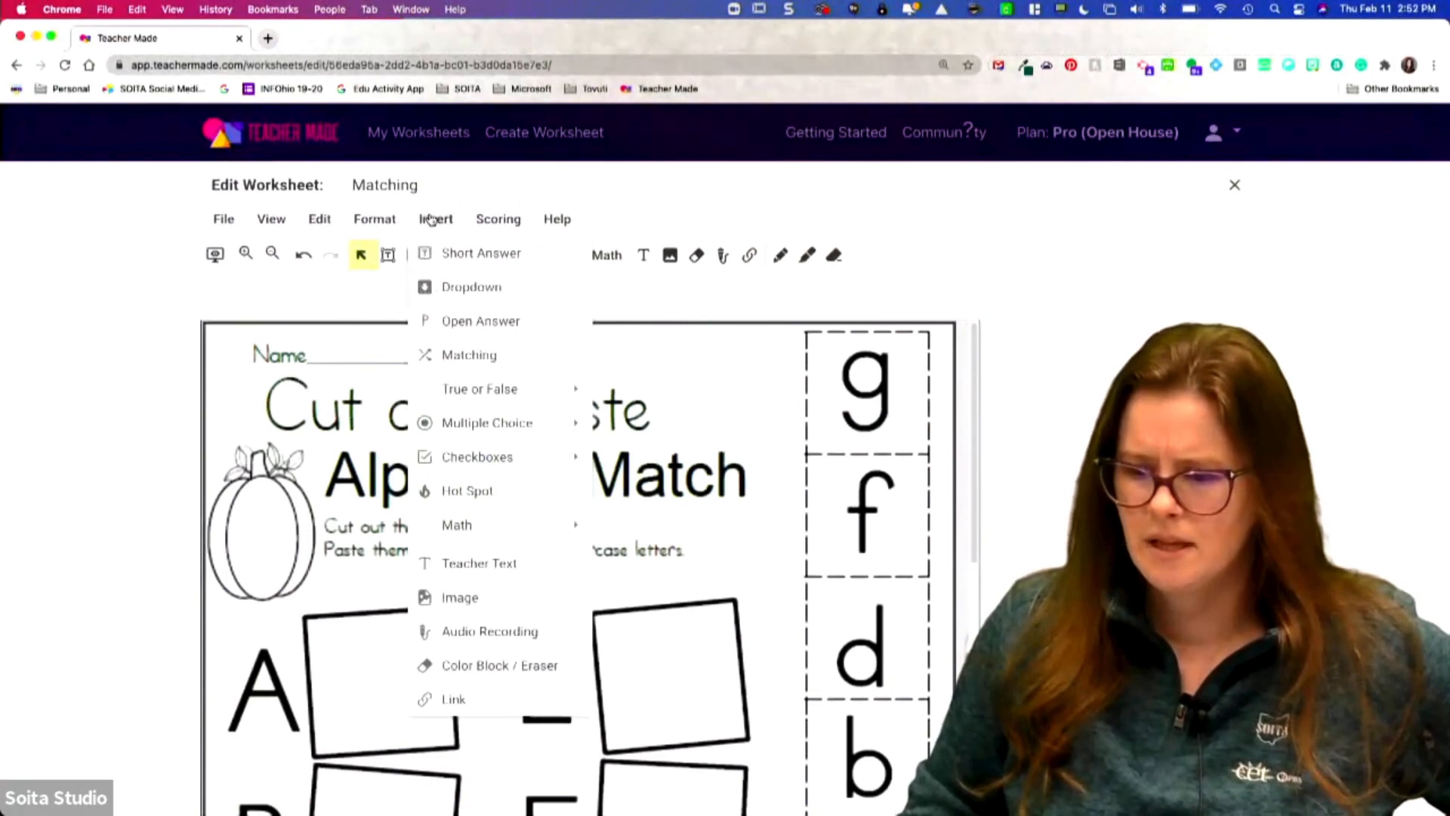
pyautogui.moveTo(224, 221)
pyautogui.moveTo(240, 287)
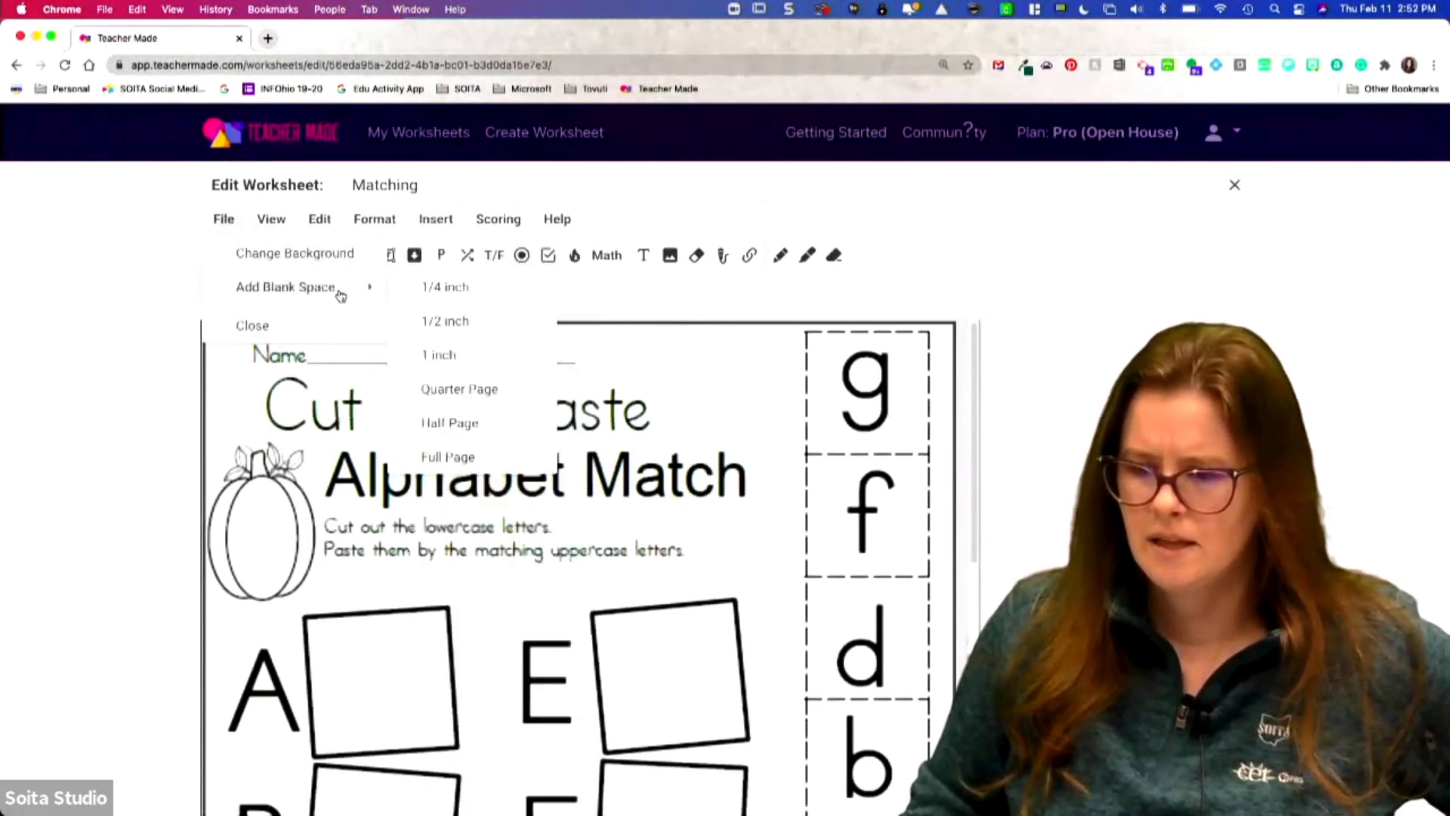
pyautogui.click(479, 390)
pyautogui.scroll(-15, 315, 384)
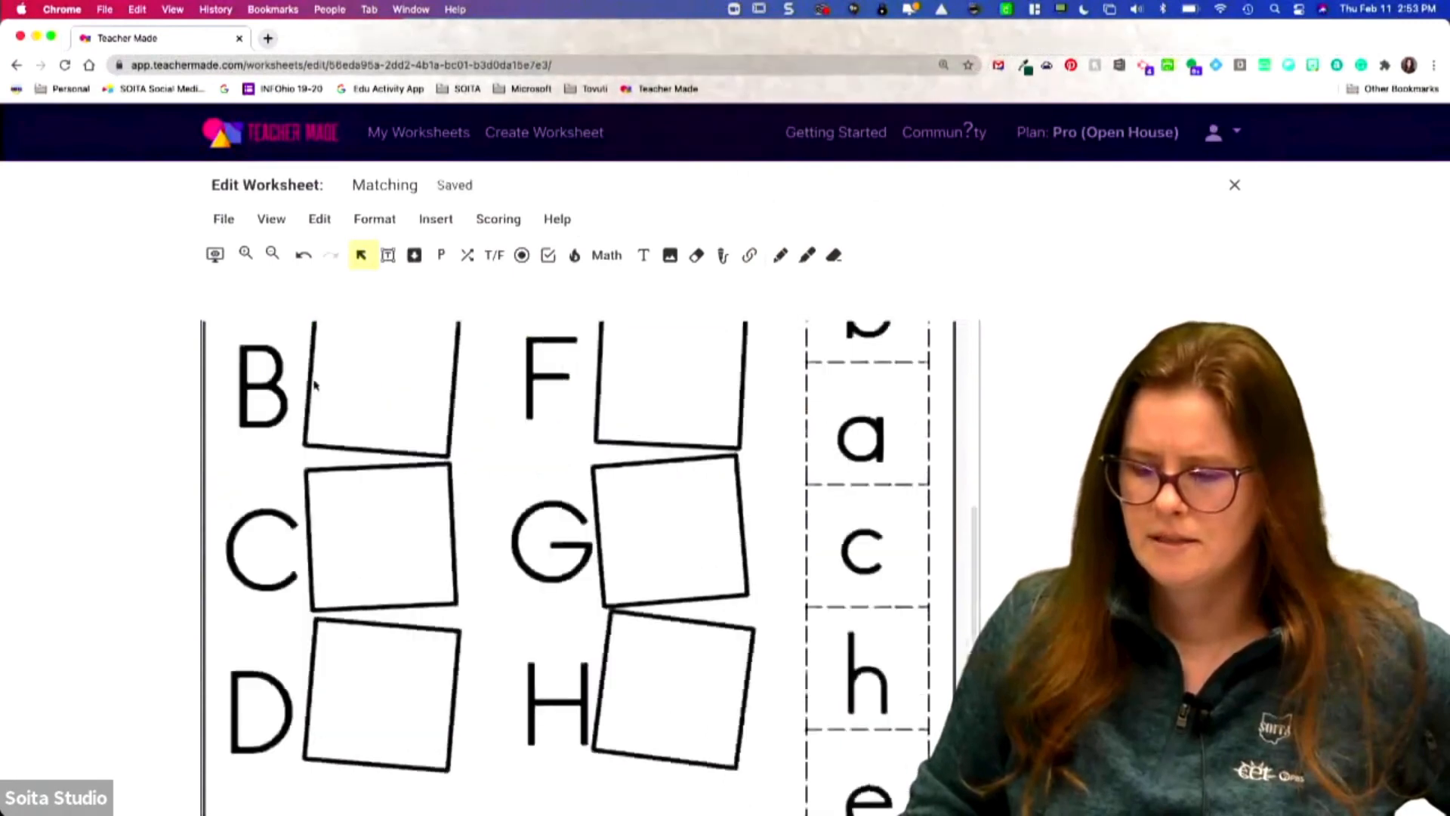
pyautogui.scroll(15, 315, 385)
pyautogui.press('super+z')
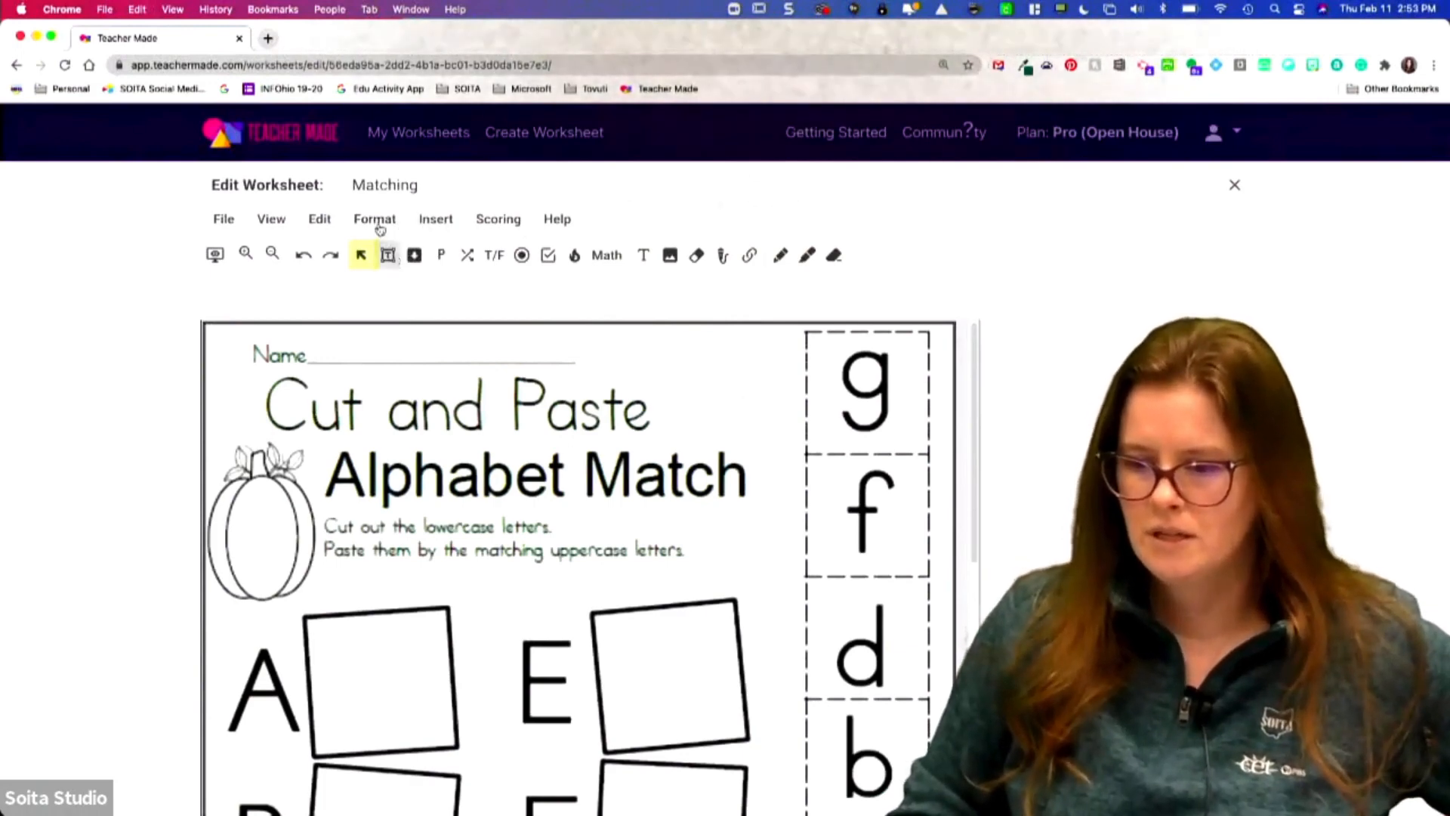
# Step: Cover the name line, Alphabet Match title and cut-and-paste instructions with a blank white teacher text box
pyautogui.click(436, 221)
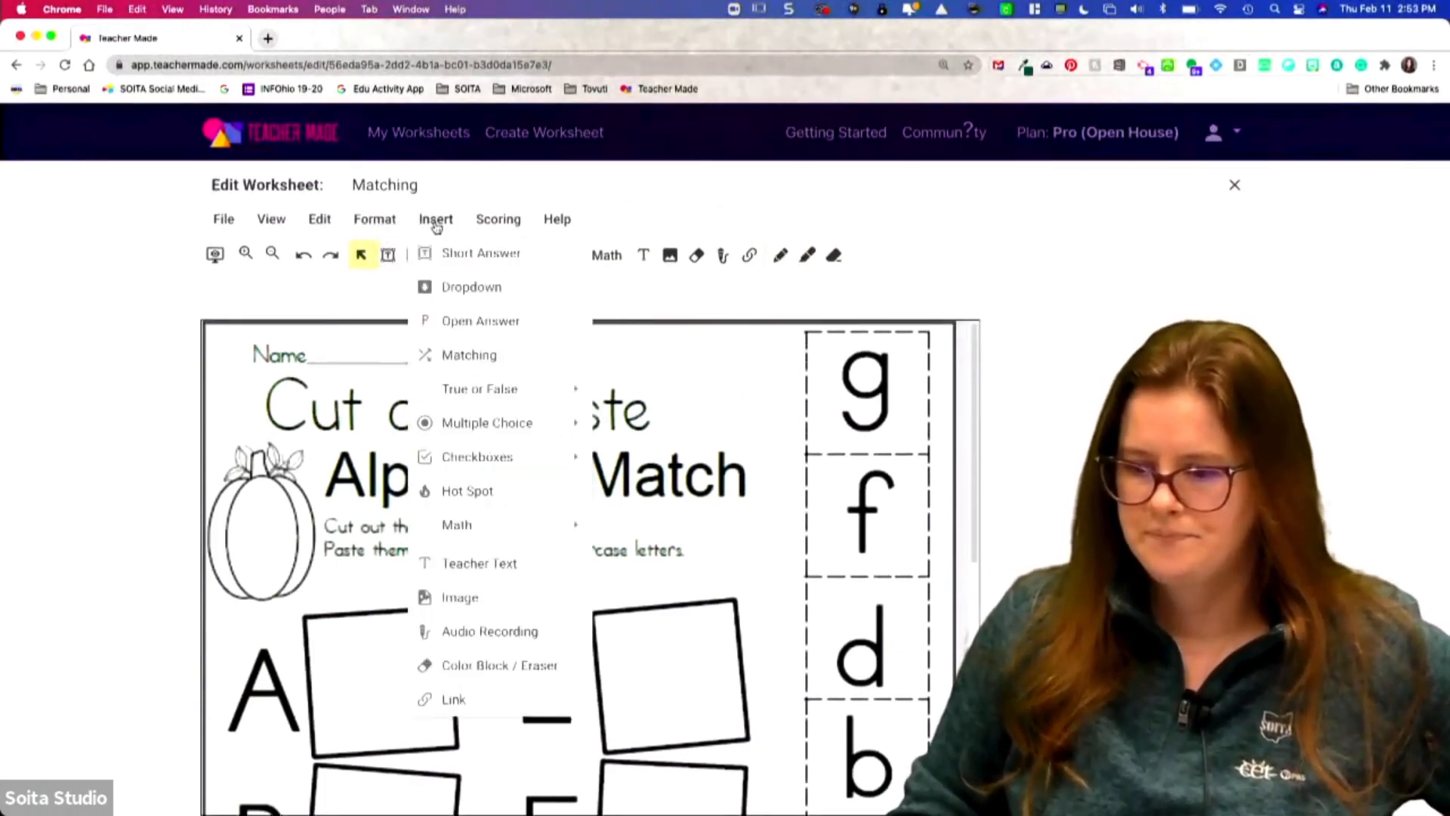
pyautogui.click(479, 563)
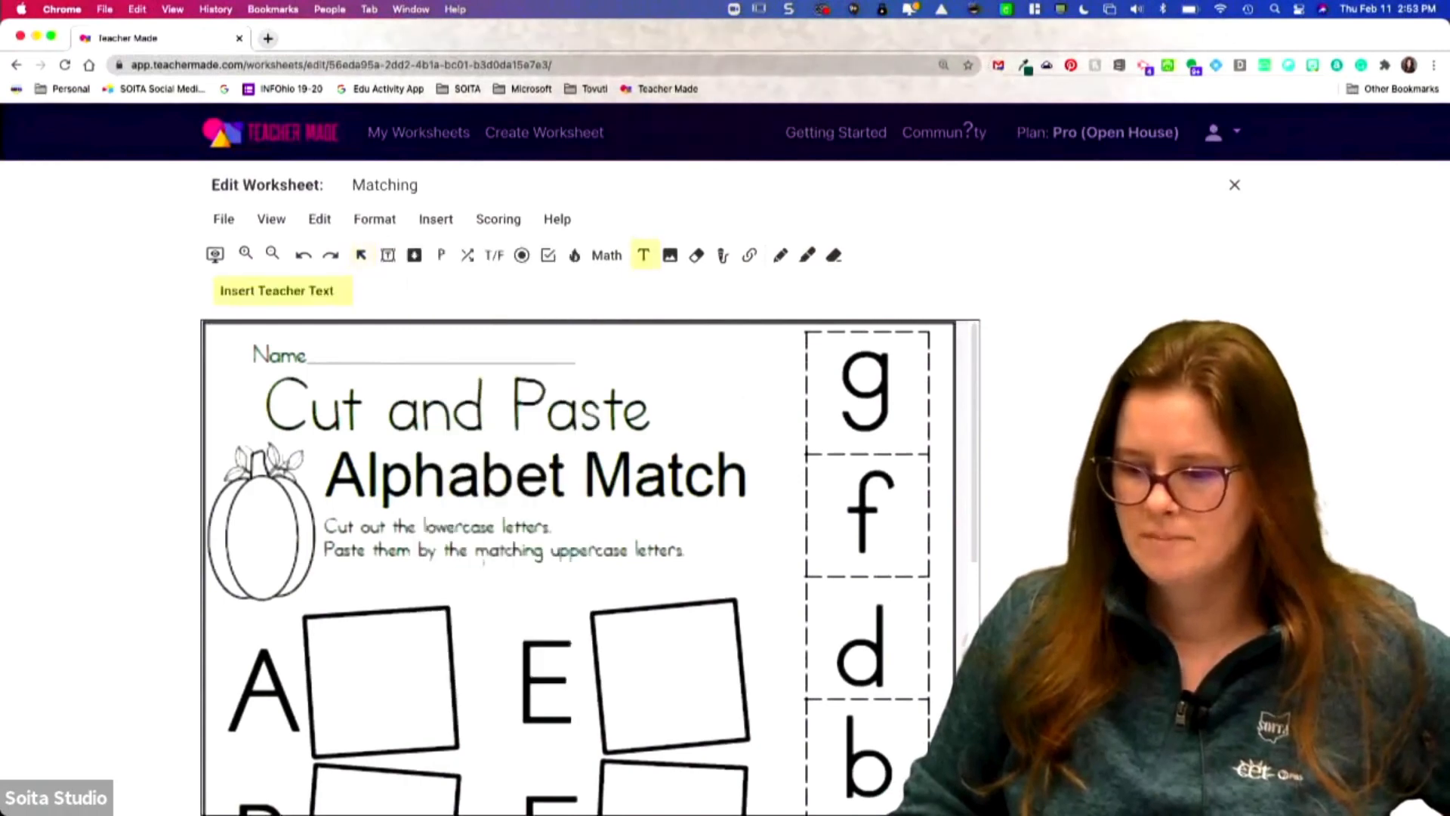
pyautogui.moveTo(233, 345); pyautogui.dragTo(751, 575)
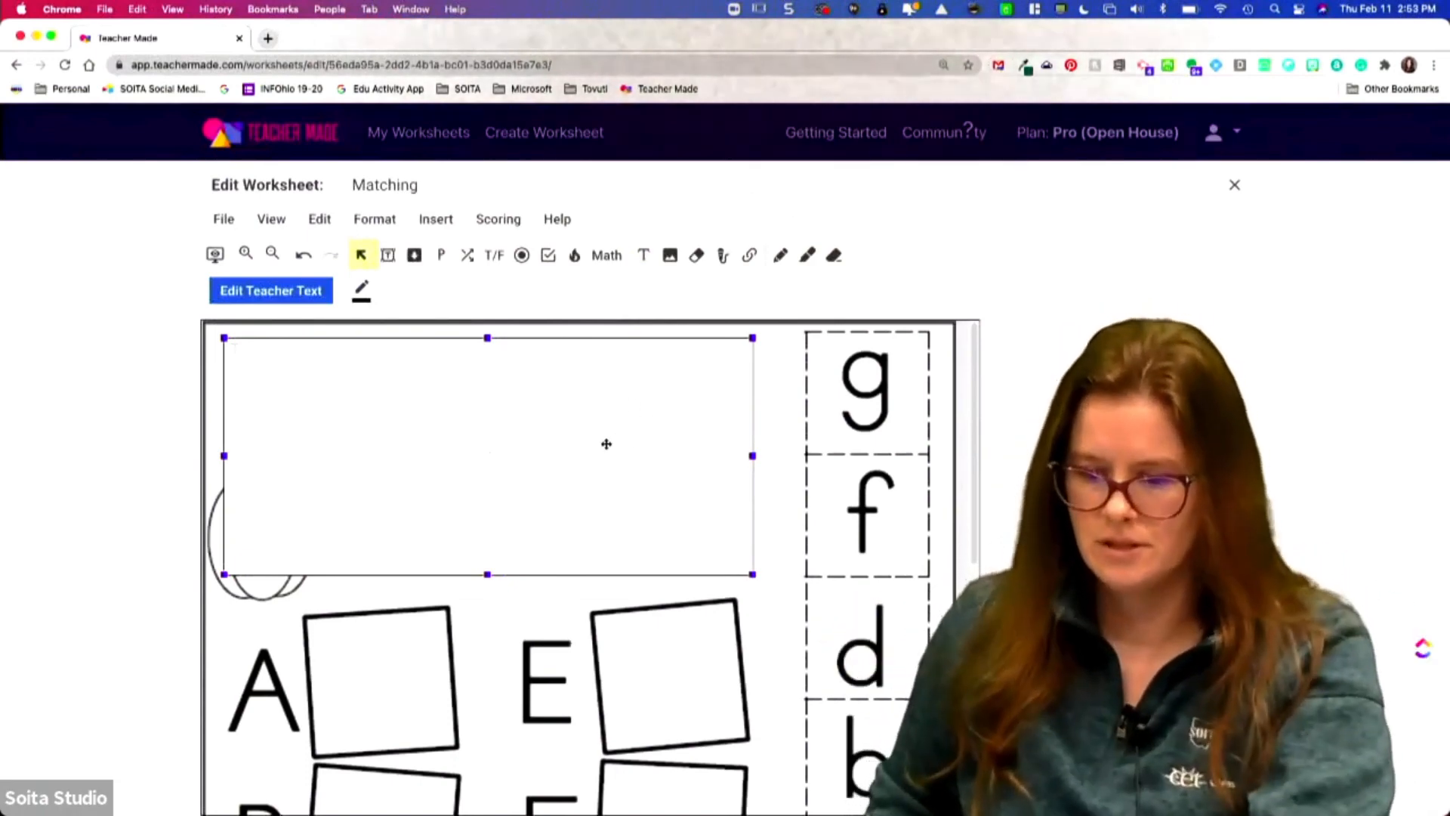
pyautogui.click(283, 290)
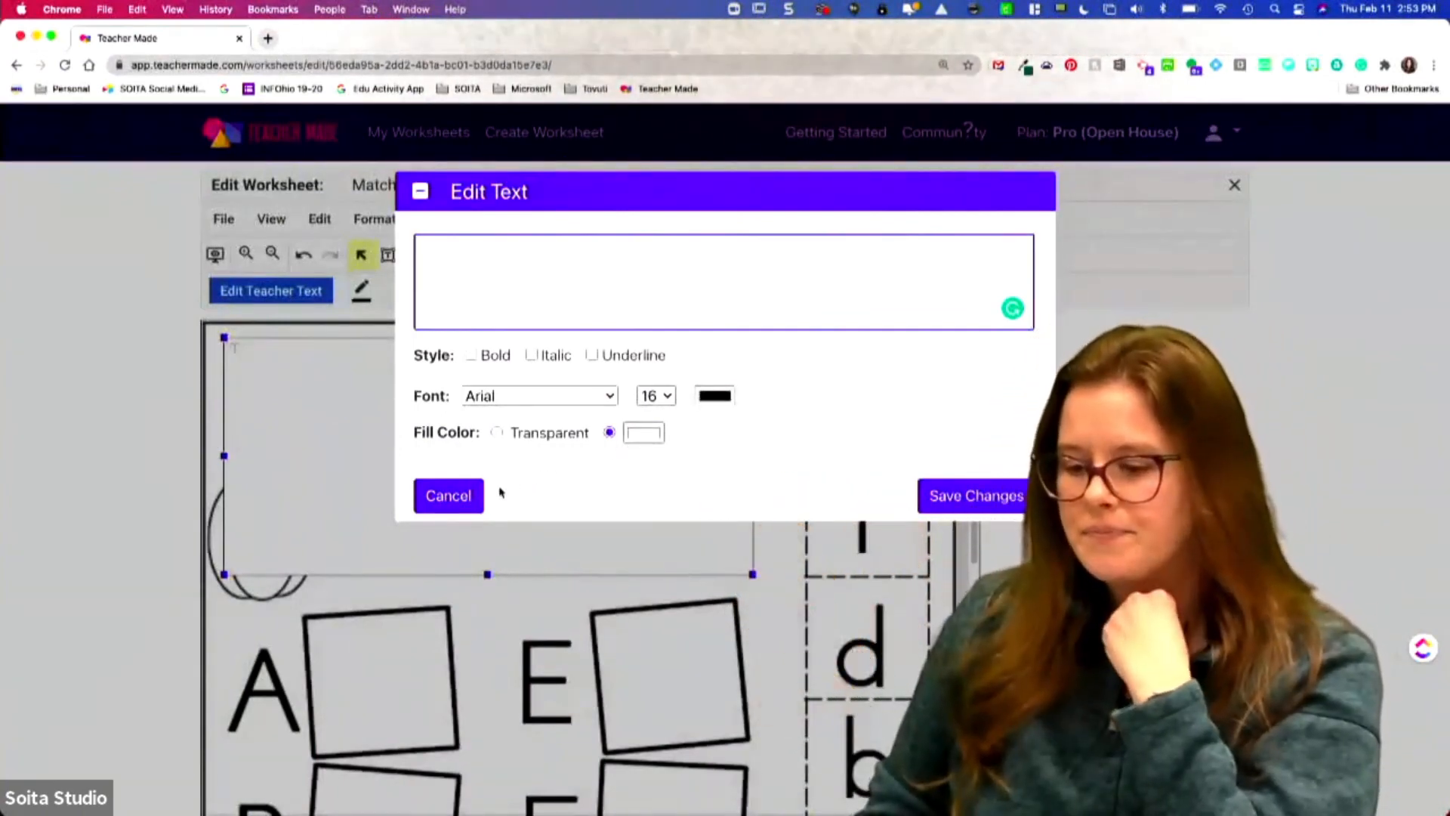
pyautogui.click(449, 499)
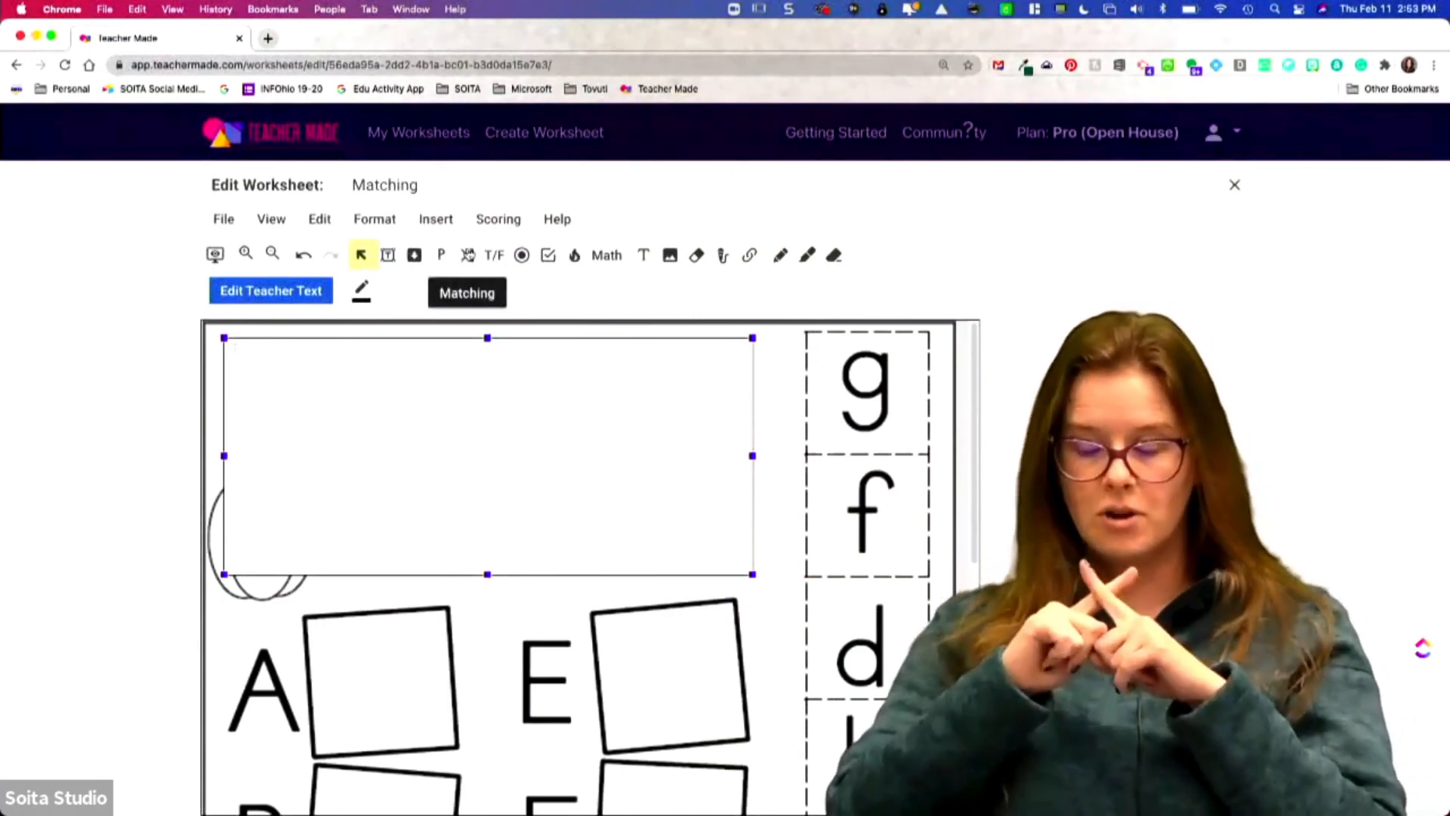
# Step: Insert one matching area over the uppercase A with its box and another over the lowercase a
pyautogui.click(467, 255)
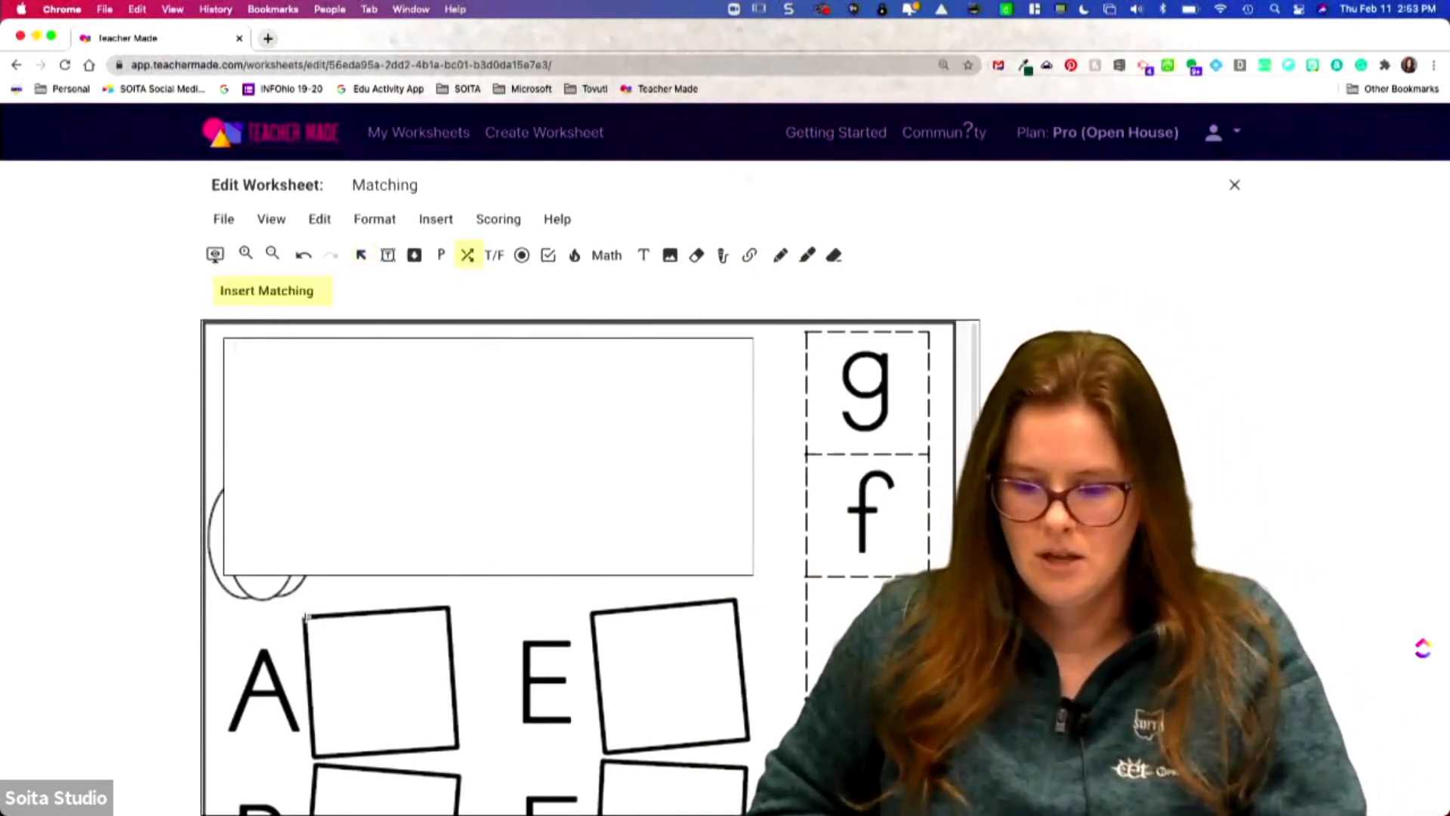
pyautogui.moveTo(305, 616); pyautogui.dragTo(453, 739)
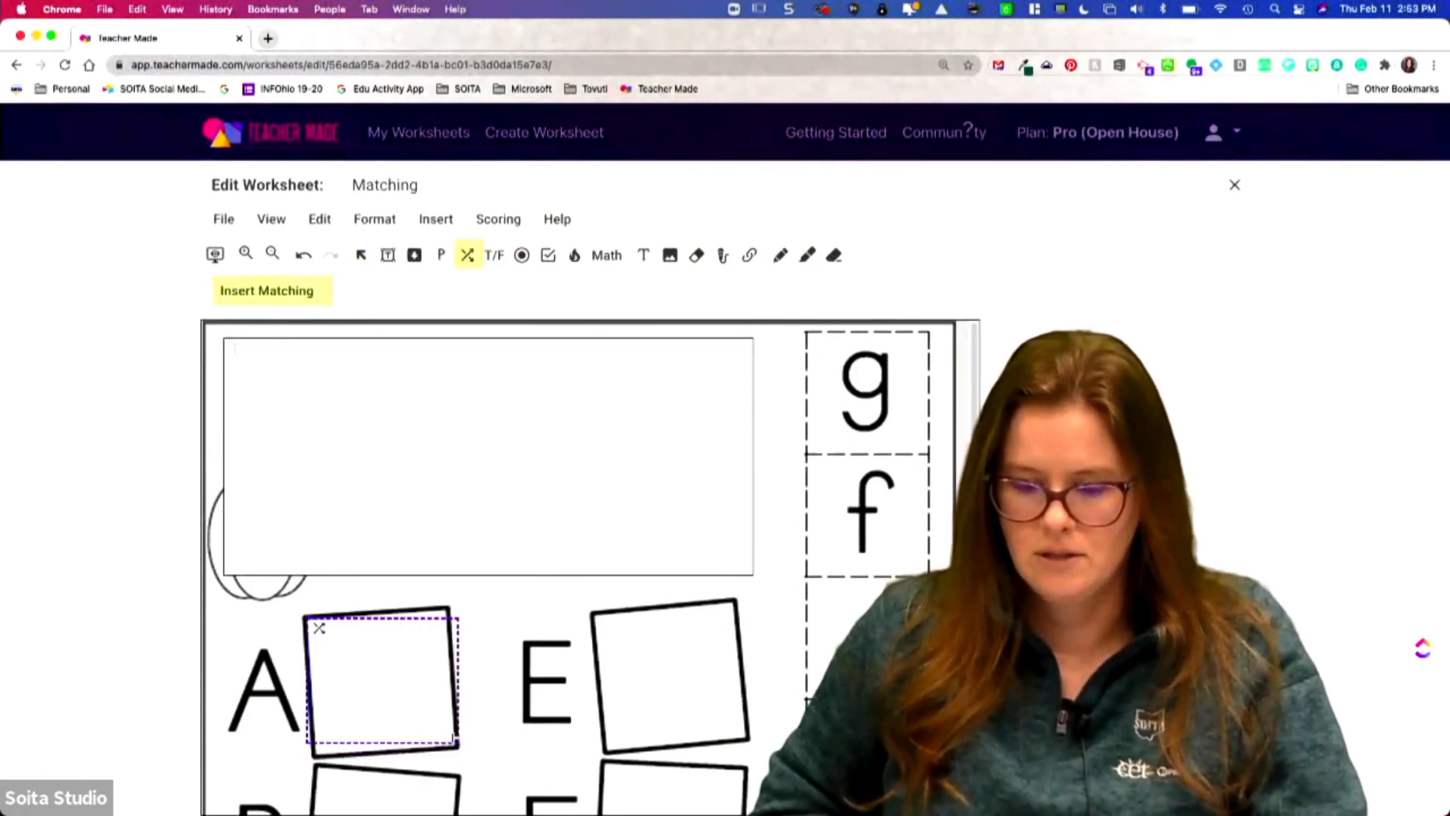
pyautogui.moveTo(306, 678); pyautogui.dragTo(210, 678)
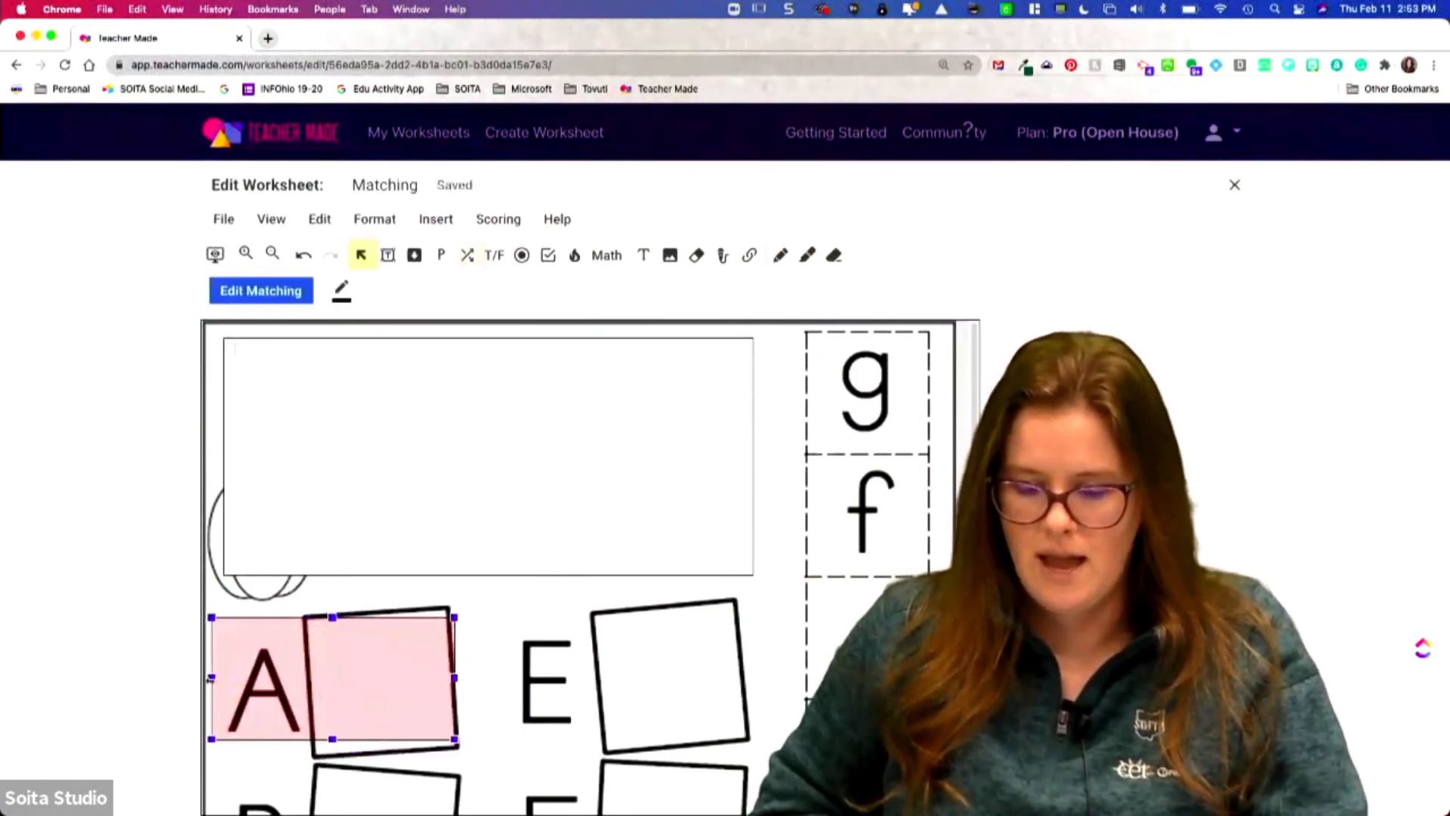
pyautogui.scroll(-2, 596, 574)
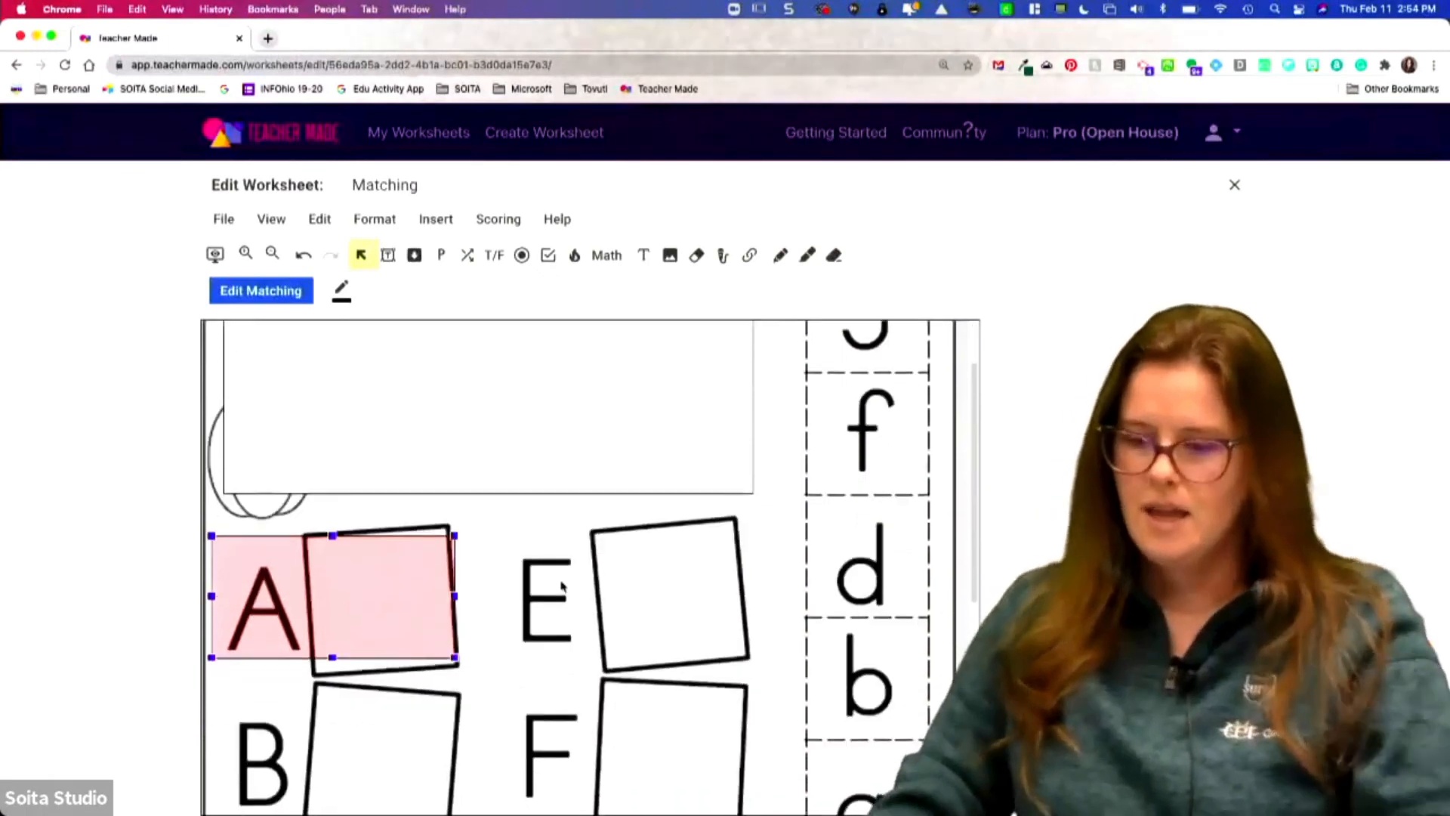
pyautogui.click(467, 255)
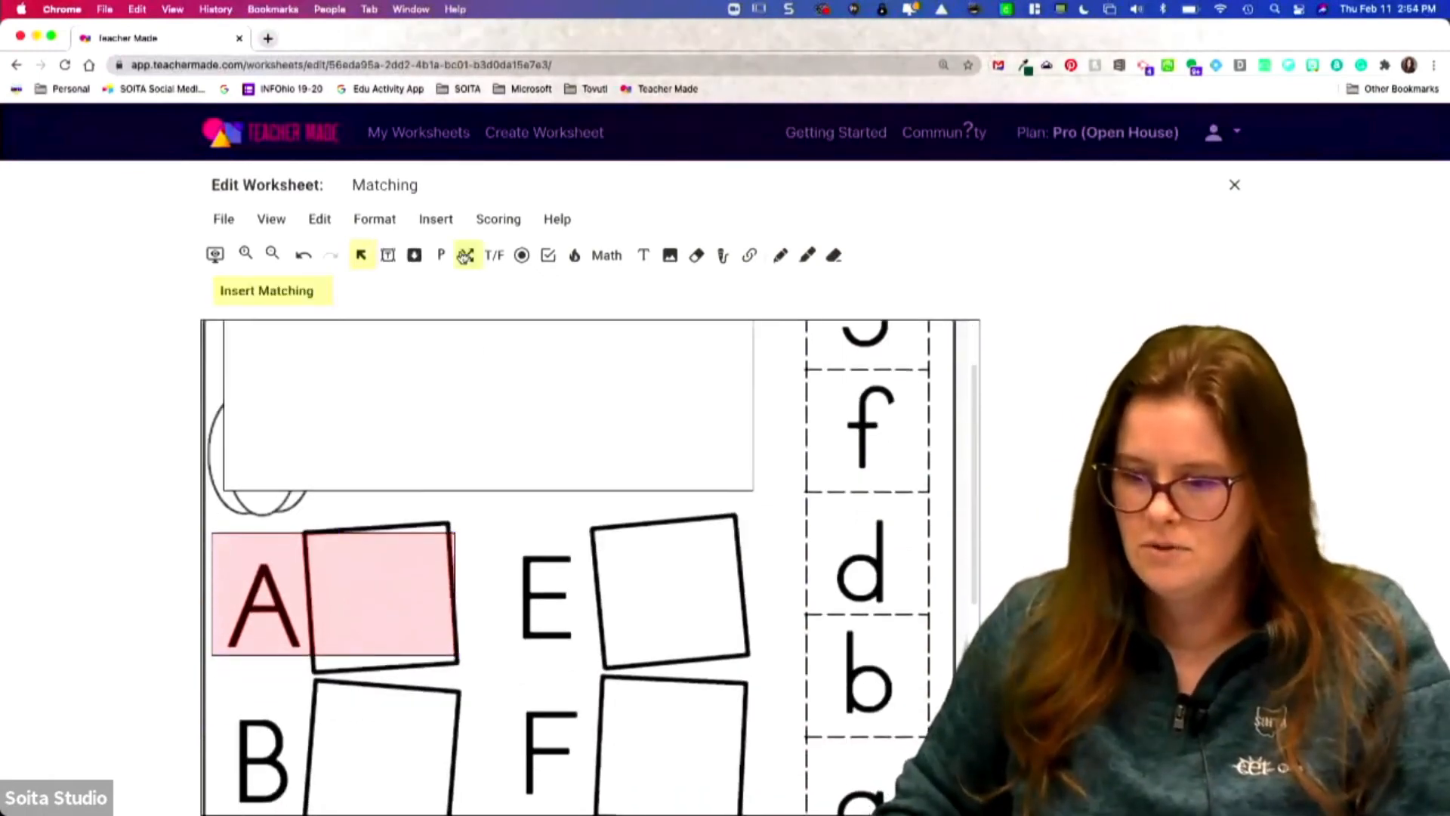
pyautogui.scroll(-7, 859, 625)
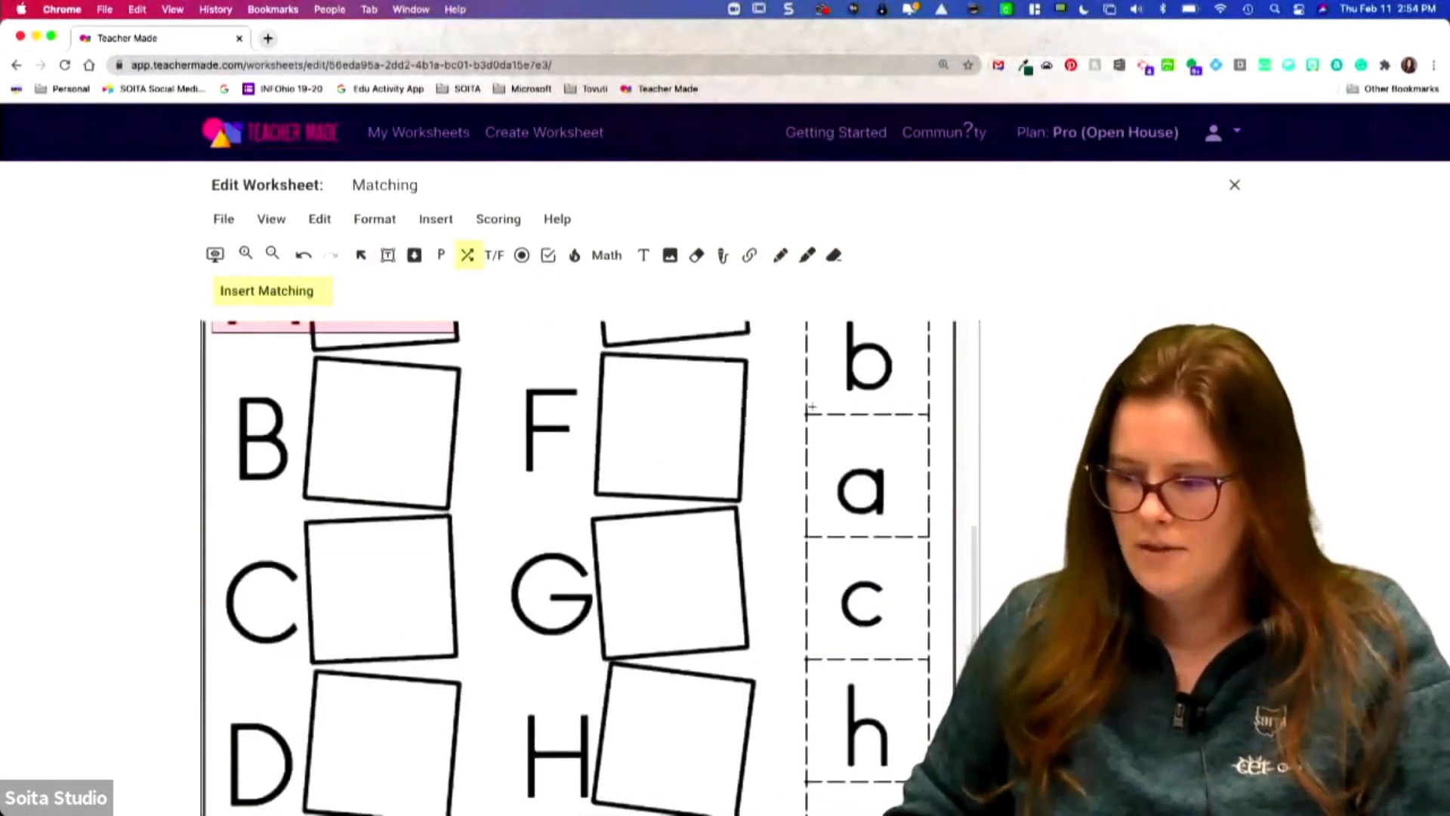
pyautogui.moveTo(808, 414); pyautogui.dragTo(927, 536)
pyautogui.scroll(4, 869, 574)
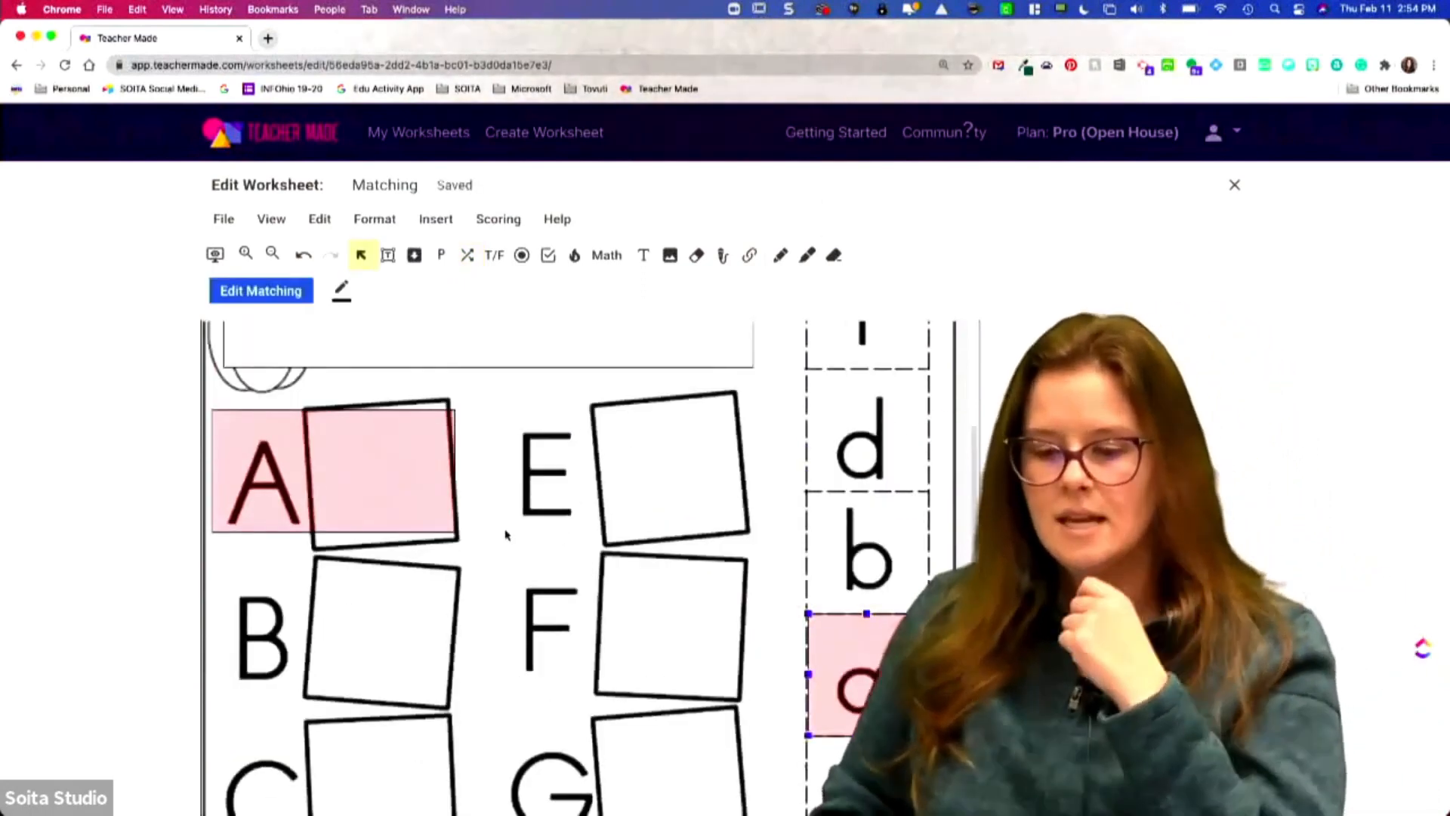
# Step: Pair the uppercase A matching area with the lowercase a area and save the match with 1 point
pyautogui.click(392, 508)
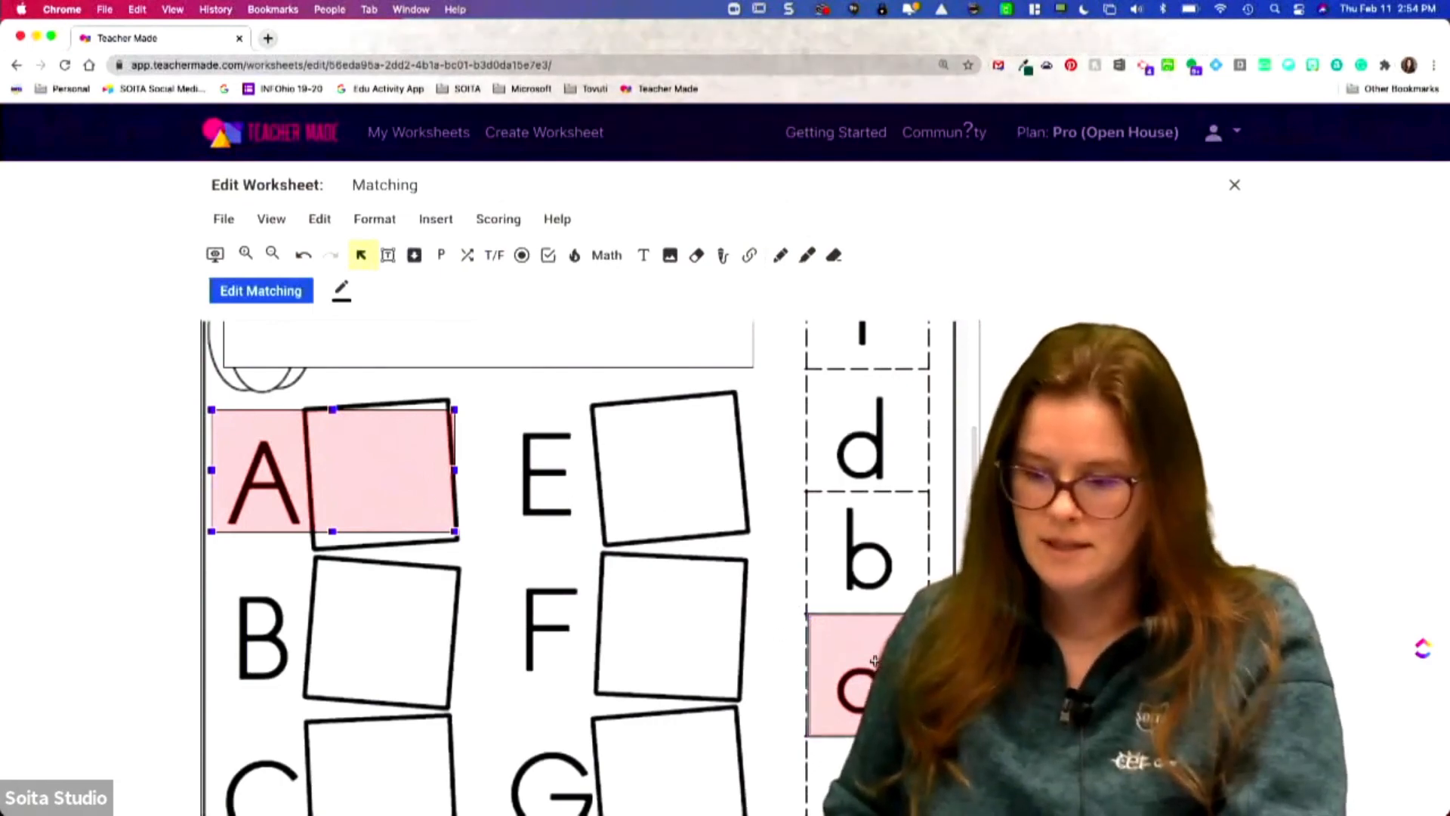
pyautogui.click(874, 661)
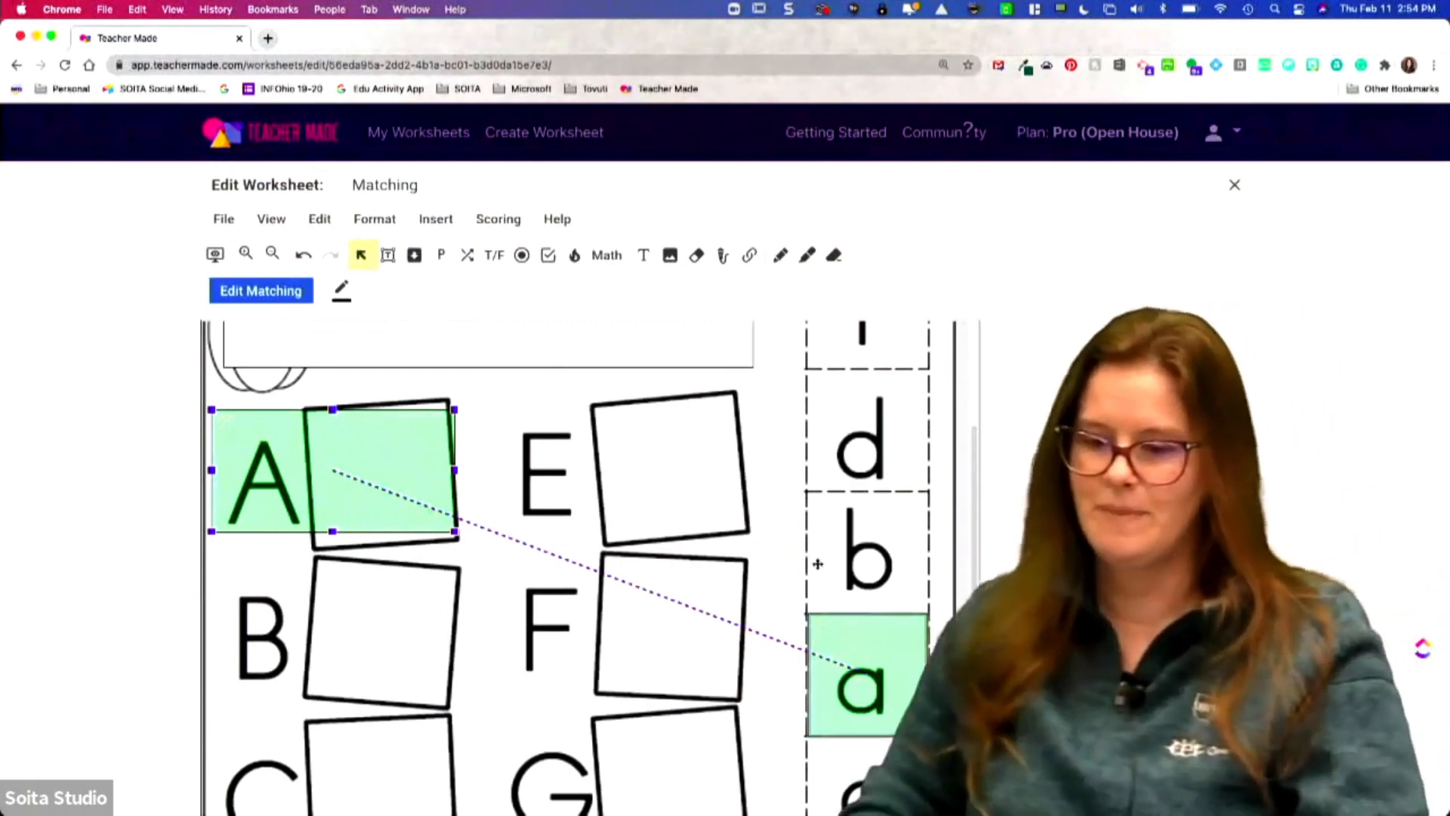
pyautogui.click(242, 287)
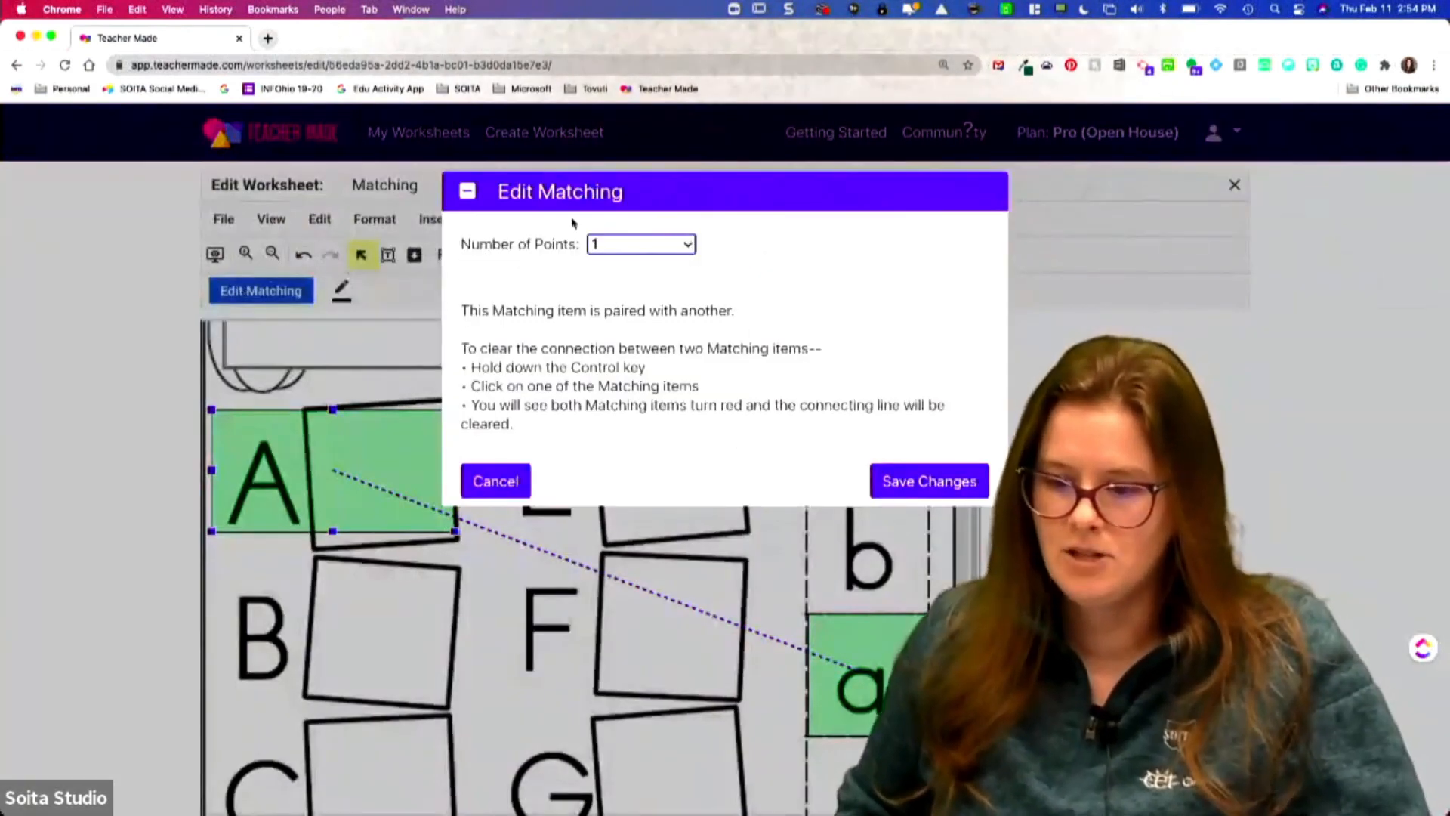
pyautogui.click(644, 250)
pyautogui.click(743, 240)
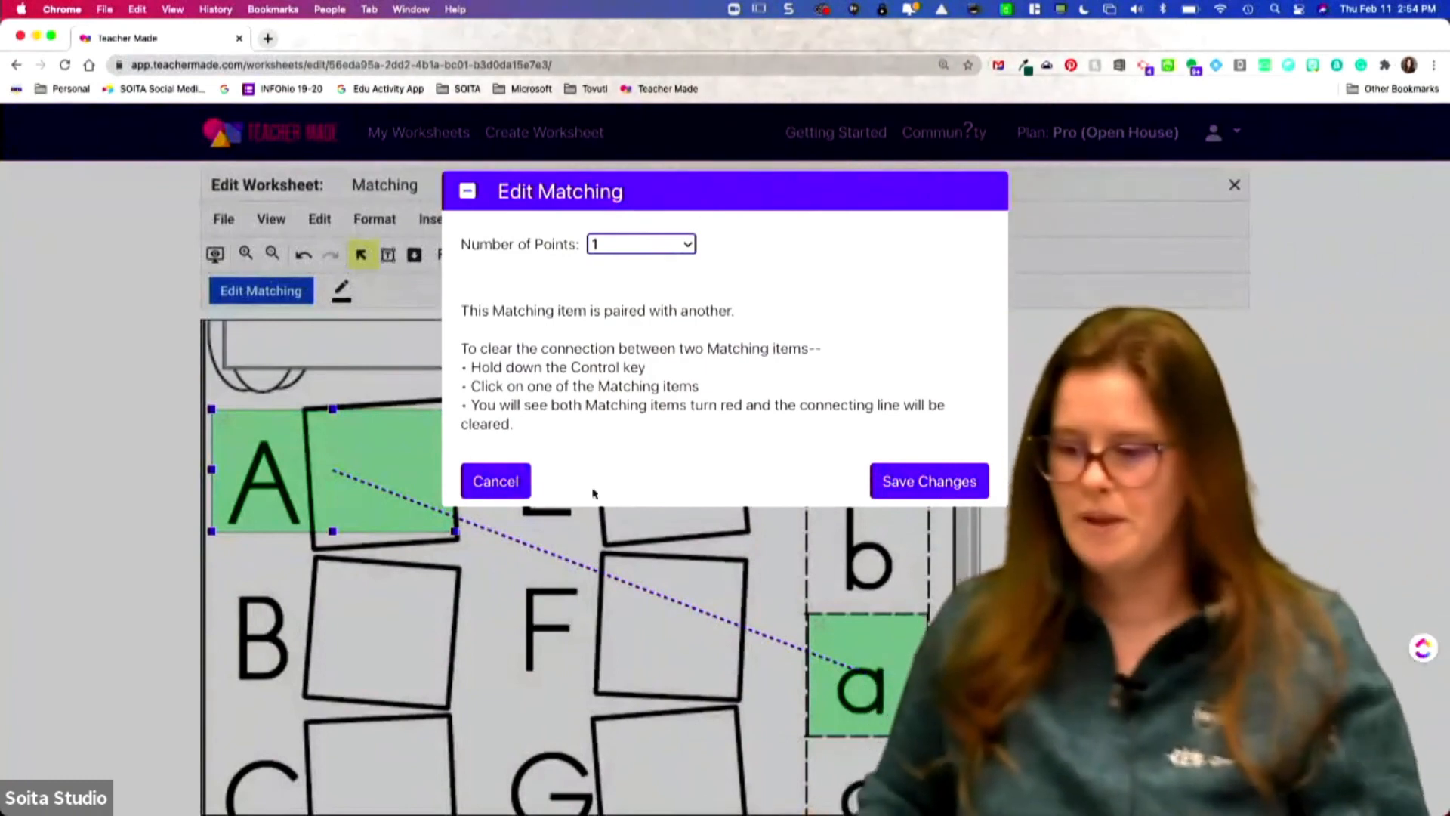
pyautogui.click(496, 483)
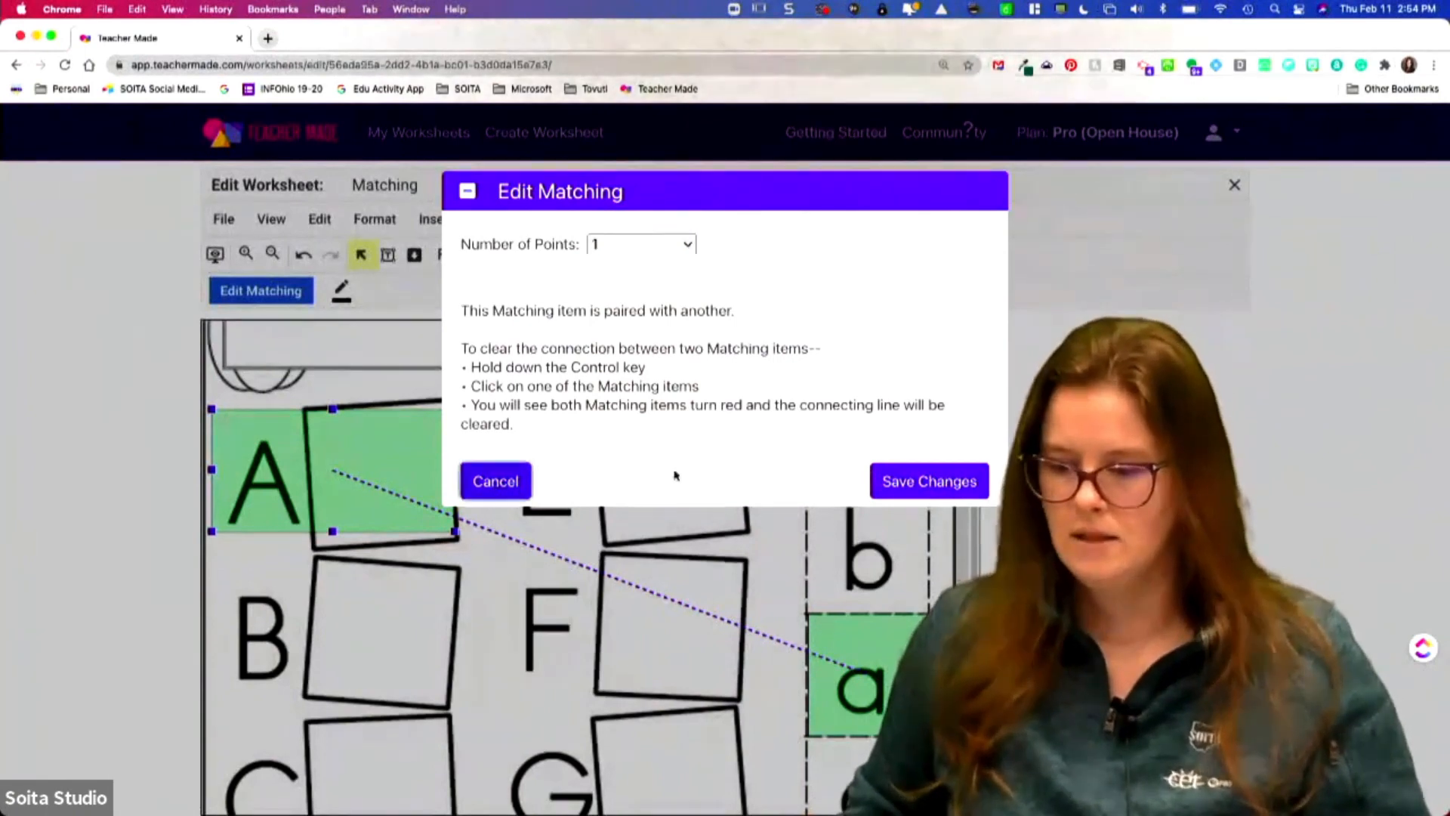
pyautogui.click(932, 481)
# Step: Insert one matching area over the uppercase B with its box and another over the lowercase b
pyautogui.click(469, 256)
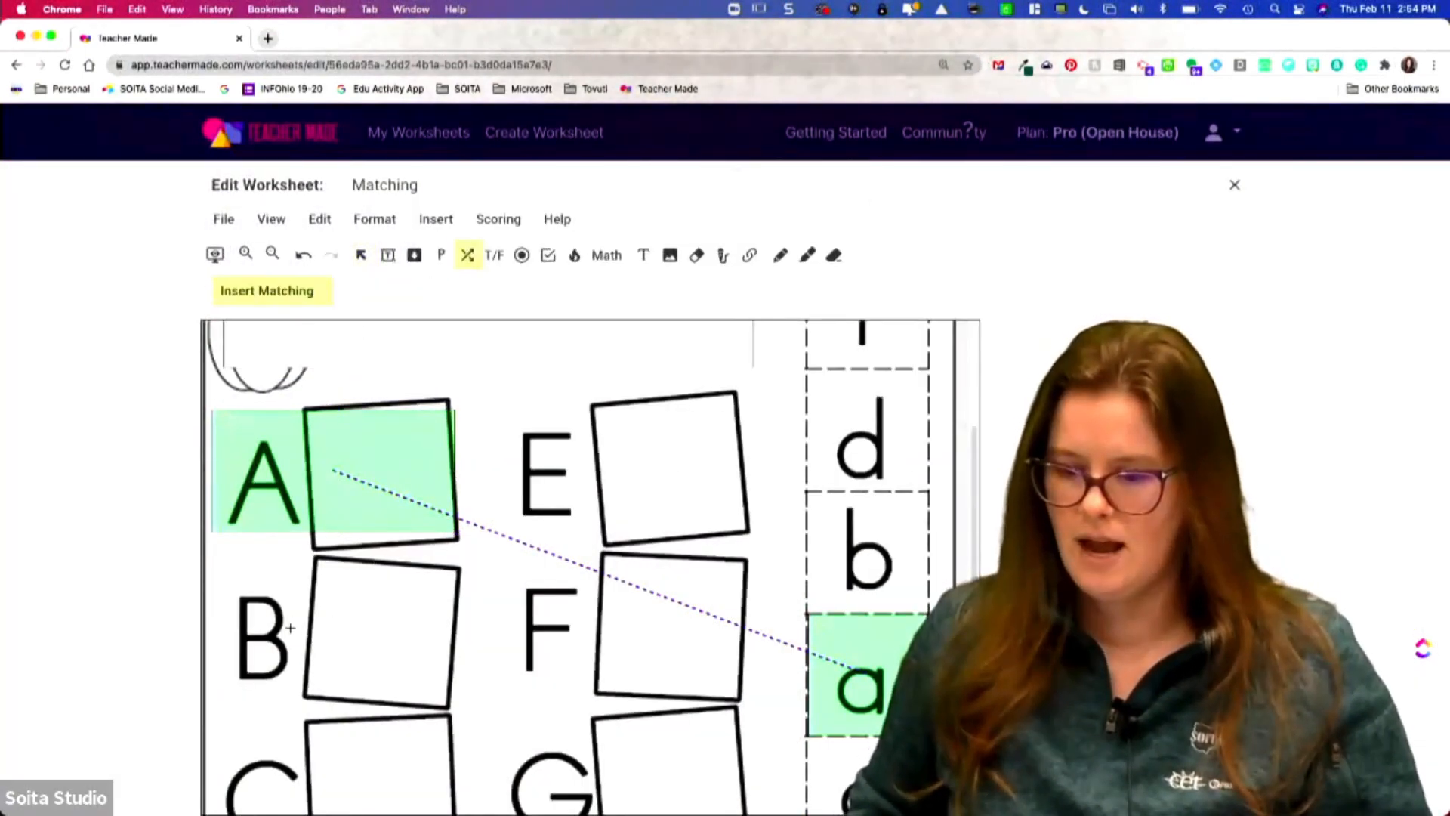
pyautogui.moveTo(217, 568); pyautogui.dragTo(452, 694)
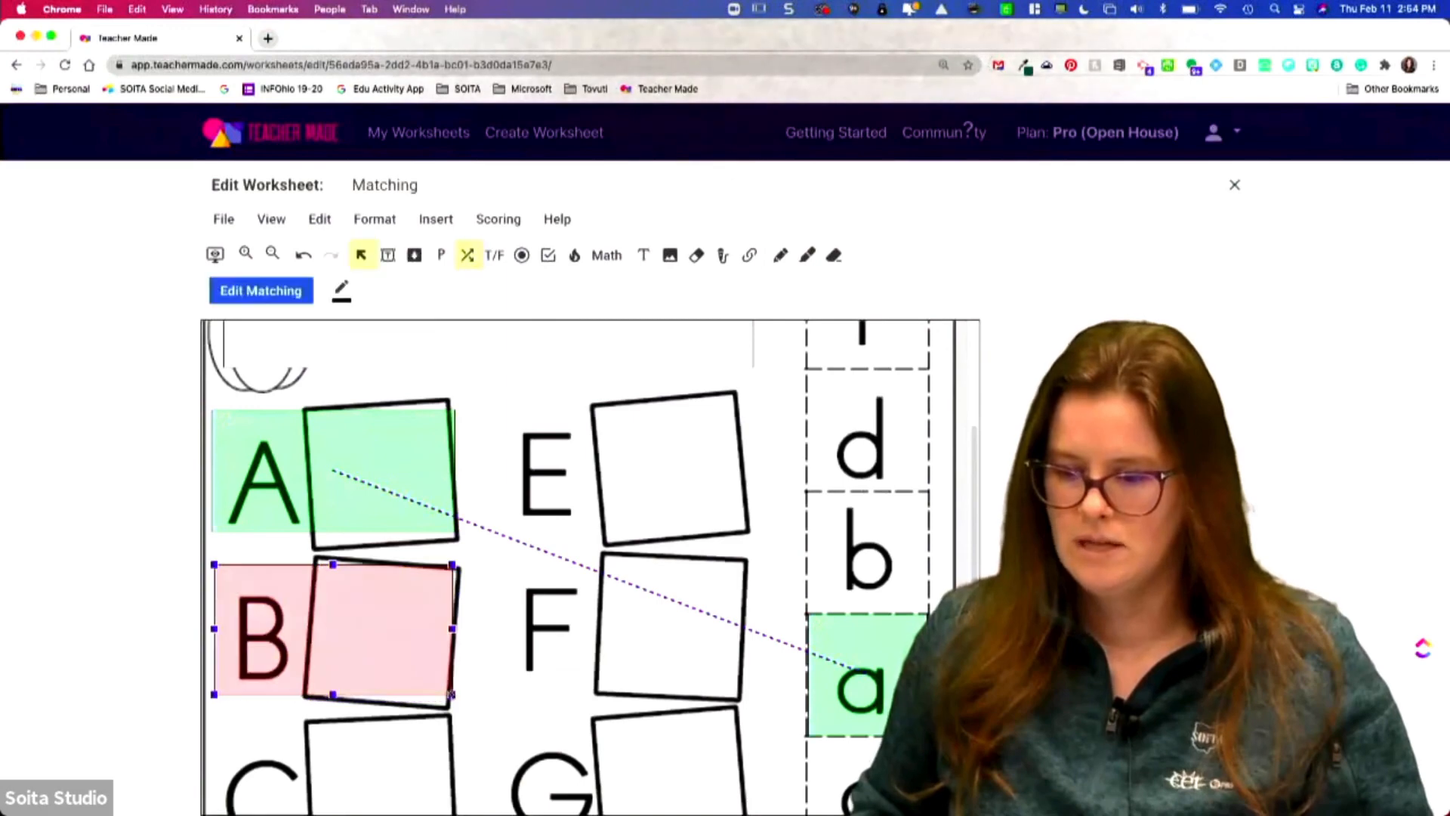
pyautogui.click(467, 256)
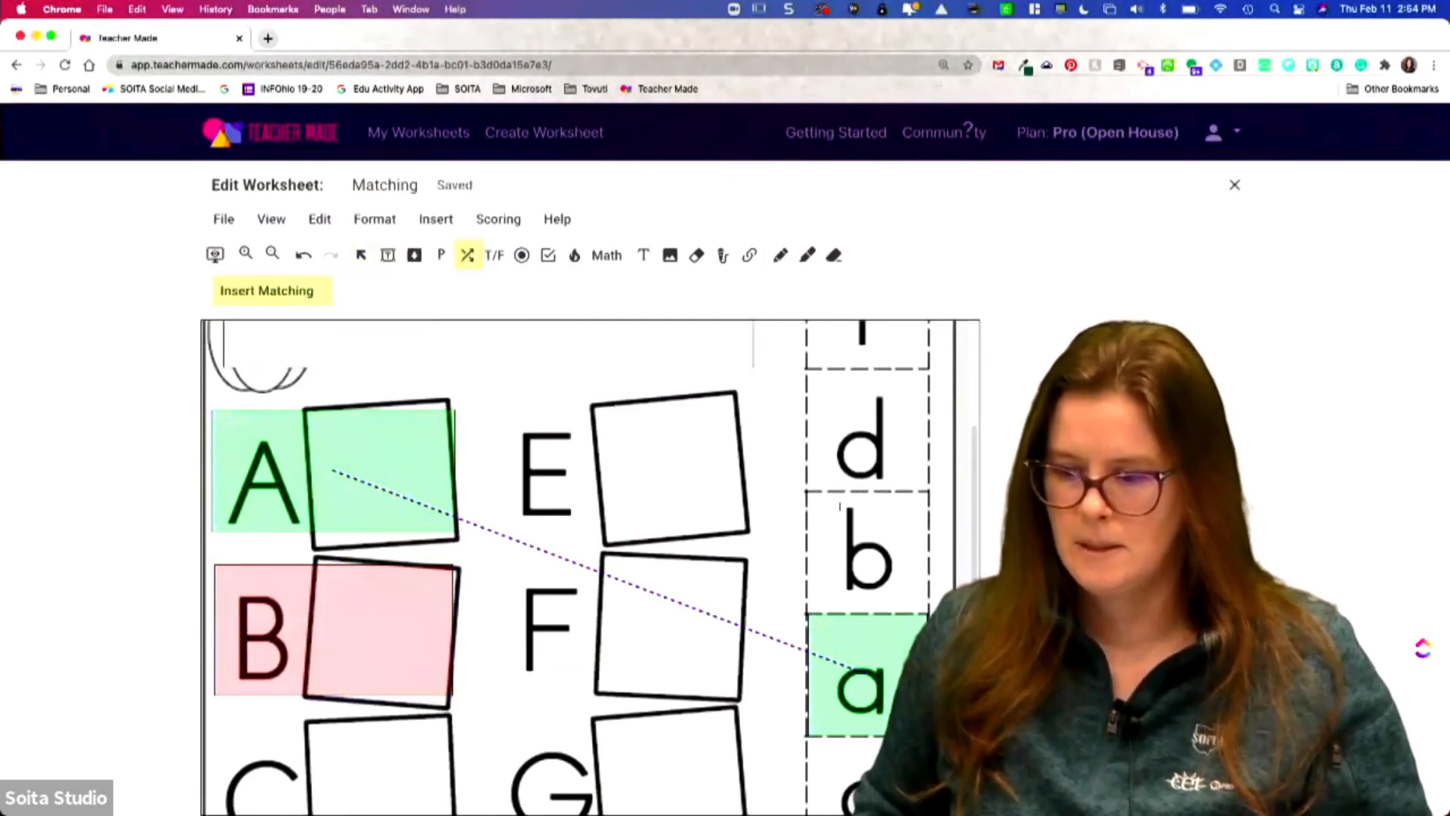
pyautogui.moveTo(807, 491); pyautogui.dragTo(922, 605)
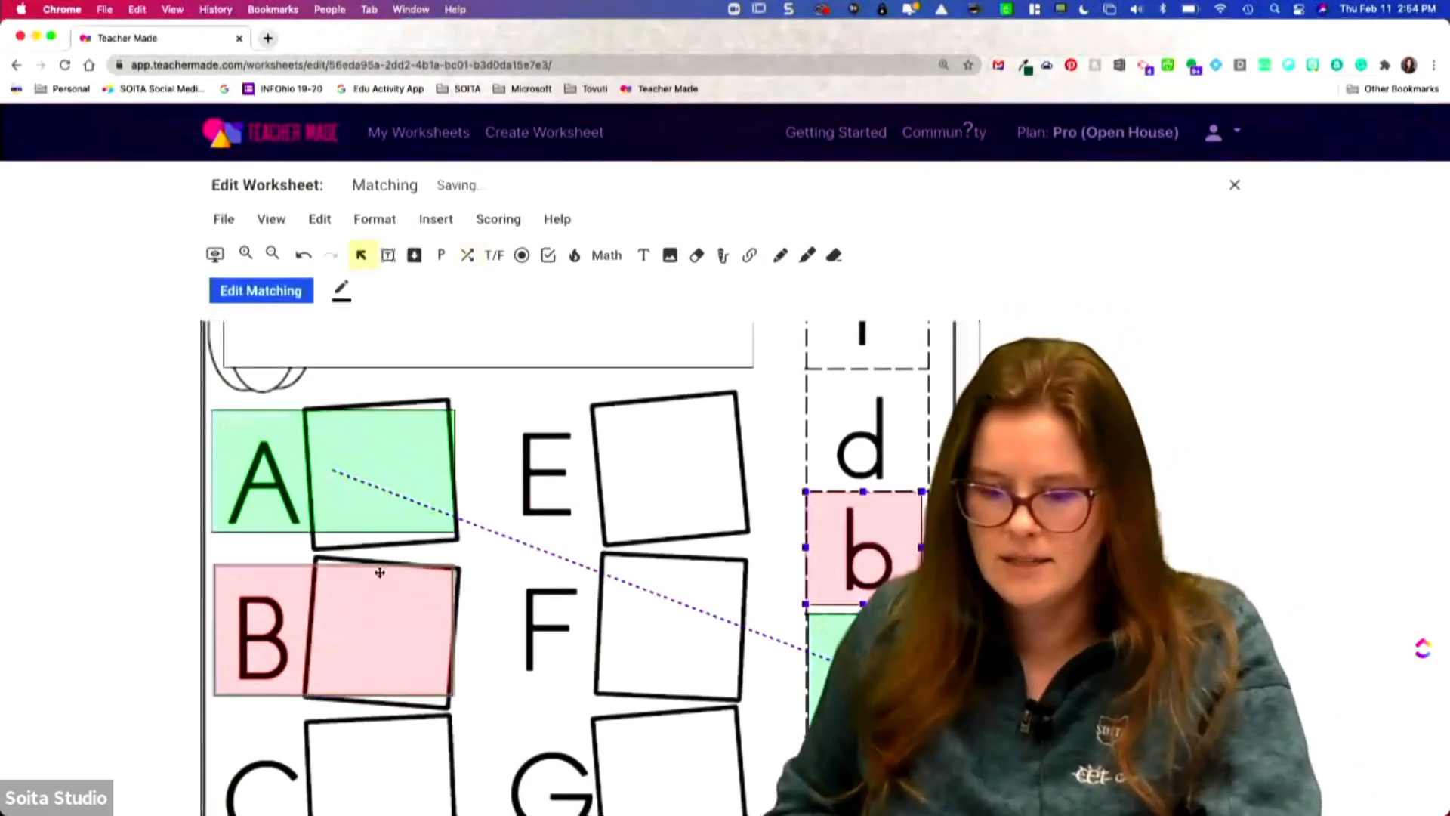
# Step: Pair uppercase B with lowercase b, and add a paired set of matching areas over uppercase C with its box and lowercase c
pyautogui.click(839, 551)
pyautogui.scroll(-3, 604, 555)
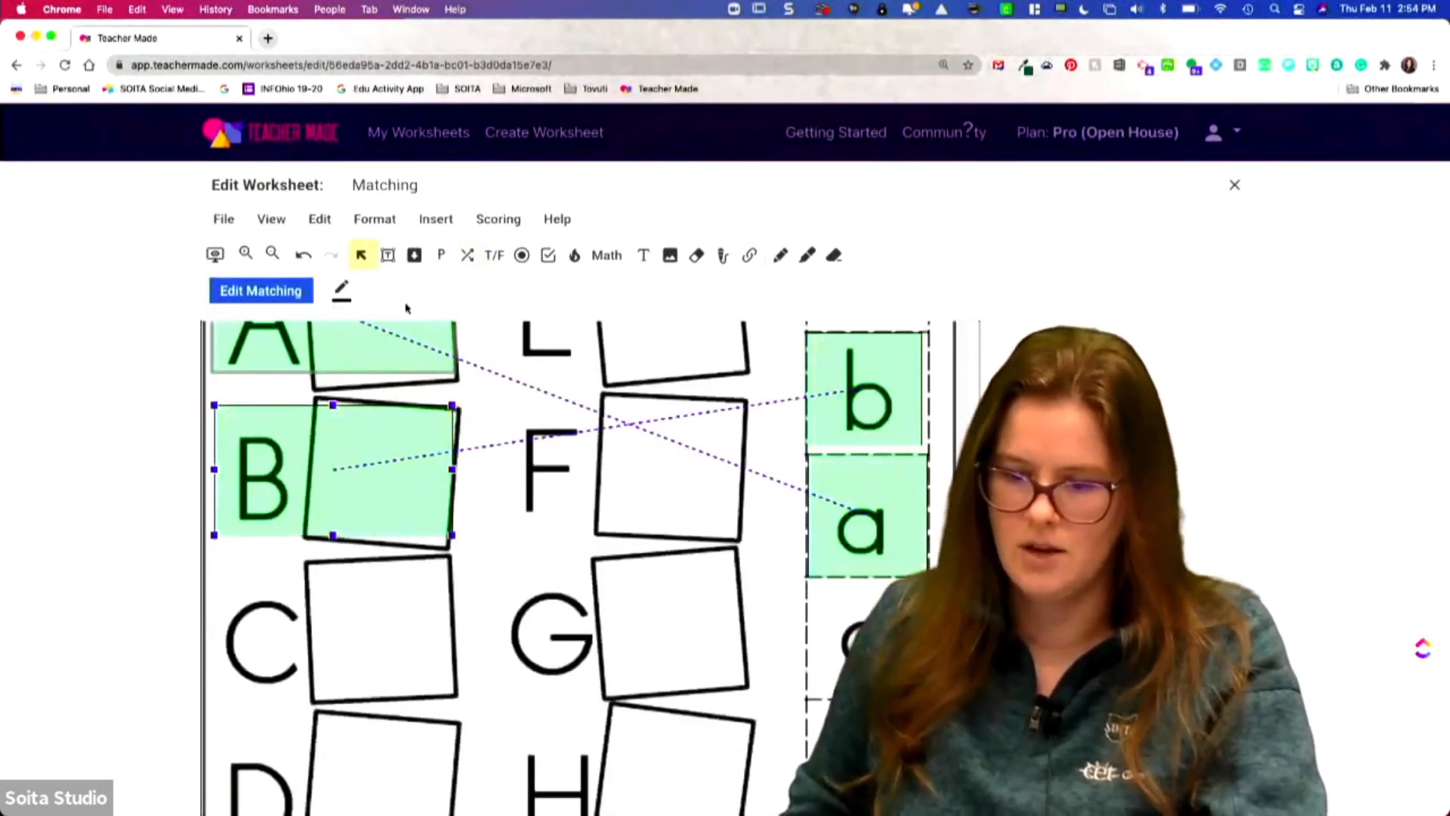
pyautogui.click(468, 256)
pyautogui.moveTo(236, 575); pyautogui.dragTo(462, 703)
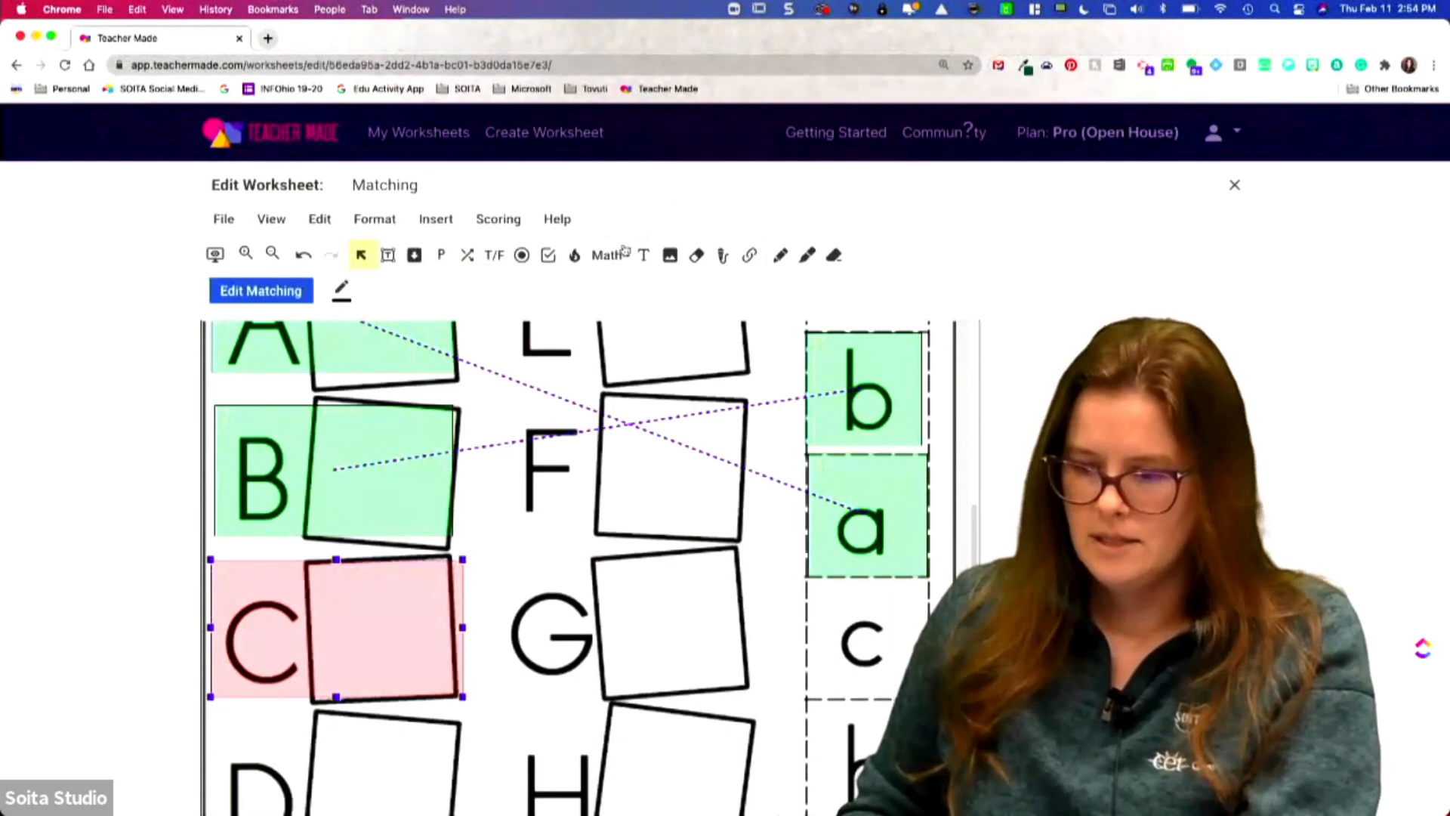
pyautogui.click(469, 257)
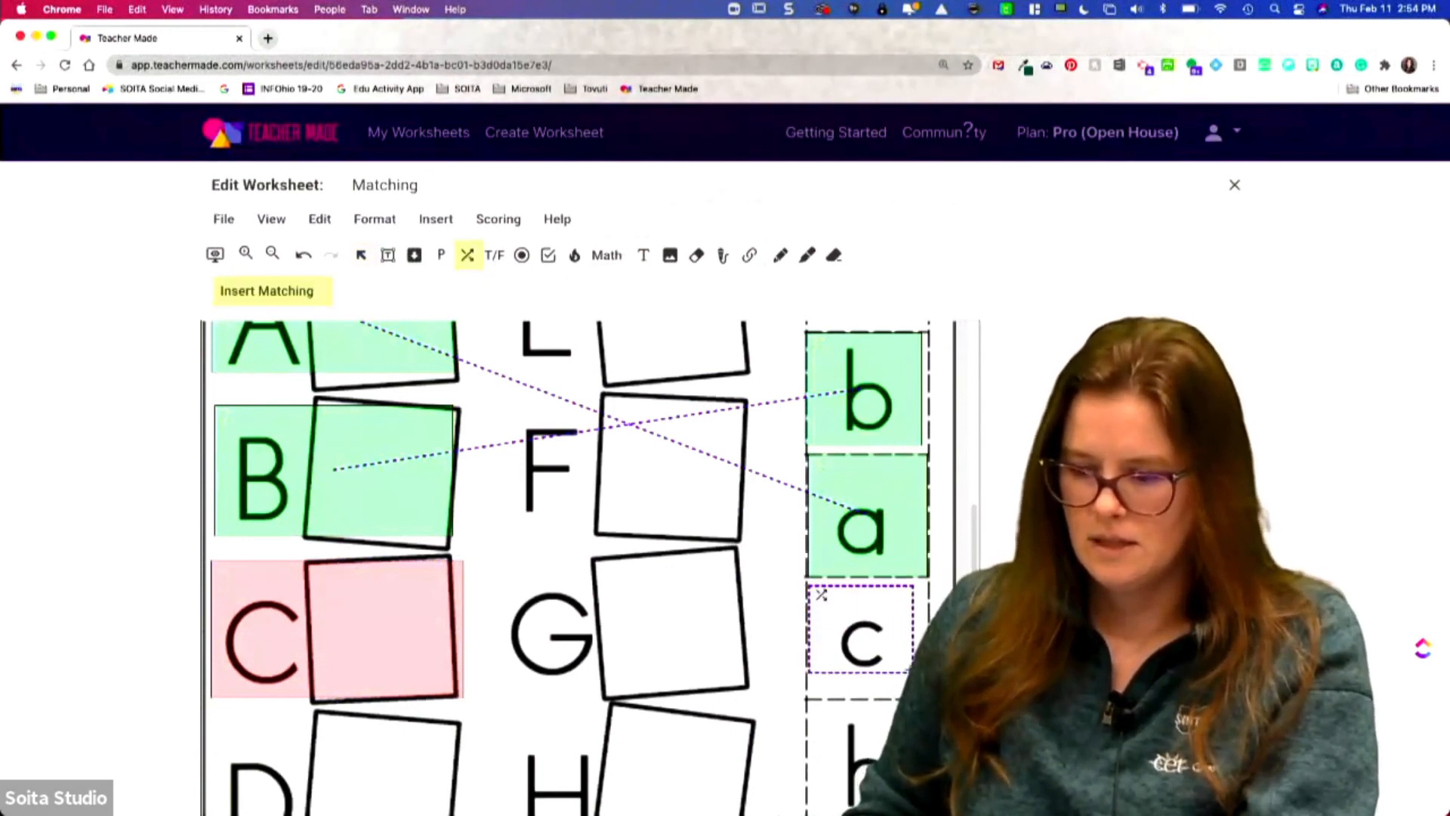
pyautogui.moveTo(821, 595); pyautogui.dragTo(437, 648)
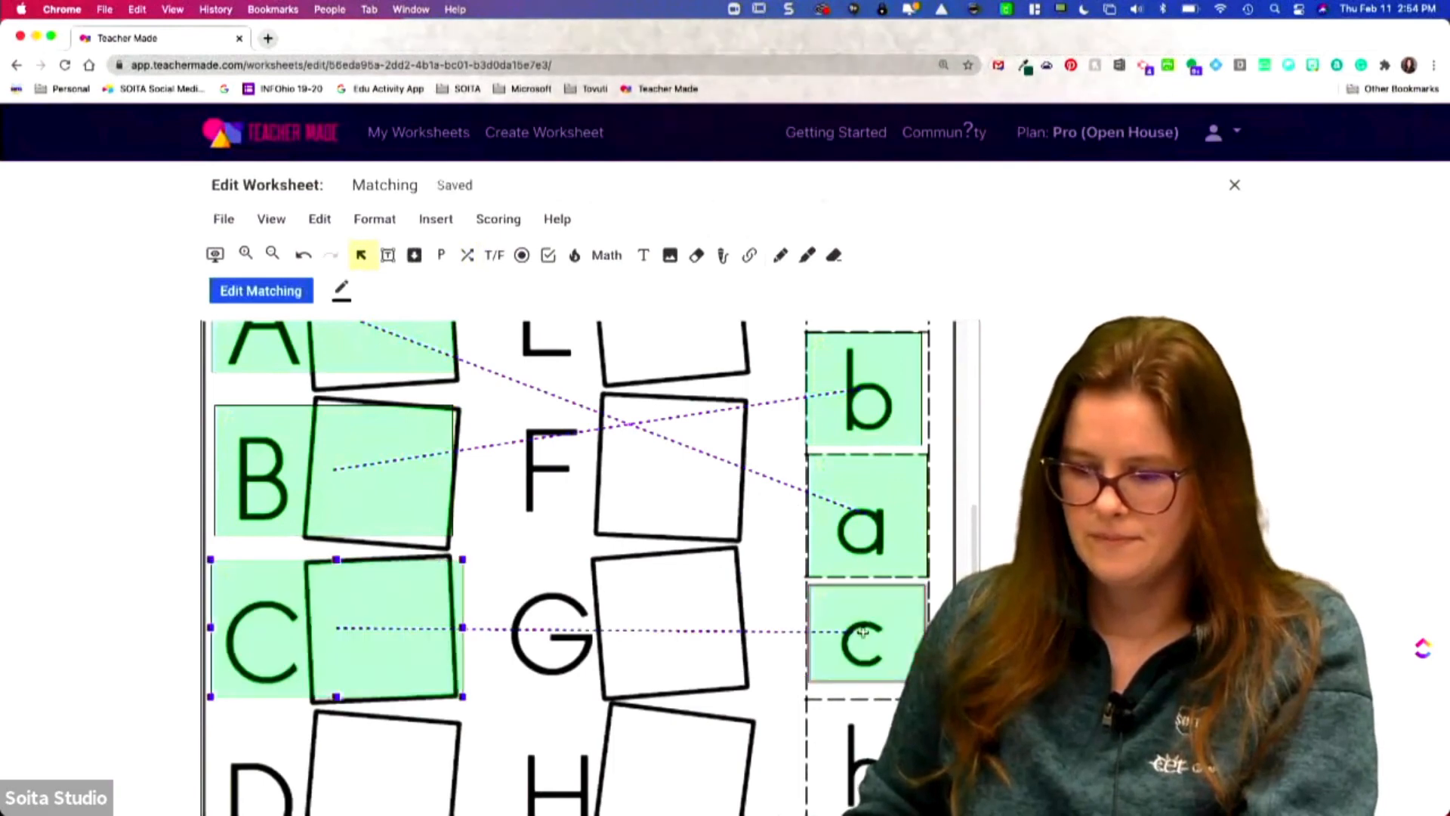
# Step: Insert matching areas over the uppercase D with its box and the lowercase d, and pair them
pyautogui.scroll(-3, 592, 658)
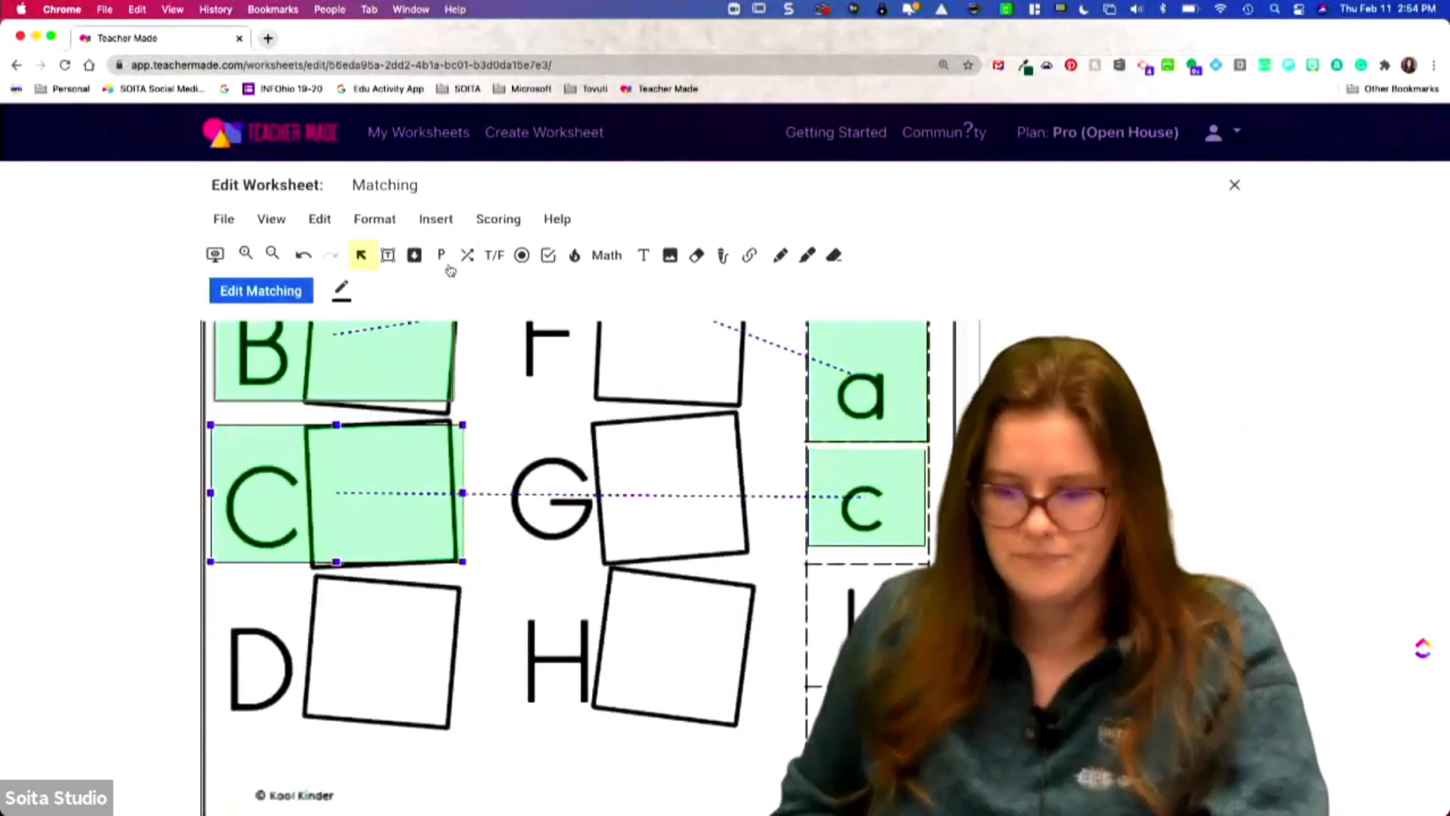
pyautogui.click(467, 255)
pyautogui.moveTo(217, 578); pyautogui.dragTo(453, 729)
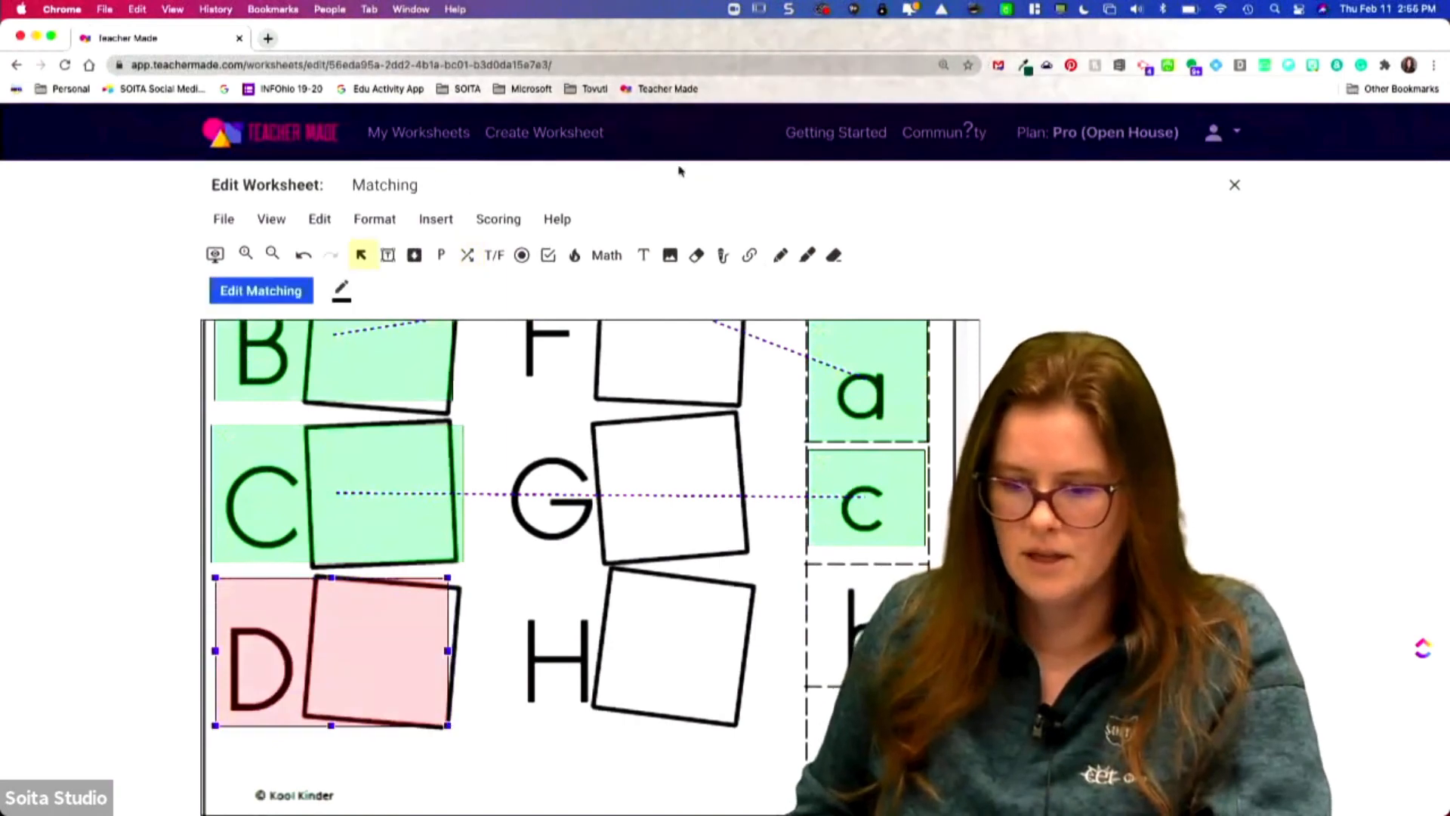
pyautogui.click(466, 256)
pyautogui.scroll(9, 839, 391)
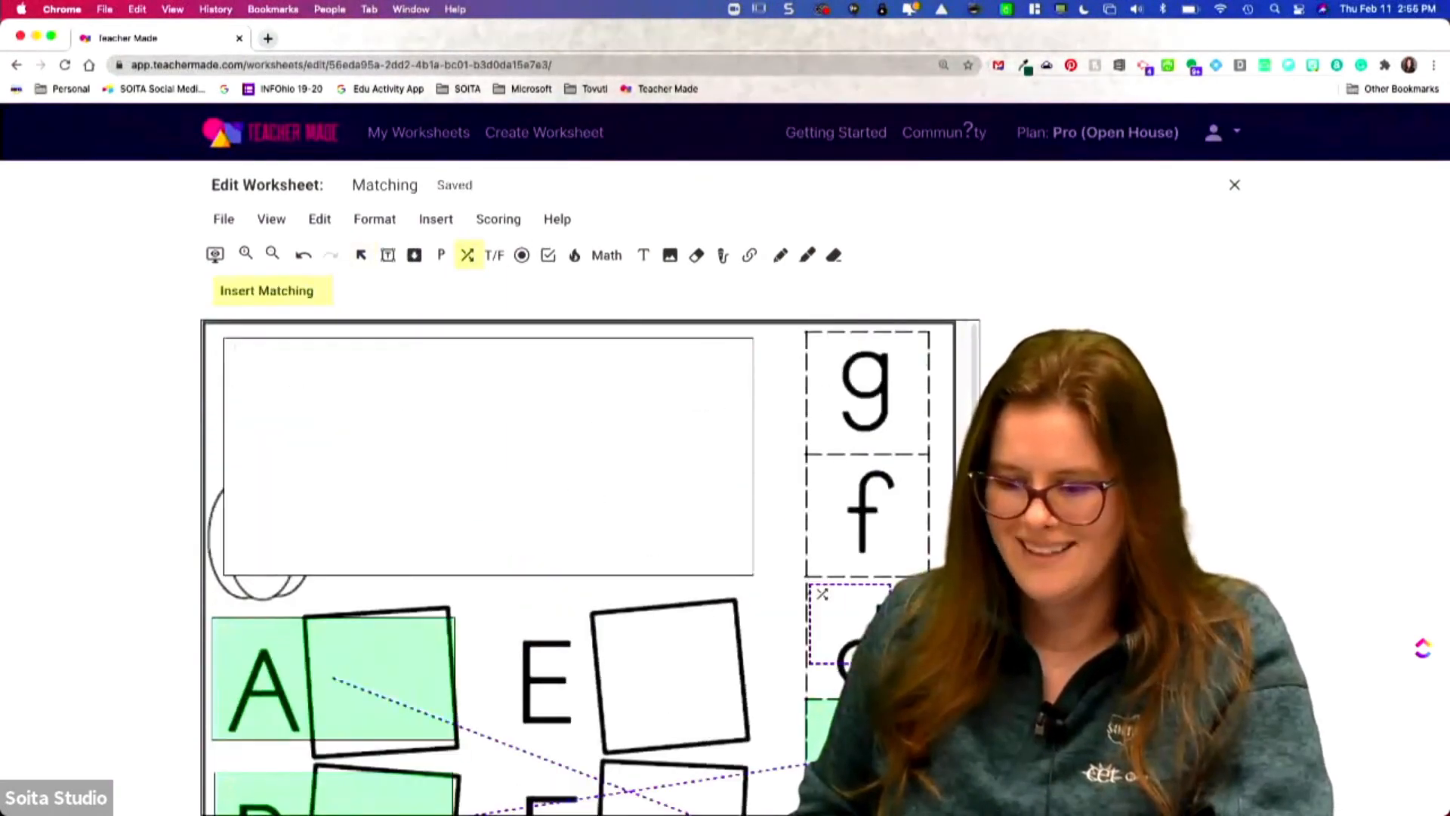
pyautogui.moveTo(808, 584); pyautogui.dragTo(915, 687)
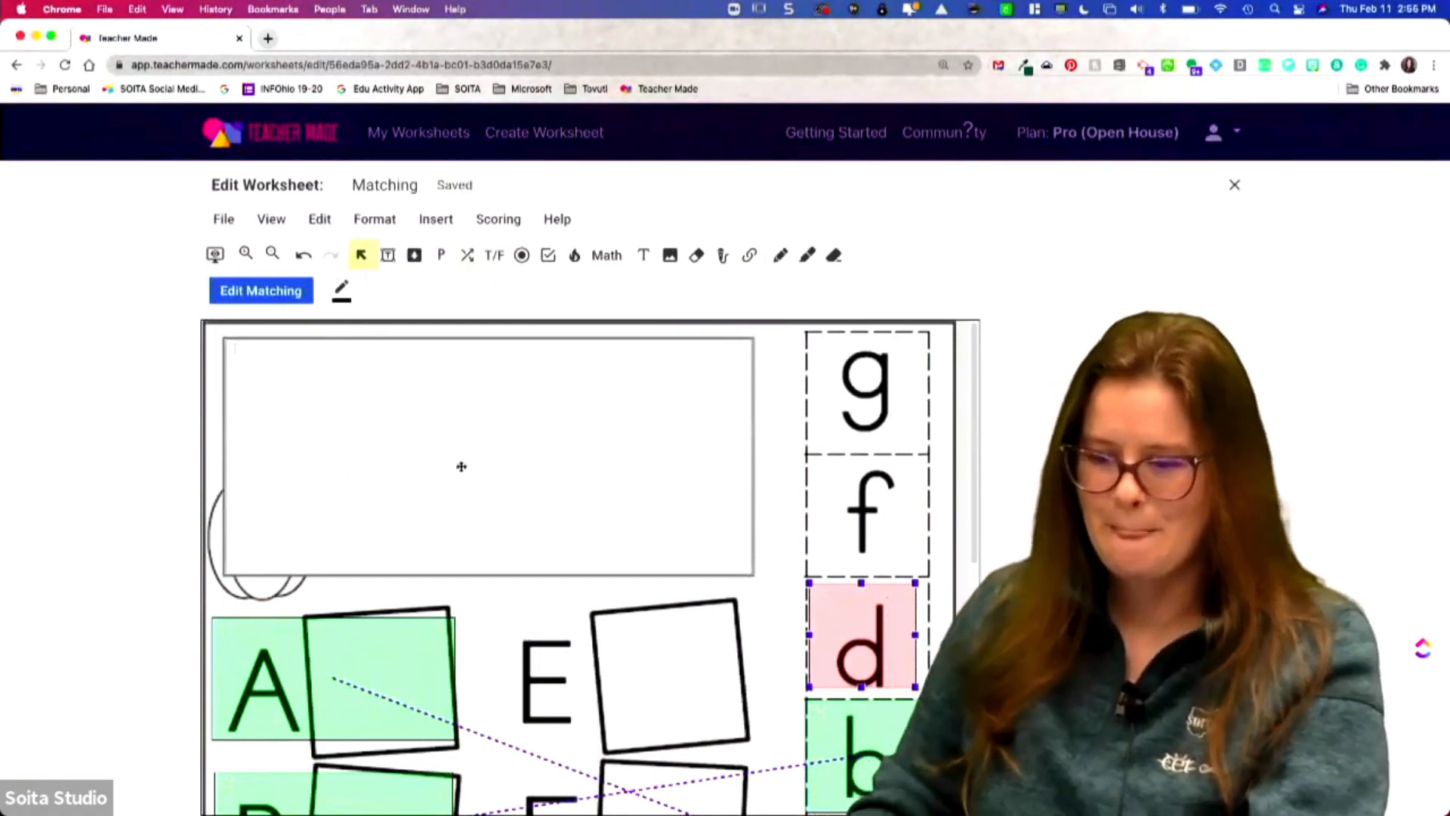
pyautogui.scroll(-8, 775, 682)
pyautogui.click(304, 671)
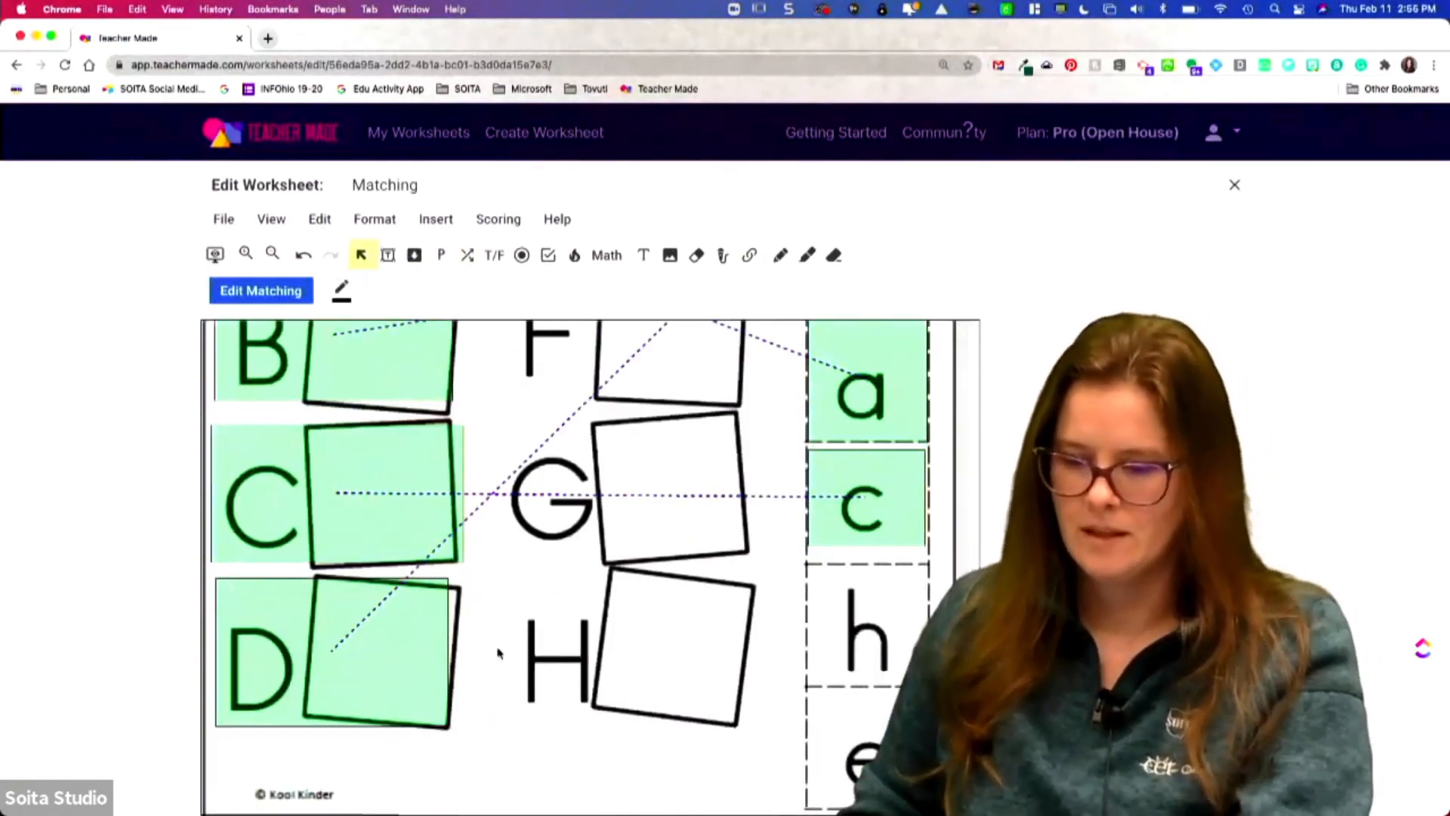
# Step: Insert matching areas over the uppercase E with its box and the lowercase e, and pair them
pyautogui.scroll(9, 499, 653)
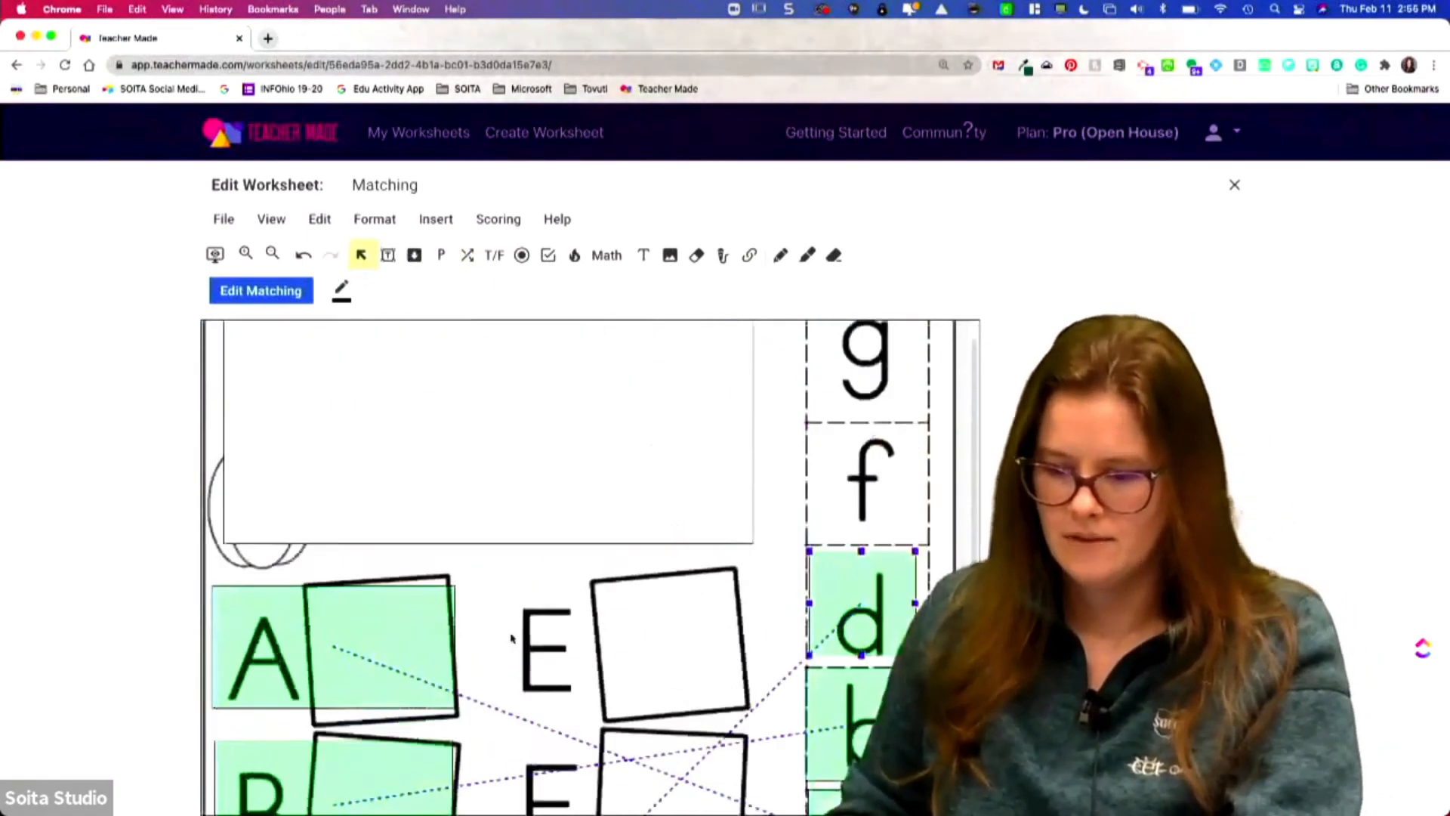
pyautogui.click(460, 256)
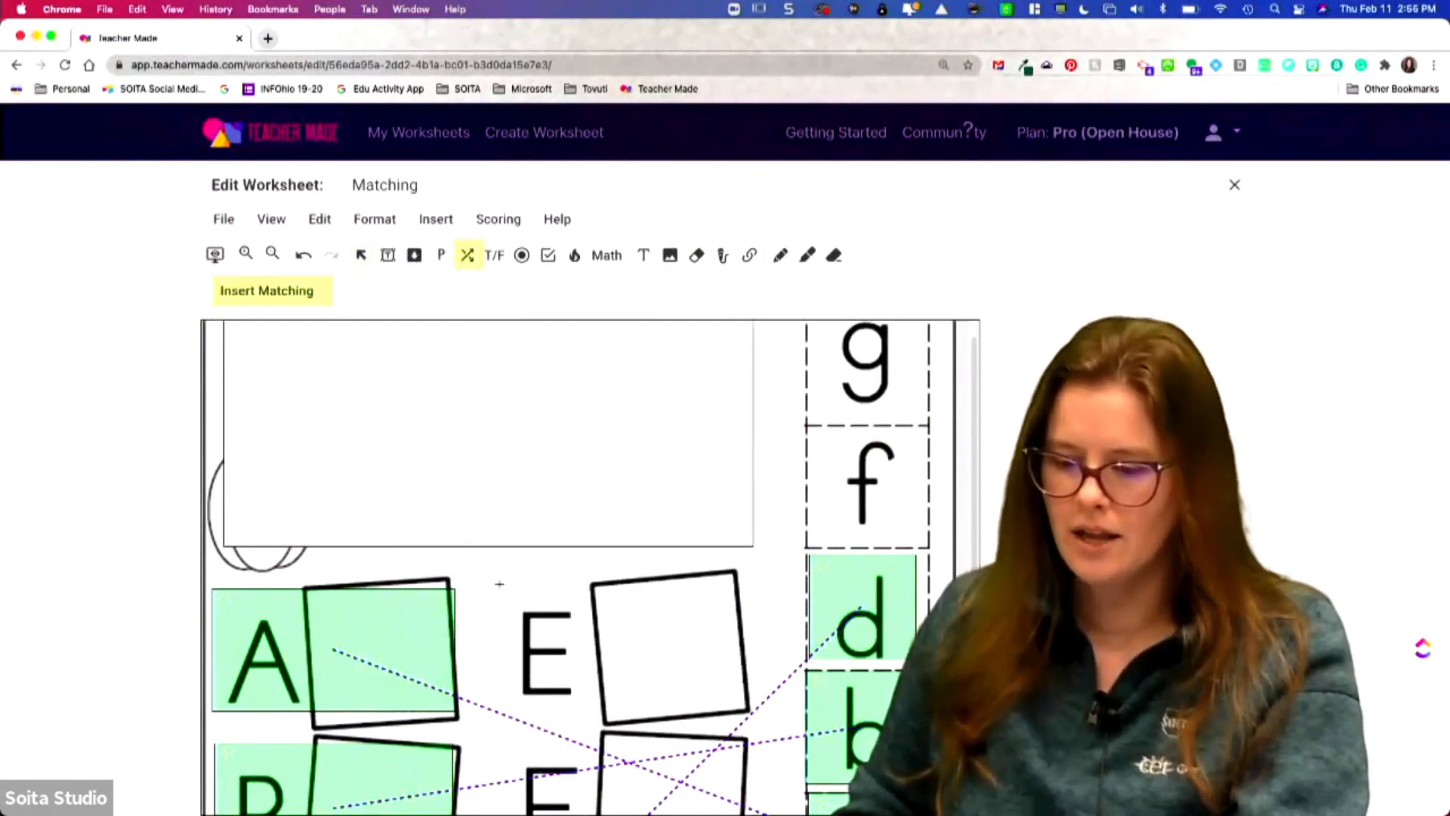
pyautogui.moveTo(499, 584); pyautogui.dragTo(751, 707)
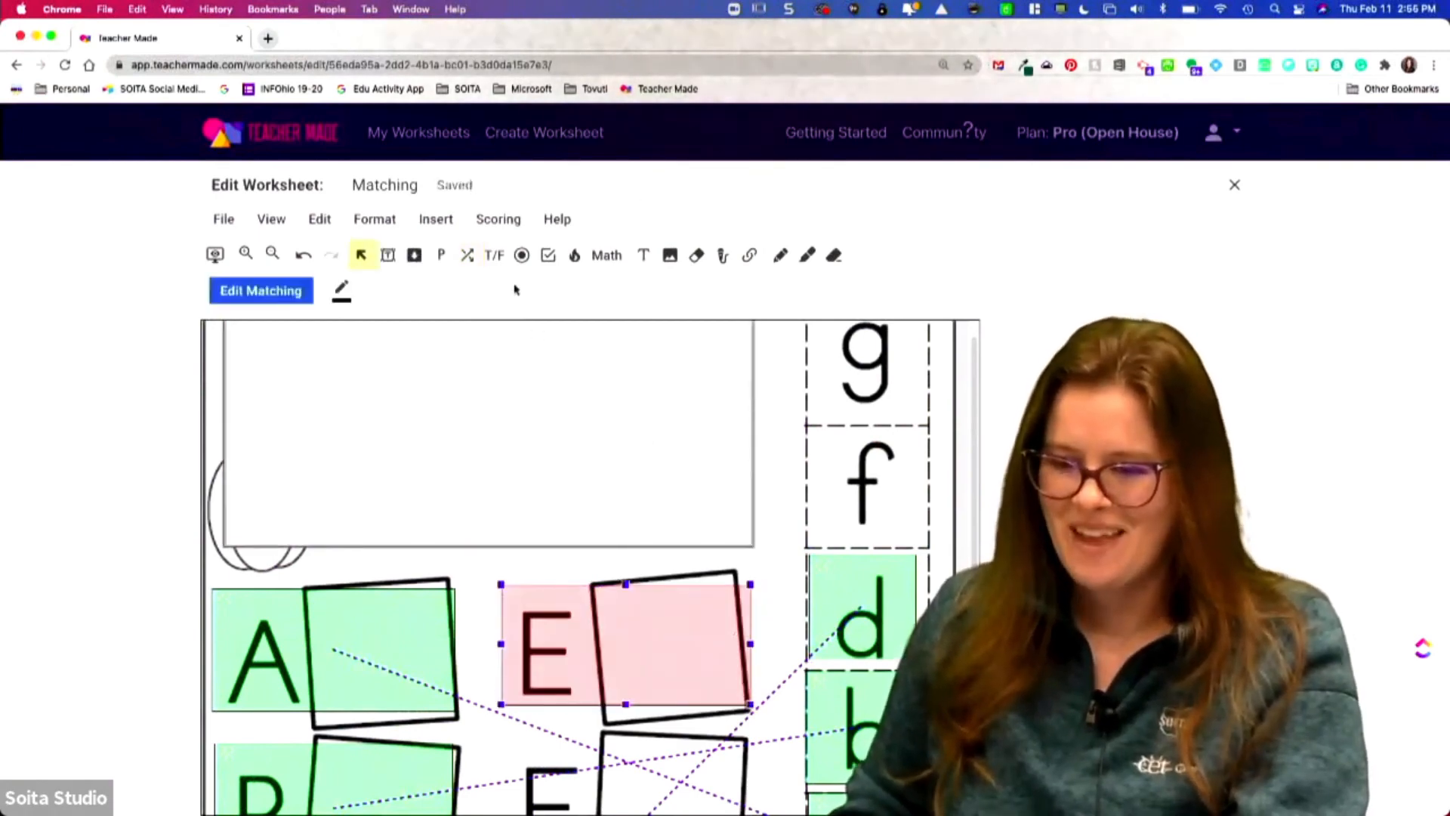
pyautogui.click(466, 256)
pyautogui.scroll(-6, 831, 665)
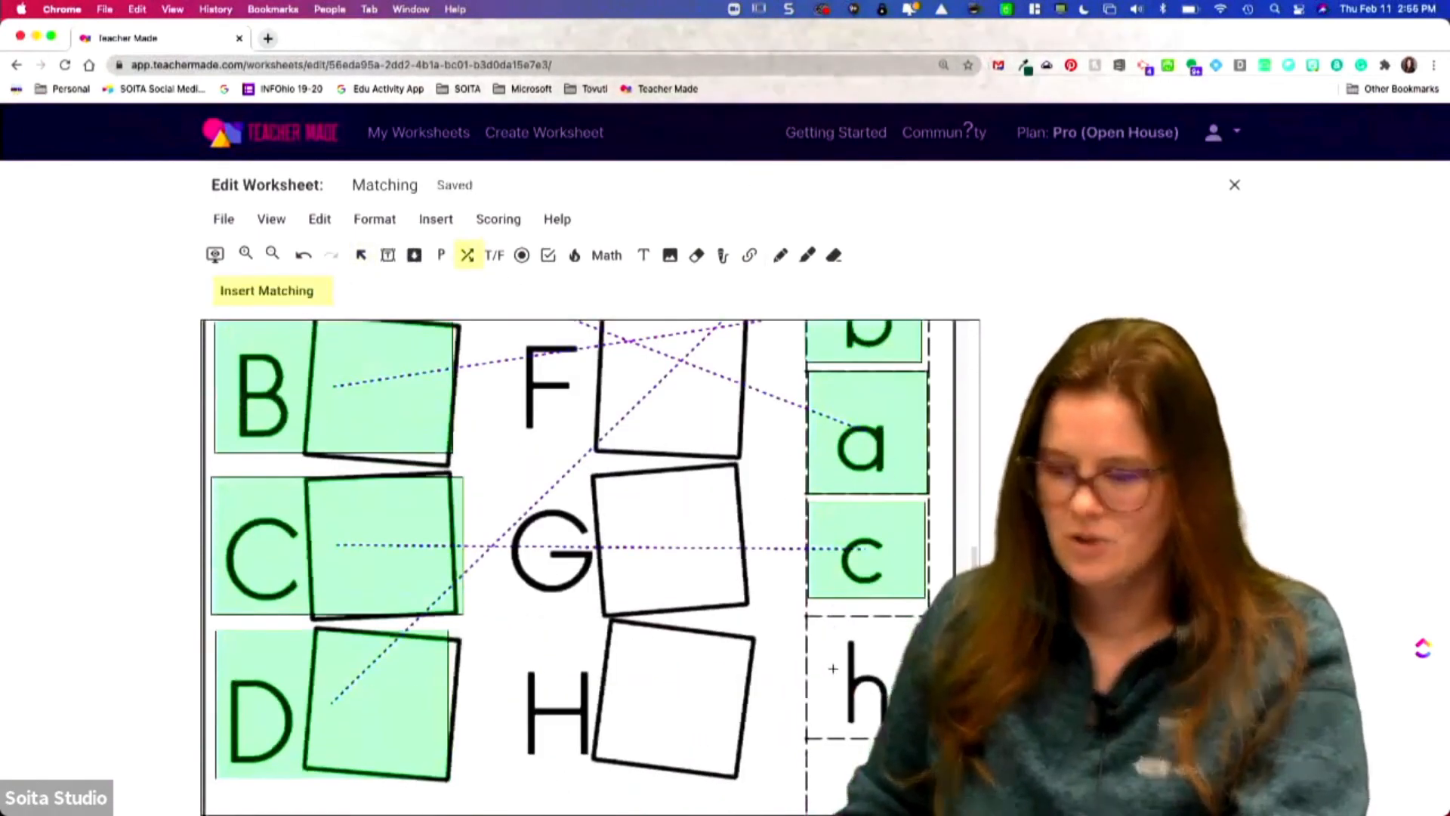
pyautogui.moveTo(910, 795); pyautogui.dragTo(912, 793)
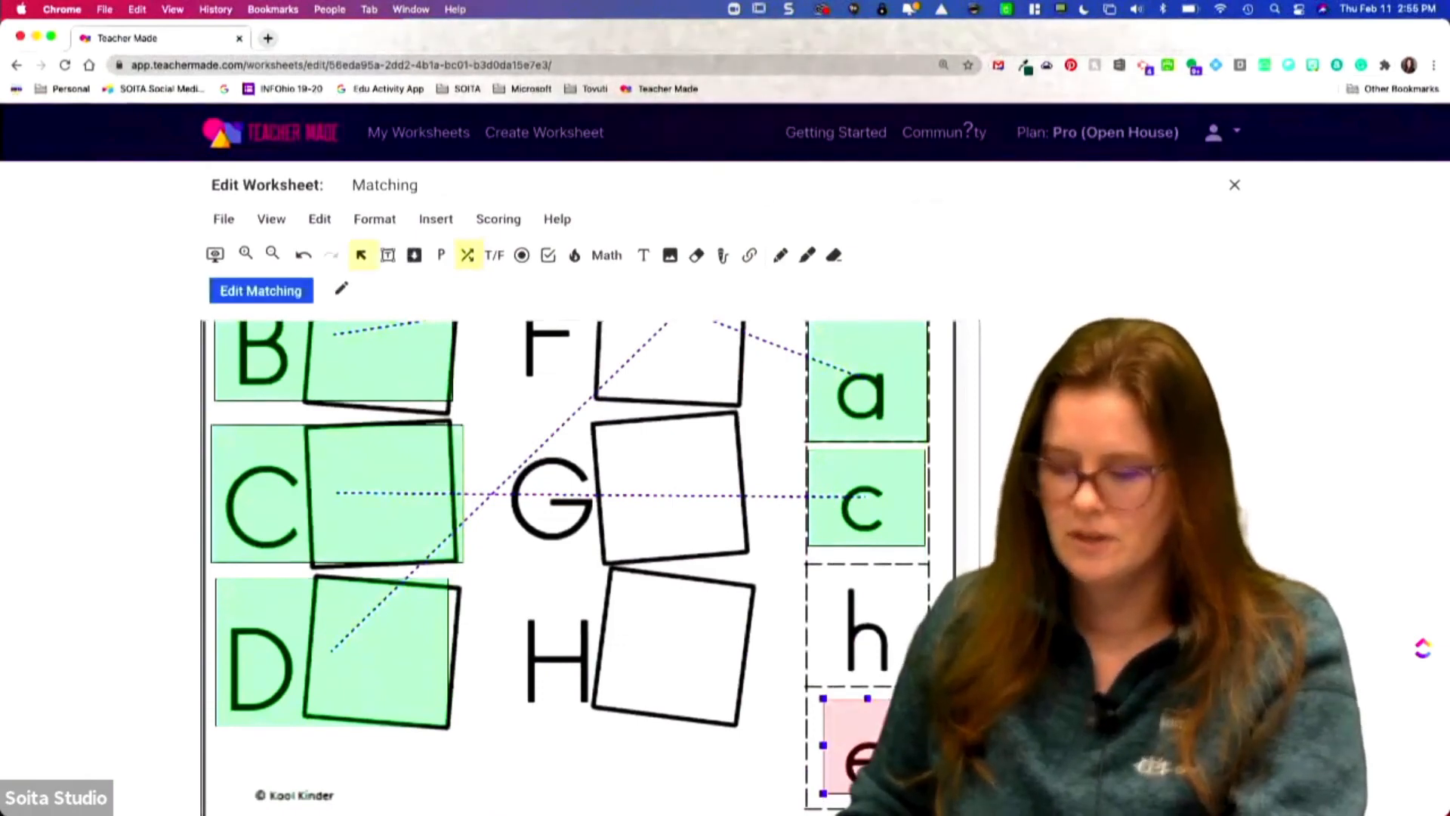
pyautogui.scroll(5, 628, 492)
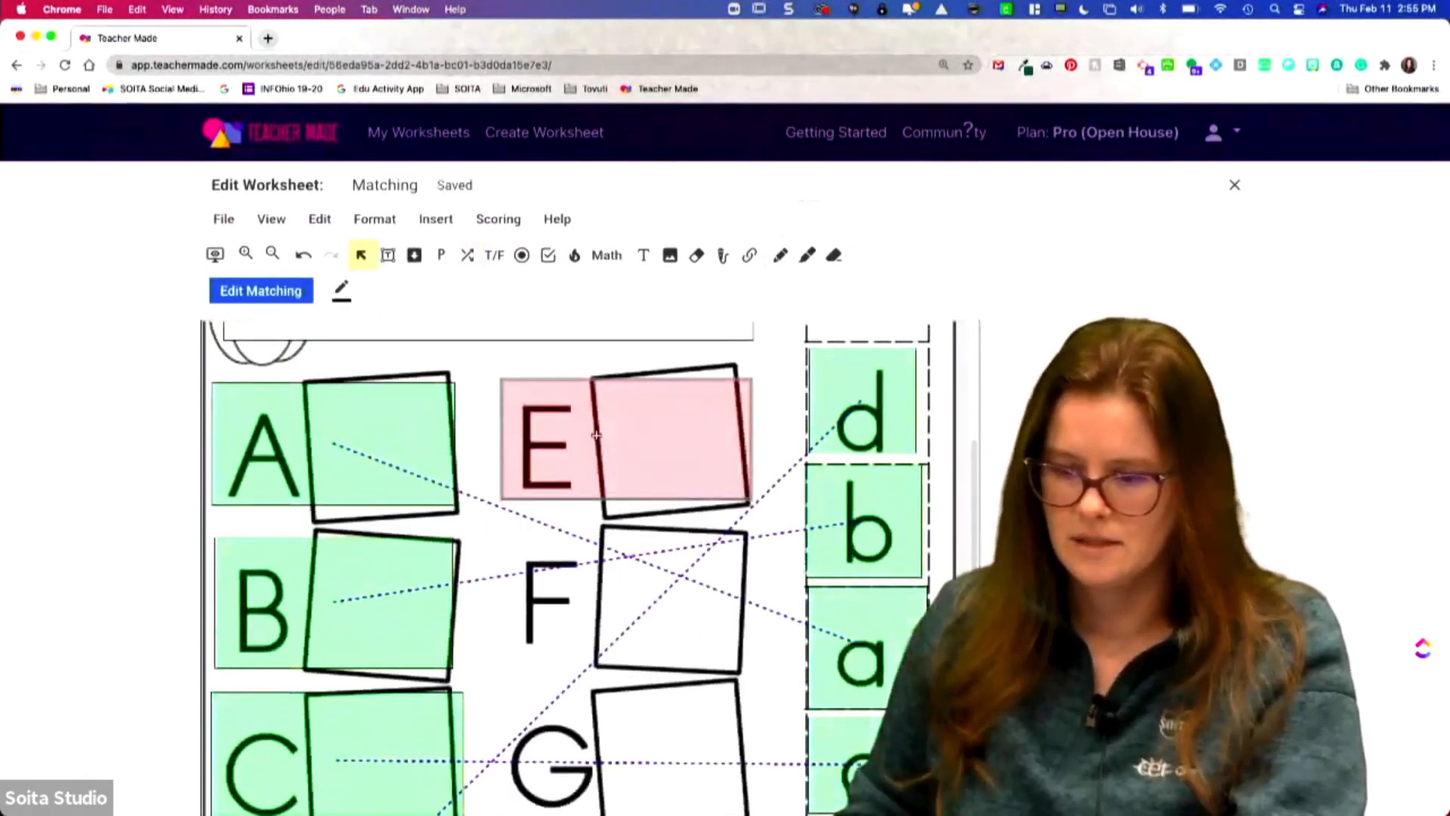
# Step: Insert matching areas over the uppercase F with its box and the lowercase f, and pair them
pyautogui.click(467, 256)
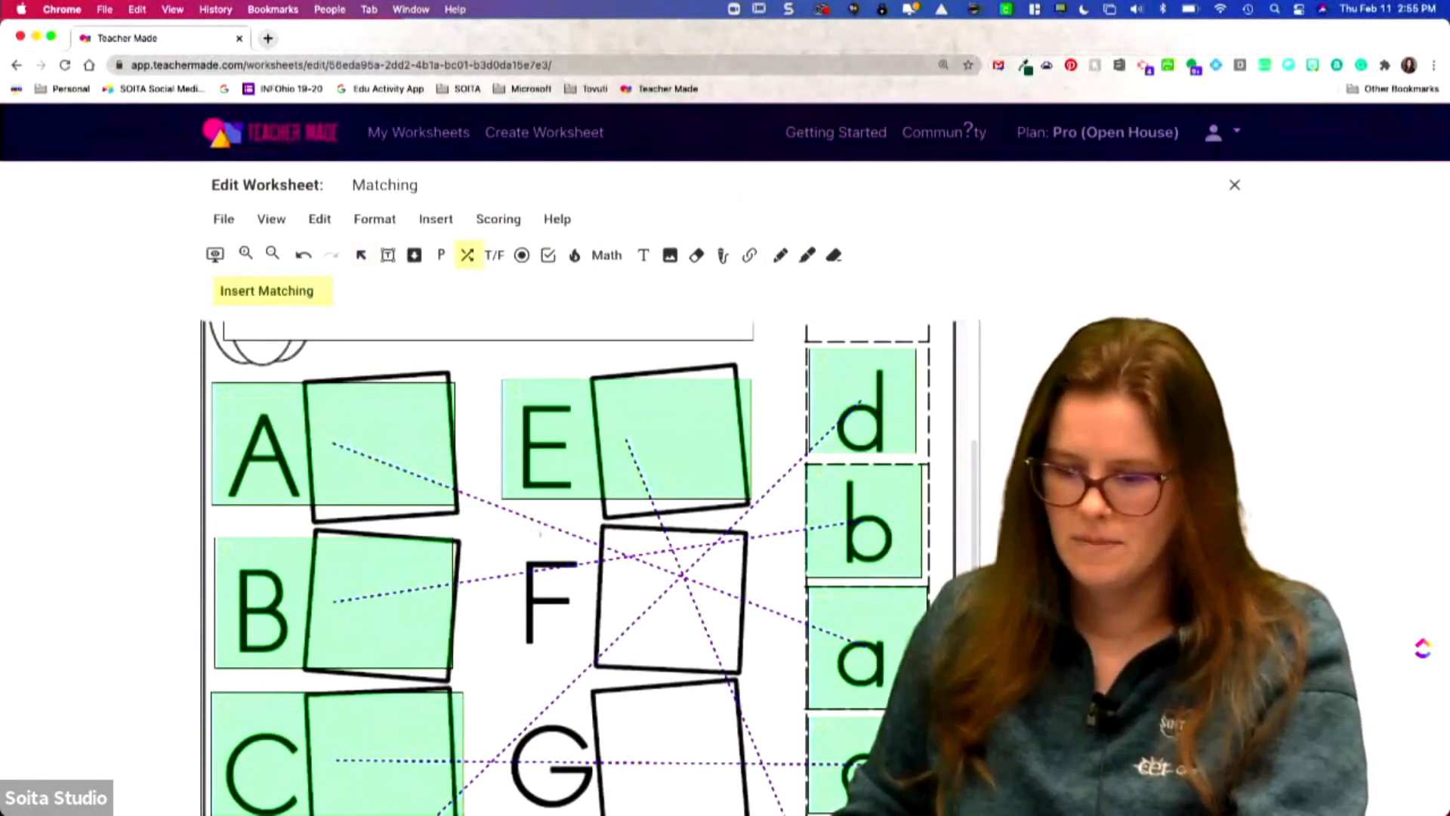
pyautogui.moveTo(512, 535); pyautogui.dragTo(739, 653)
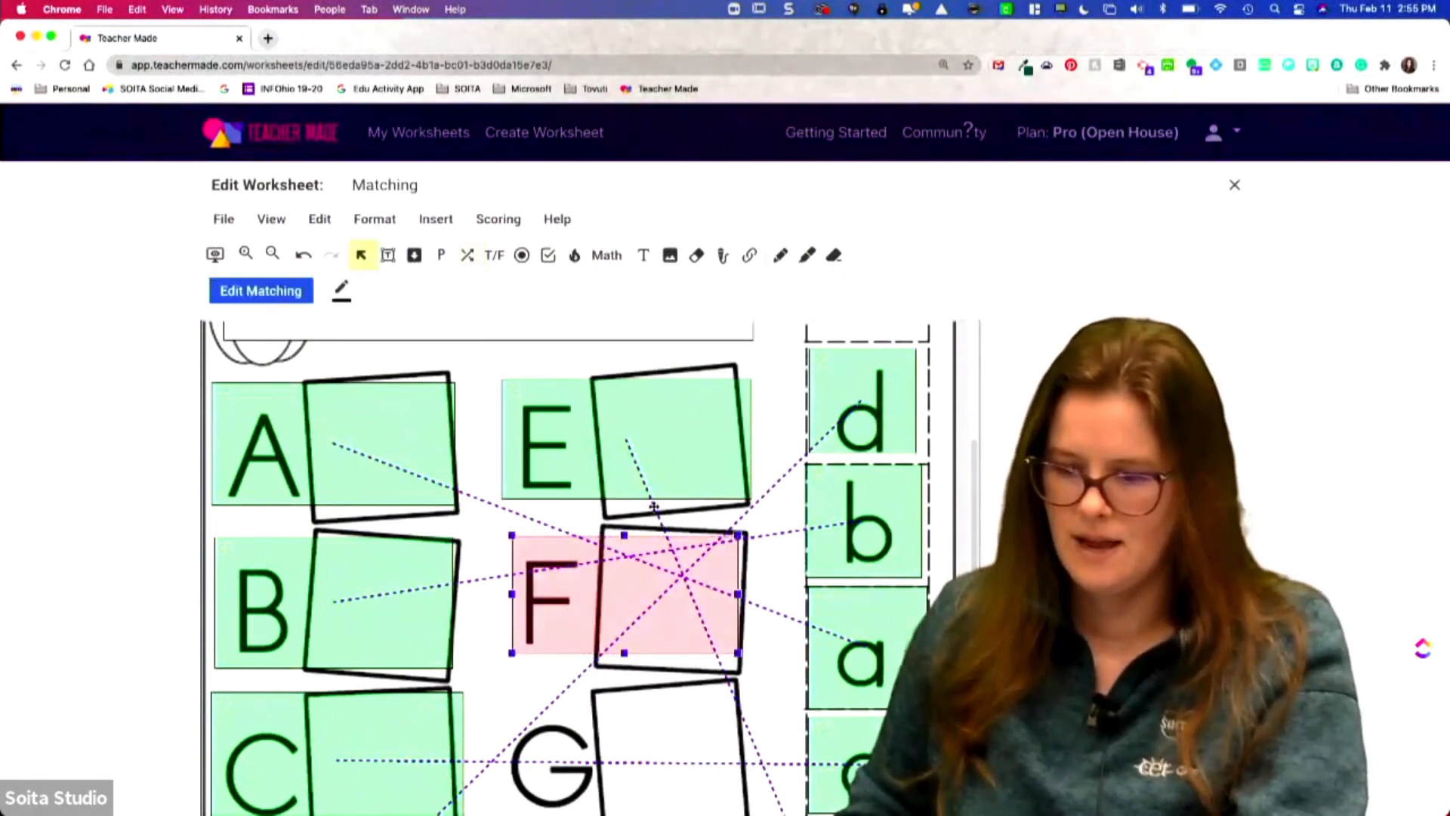
pyautogui.click(490, 257)
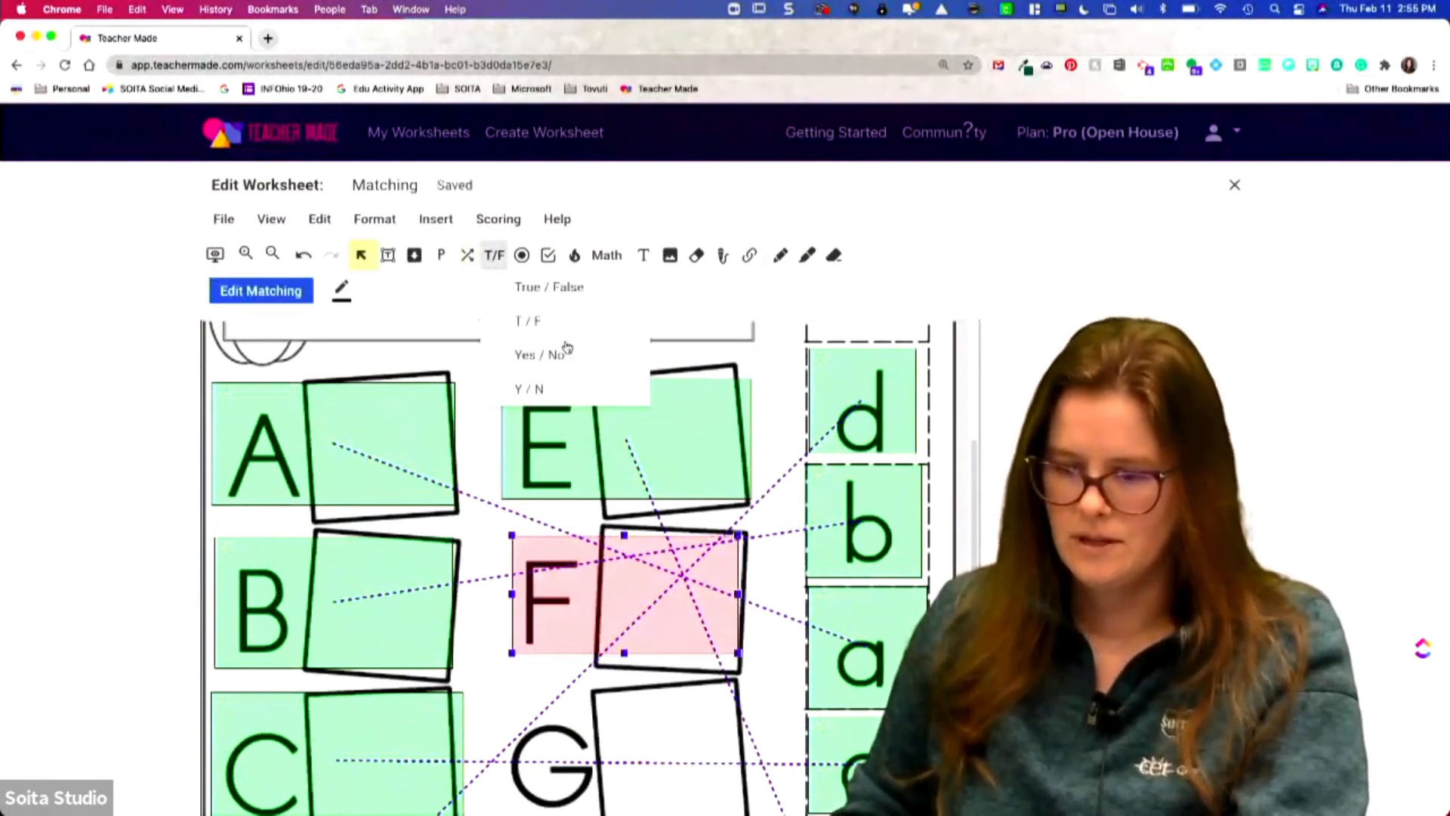
pyautogui.click(468, 254)
pyautogui.scroll(-3, 669, 468)
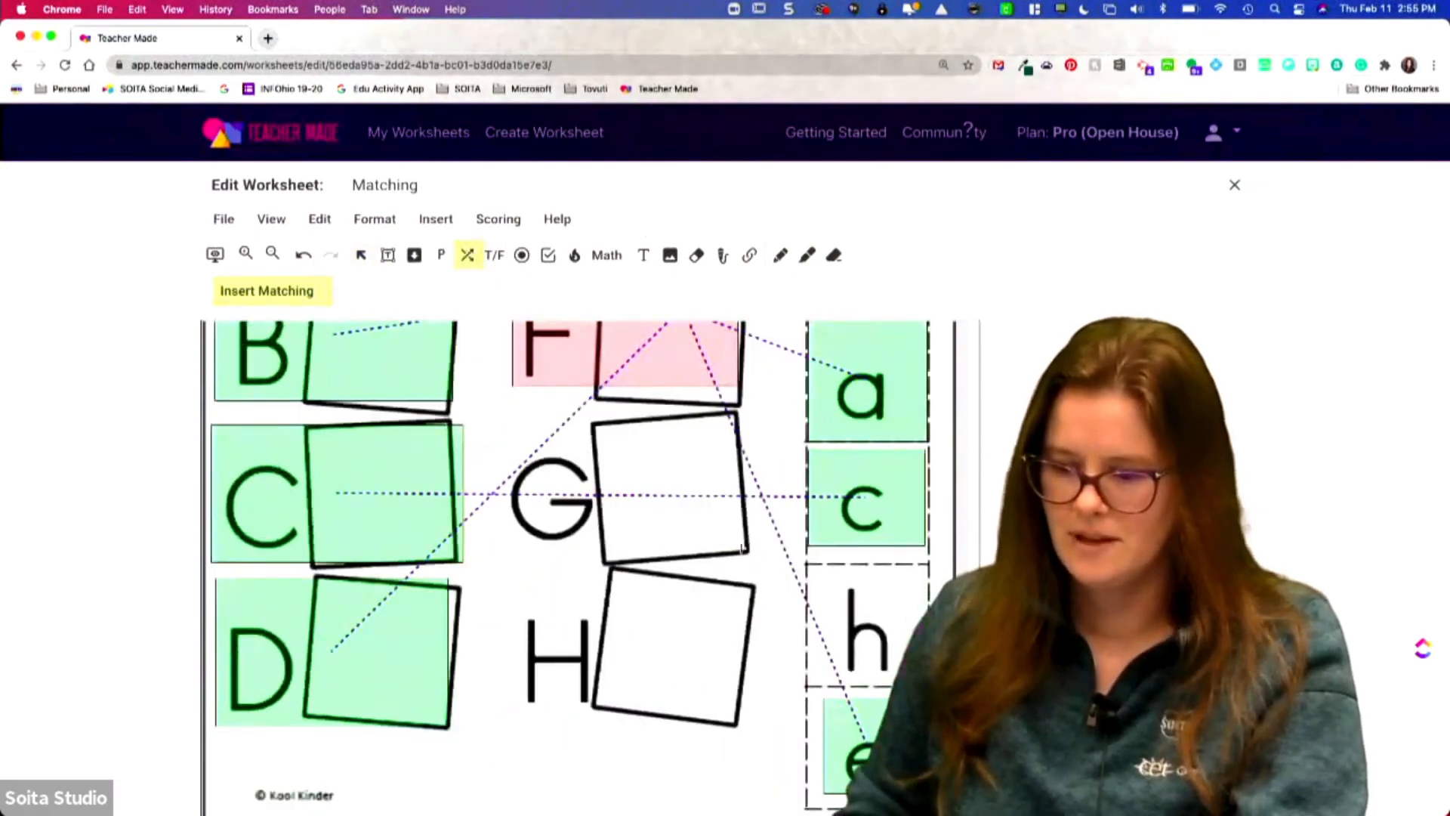
pyautogui.scroll(6, 744, 549)
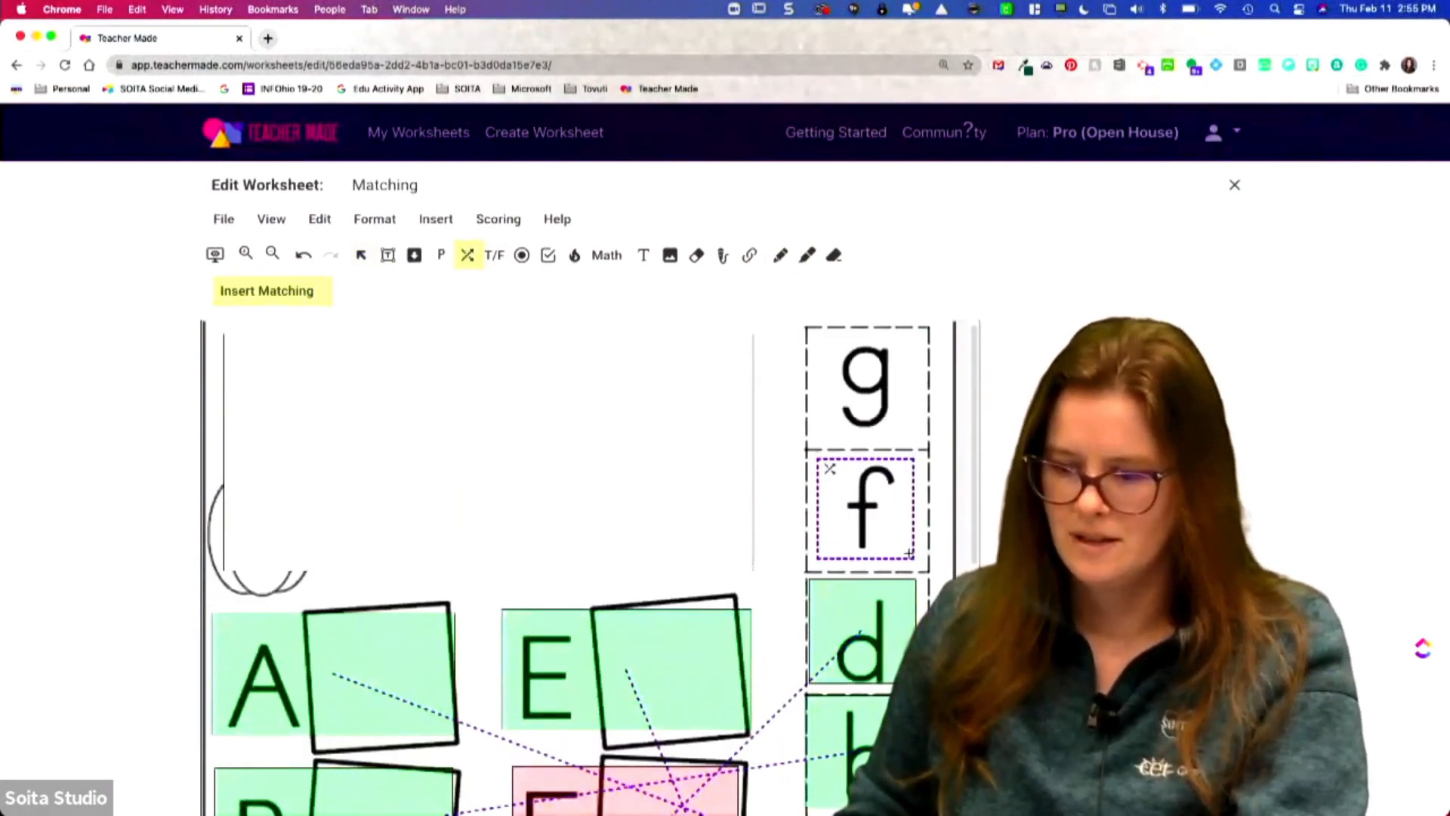
pyautogui.moveTo(910, 554); pyautogui.dragTo(911, 555)
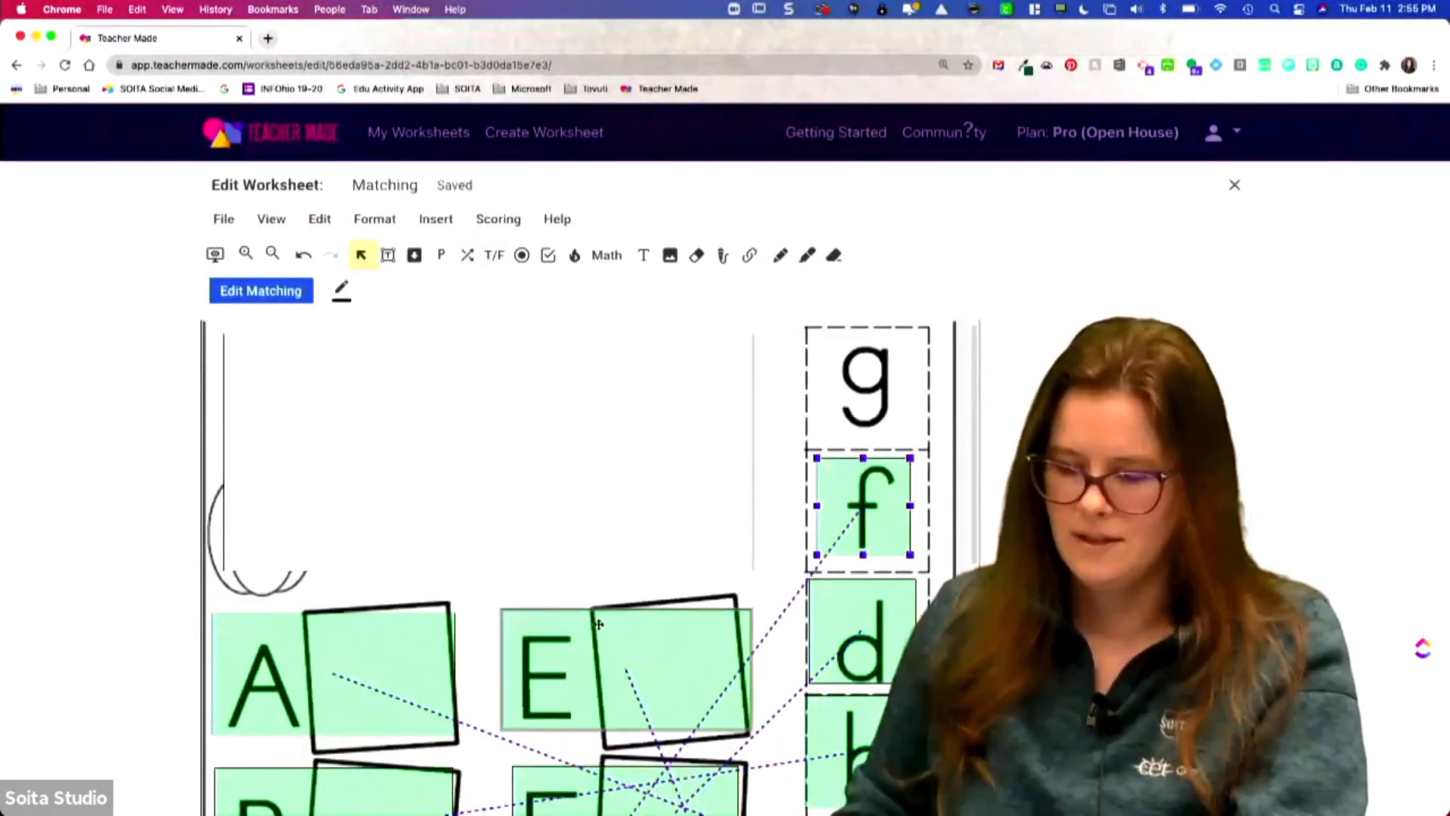
# Step: Insert matching areas over the uppercase G with its box and the lowercase g, and pair them
pyautogui.scroll(-2, 588, 599)
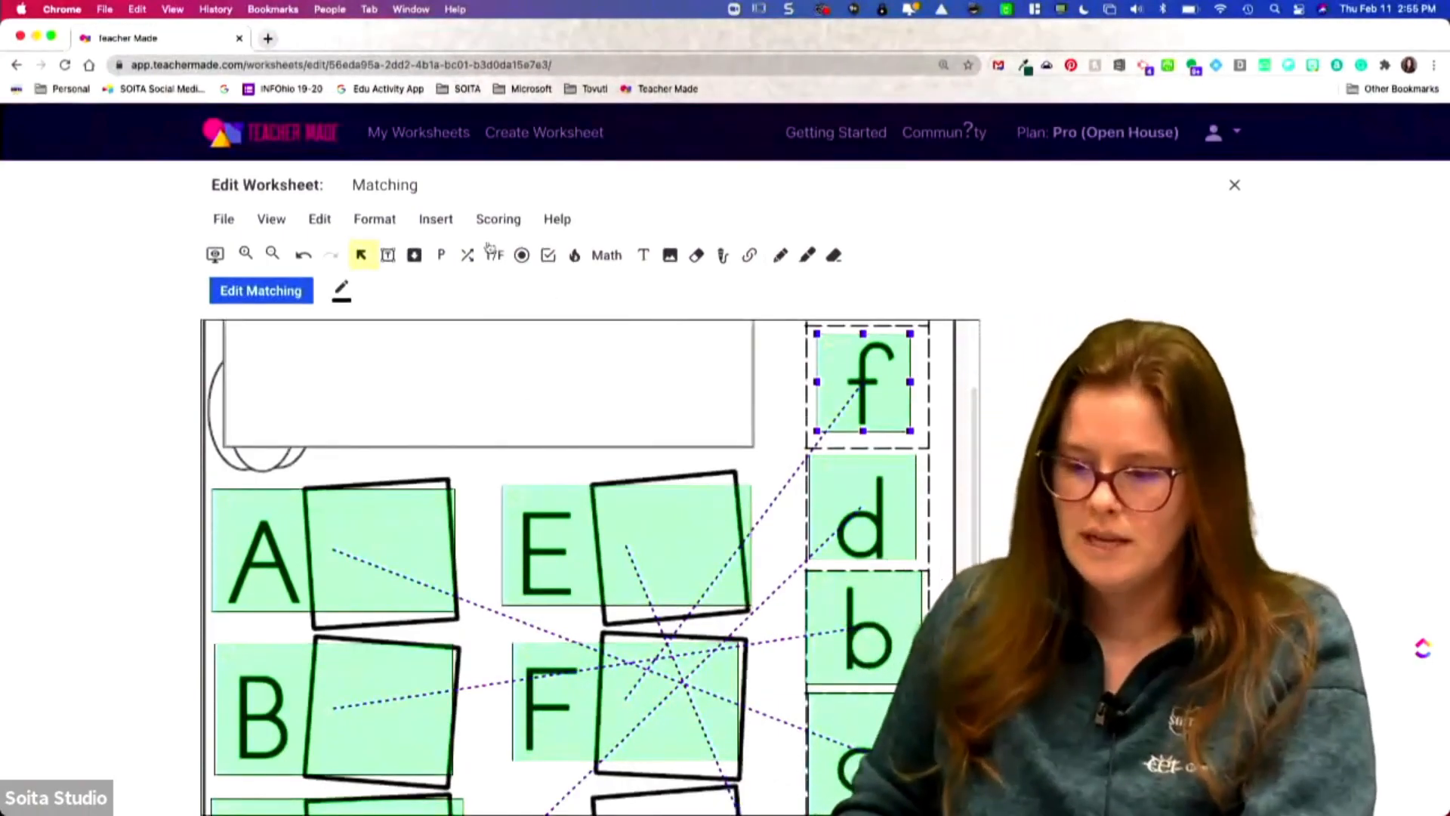
pyautogui.click(466, 256)
pyautogui.scroll(-5, 513, 405)
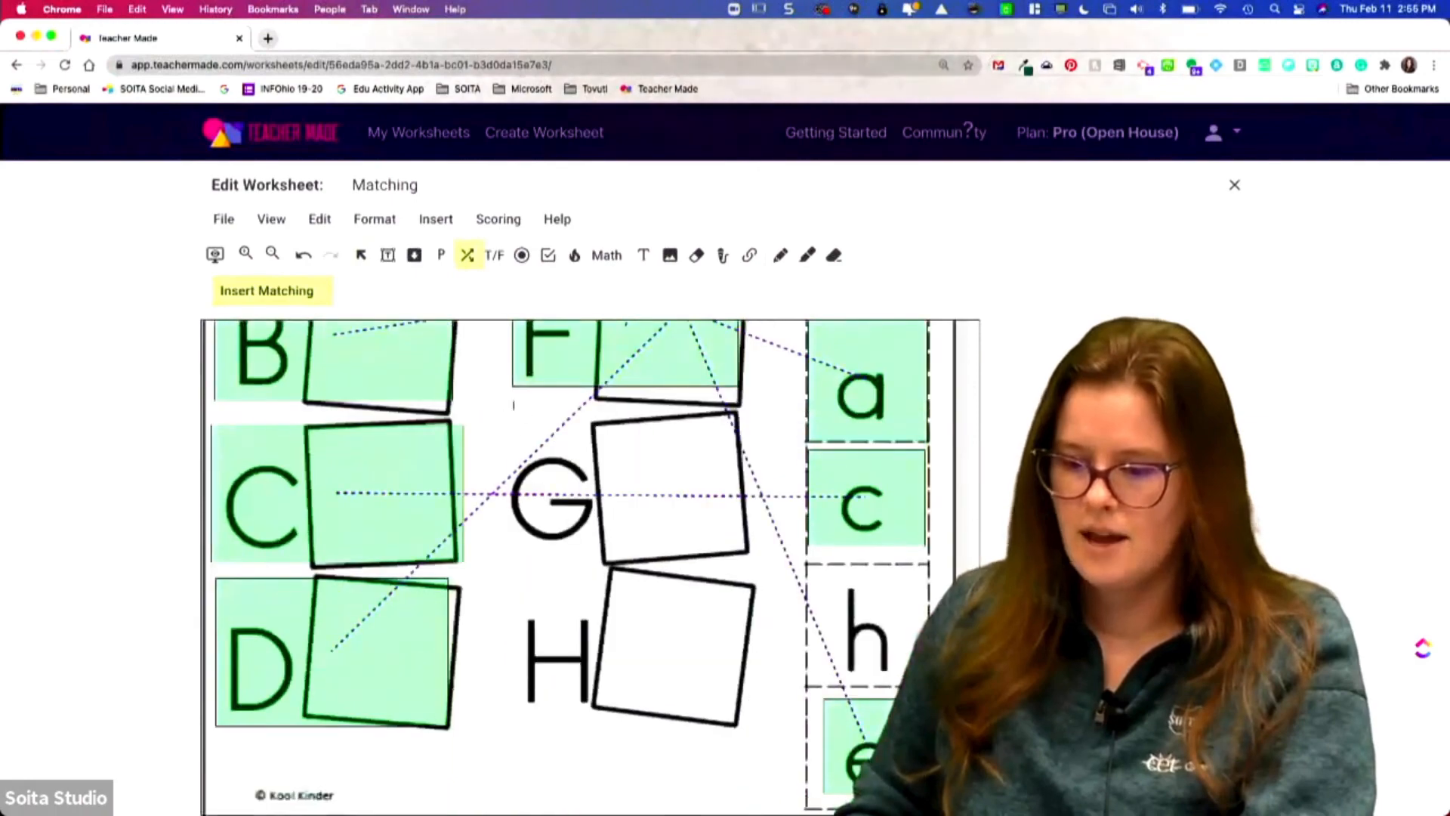
pyautogui.moveTo(586, 521); pyautogui.dragTo(725, 543)
pyautogui.scroll(5, 520, 324)
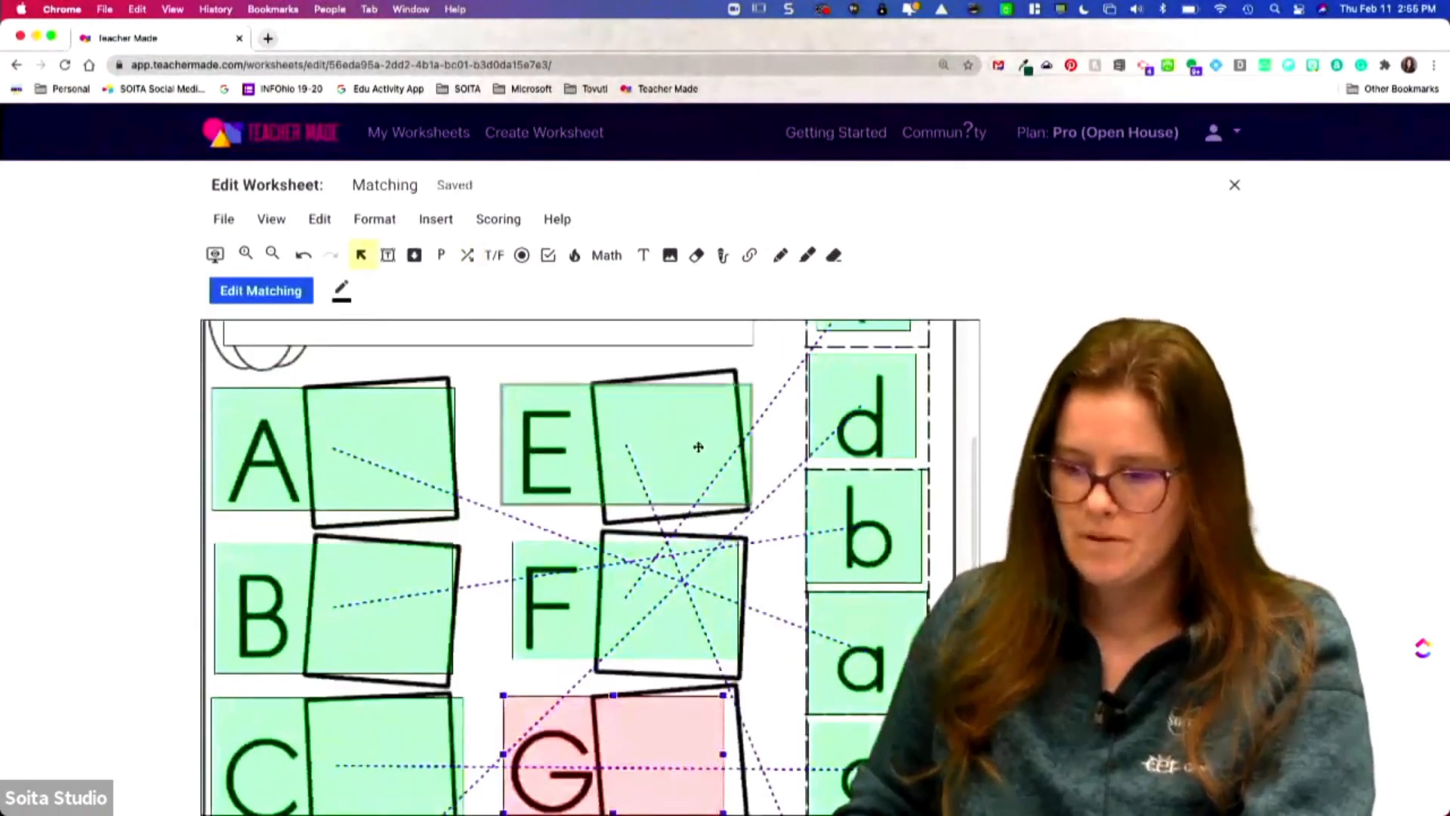
pyautogui.click(466, 256)
pyautogui.scroll(3, 803, 363)
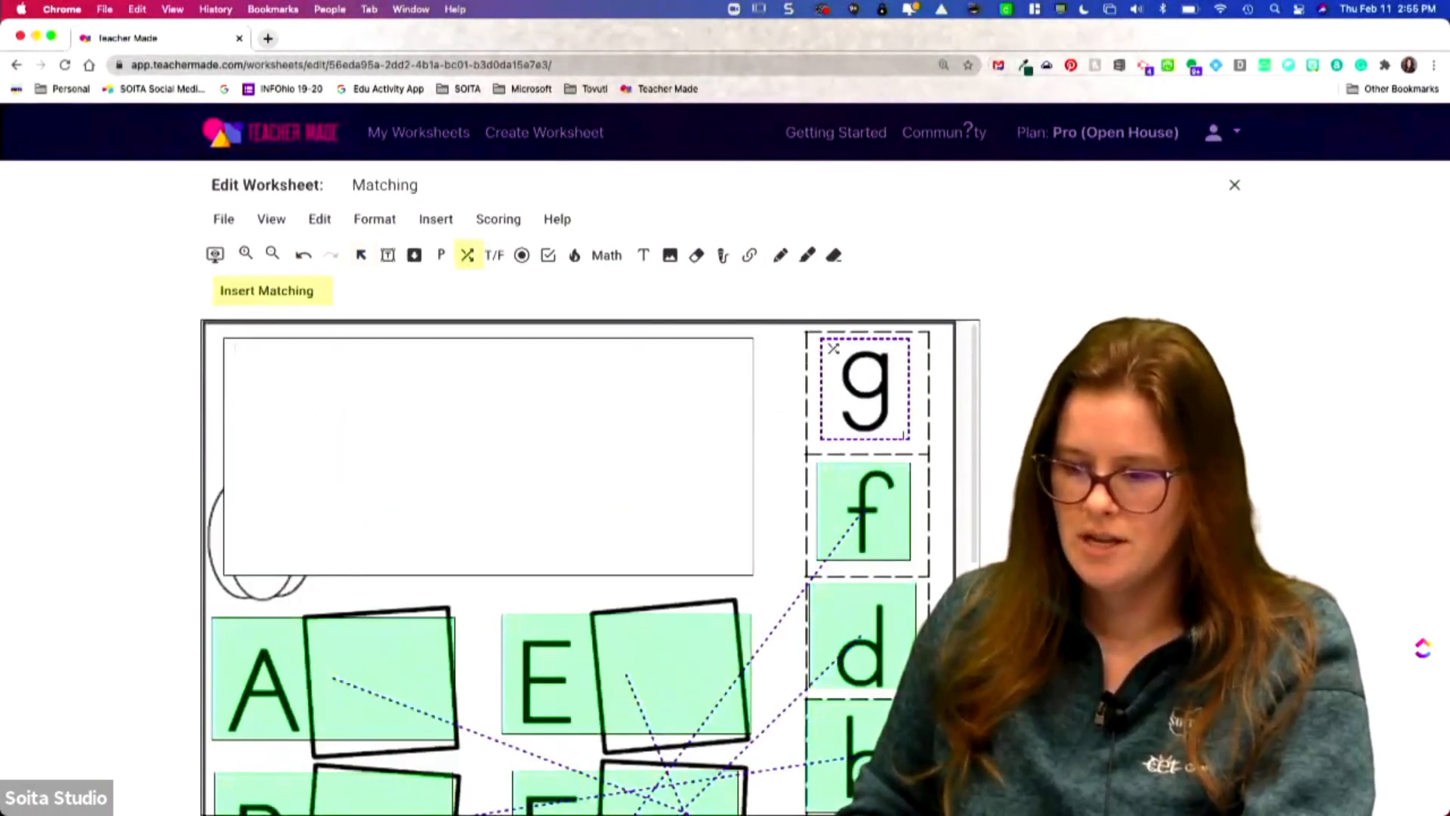
pyautogui.moveTo(904, 436); pyautogui.dragTo(904, 436)
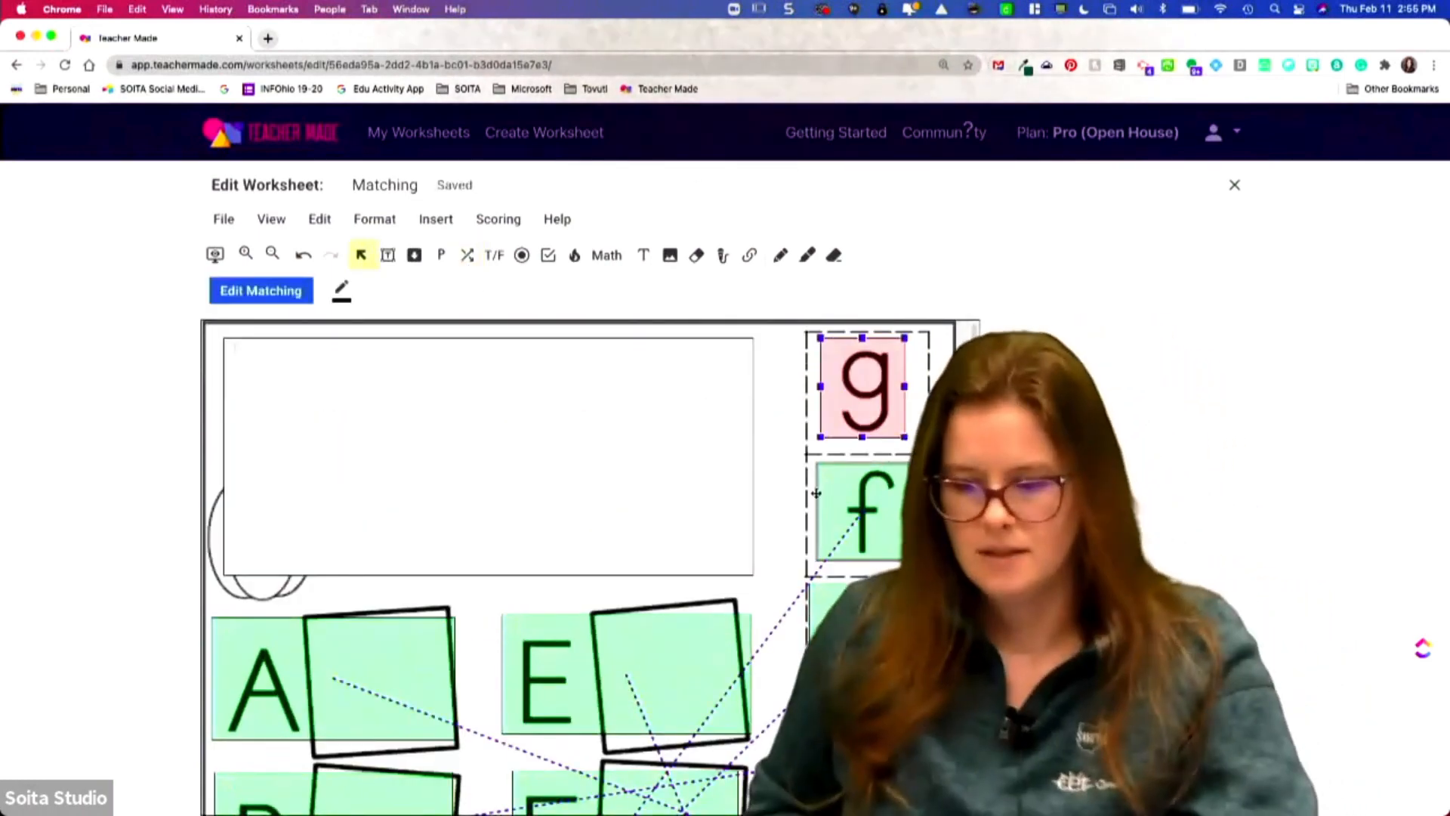
pyautogui.scroll(-5, 780, 502)
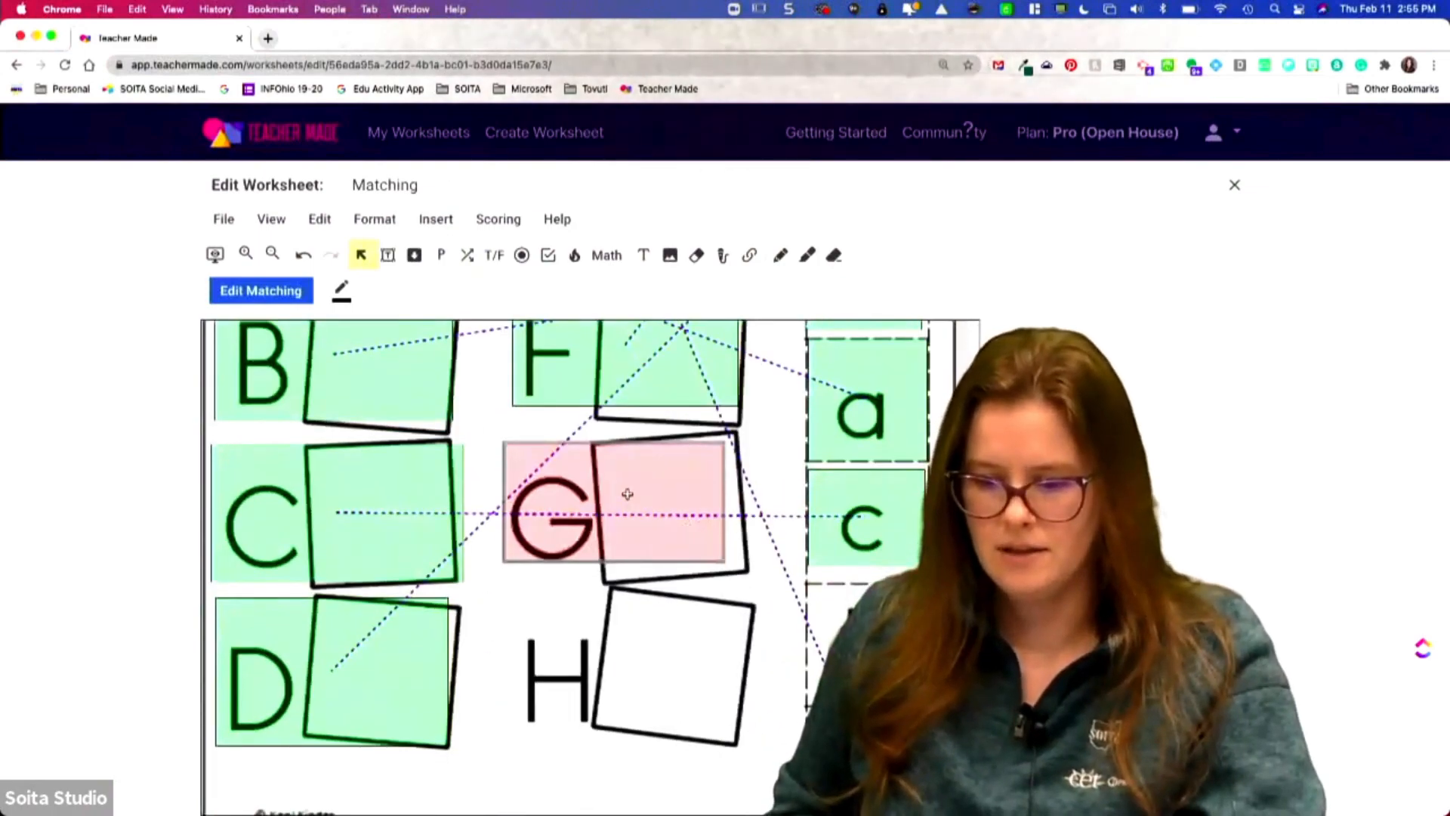
pyautogui.click(628, 494)
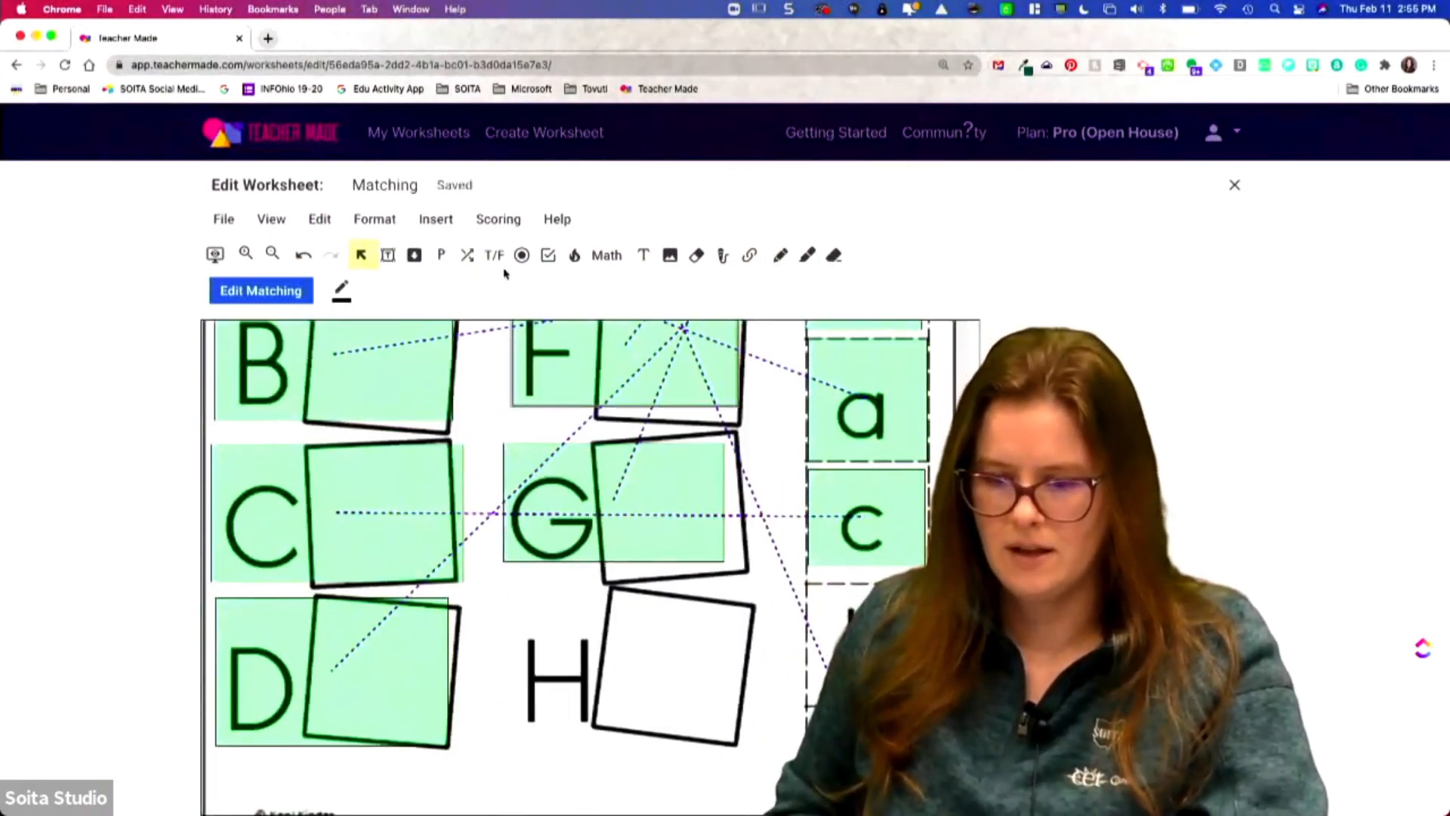
# Step: Insert one matching area over the uppercase H with its box and another over the lowercase h
pyautogui.click(467, 254)
pyautogui.moveTo(509, 600); pyautogui.dragTo(708, 731)
pyautogui.click(465, 256)
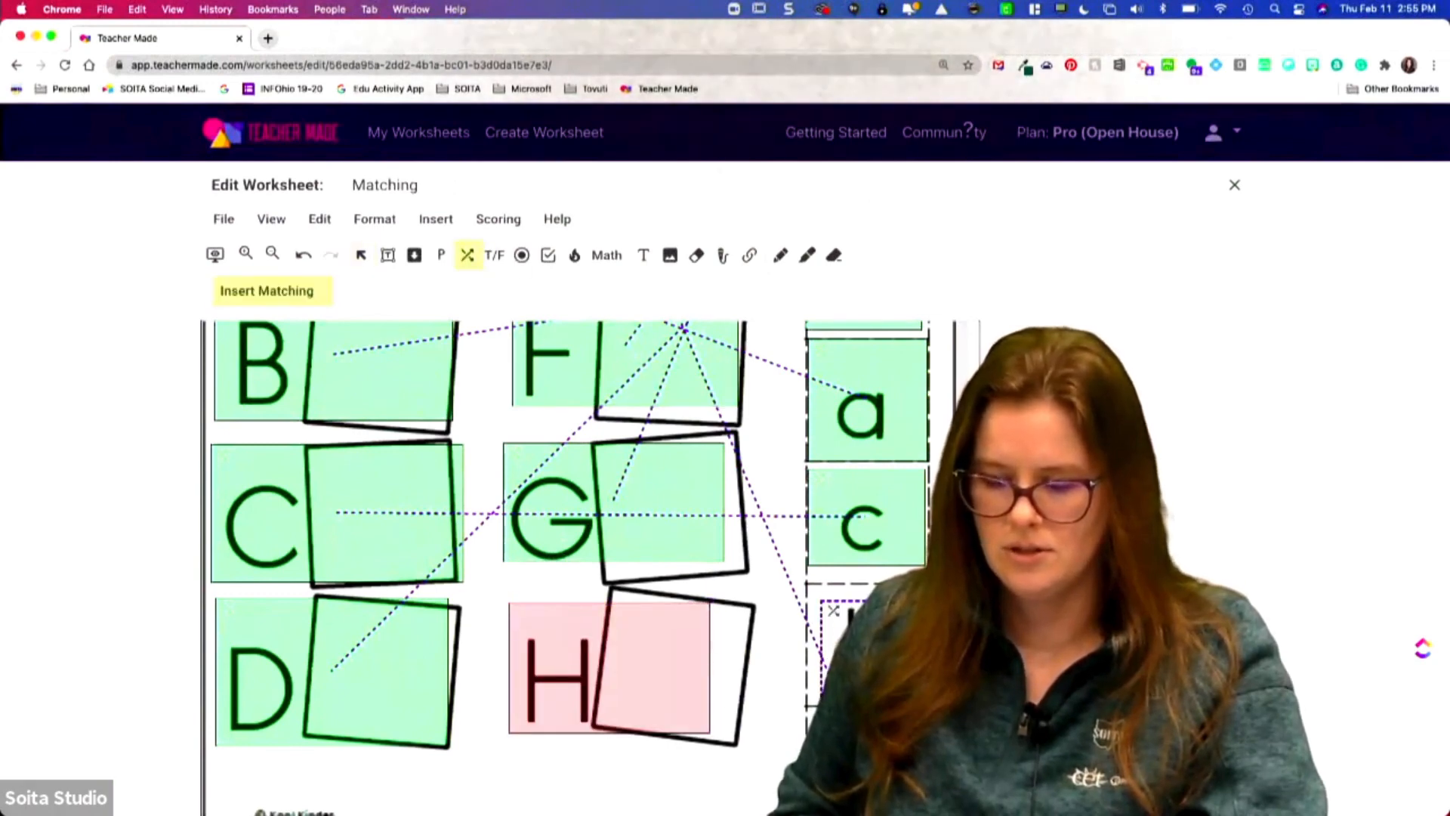
pyautogui.moveTo(902, 691); pyautogui.dragTo(909, 697)
# Step: Preview the Matching worksheet and test it by connecting uppercase A to lowercase a and uppercase B to lowercase b
pyautogui.scroll(6, 315, 392)
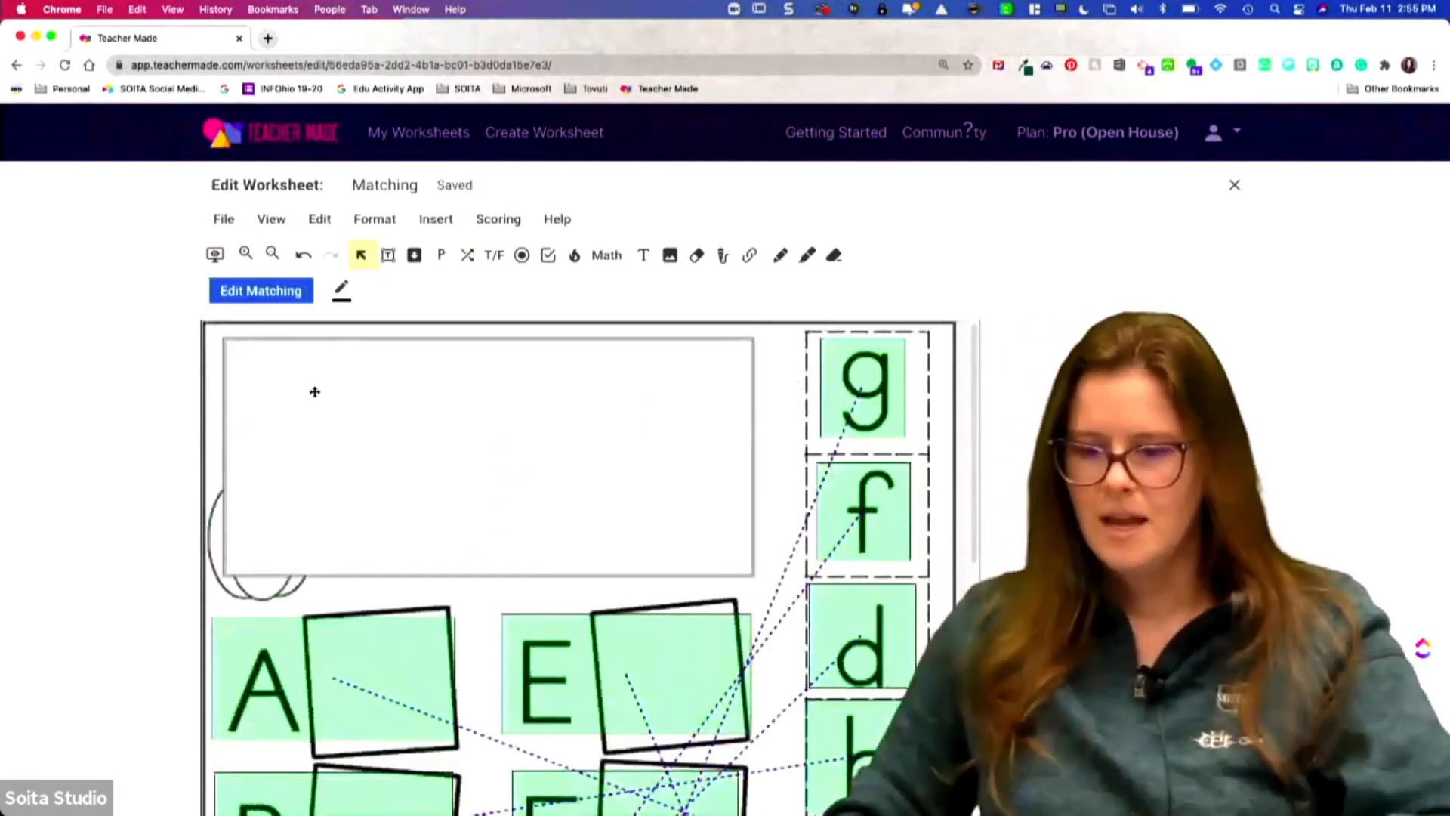
pyautogui.click(216, 256)
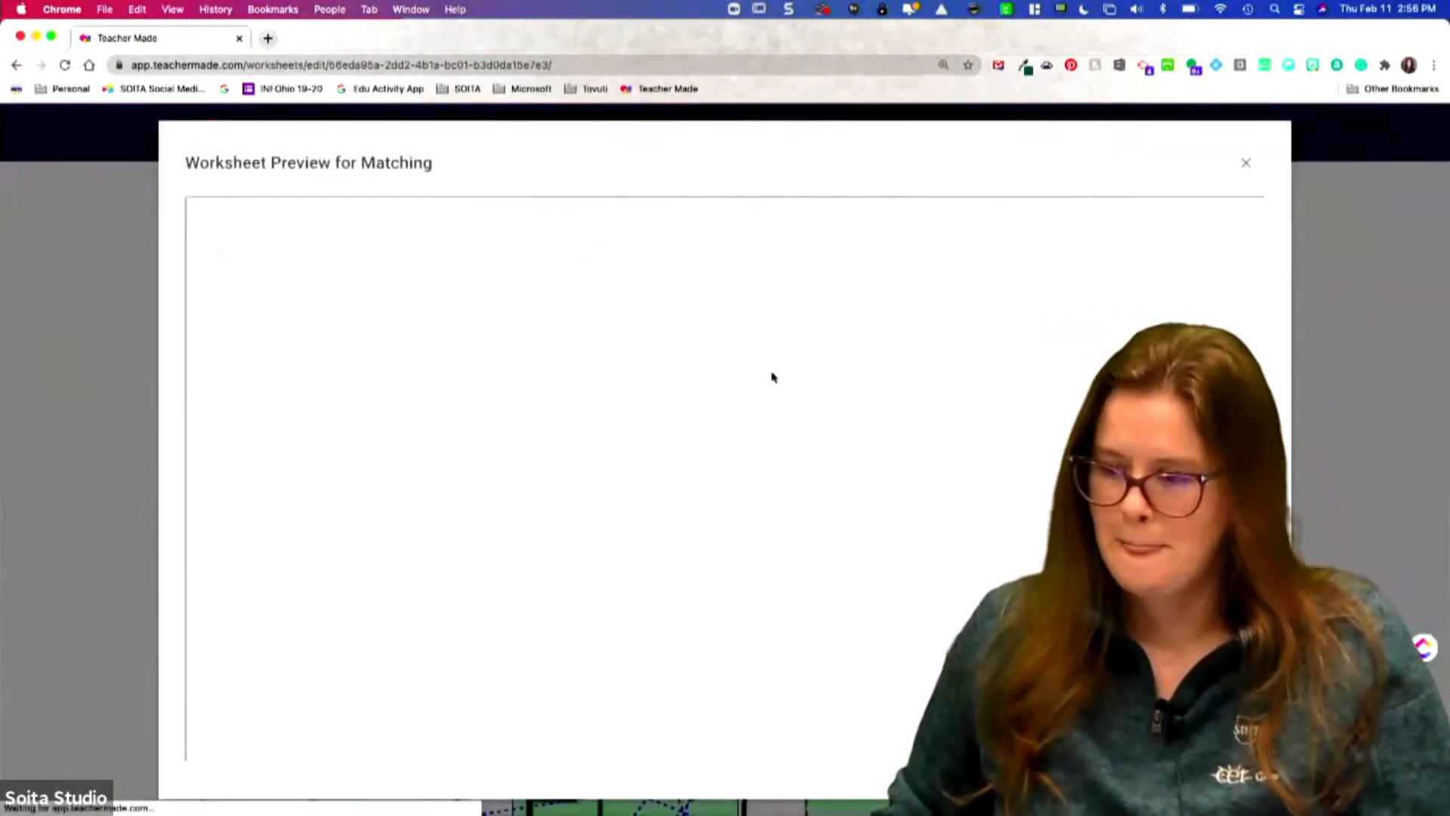
pyautogui.scroll(-3, 770, 379)
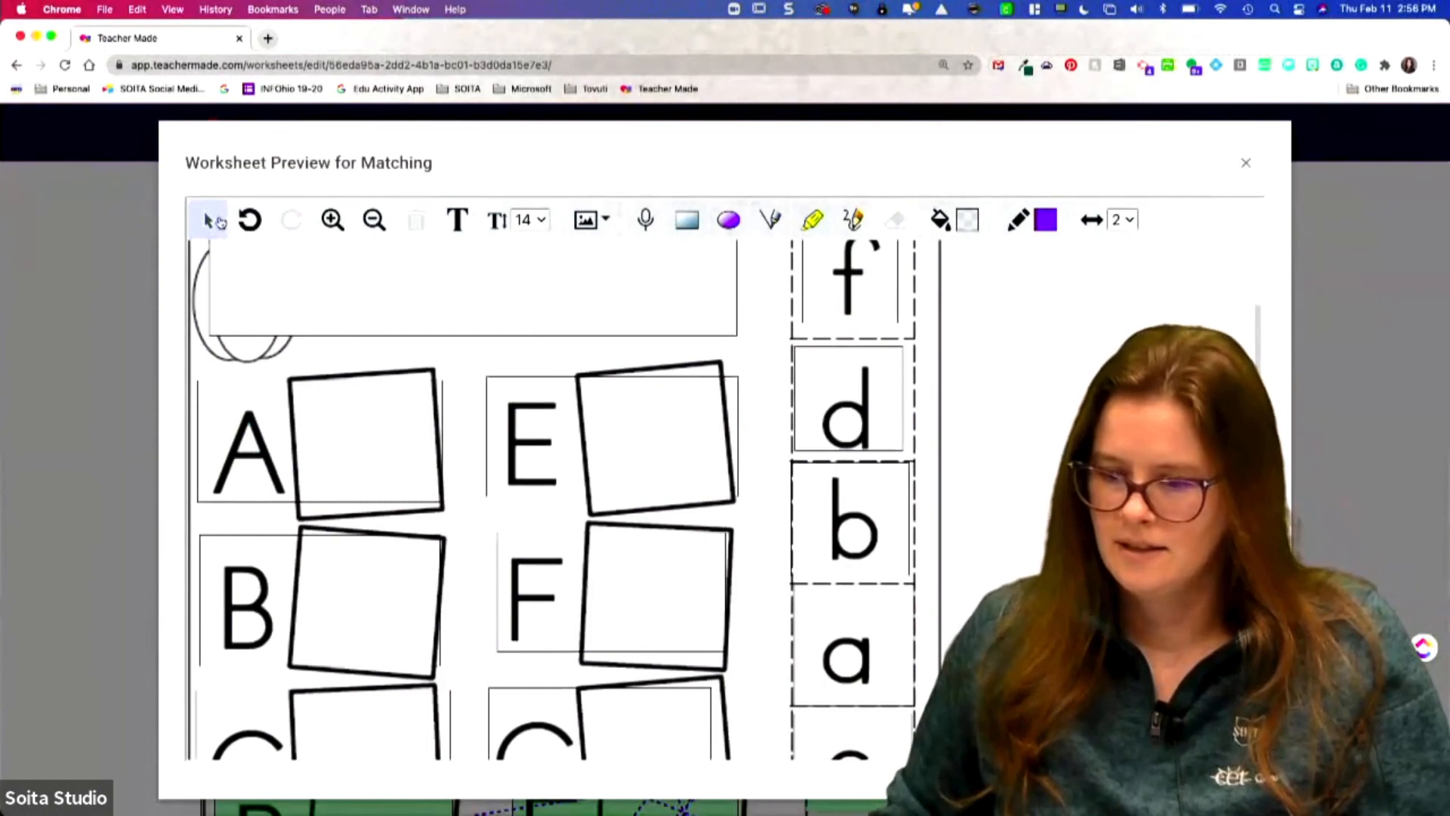
pyautogui.click(220, 222)
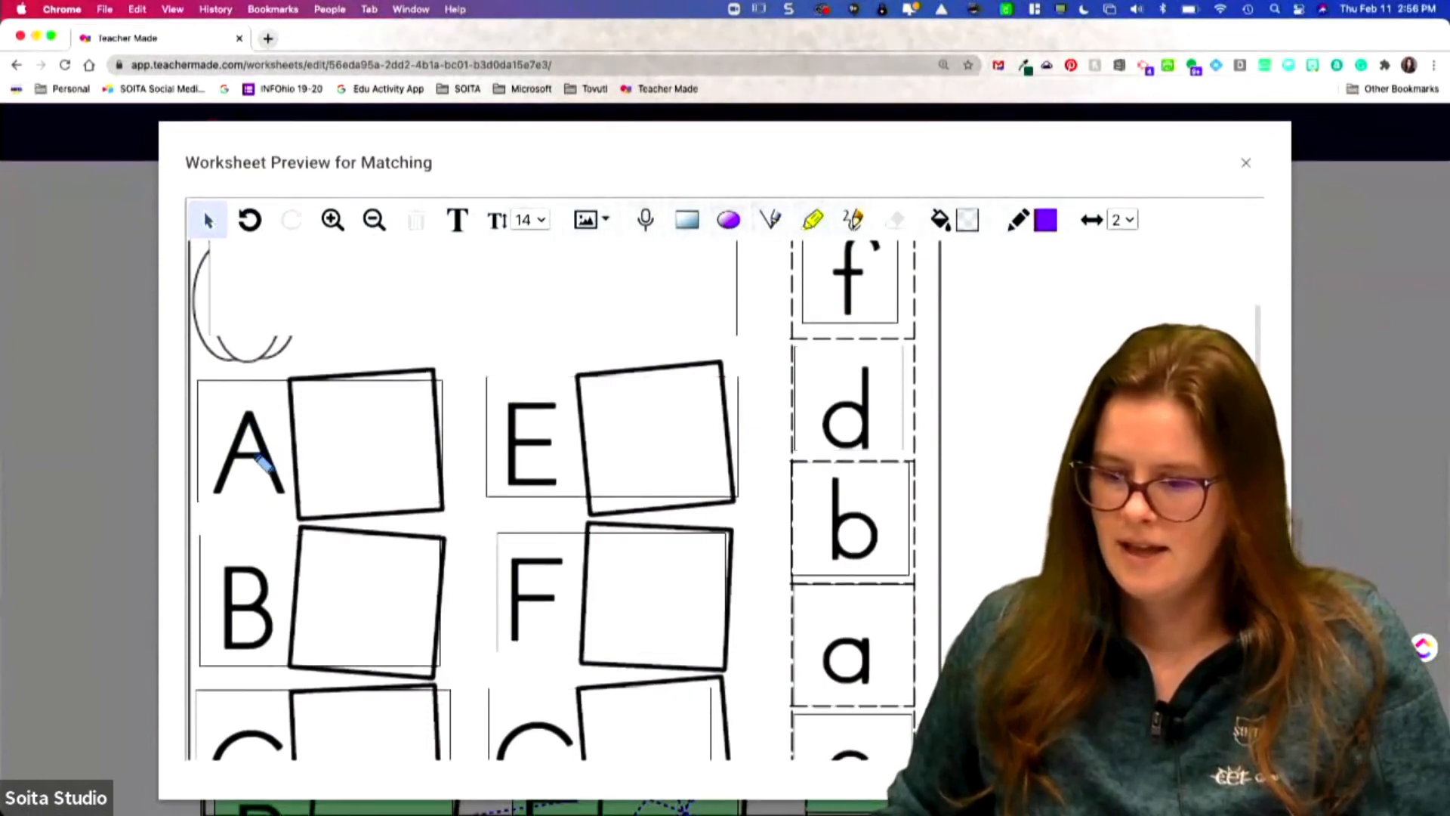
pyautogui.moveTo(347, 472); pyautogui.dragTo(842, 642)
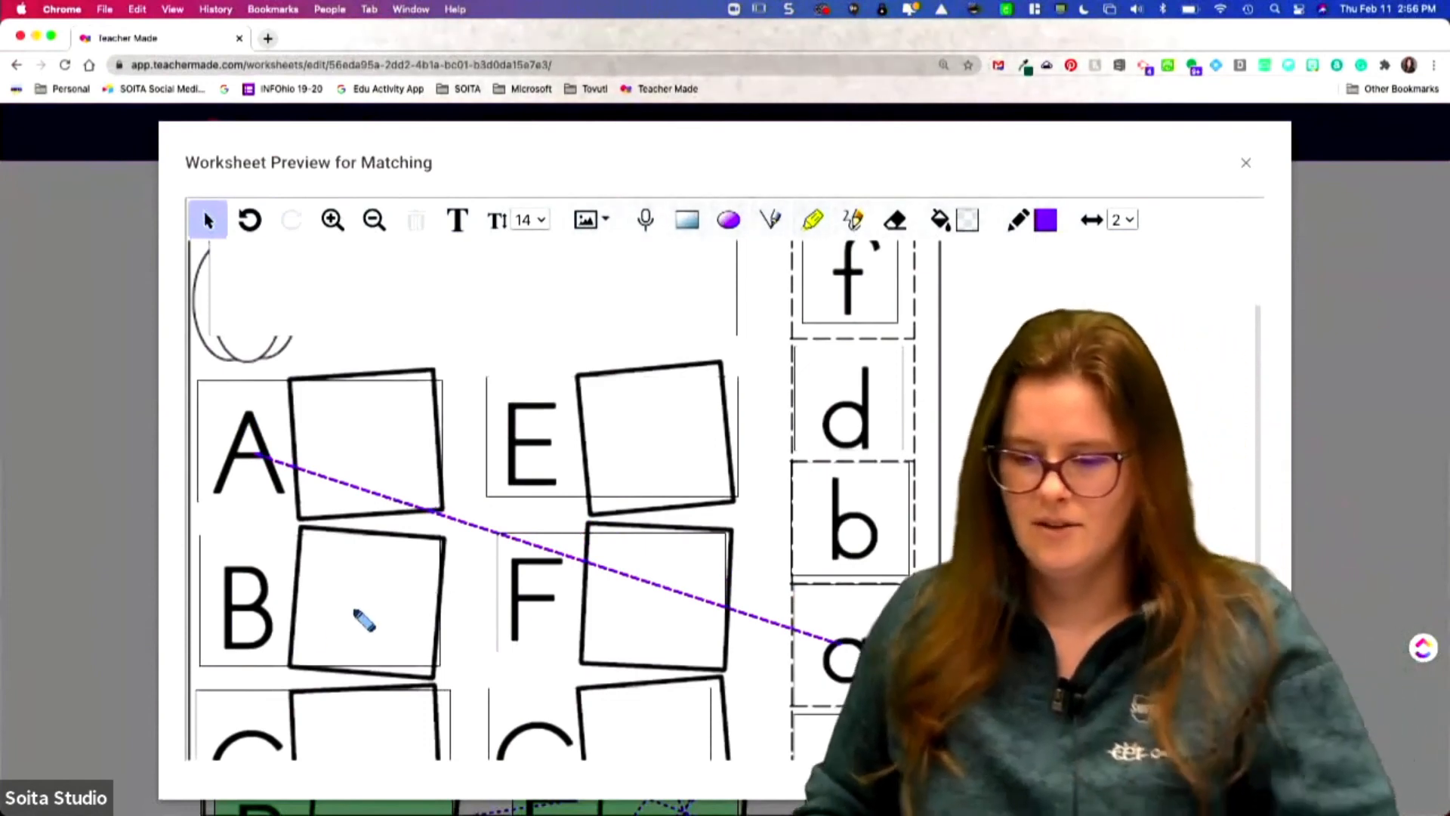
pyautogui.moveTo(293, 613); pyautogui.dragTo(837, 529)
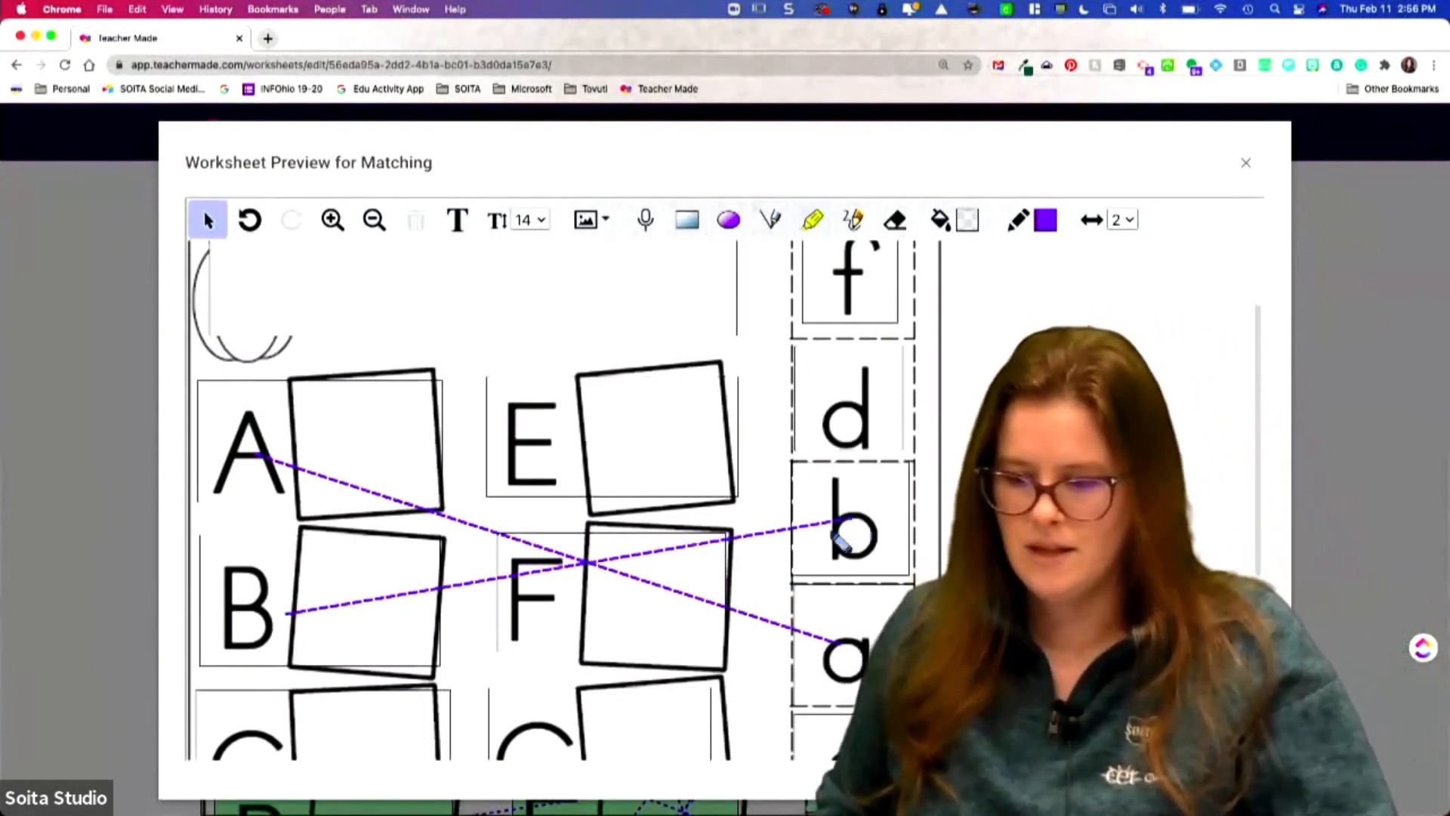
# Step: Test the Matching preview by connecting uppercase C, D and E to their lowercase letters
pyautogui.scroll(-4, 484, 625)
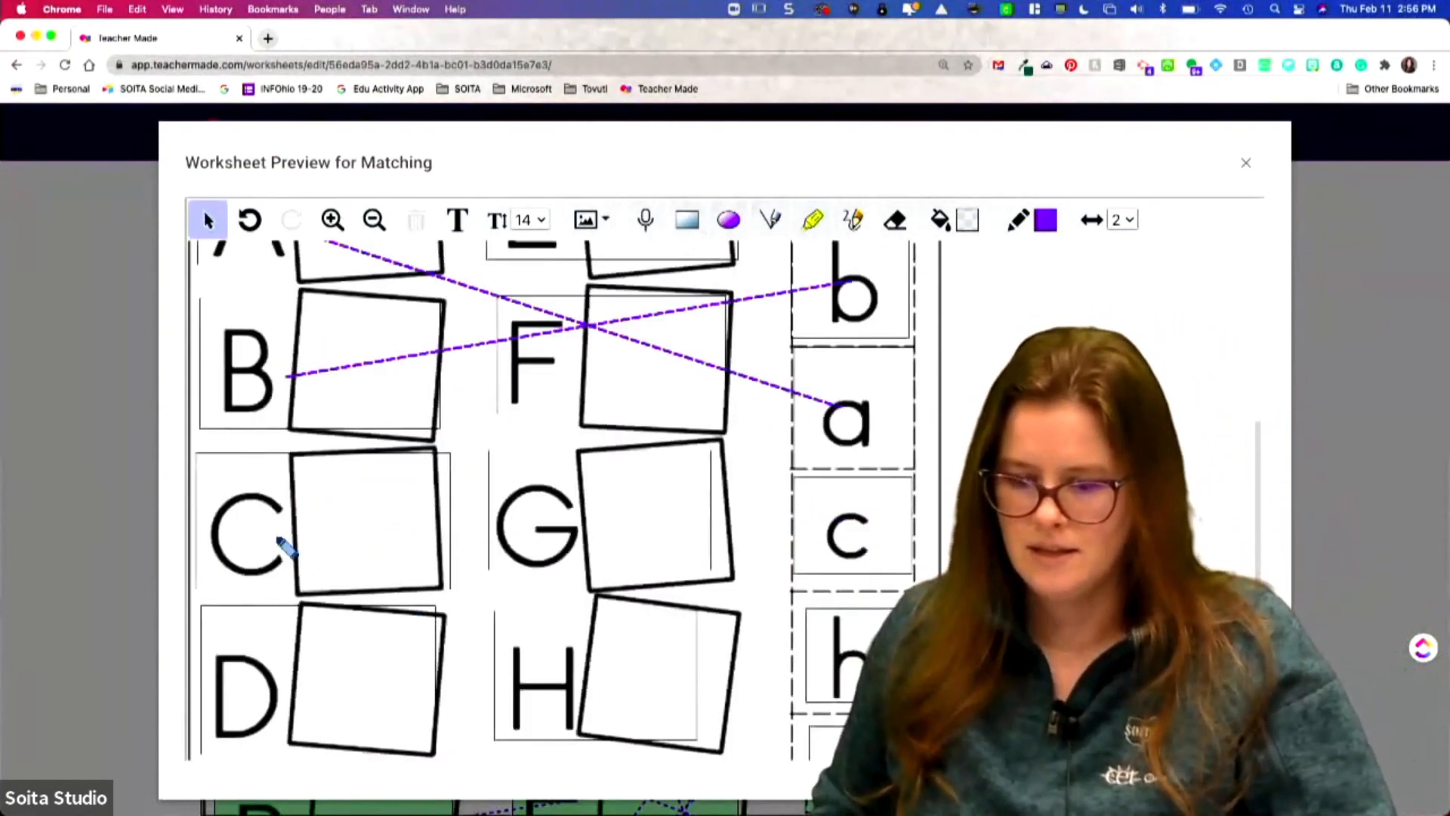
pyautogui.moveTo(260, 534); pyautogui.dragTo(842, 513)
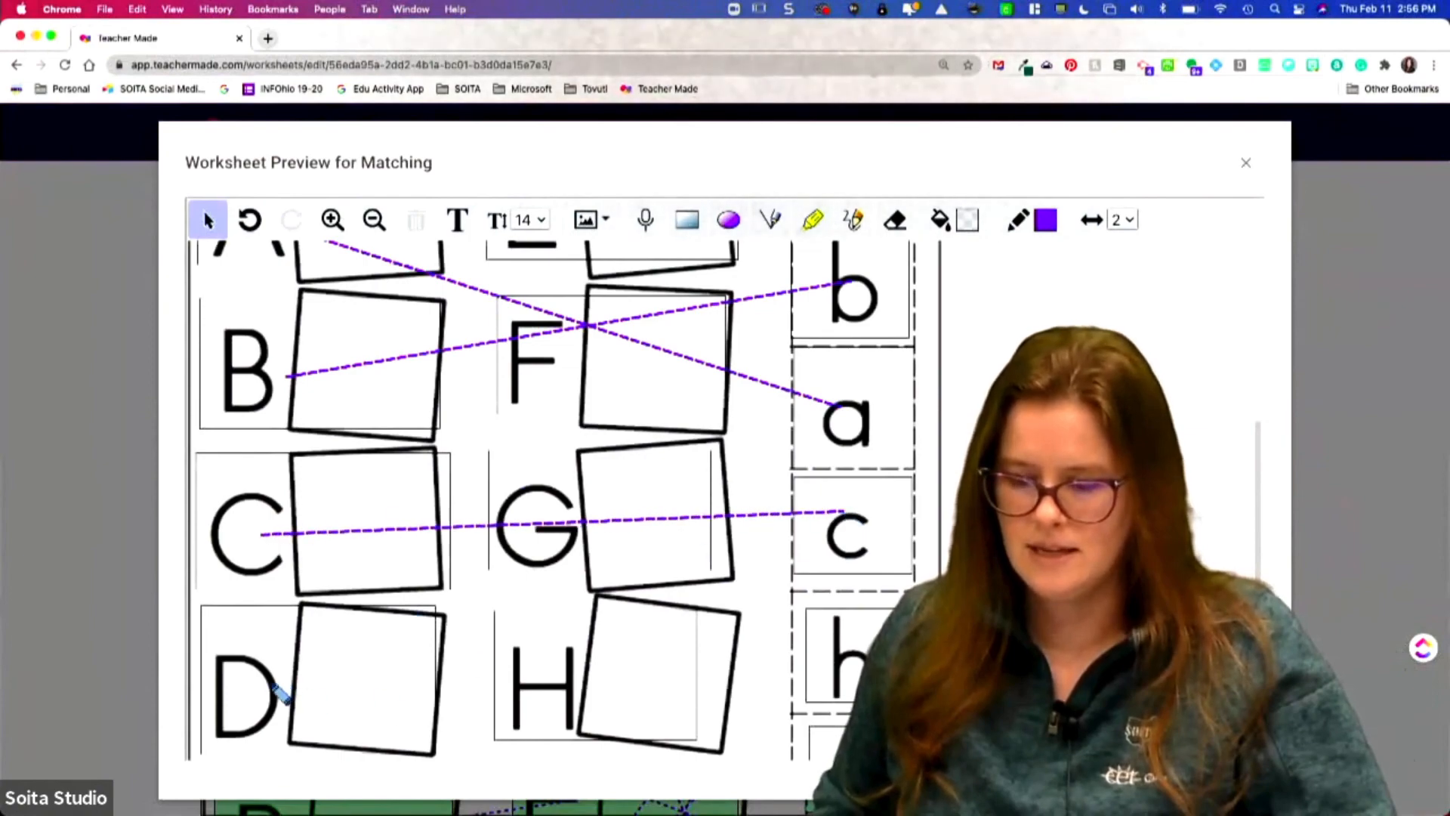
pyautogui.moveTo(274, 685); pyautogui.dragTo(833, 603)
pyautogui.scroll(6, 574, 632)
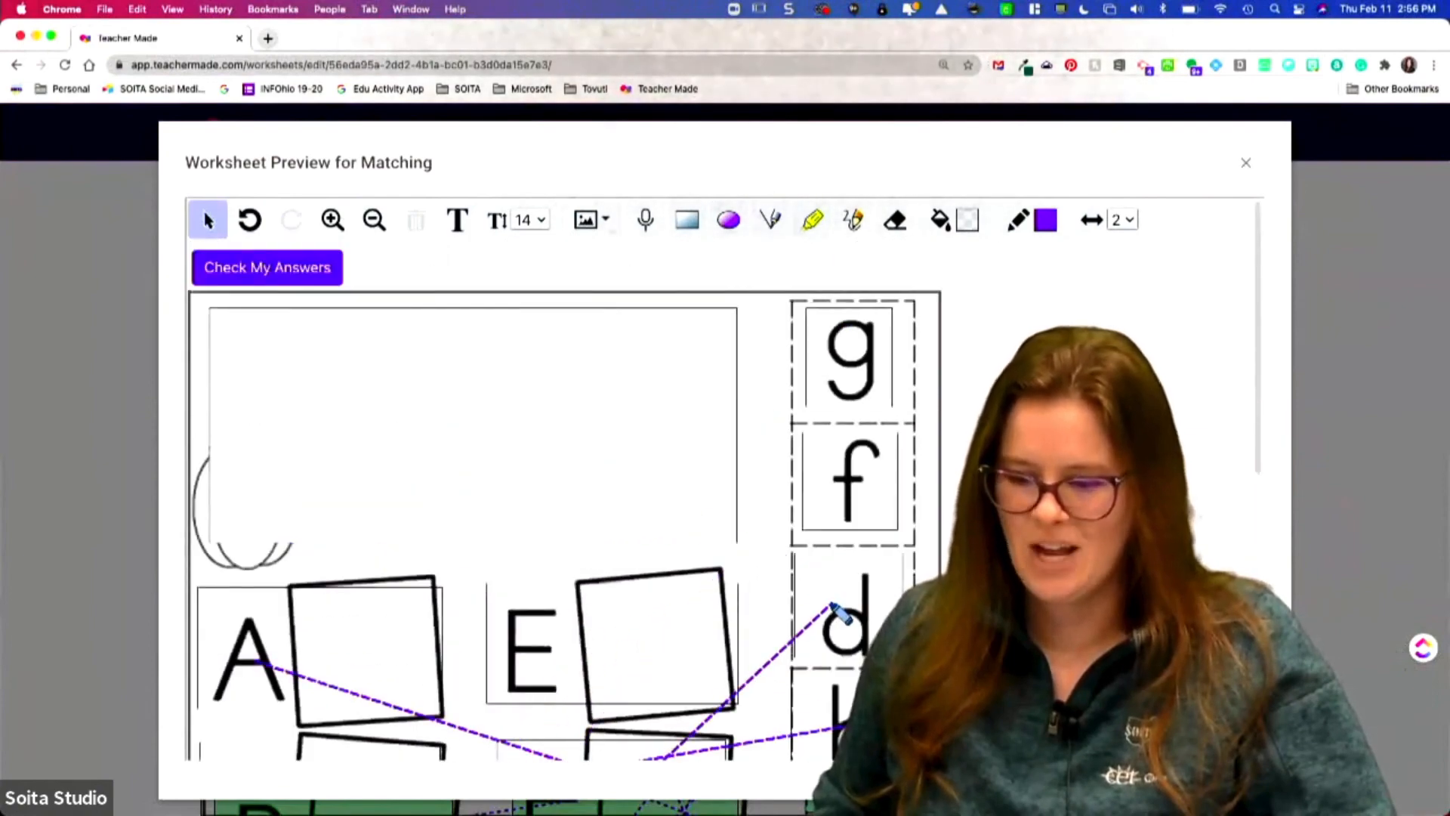
pyautogui.scroll(-7, 755, 604)
pyautogui.scroll(2, 668, 456)
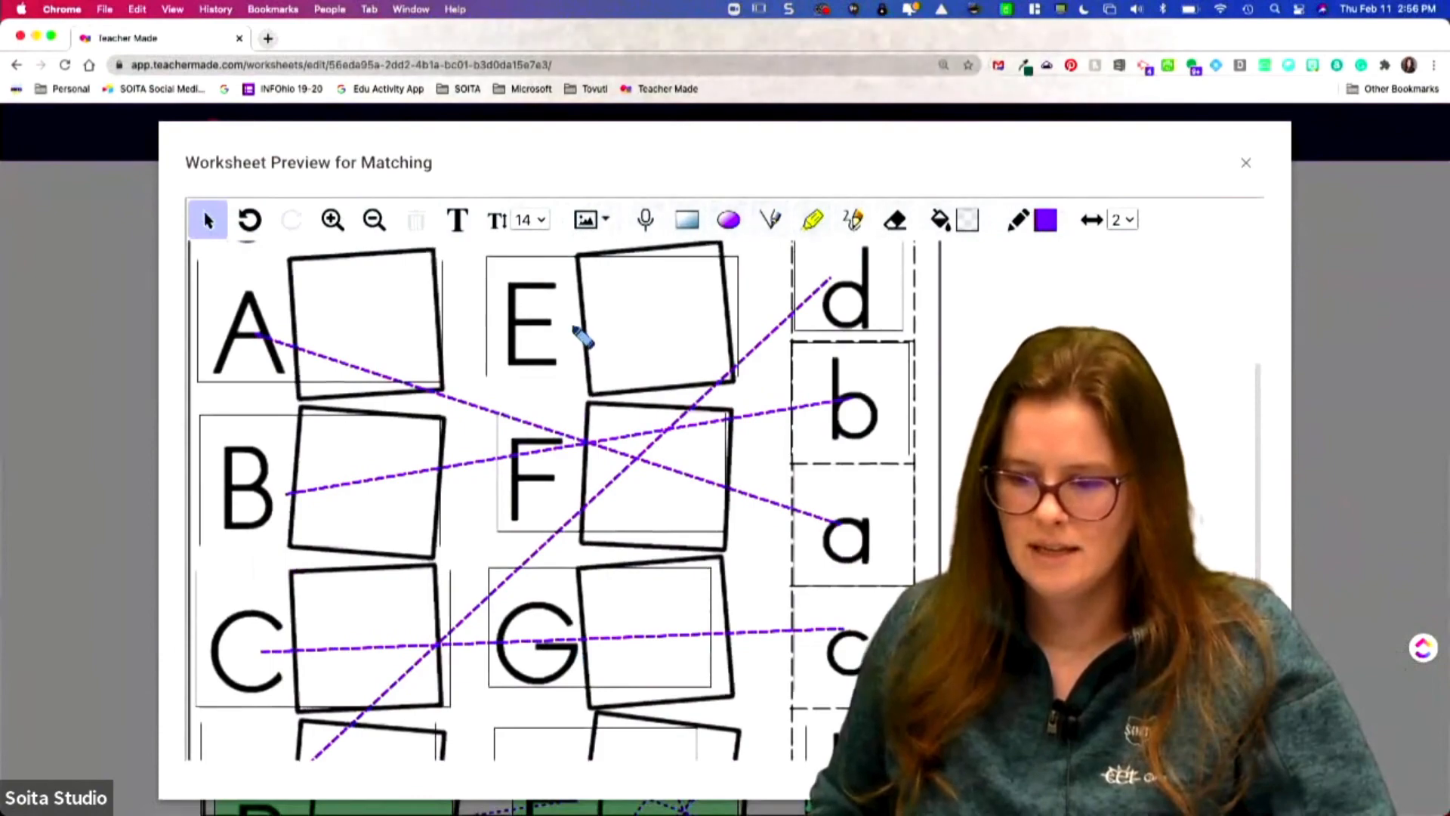
pyautogui.moveTo(583, 336)
pyautogui.mouseDown()
pyautogui.moveTo(738, 557)
pyautogui.moveTo(859, 646)
pyautogui.mouseUp()
pyautogui.scroll(-4, 755, 574)
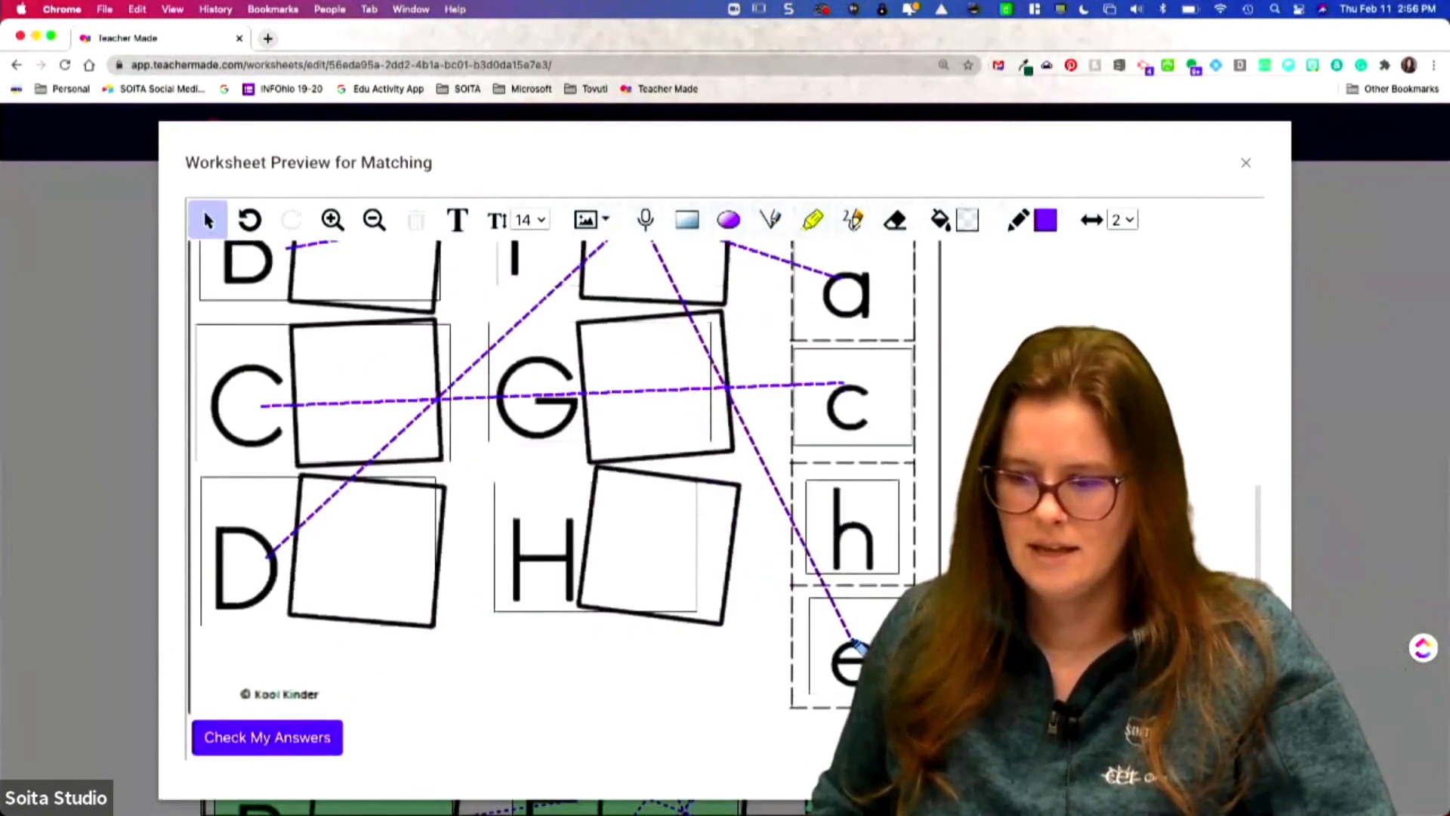
# Step: Connect uppercase F, G and H to their lowercase letters in the preview, check the answers and close the preview
pyautogui.scroll(6, 649, 509)
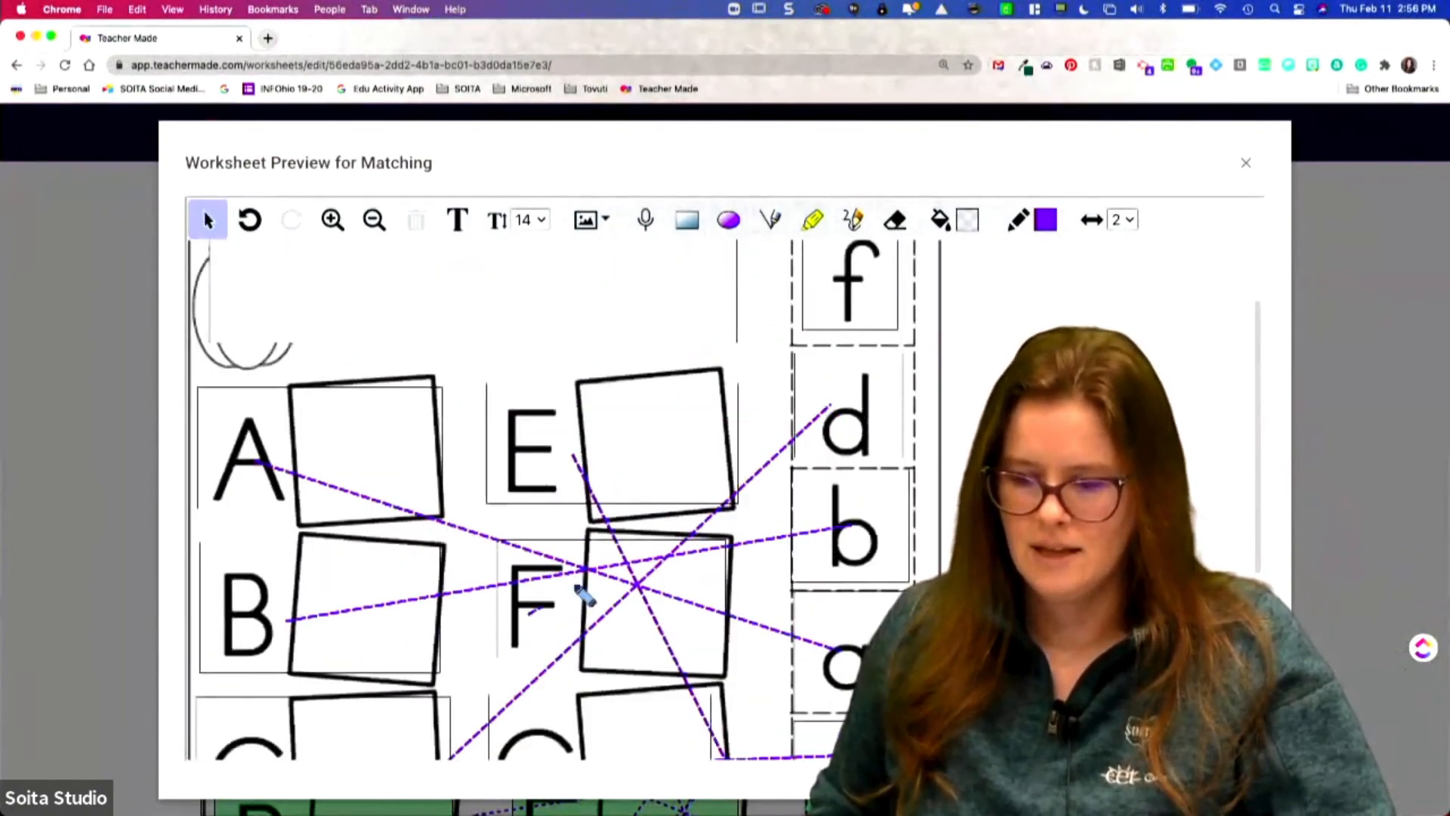
pyautogui.moveTo(580, 590); pyautogui.dragTo(858, 291)
pyautogui.scroll(-4, 793, 362)
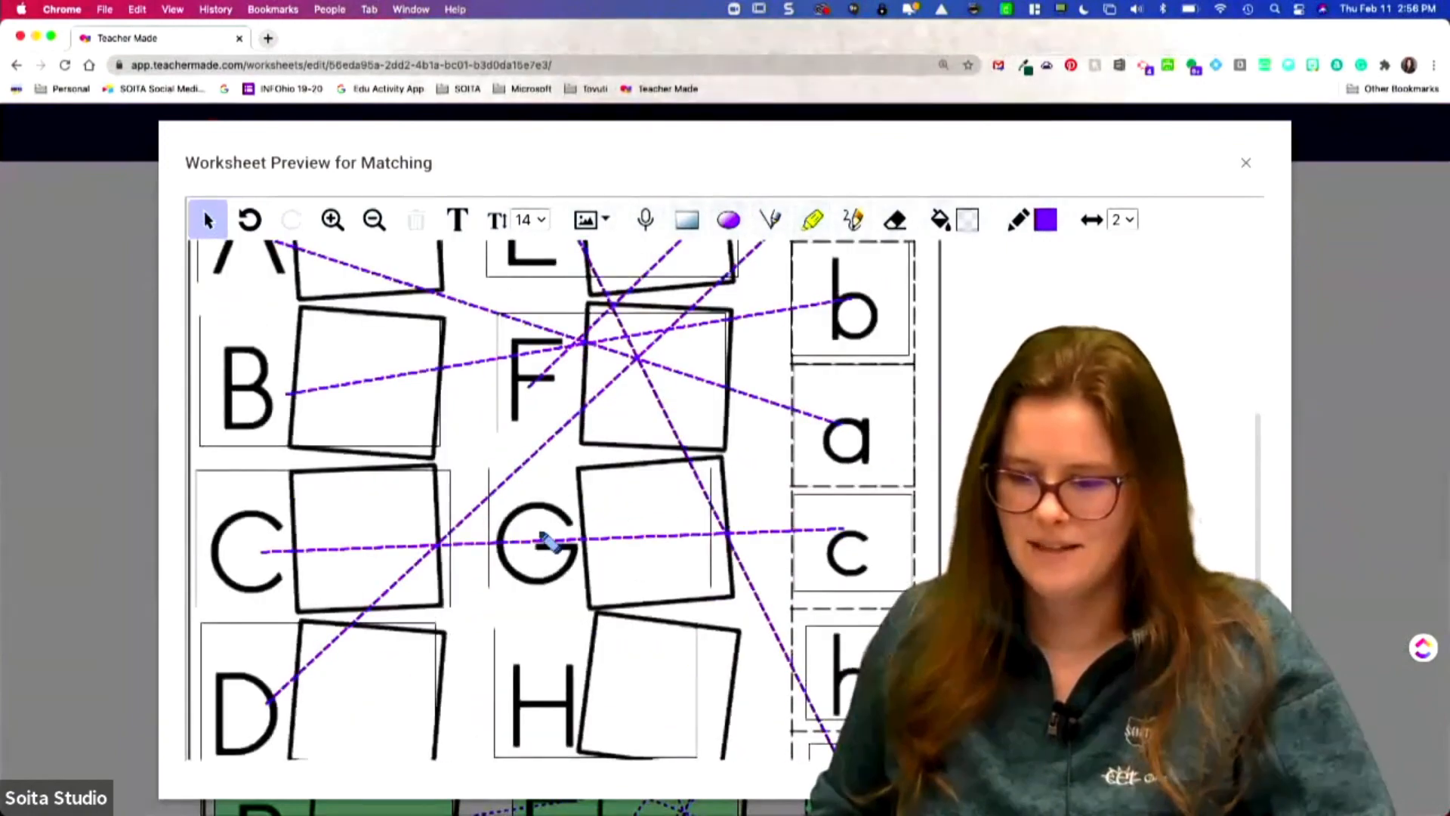
pyautogui.scroll(-2, 599, 551)
pyautogui.moveTo(593, 542)
pyautogui.mouseDown()
pyautogui.moveTo(700, 473)
pyautogui.moveTo(803, 446)
pyautogui.moveTo(850, 287)
pyautogui.mouseUp()
pyautogui.scroll(6, 755, 453)
pyautogui.scroll(-6, 590, 555)
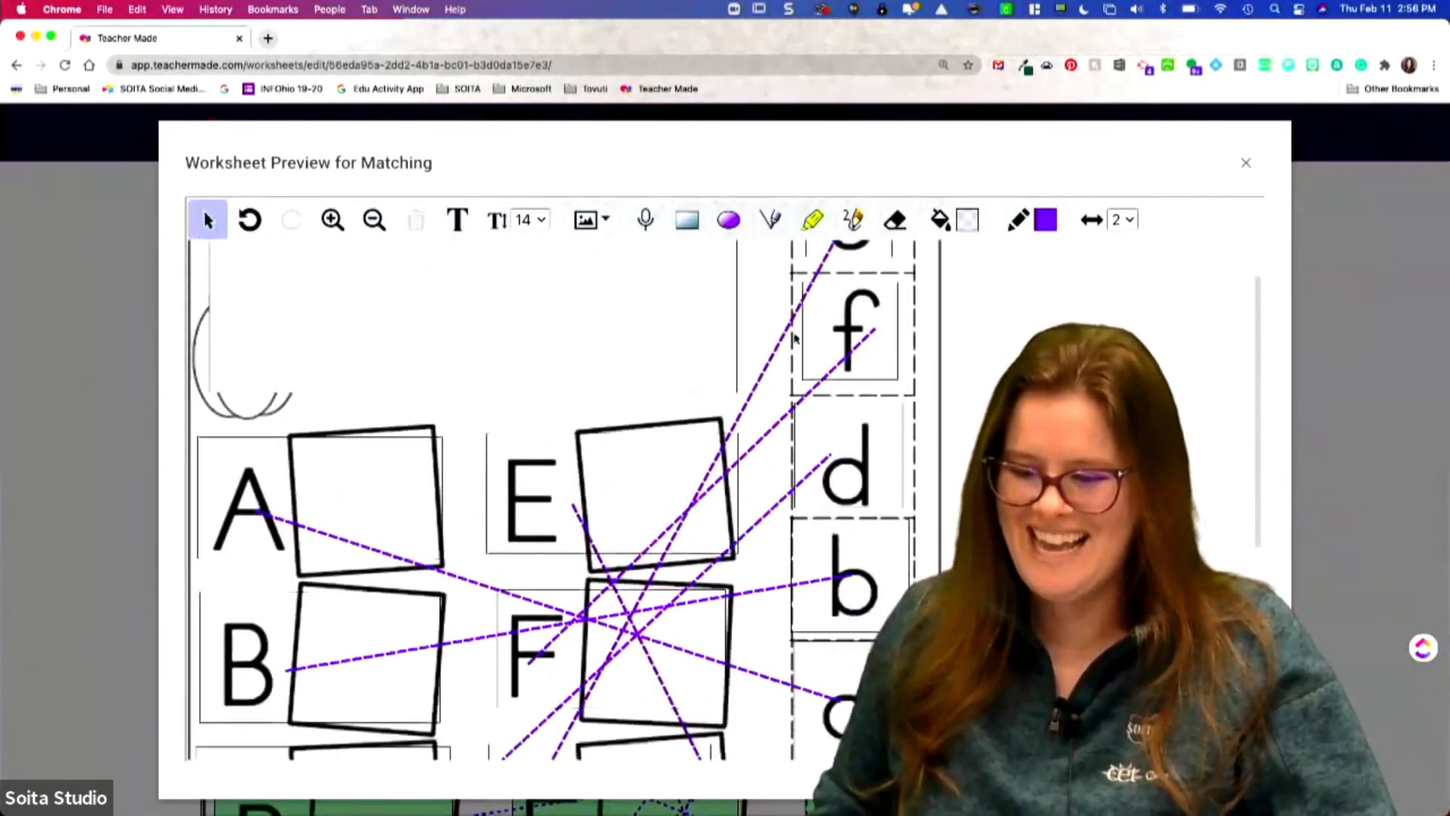
pyautogui.moveTo(559, 624); pyautogui.dragTo(840, 602)
pyautogui.scroll(8, 574, 491)
pyautogui.click(248, 269)
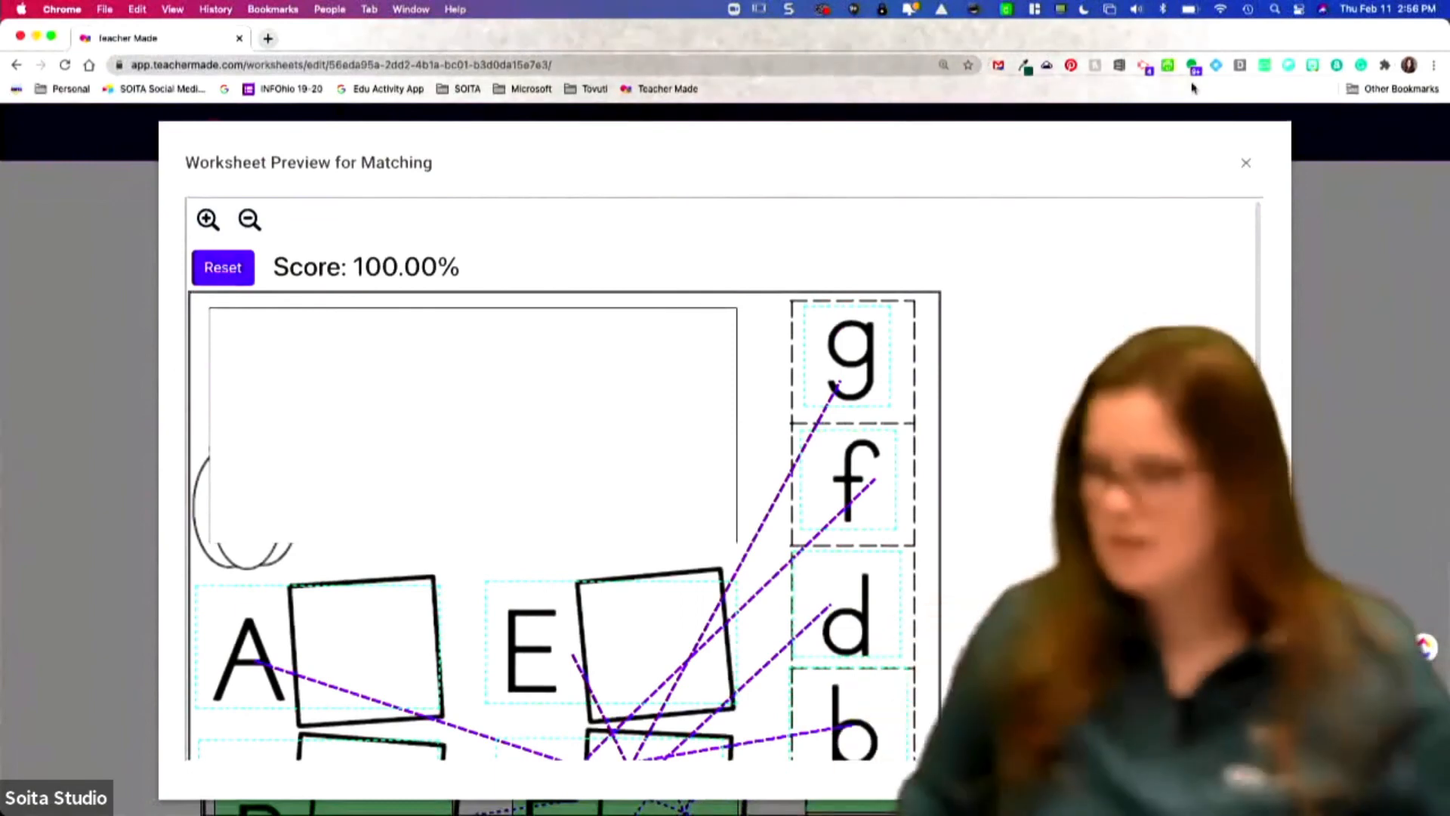
pyautogui.click(1246, 165)
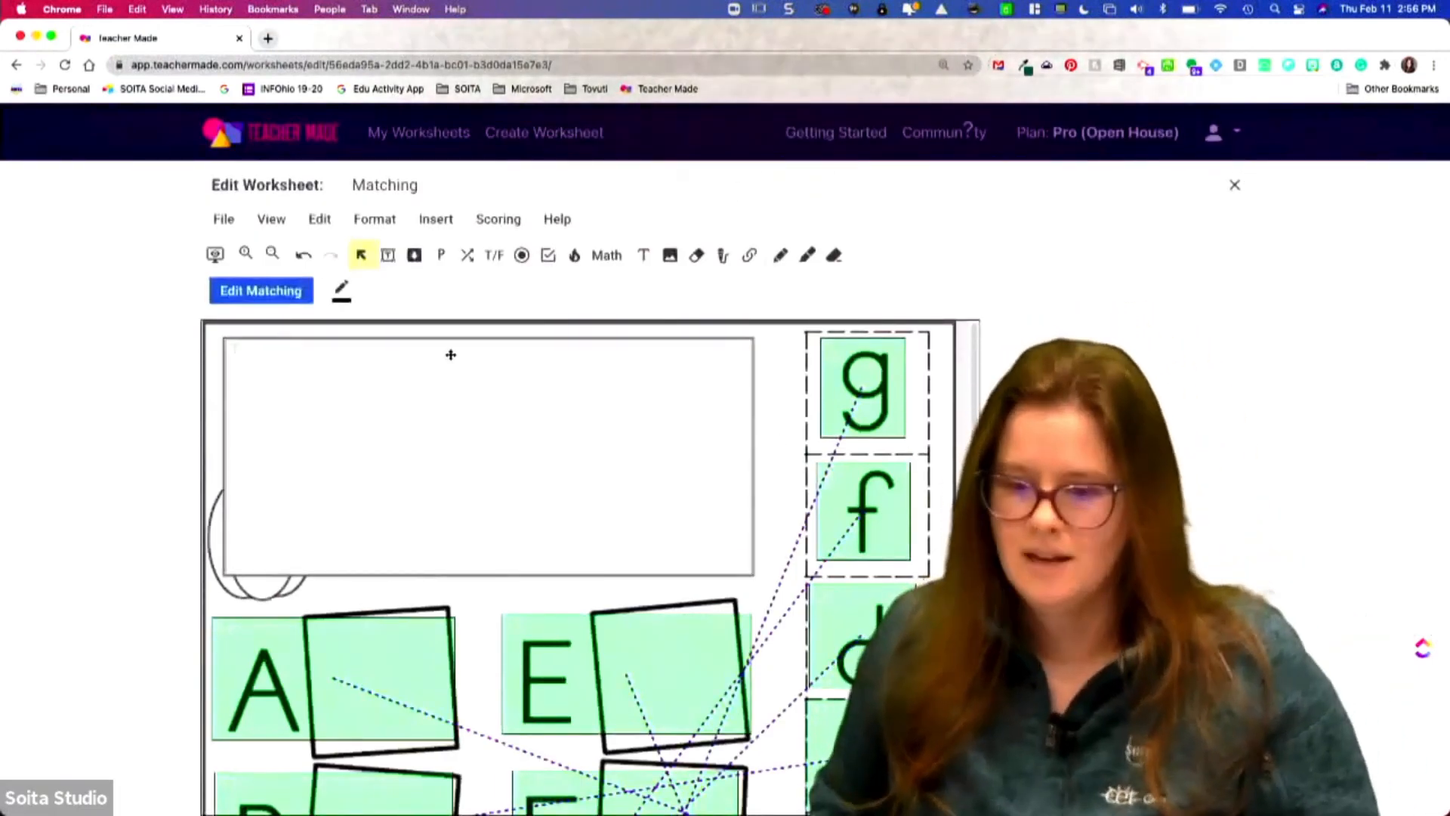
# Step: Exit the Matching worksheet, return to My Worksheets and start creating a new worksheet
pyautogui.click(222, 217)
pyautogui.click(277, 335)
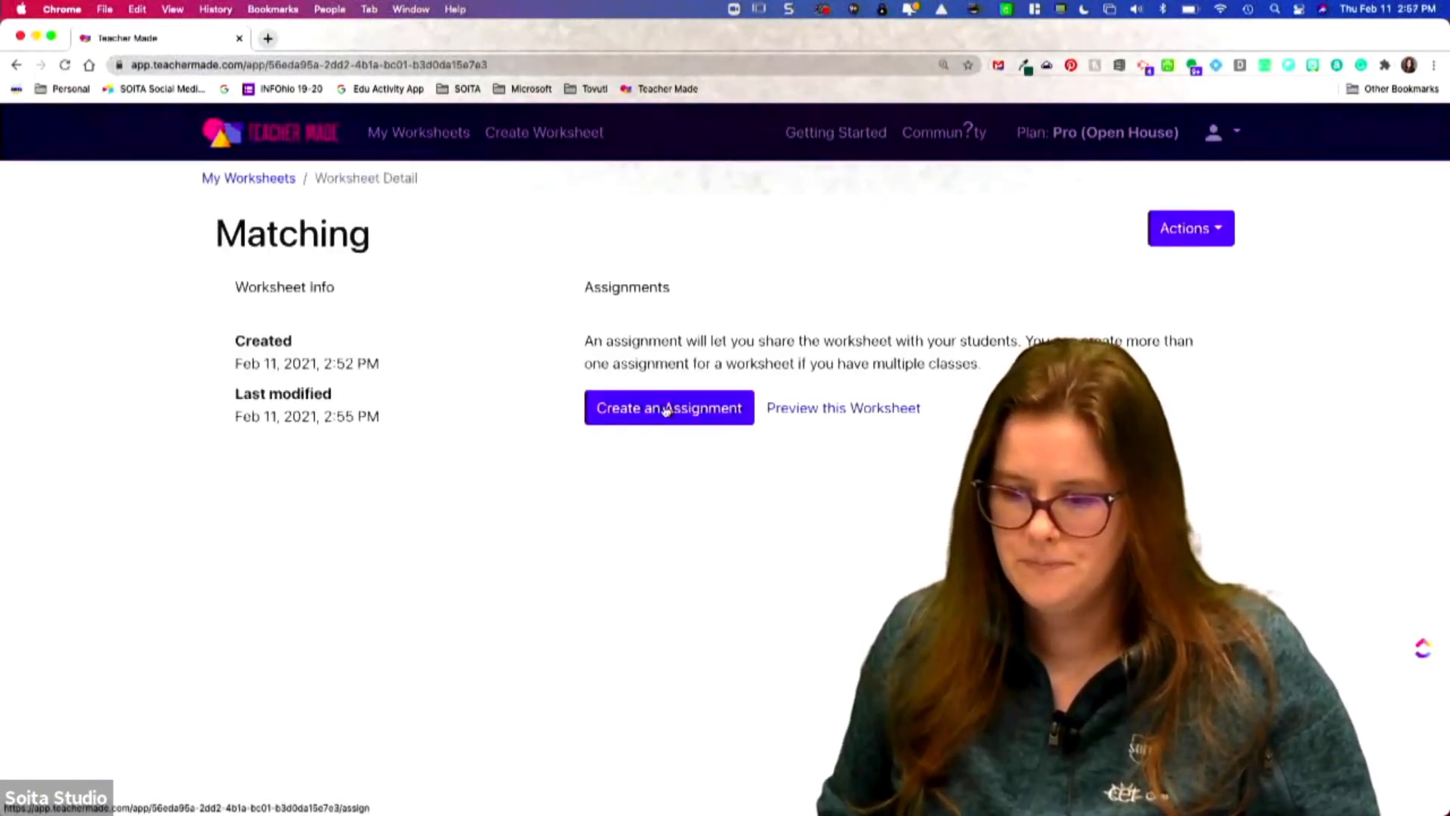
pyautogui.click(238, 178)
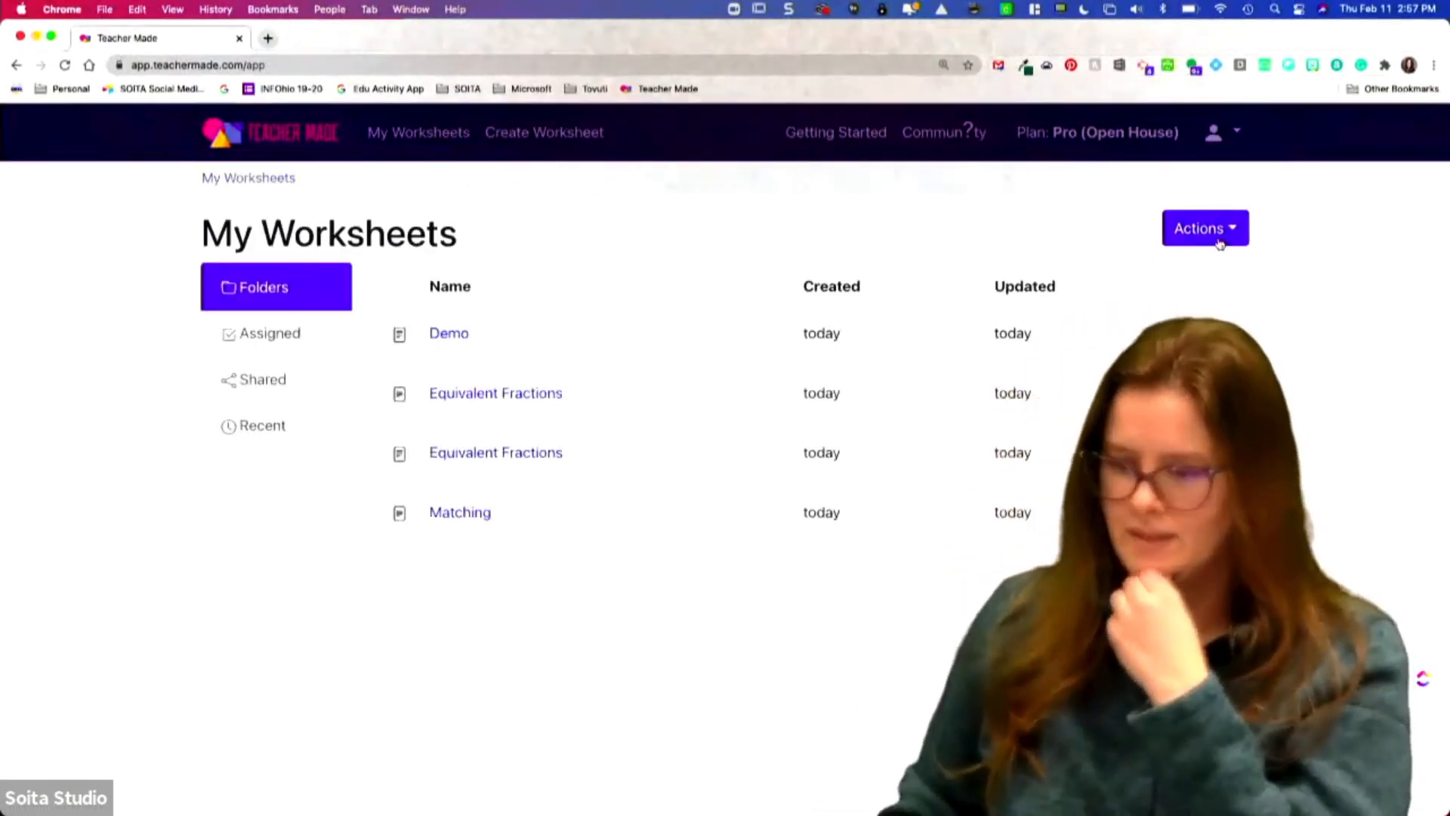
pyautogui.click(1191, 232)
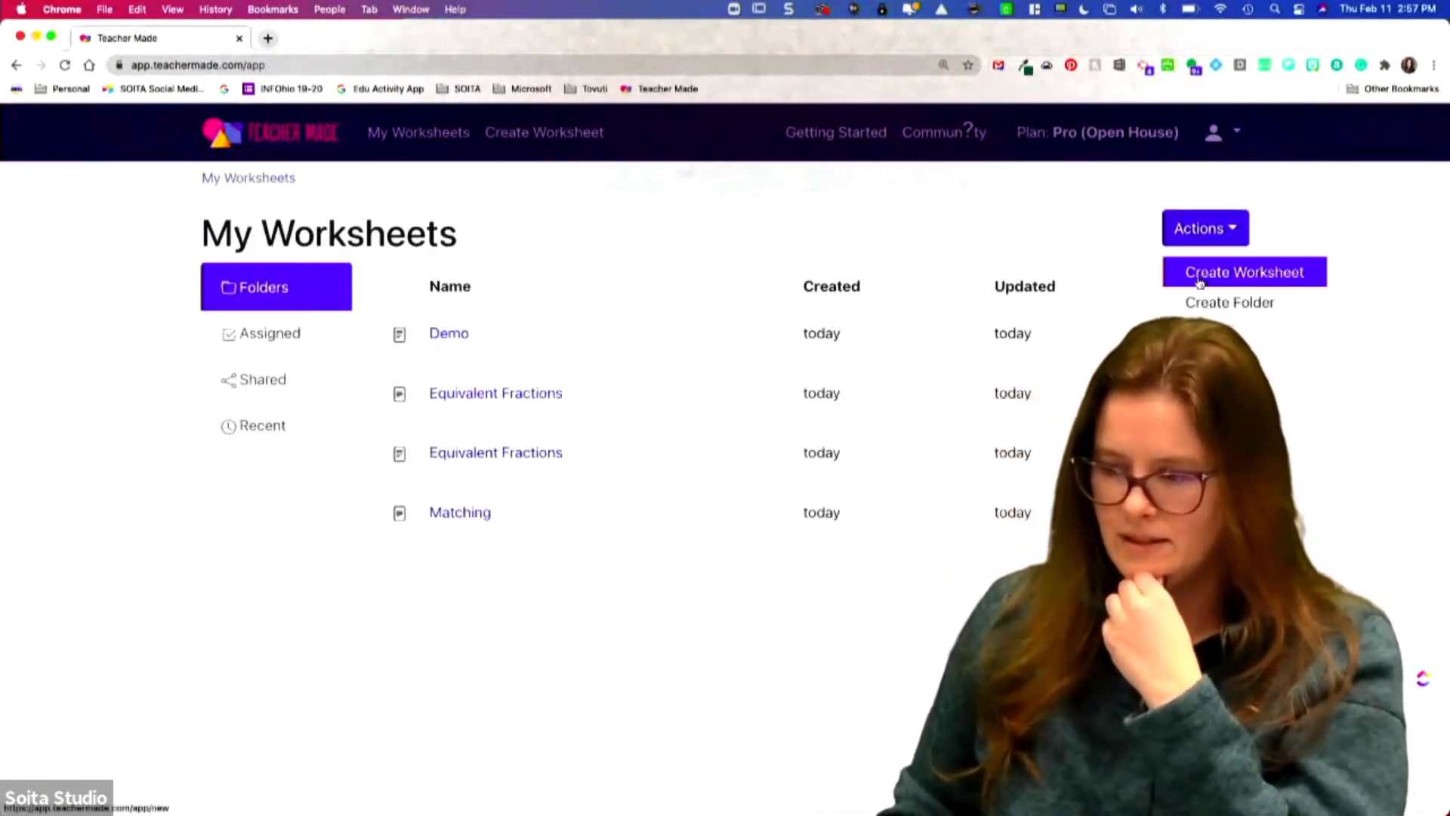
pyautogui.click(1200, 274)
# Step: Create the worksheet with the I Spy Nickels page from the Desktop folder as its background and the title "Find the Nickels!"
pyautogui.moveTo(2, 314)
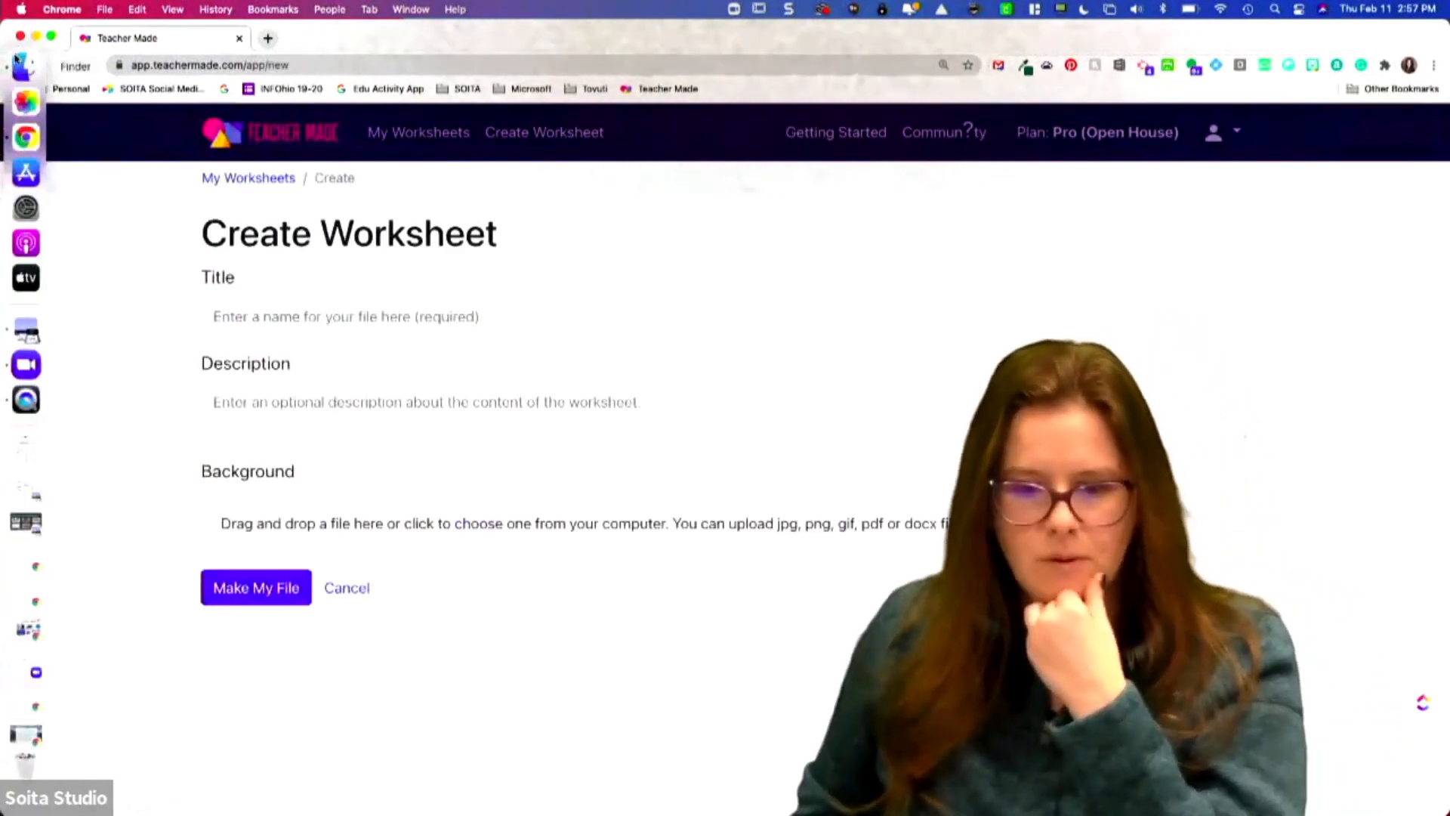
pyautogui.click(16, 59)
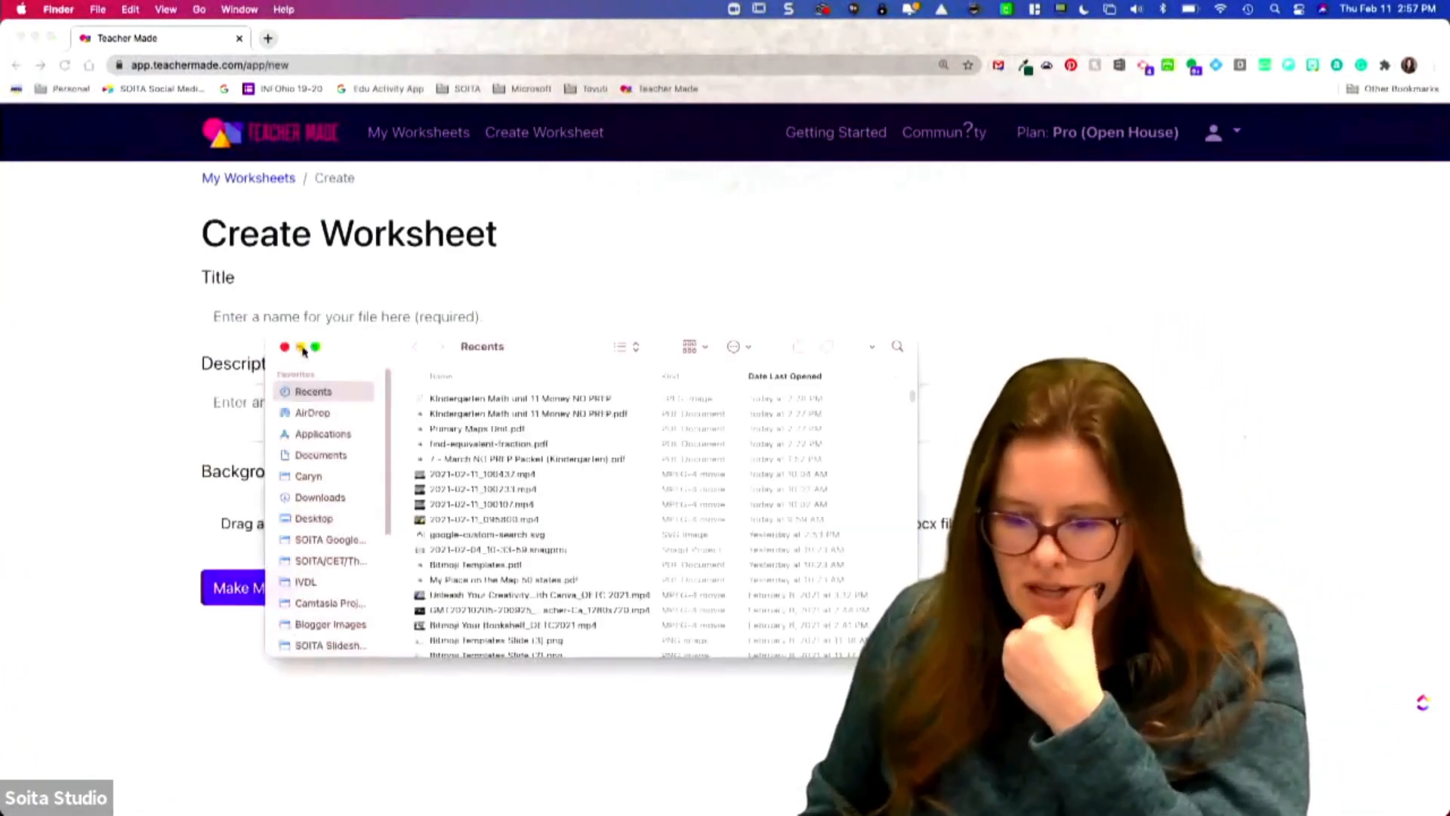
pyautogui.click(324, 520)
pyautogui.moveTo(437, 400); pyautogui.dragTo(931, 528)
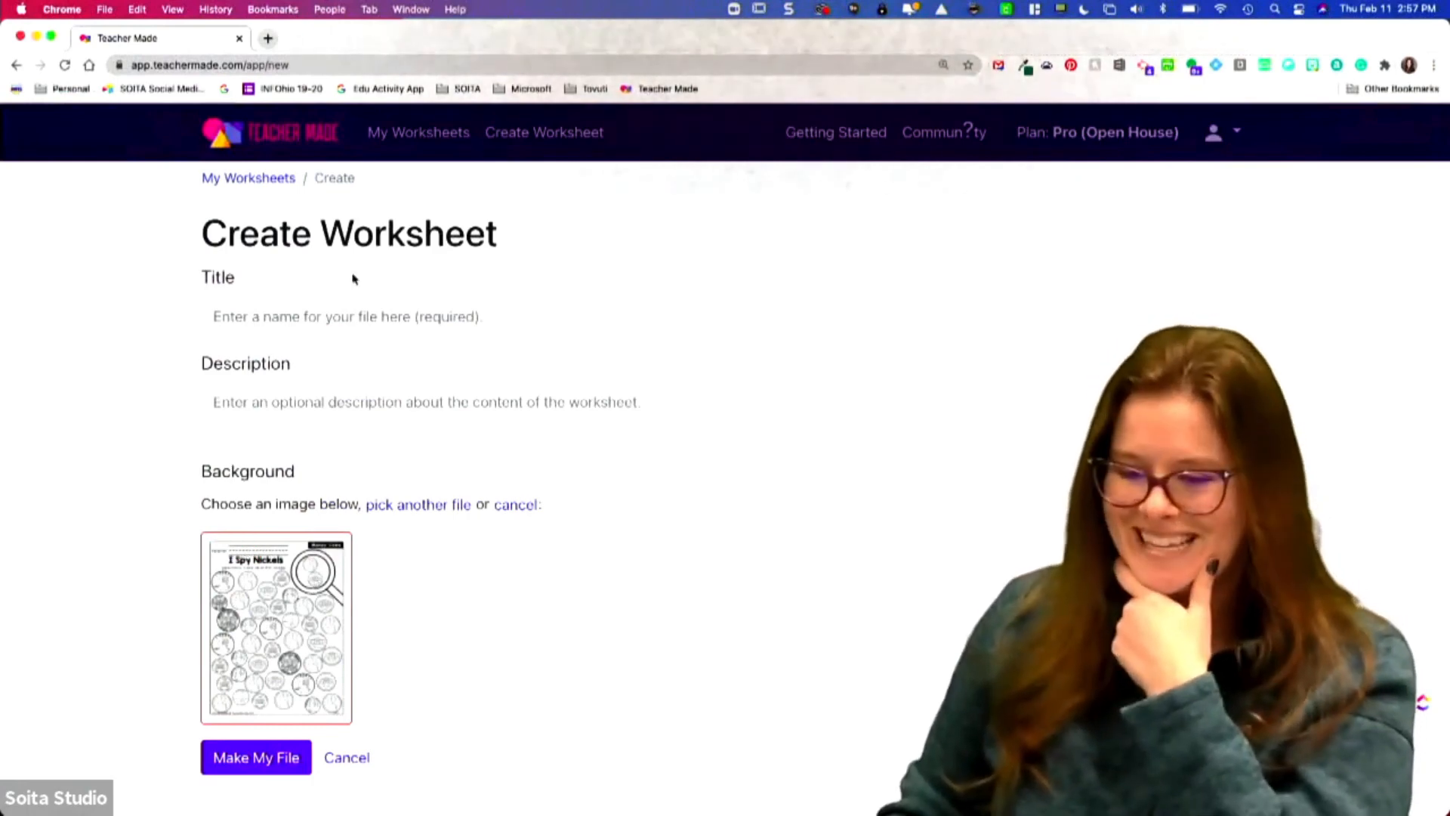
pyautogui.click(294, 325)
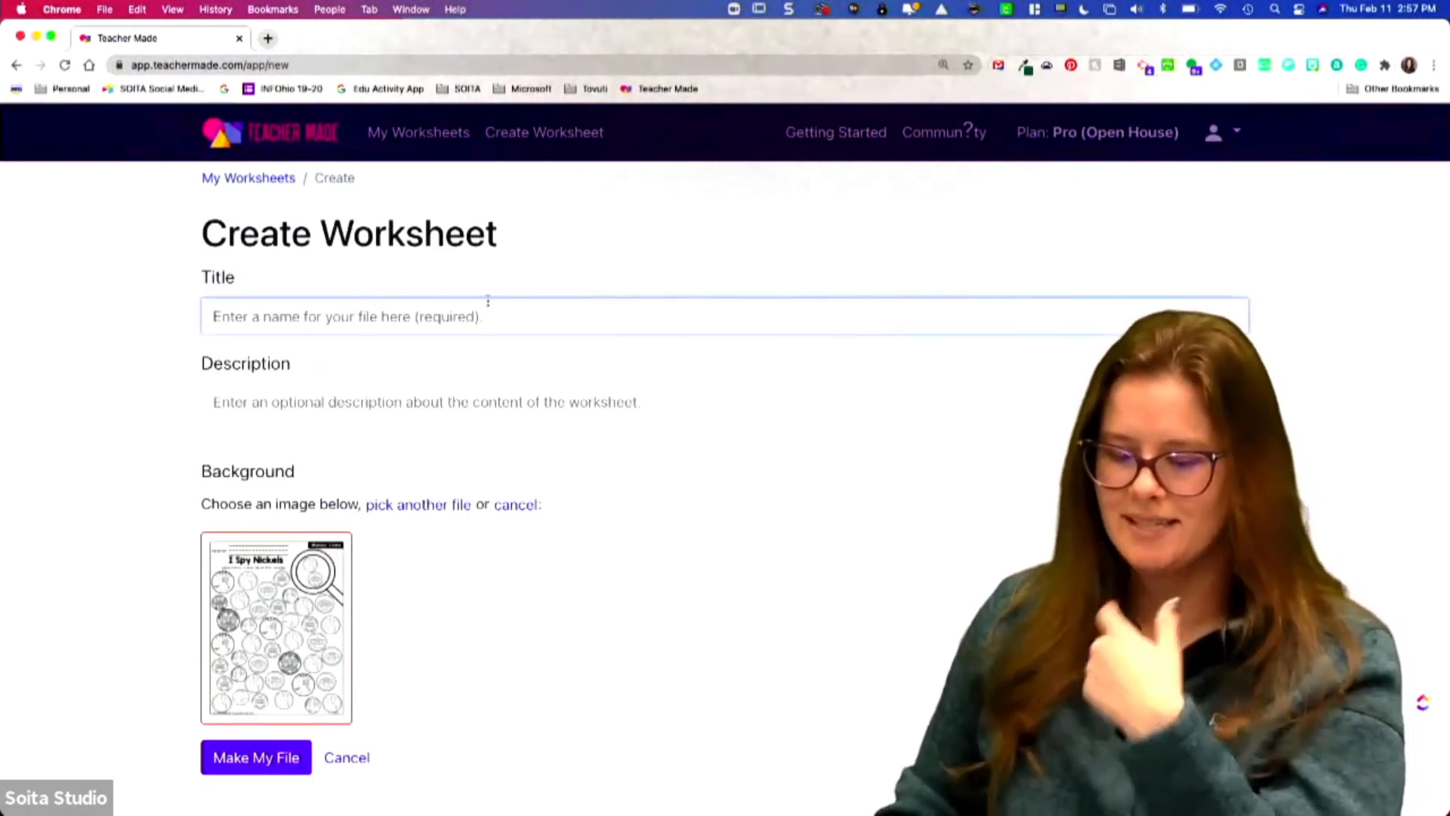
pyautogui.write('Find the Nickels!')
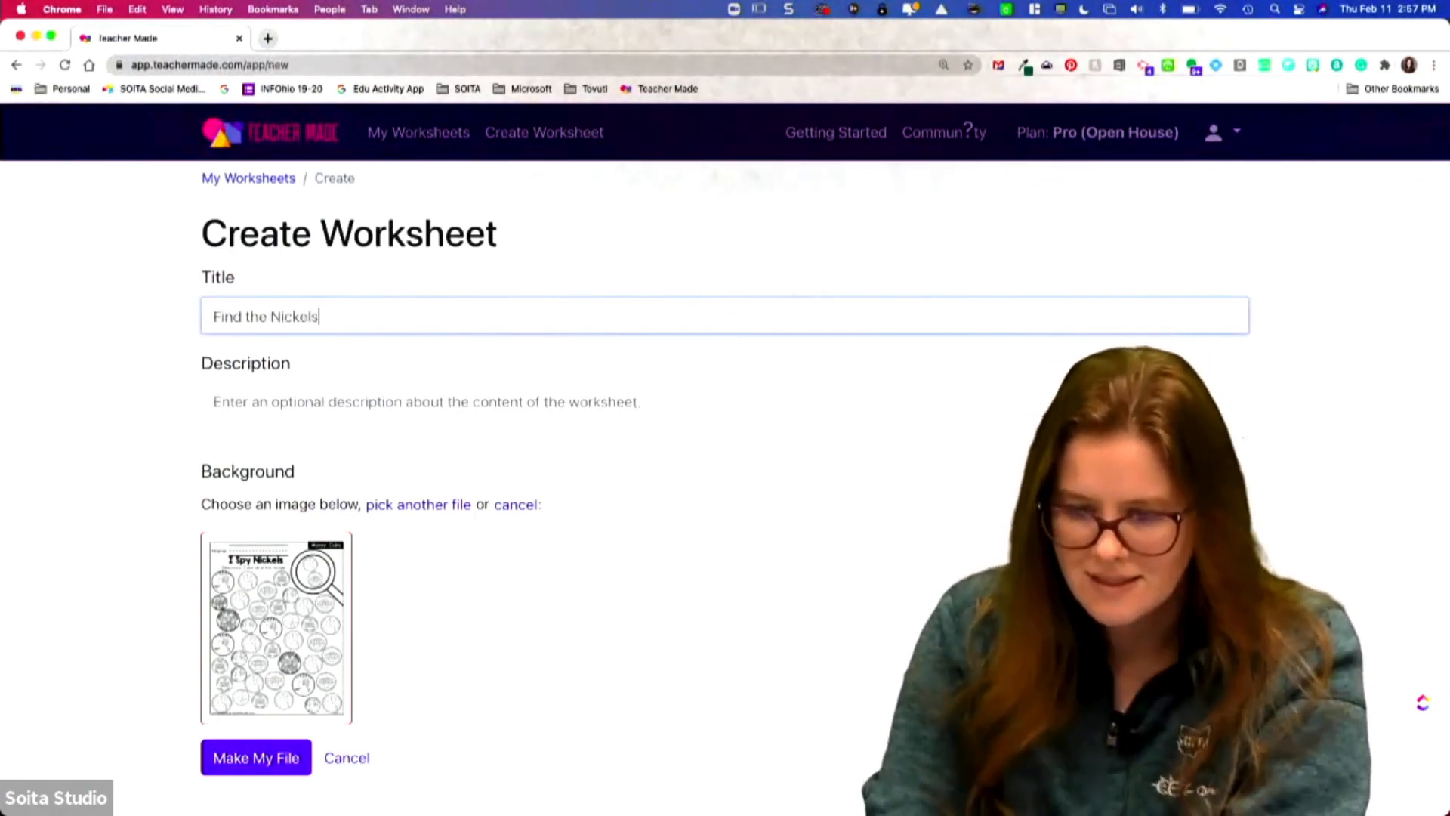
pyautogui.click(252, 758)
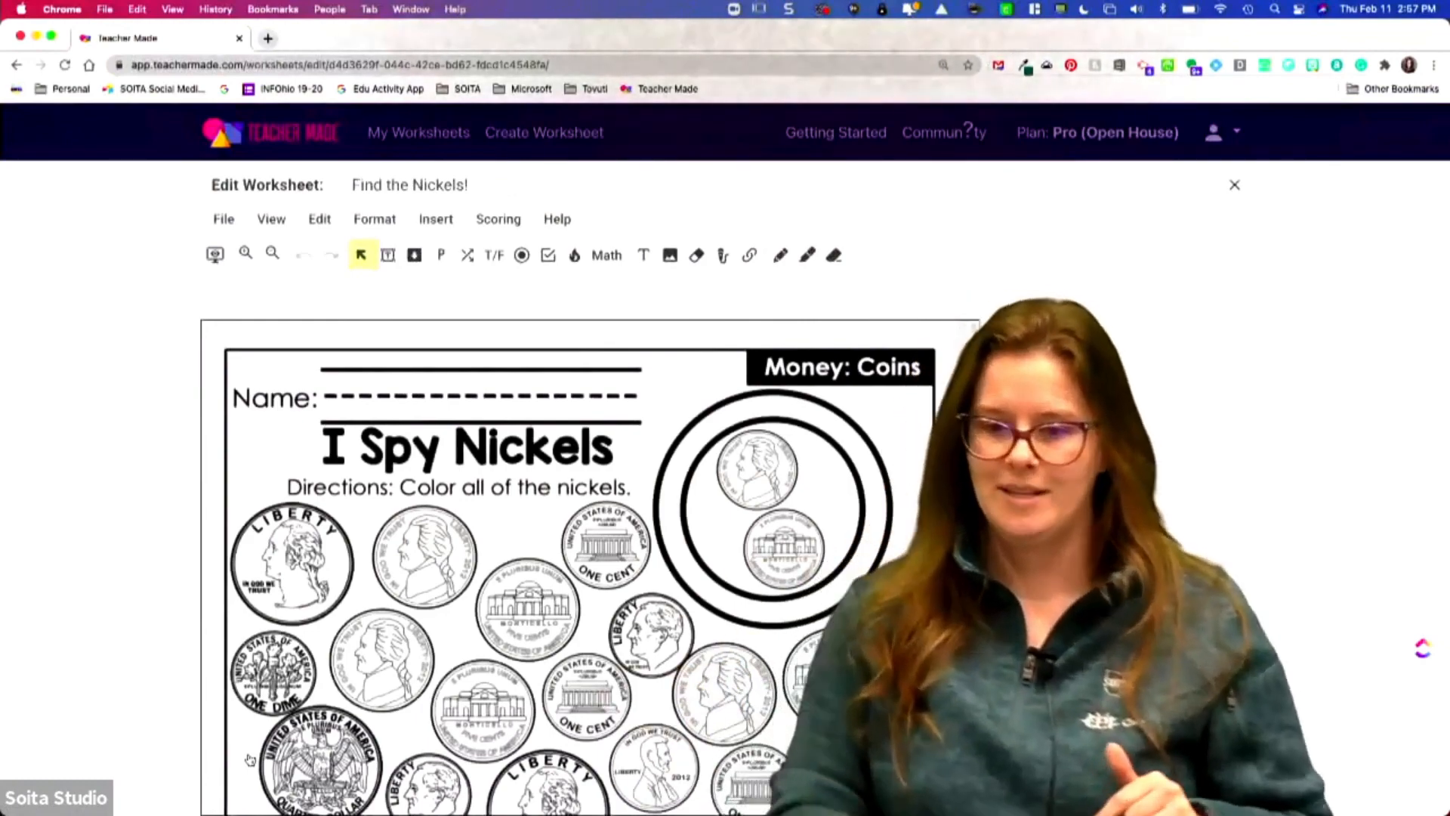
# Step: Insert a hot spot over the first nickel in the top row, worth 1 point when the student clicks it
pyautogui.click(574, 256)
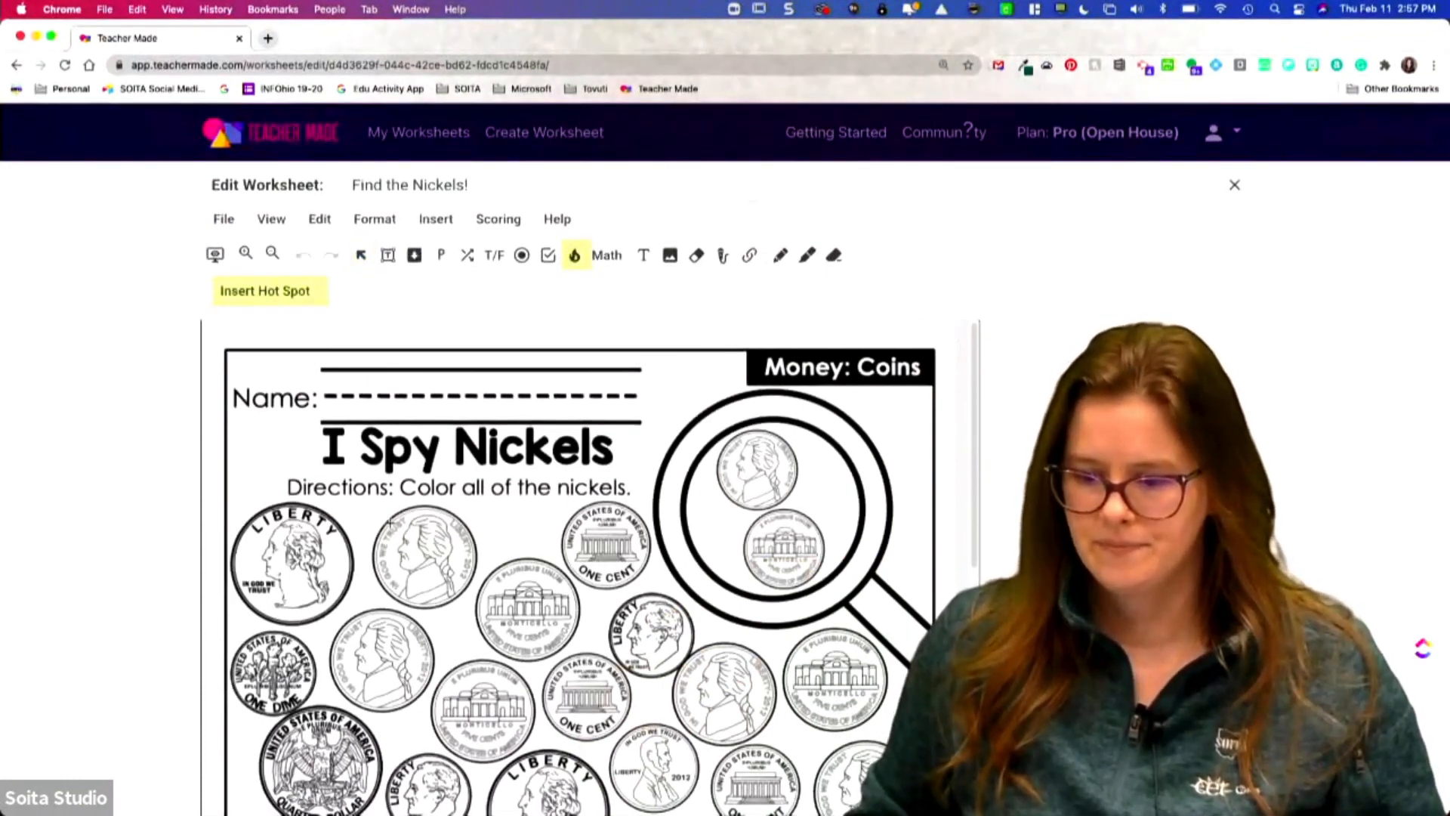
pyautogui.moveTo(459, 586); pyautogui.dragTo(459, 586)
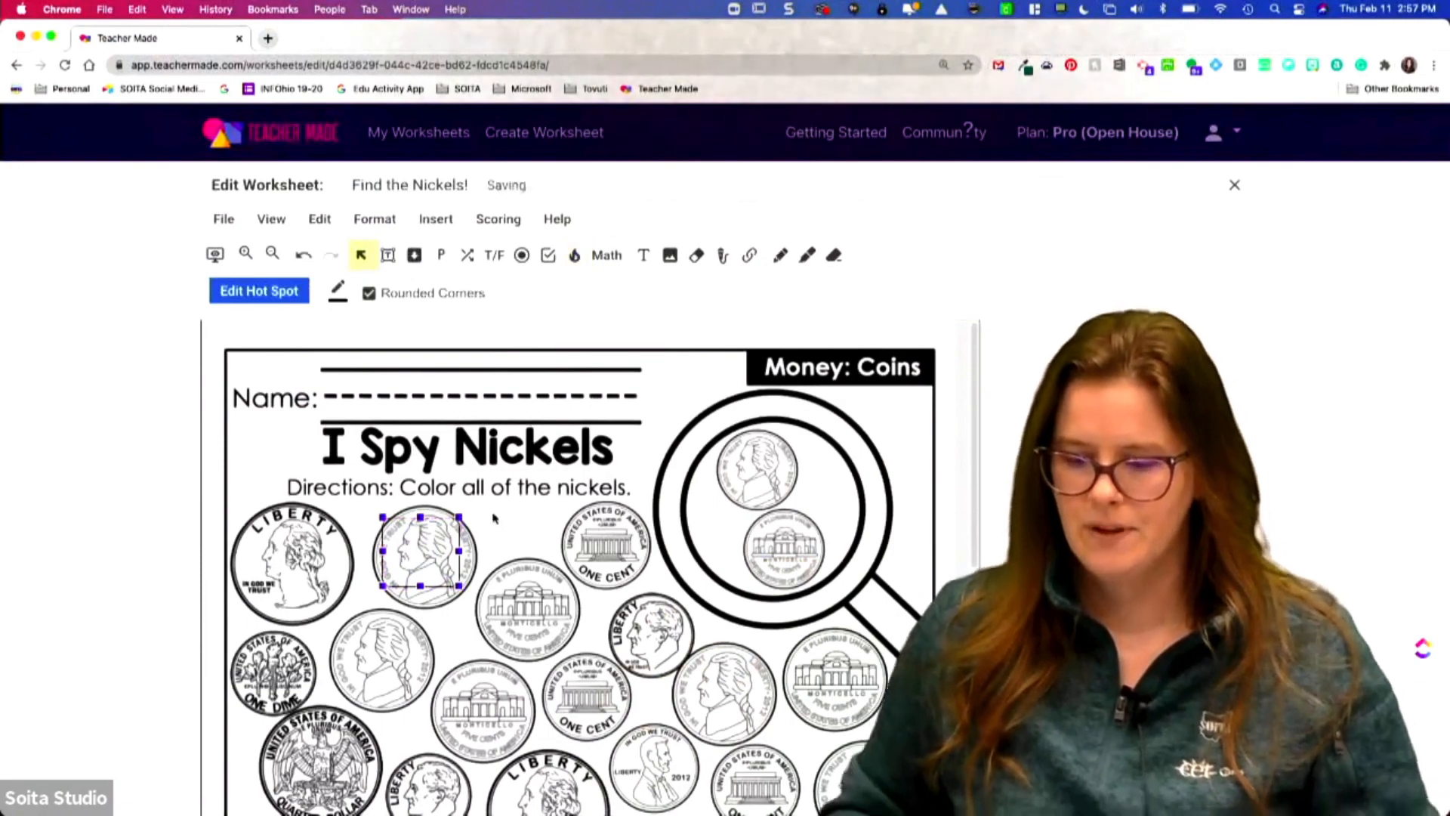
pyautogui.click(268, 291)
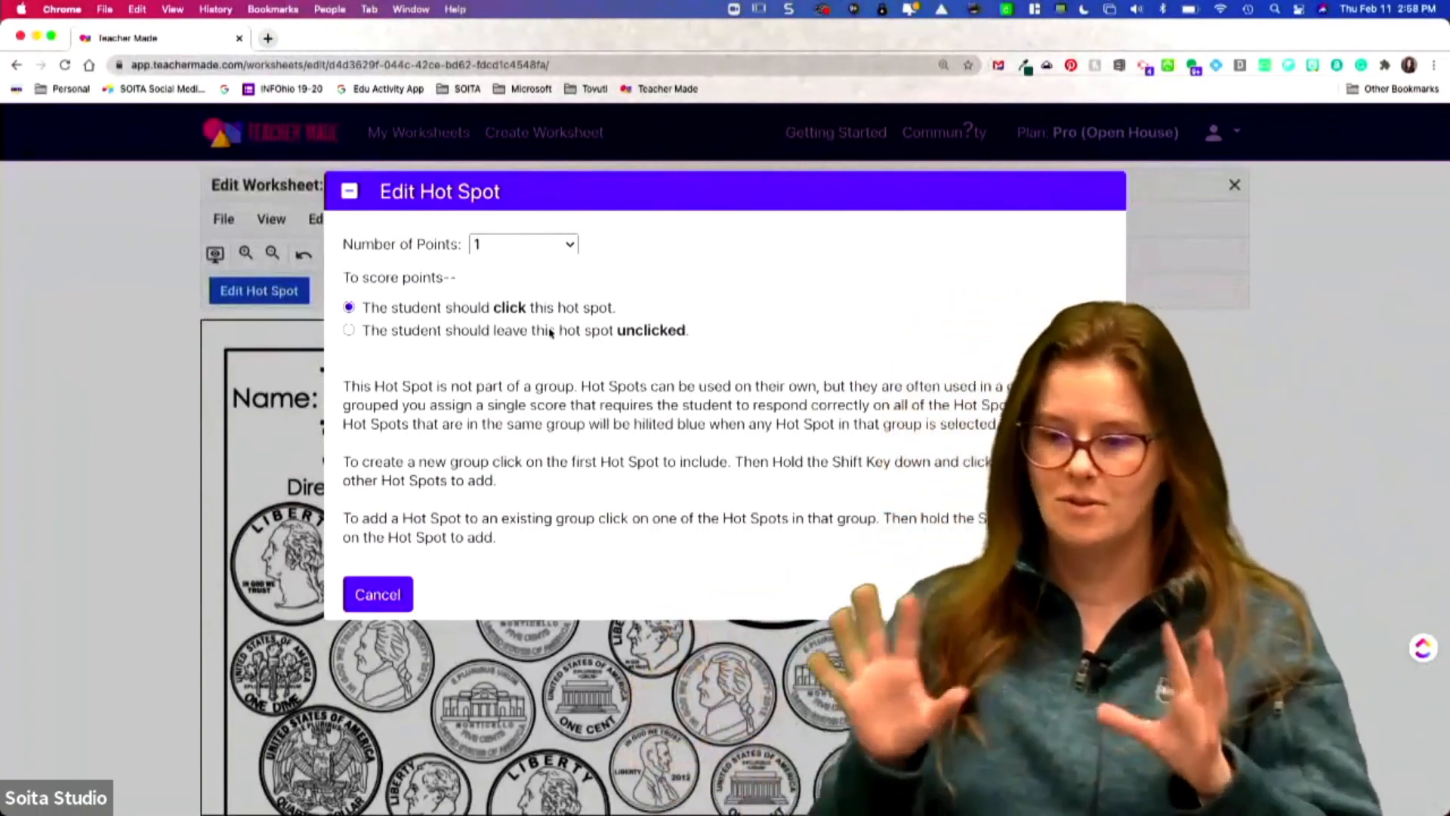
pyautogui.click(1080, 594)
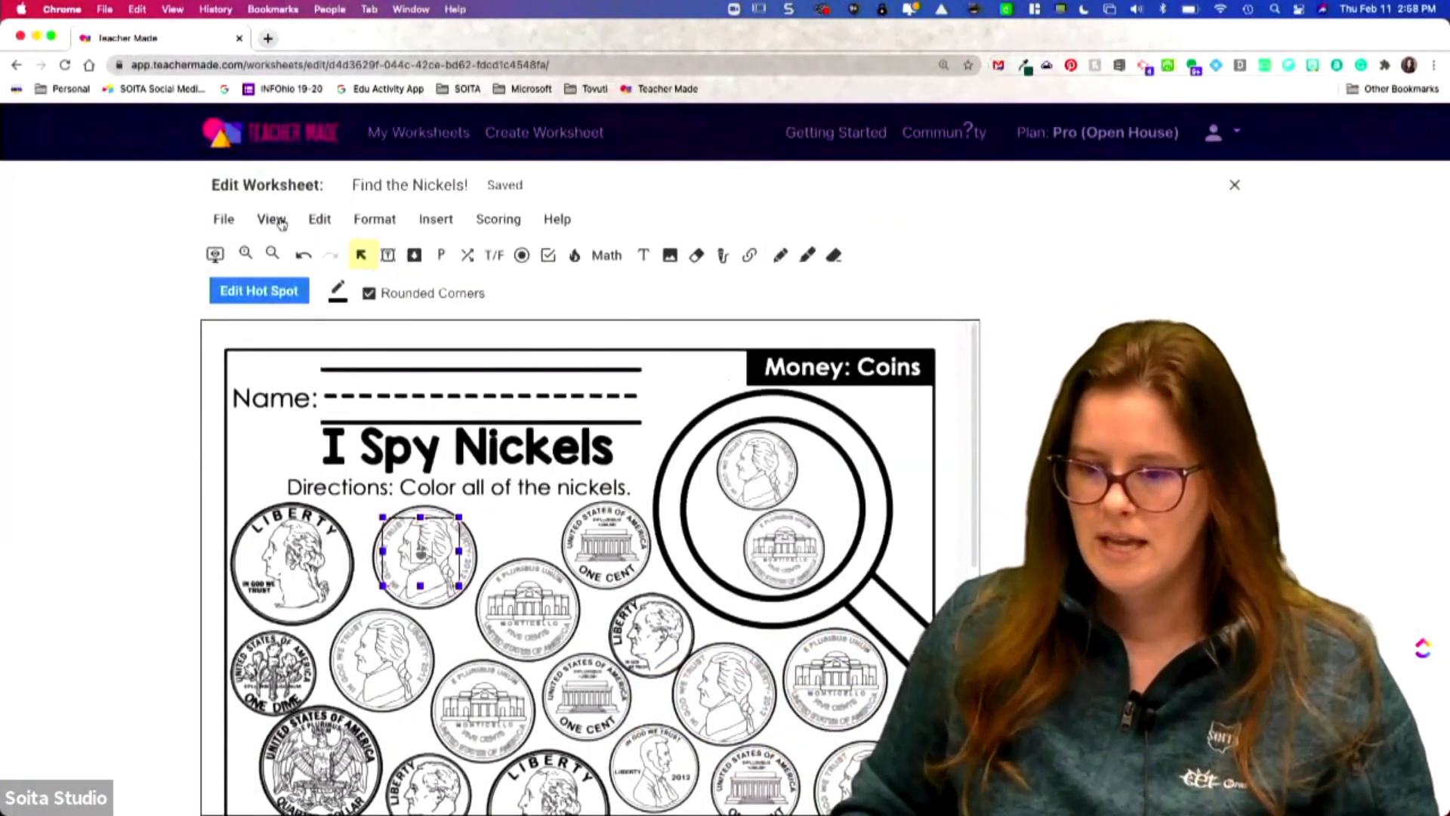
# Step: Duplicate the hot spot and place copies over the two Monticello nickels below the first nickel
pyautogui.click(320, 222)
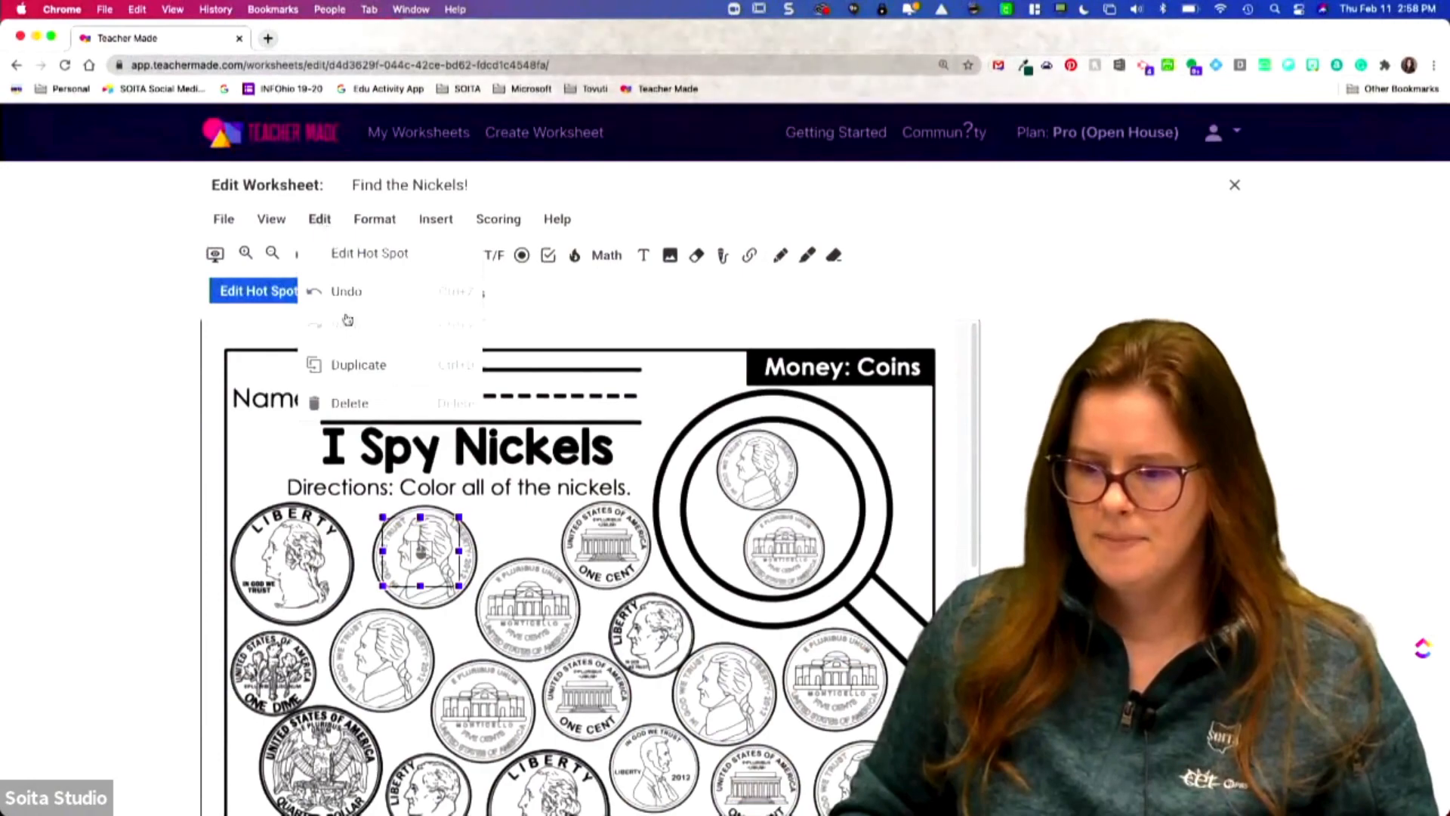
pyautogui.click(359, 365)
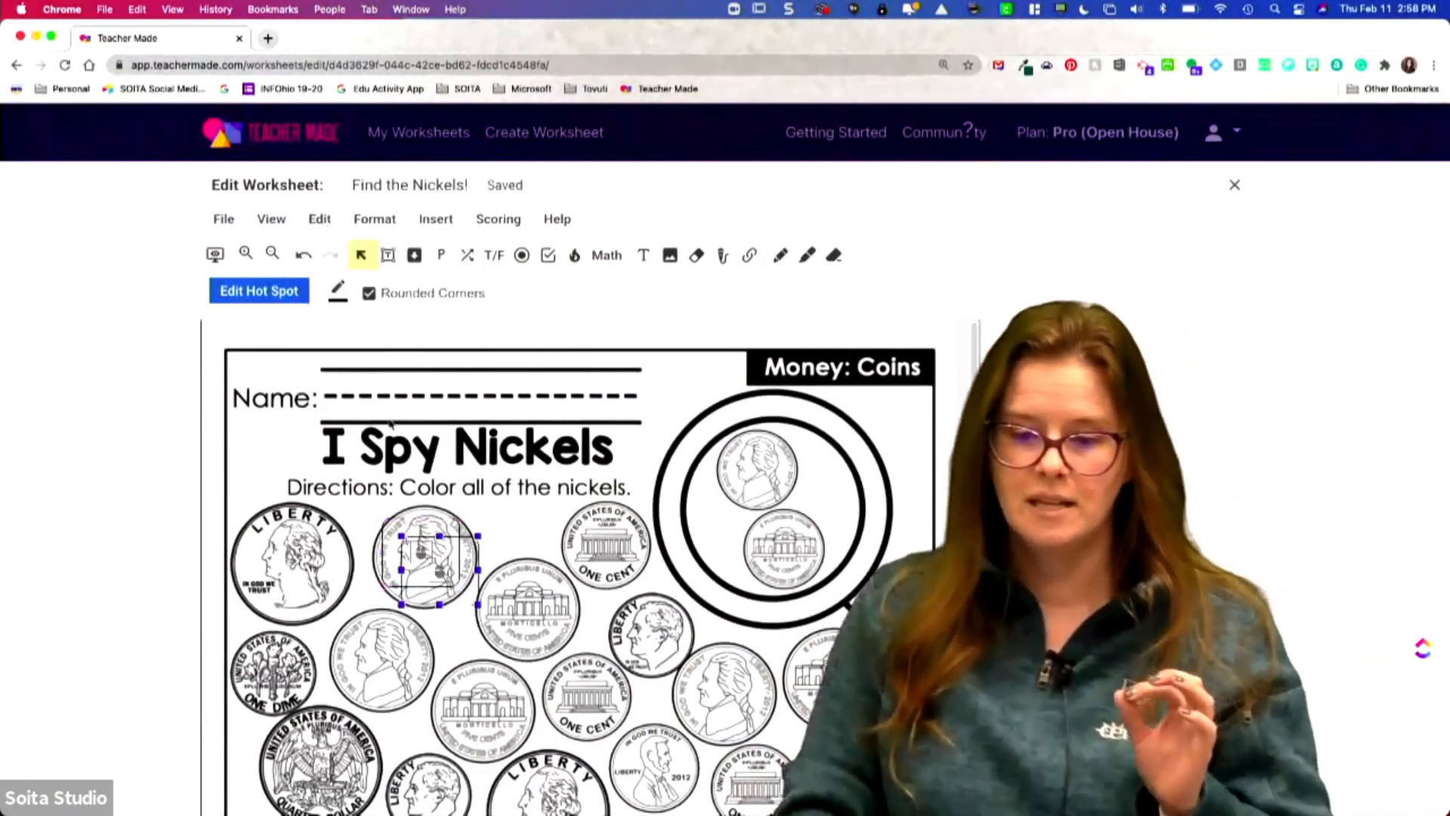
pyautogui.moveTo(475, 582); pyautogui.dragTo(491, 709)
pyautogui.press('super+d')
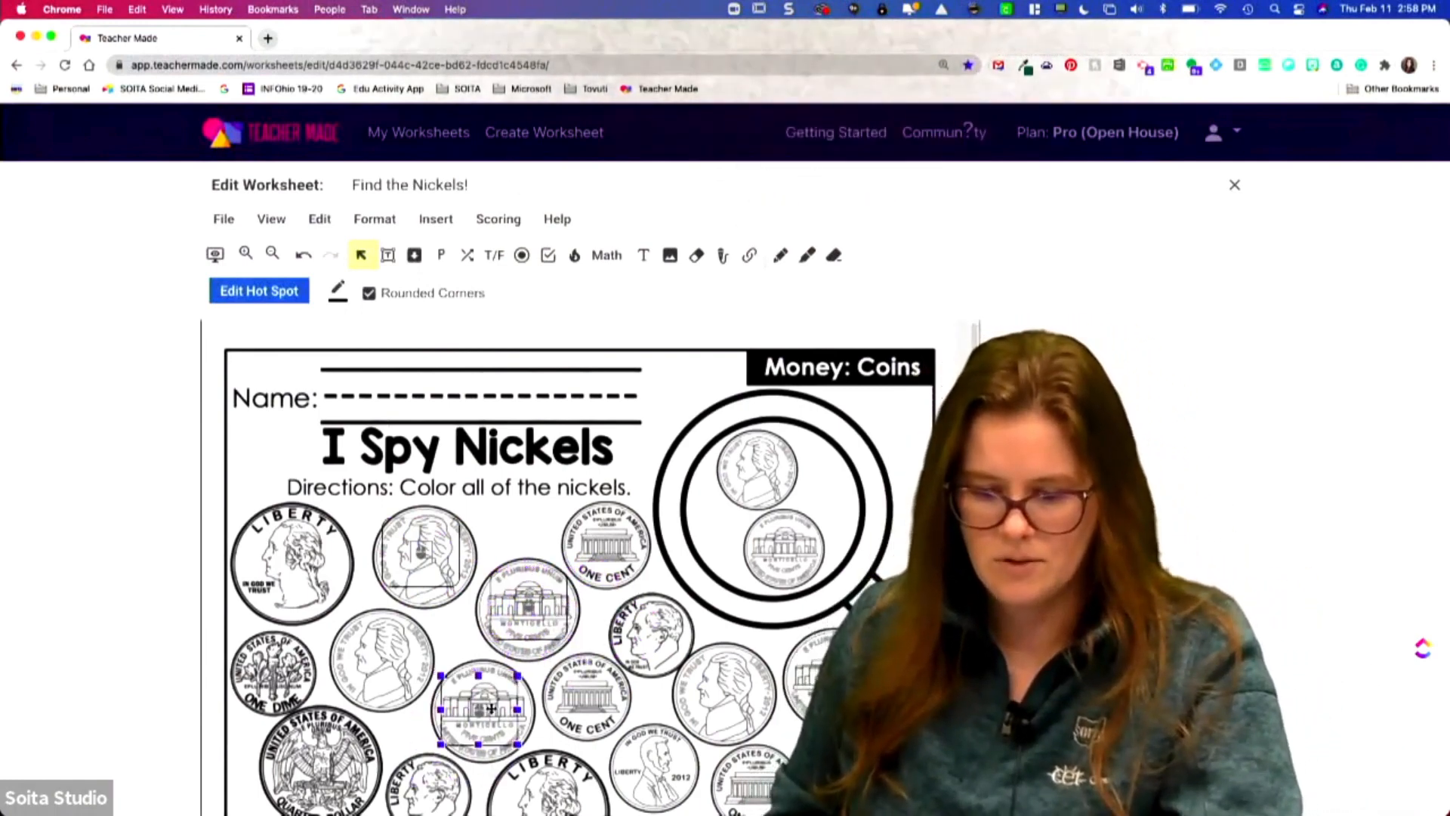
# Step: Duplicate the hot spot and place copies over five nickels in the middle rows, from the magnifier handle down to the lower portrait nickels
pyautogui.scroll(-5, 491, 709)
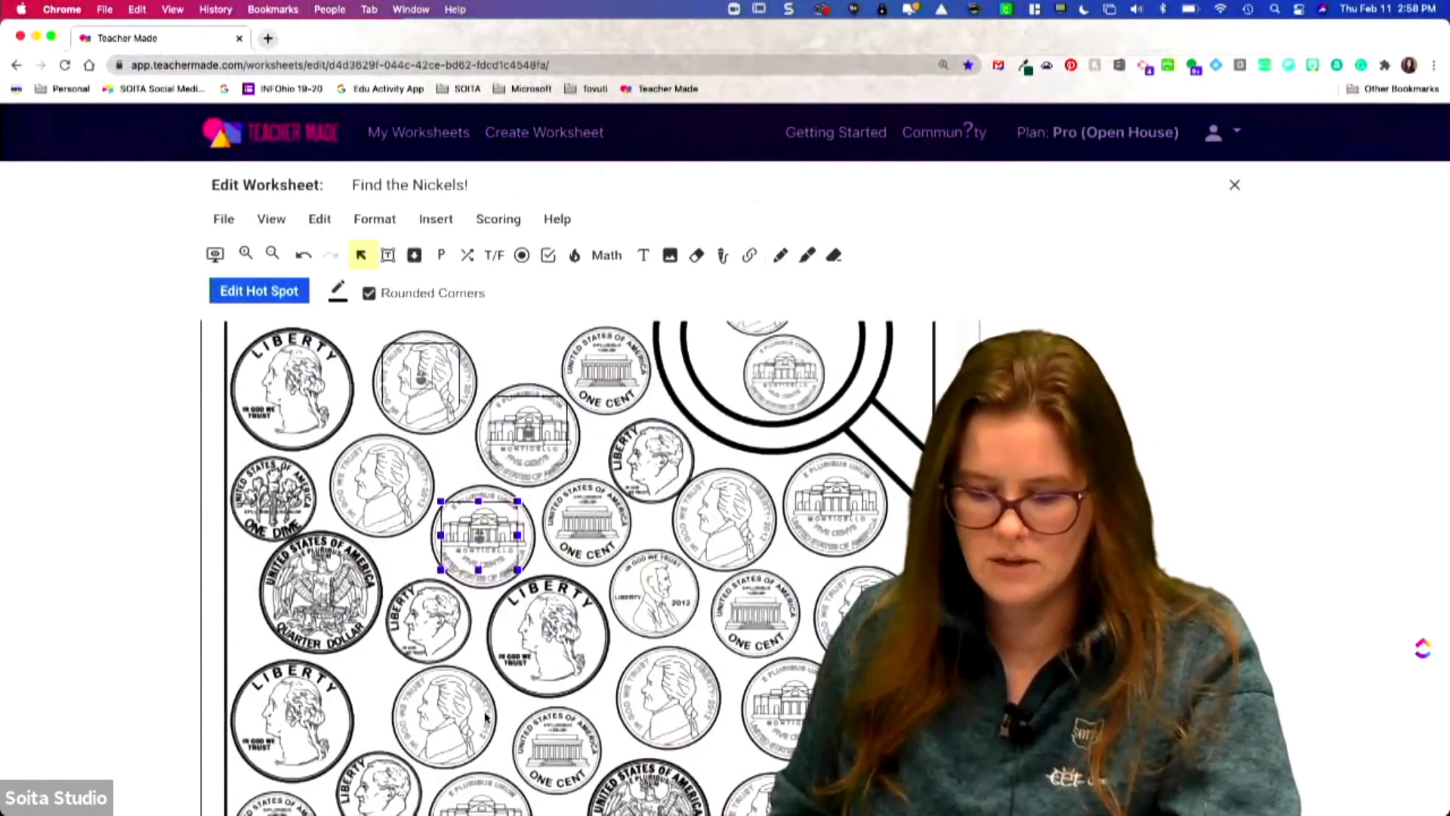
pyautogui.press('super+d')
pyautogui.moveTo(478, 572); pyautogui.dragTo(451, 701)
pyautogui.press('super+d')
pyautogui.press('super+d')
pyautogui.press('super+d')
pyautogui.press('super+d')
pyautogui.scroll(-4, 451, 701)
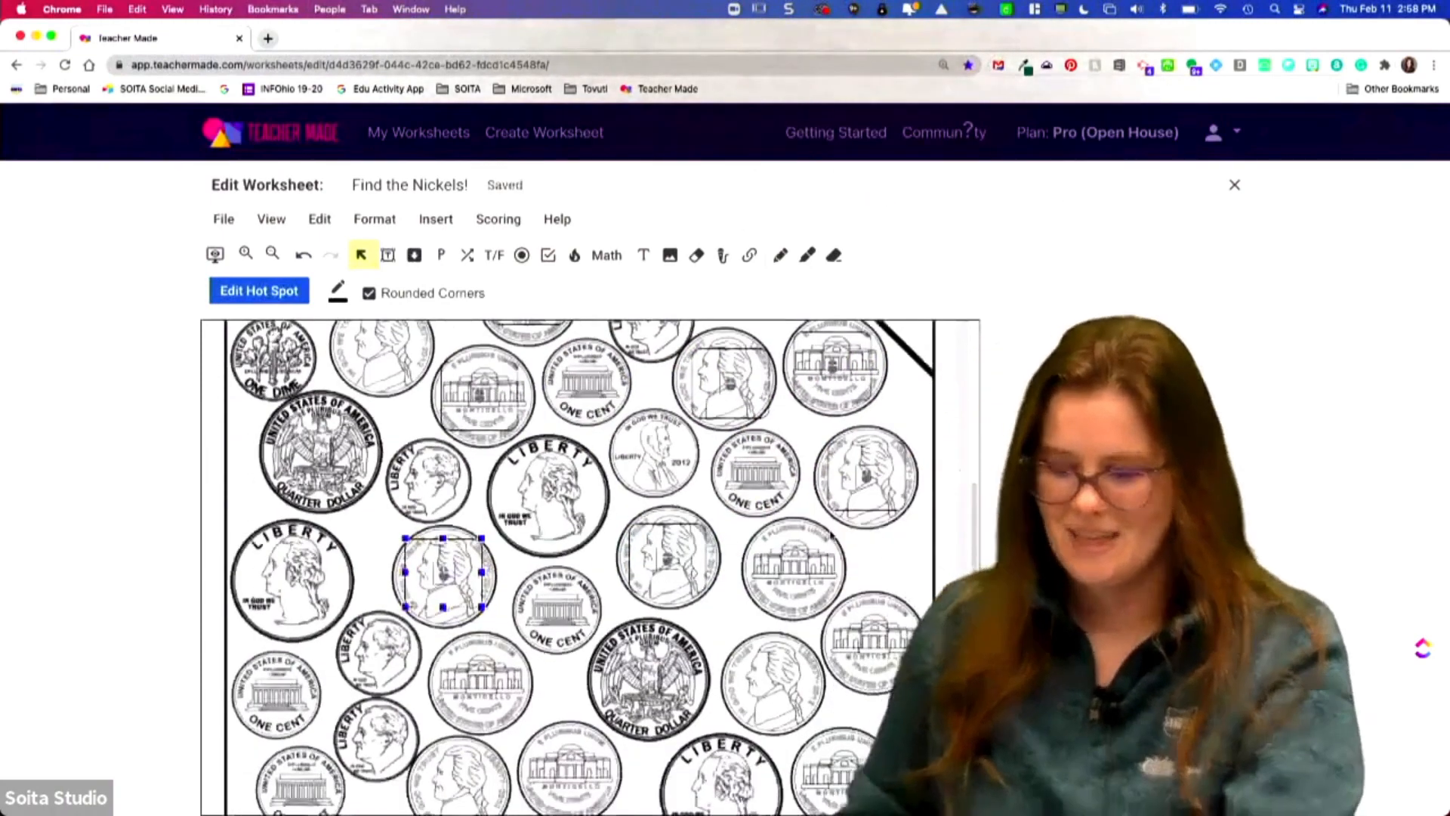
# Step: Place duplicated hot spots over the three Monticello nickels around the lower quarter with the eagle
pyautogui.press('super+d')
pyautogui.moveTo(490, 580); pyautogui.dragTo(489, 664)
pyautogui.press('super+d')
pyautogui.press('super+d')
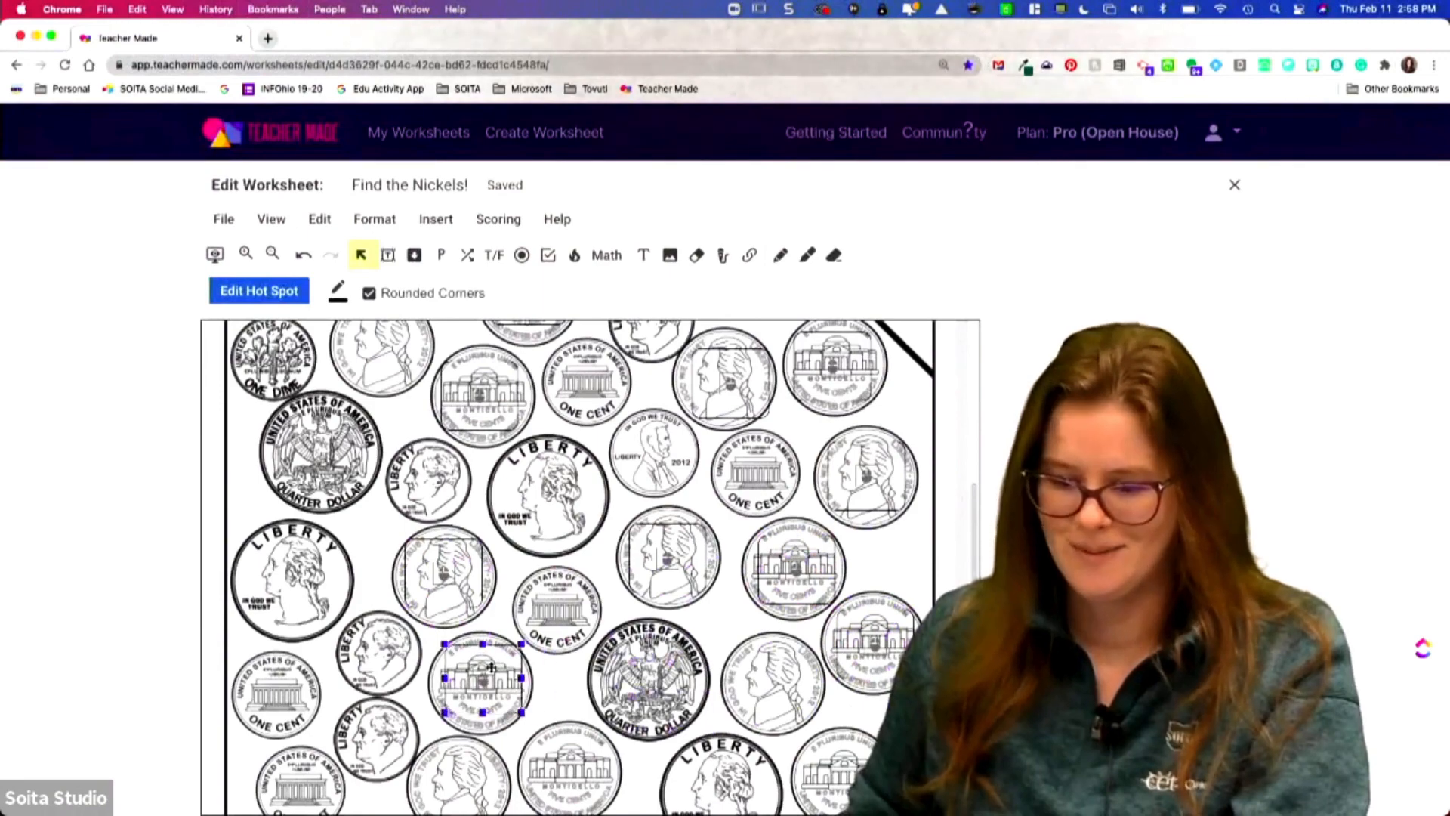
# Step: Duplicate the hot spot onto the remaining nickels in the bottom rows of the page
pyautogui.scroll(-5, 489, 665)
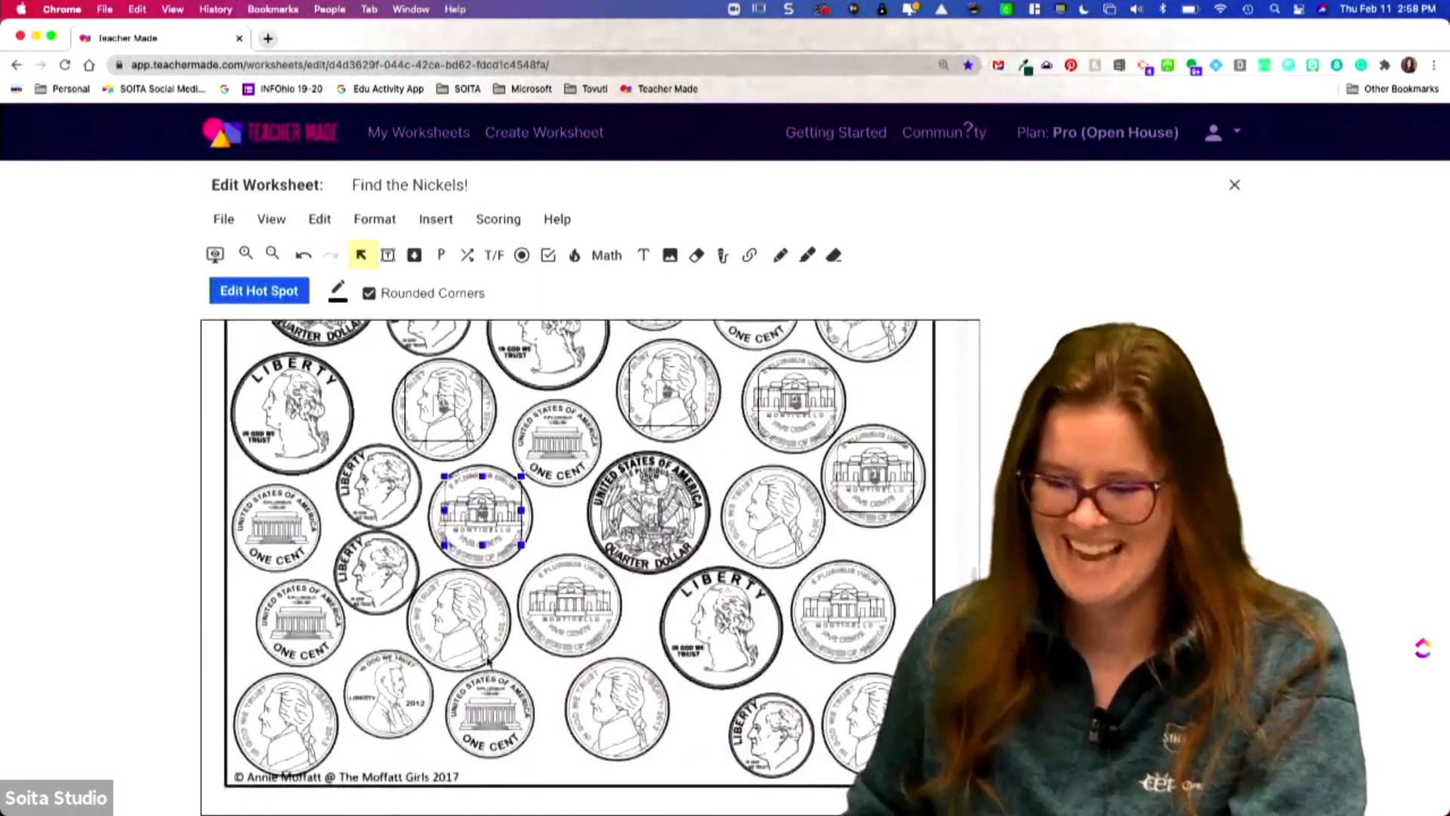
pyautogui.press('super+d')
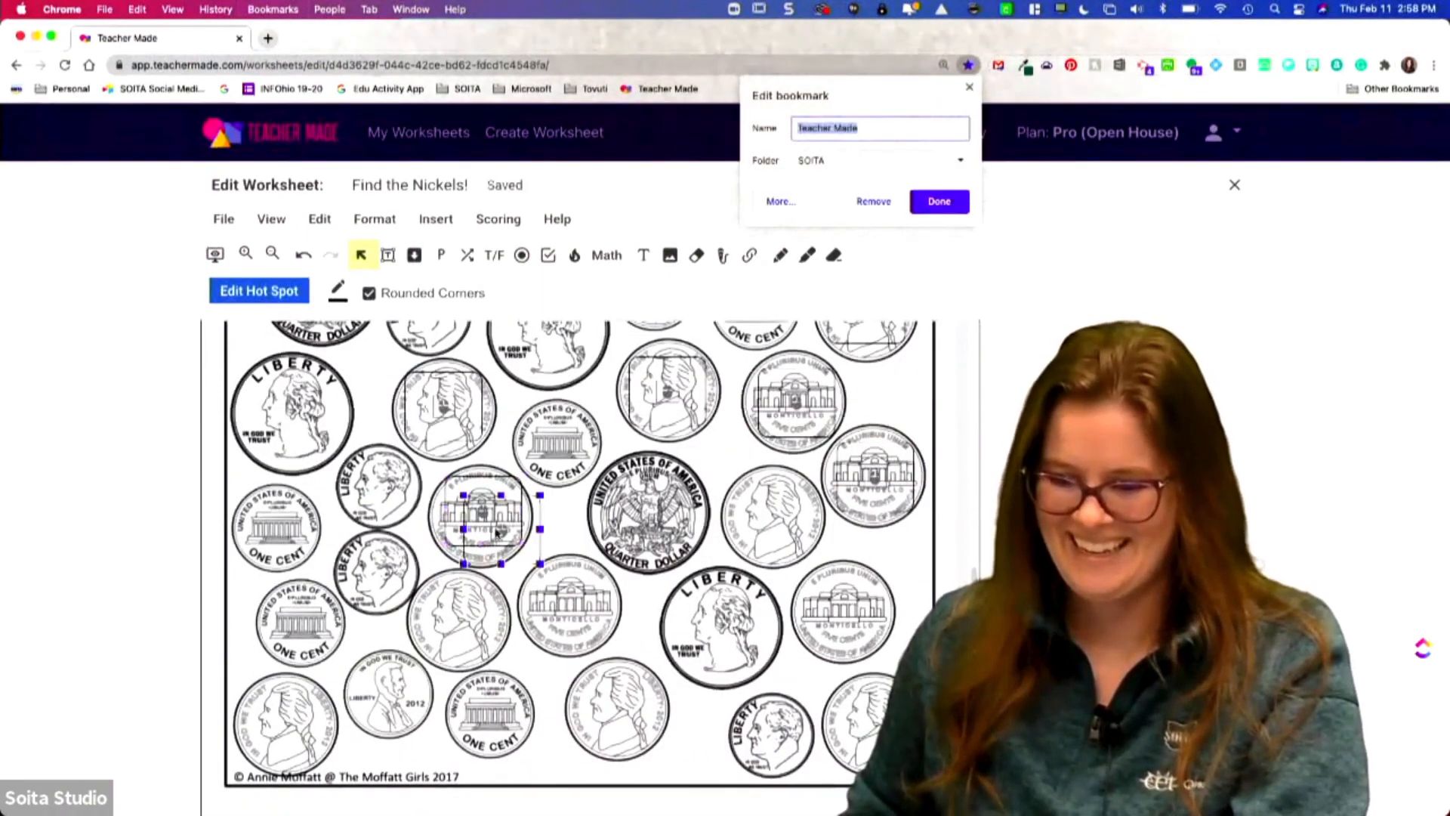
pyautogui.moveTo(496, 532); pyautogui.dragTo(298, 735)
pyautogui.press('super+d')
pyautogui.press('super+d')
pyautogui.press('super+d')
pyautogui.press('super+d')
pyautogui.press('super+d')
pyautogui.press('super+d')
# Step: Preview the Find the Nickels! worksheet and mark the nickel below the title and the Monticello nickel two rows beneath it
pyautogui.scroll(10, 798, 741)
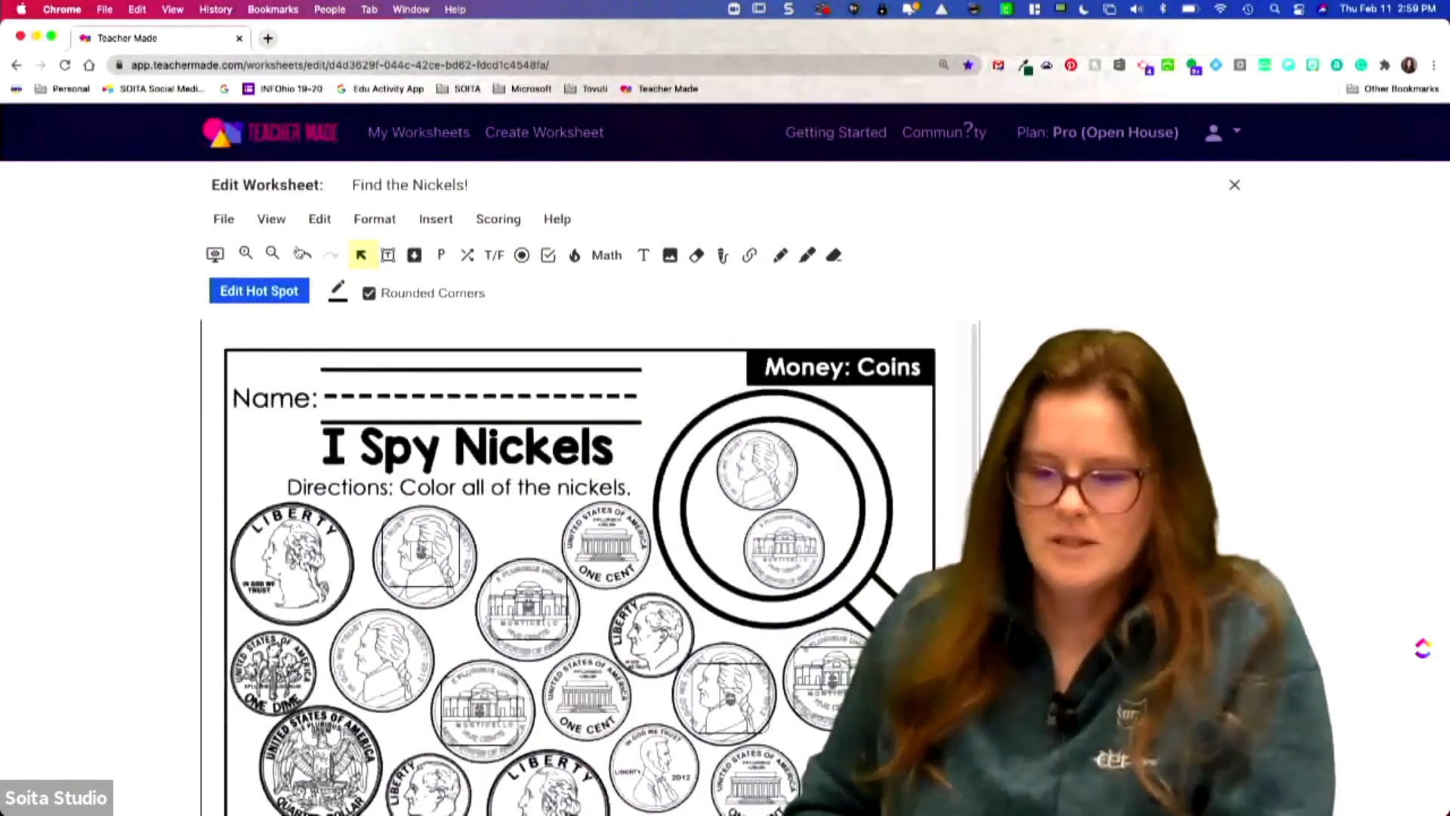
pyautogui.click(214, 254)
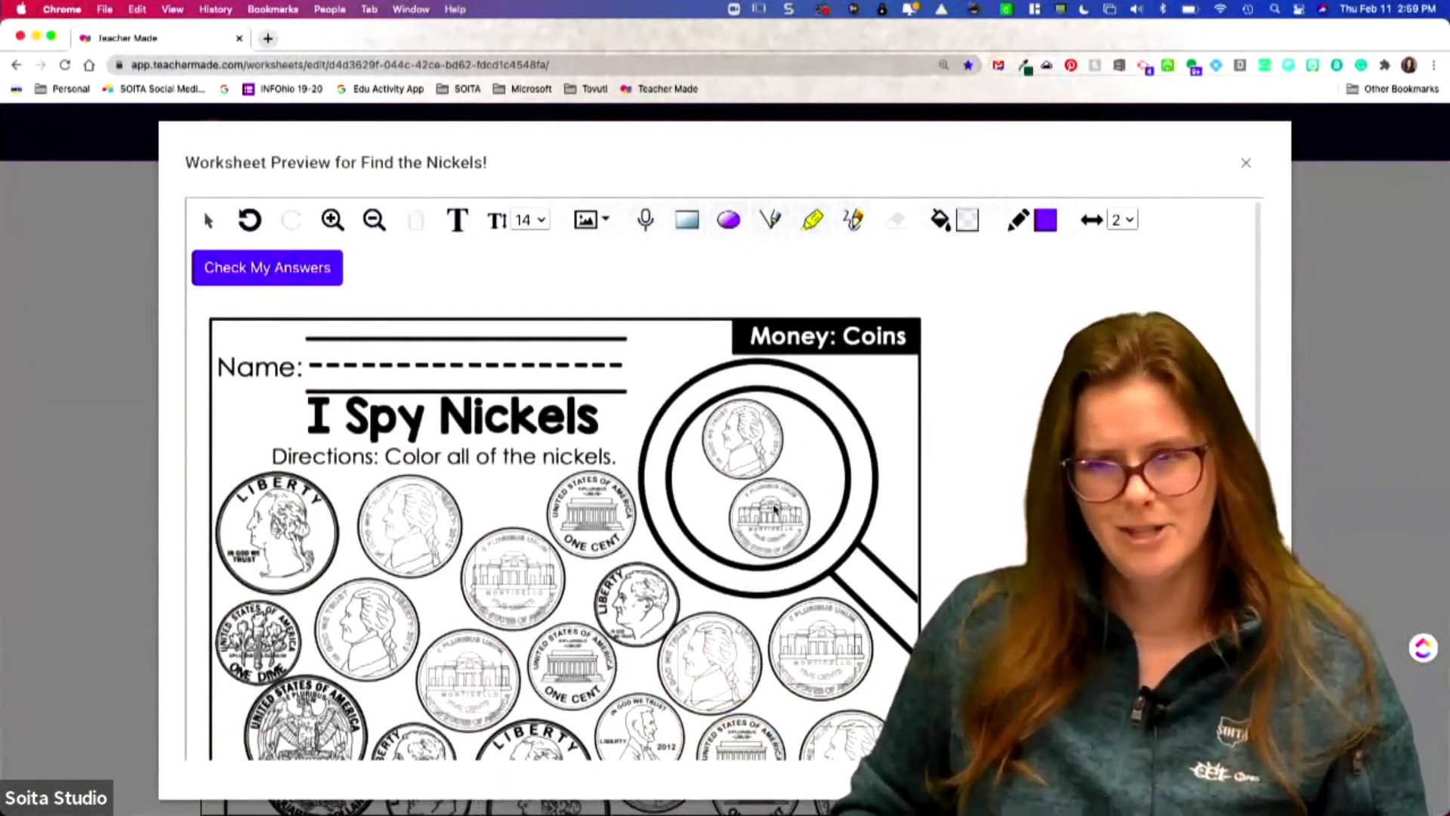
pyautogui.scroll(-2, 406, 457)
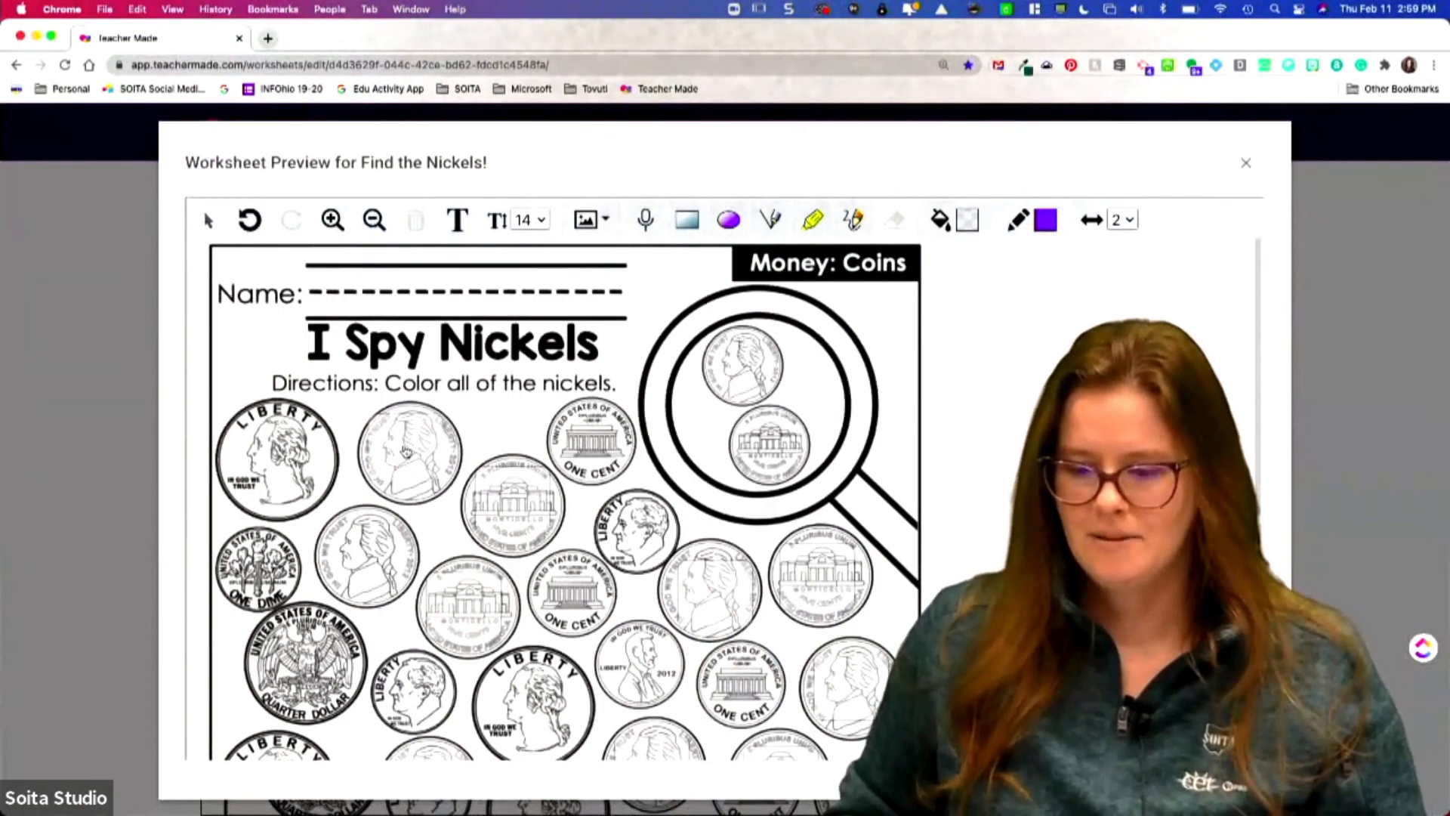
pyautogui.click(406, 452)
pyautogui.click(476, 607)
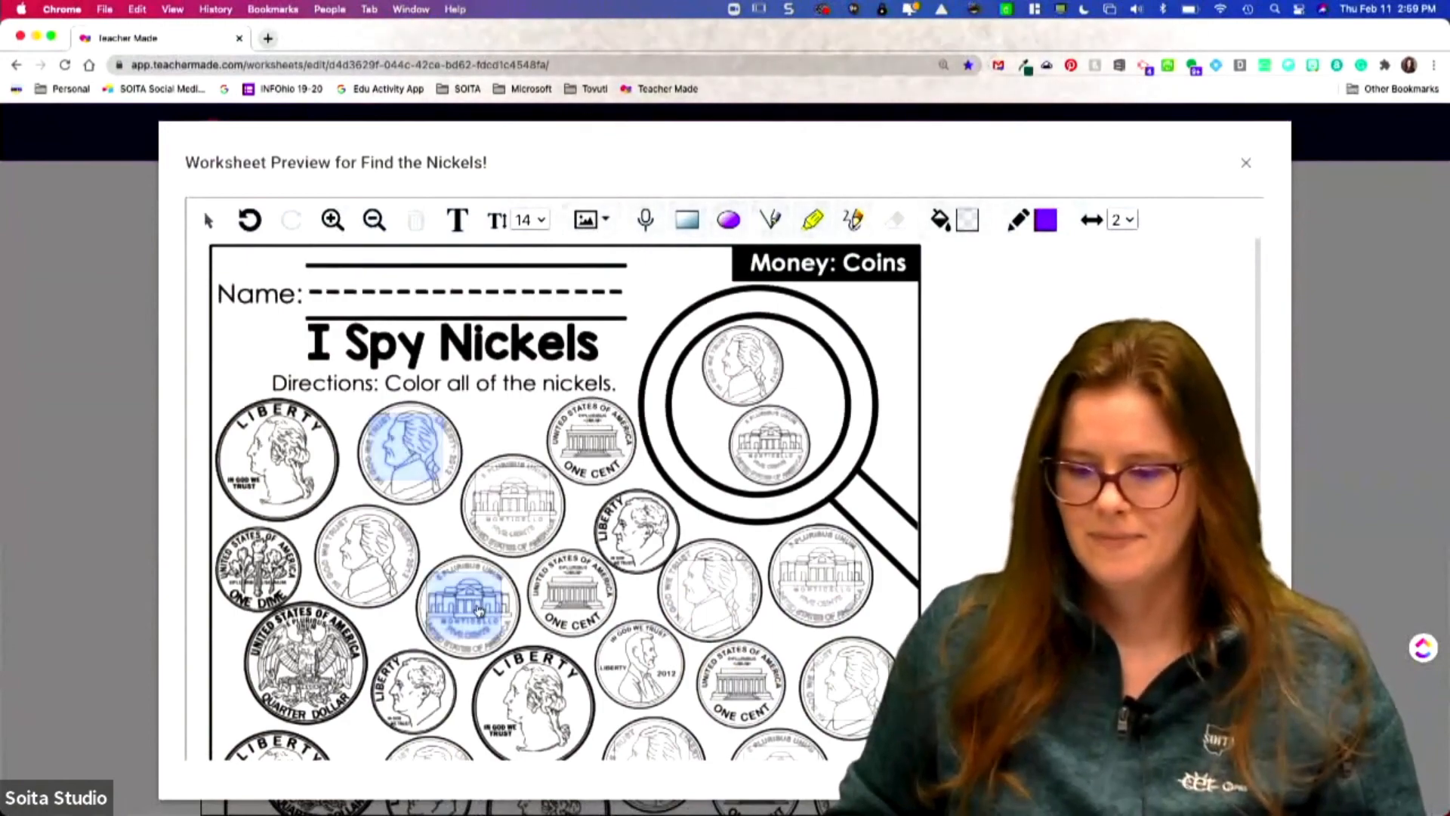
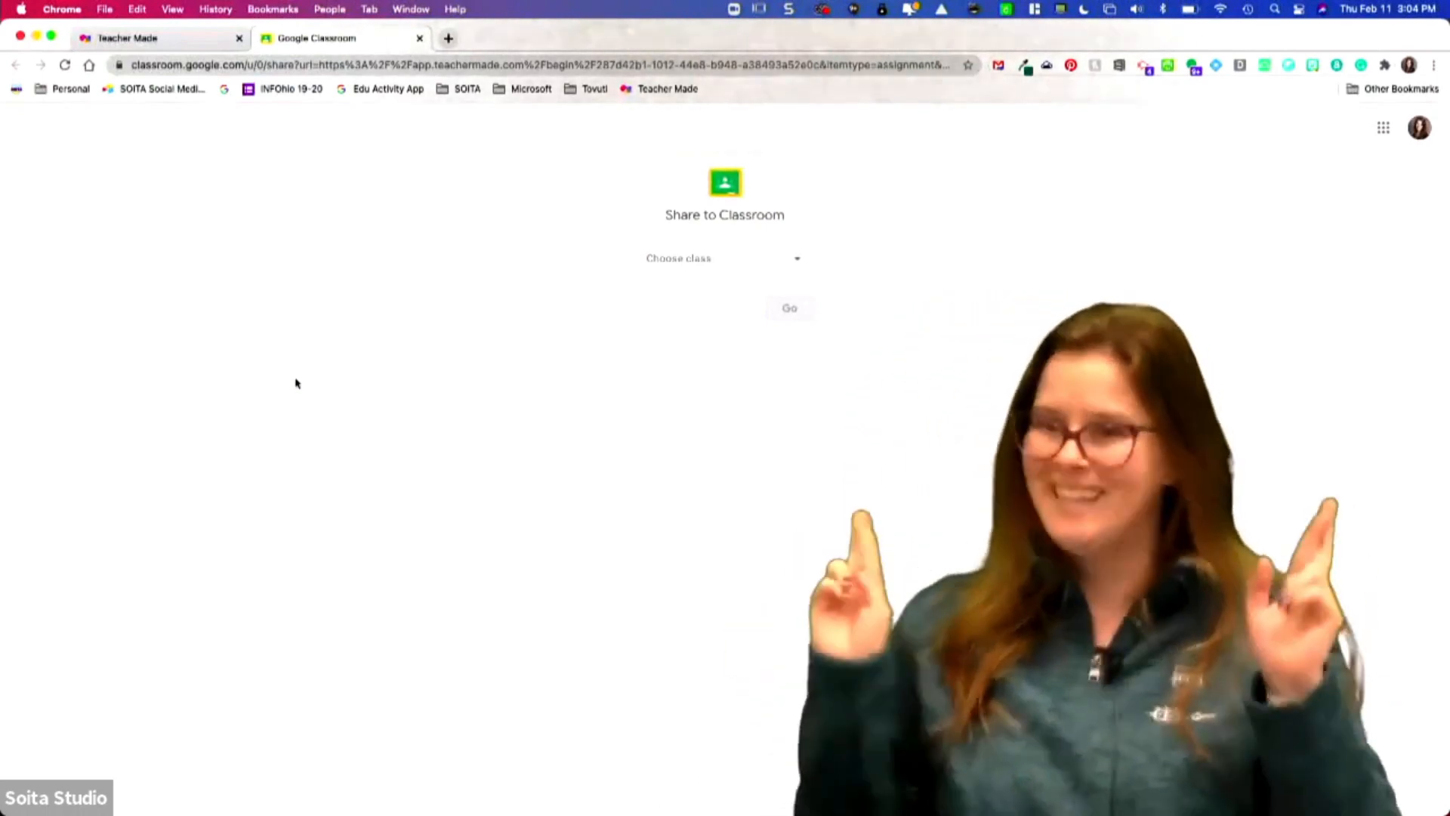
# Step: Share Matching to the 5th Grade class with instructions "Click the uppercase letter and drag the line to the matching lowercase letter for each pair."
pyautogui.click(684, 252)
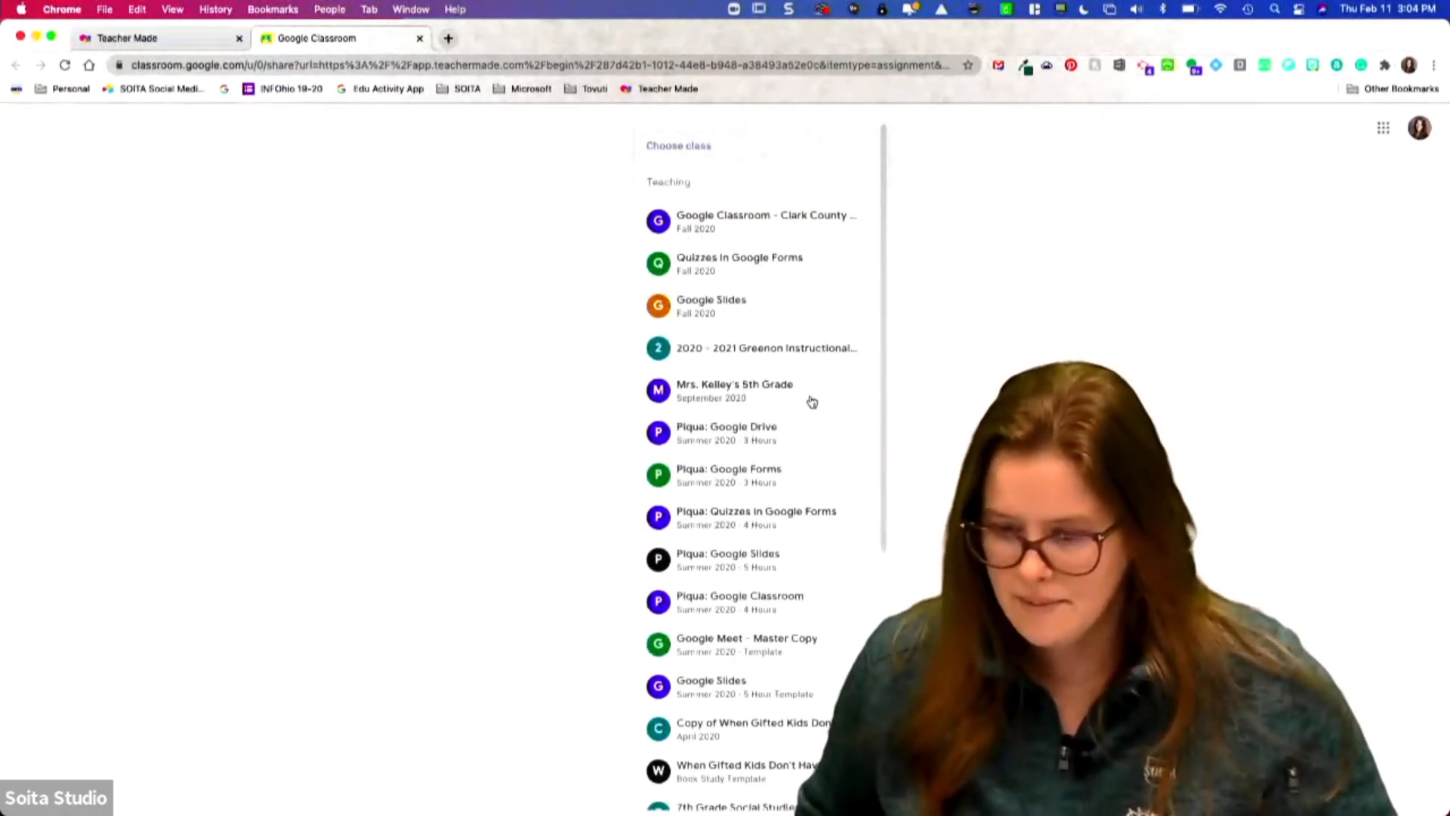
pyautogui.click(808, 398)
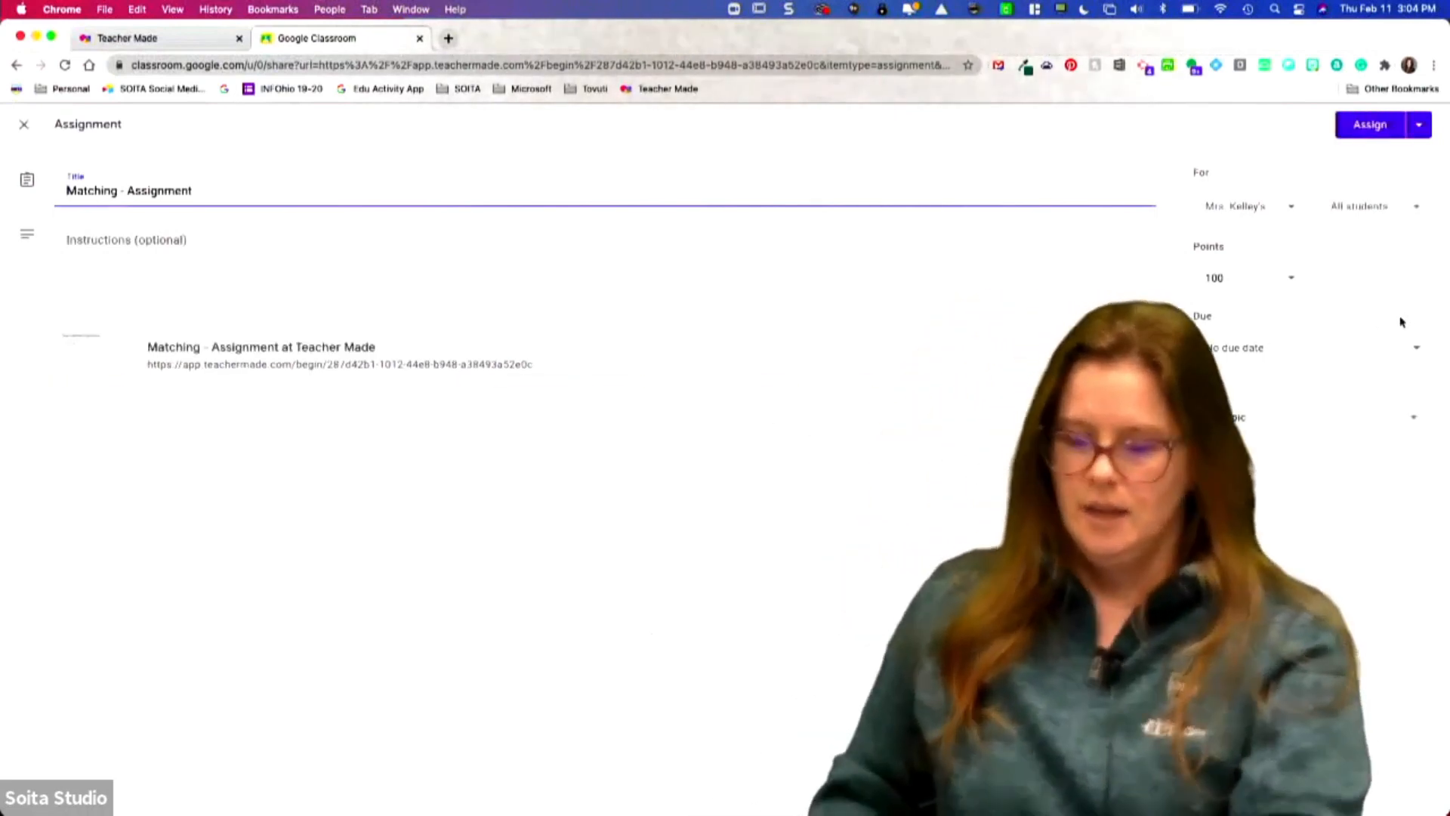
pyautogui.click(1128, 310)
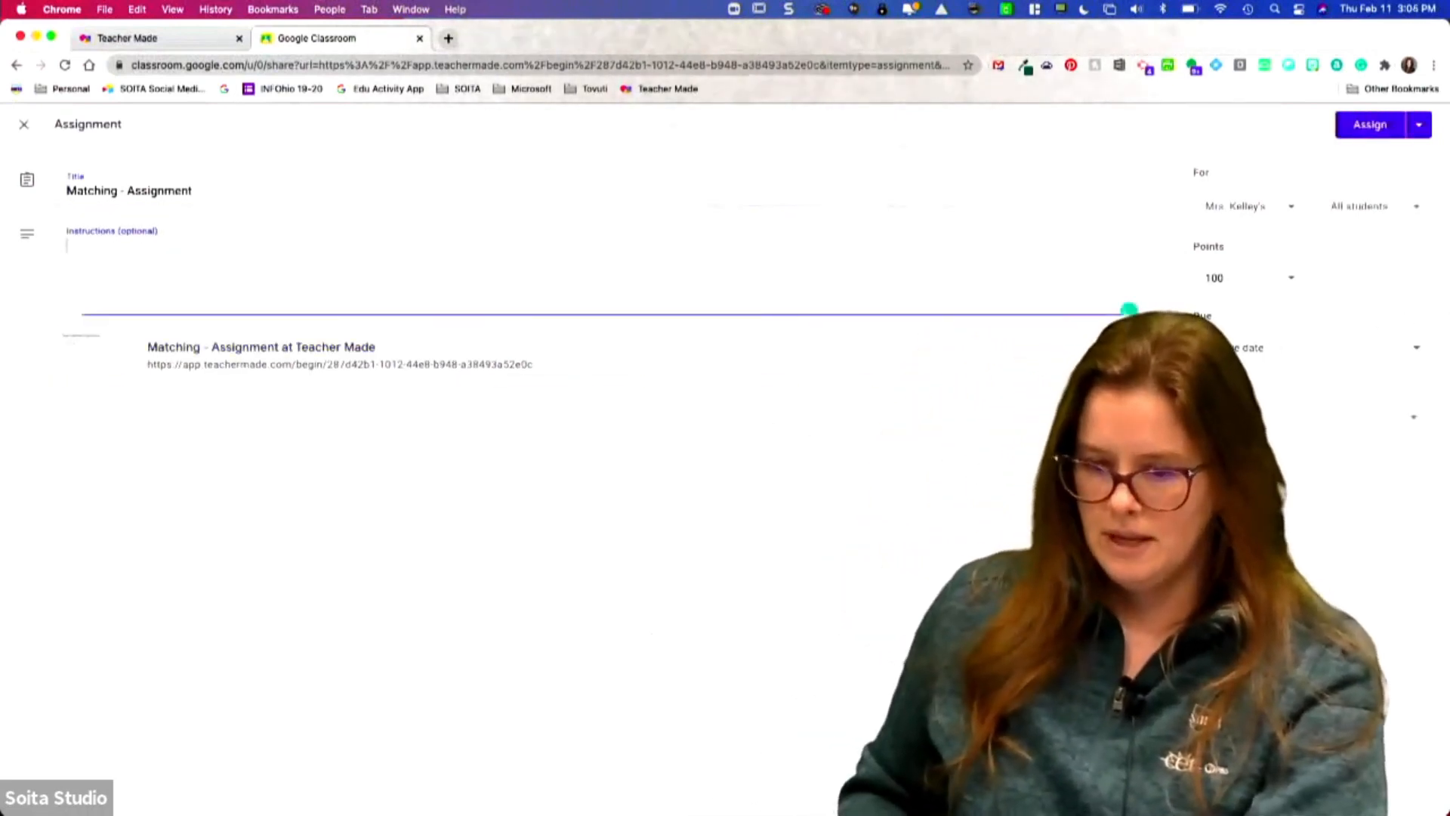
pyautogui.write('Click the upper')
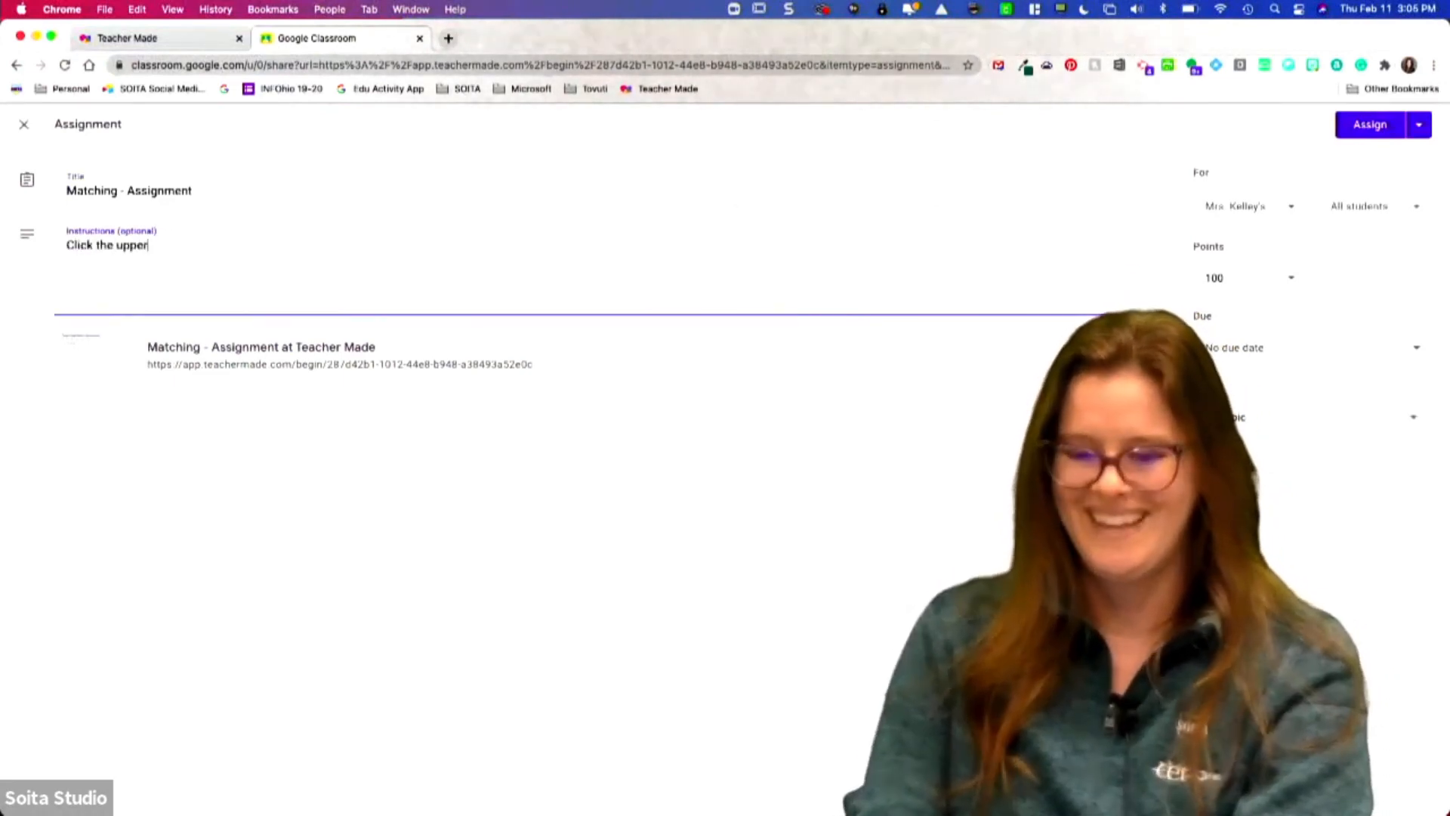
pyautogui.write('case lette')
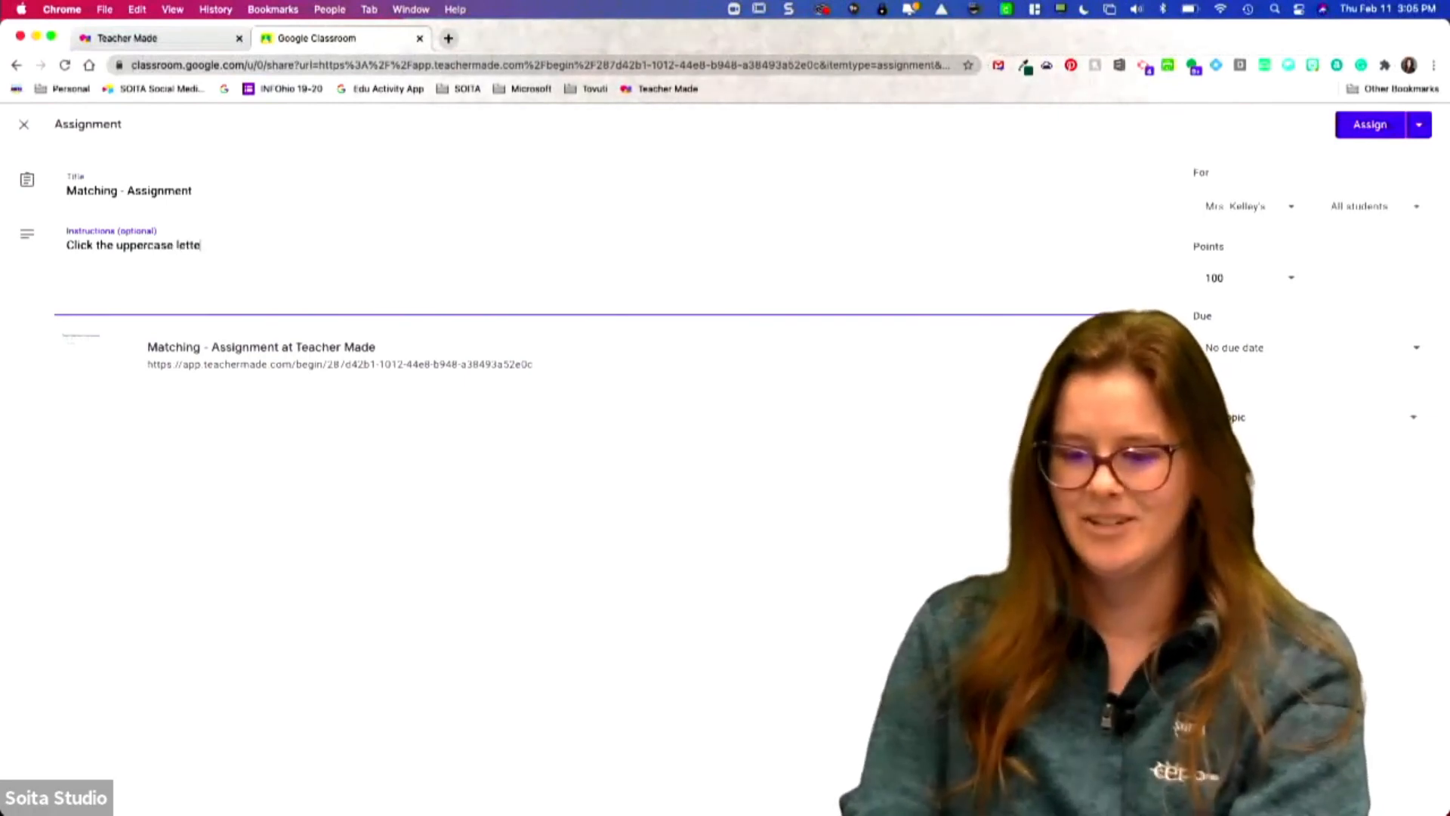
pyautogui.write('r and drag the line to the matching lowercase letter for each pair.')
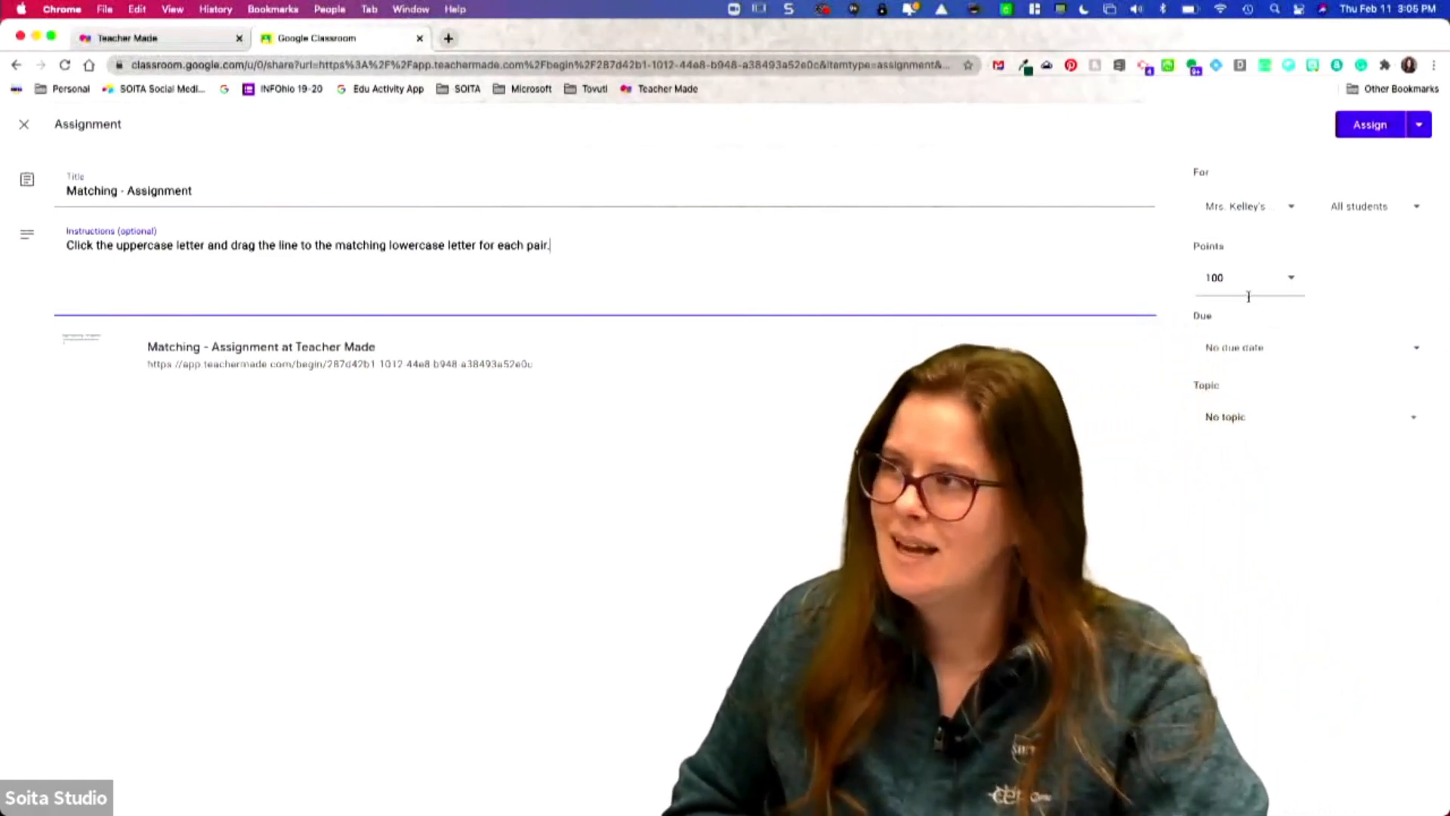
# Step: Set the Matching assignment's points to 8 and its due date to Feb 12, 2021
pyautogui.click(180, 35)
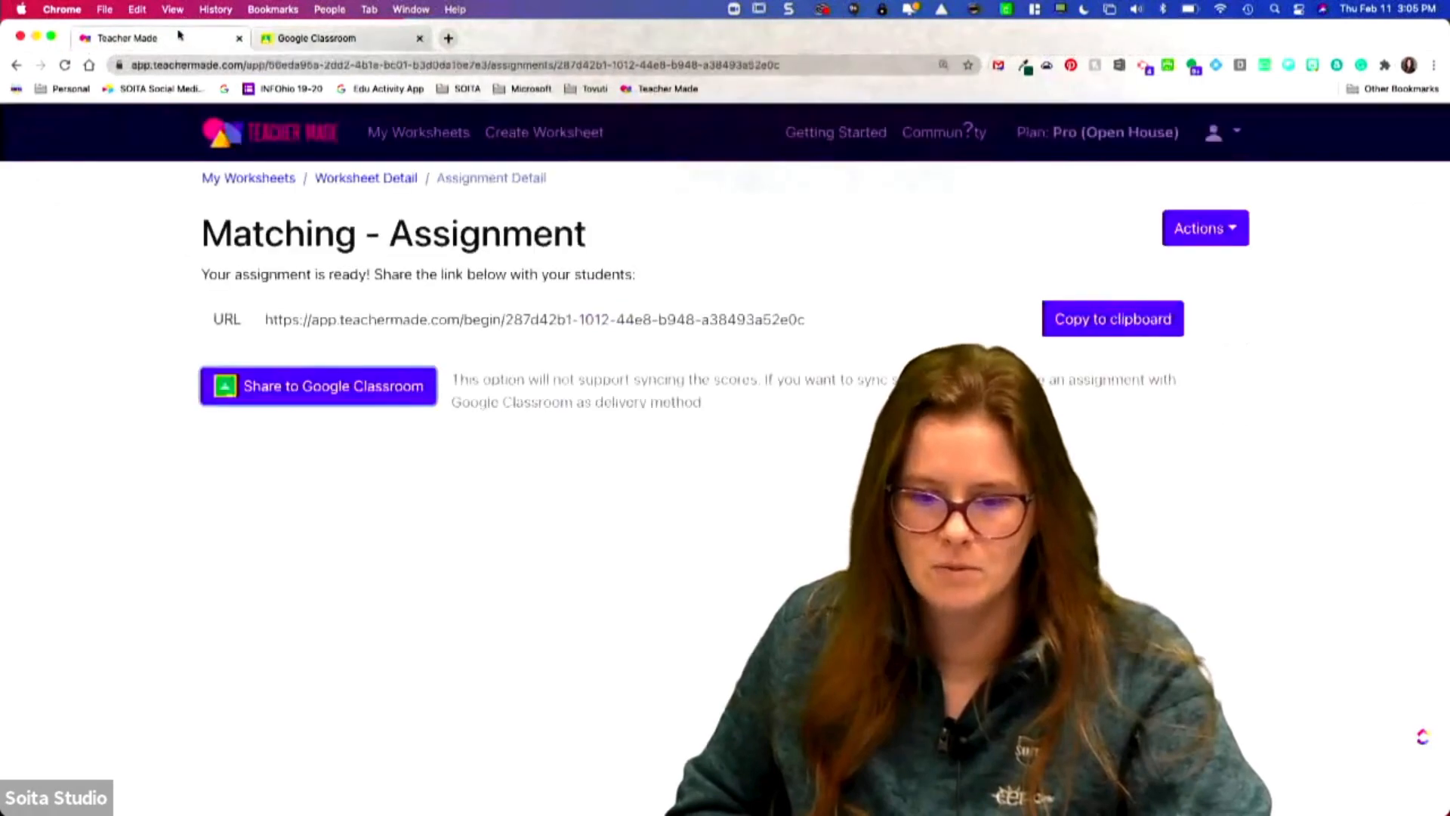
pyautogui.click(366, 44)
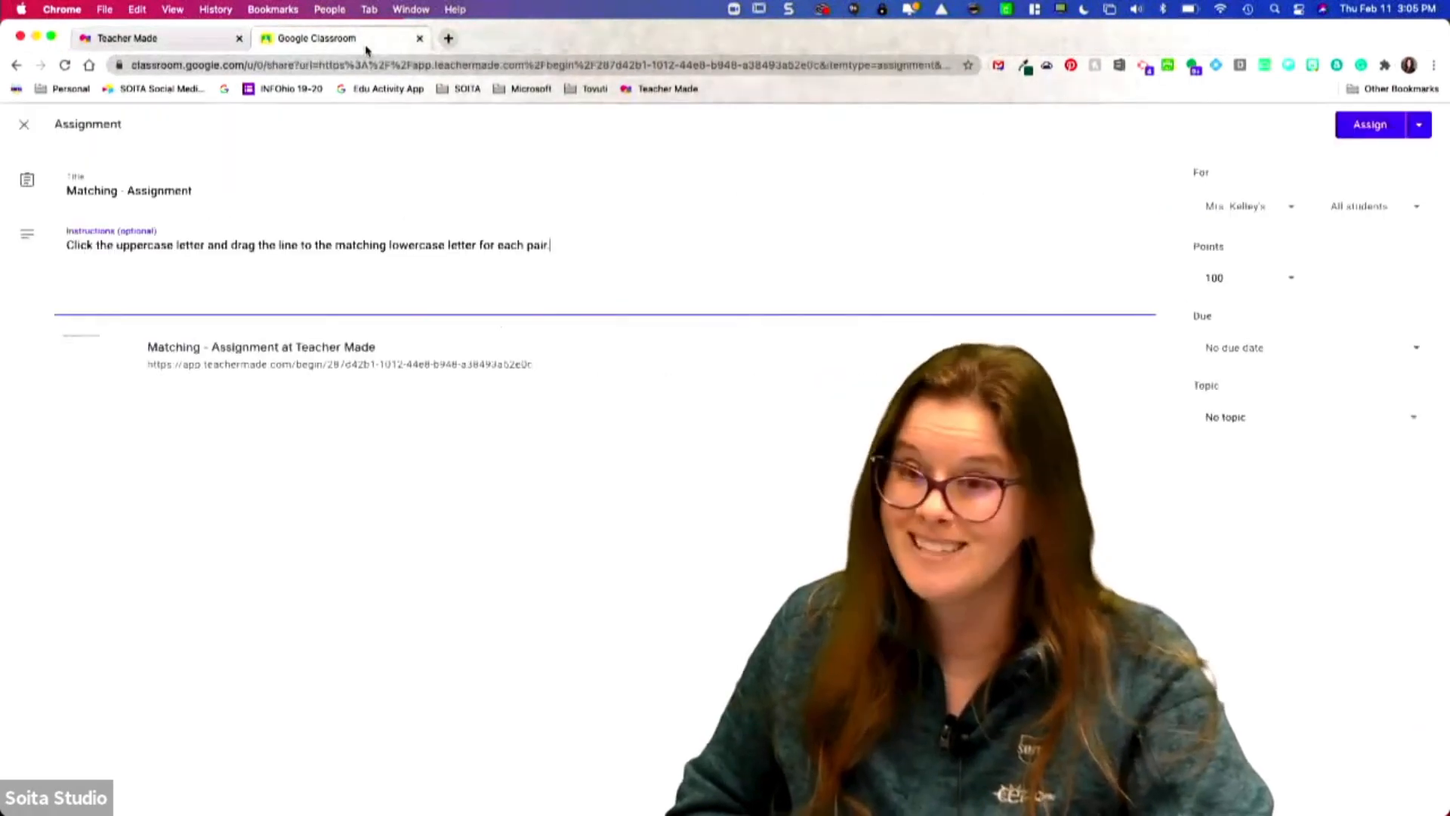
pyautogui.click(1272, 280)
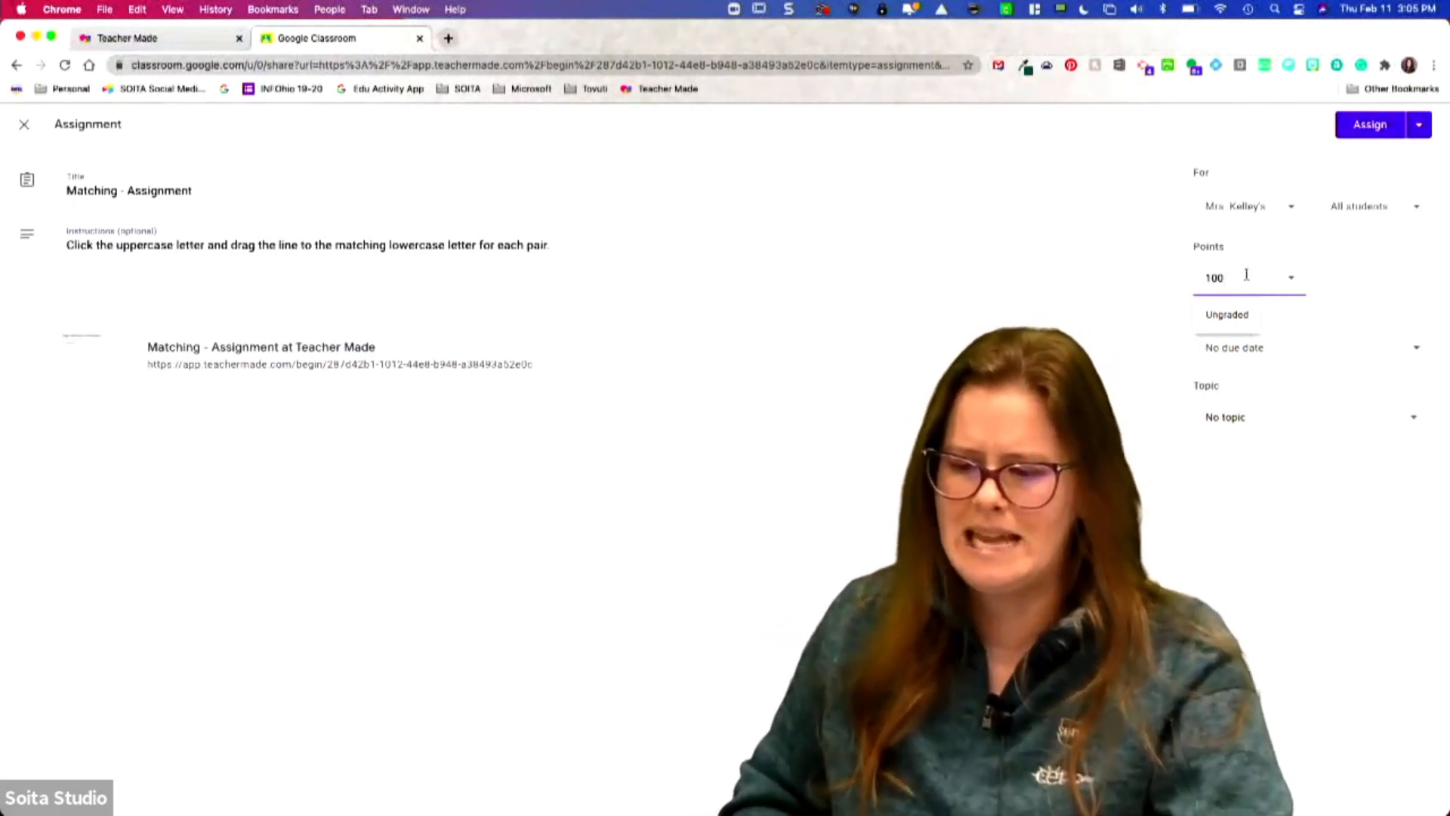
pyautogui.click(1322, 344)
pyautogui.click(1285, 409)
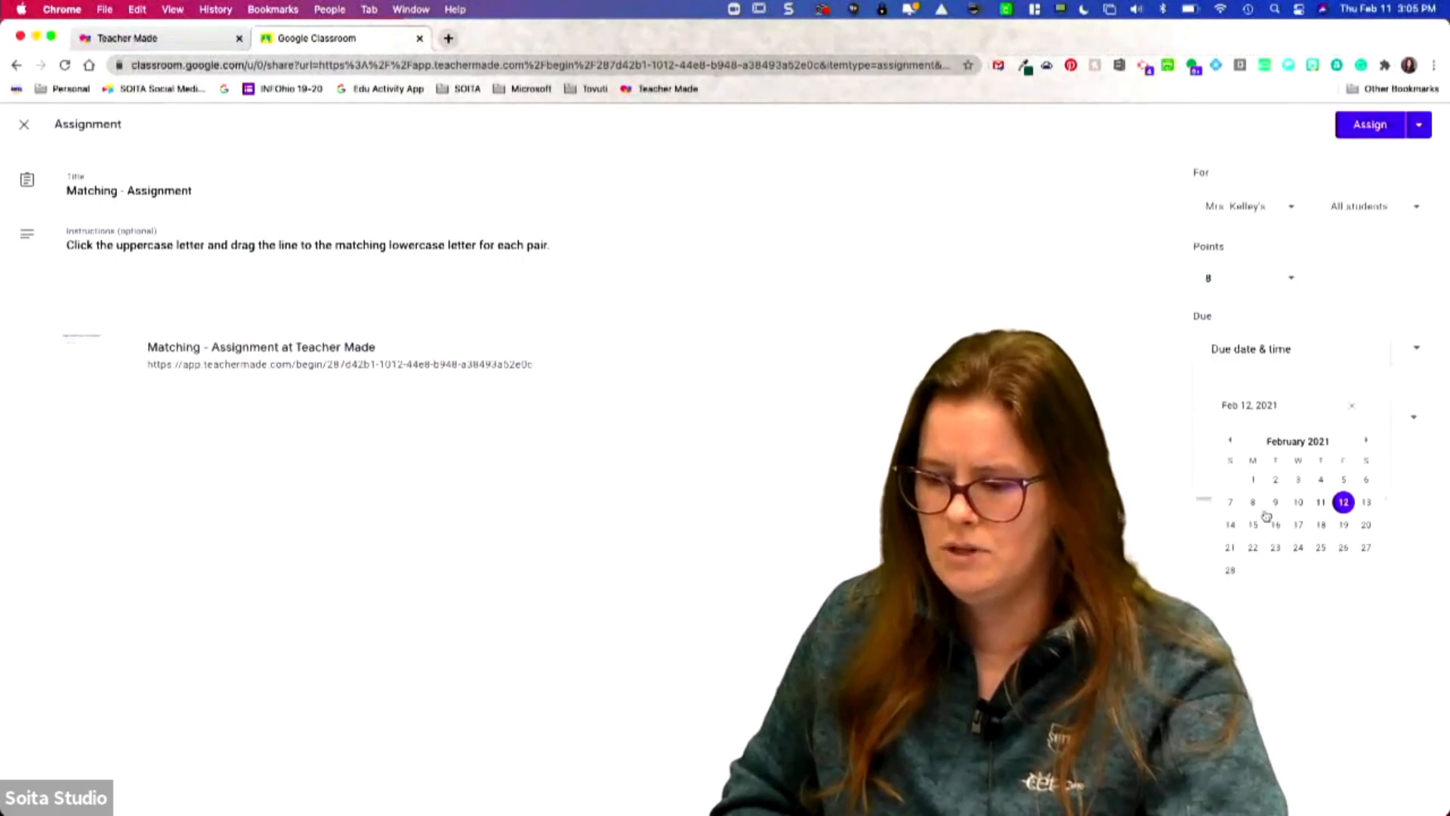
pyautogui.click(1253, 524)
pyautogui.click(1315, 407)
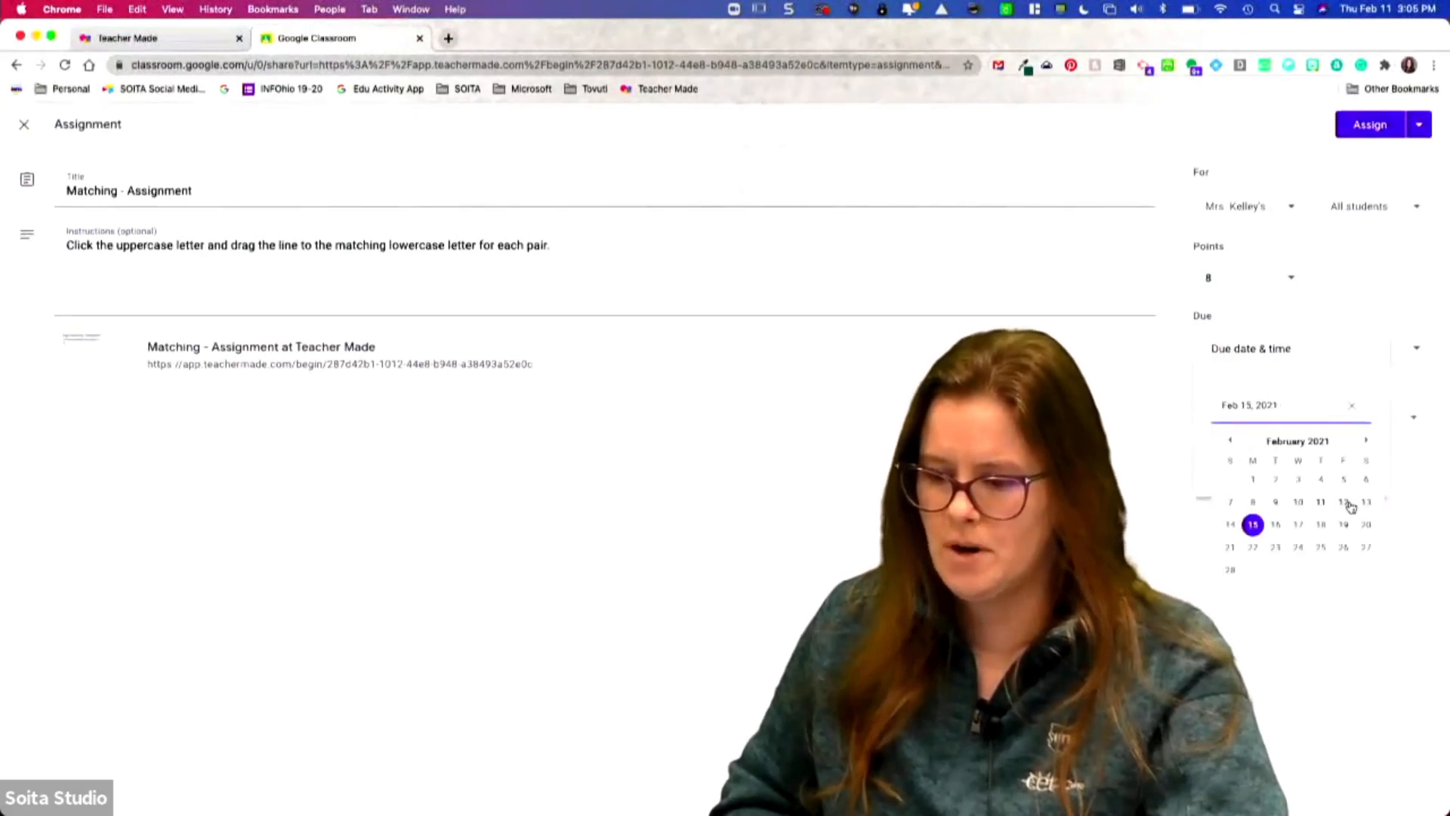
pyautogui.click(1345, 503)
pyautogui.click(1409, 496)
# Step: Leave the assignment without a topic and assign it to all students in the class
pyautogui.click(1307, 427)
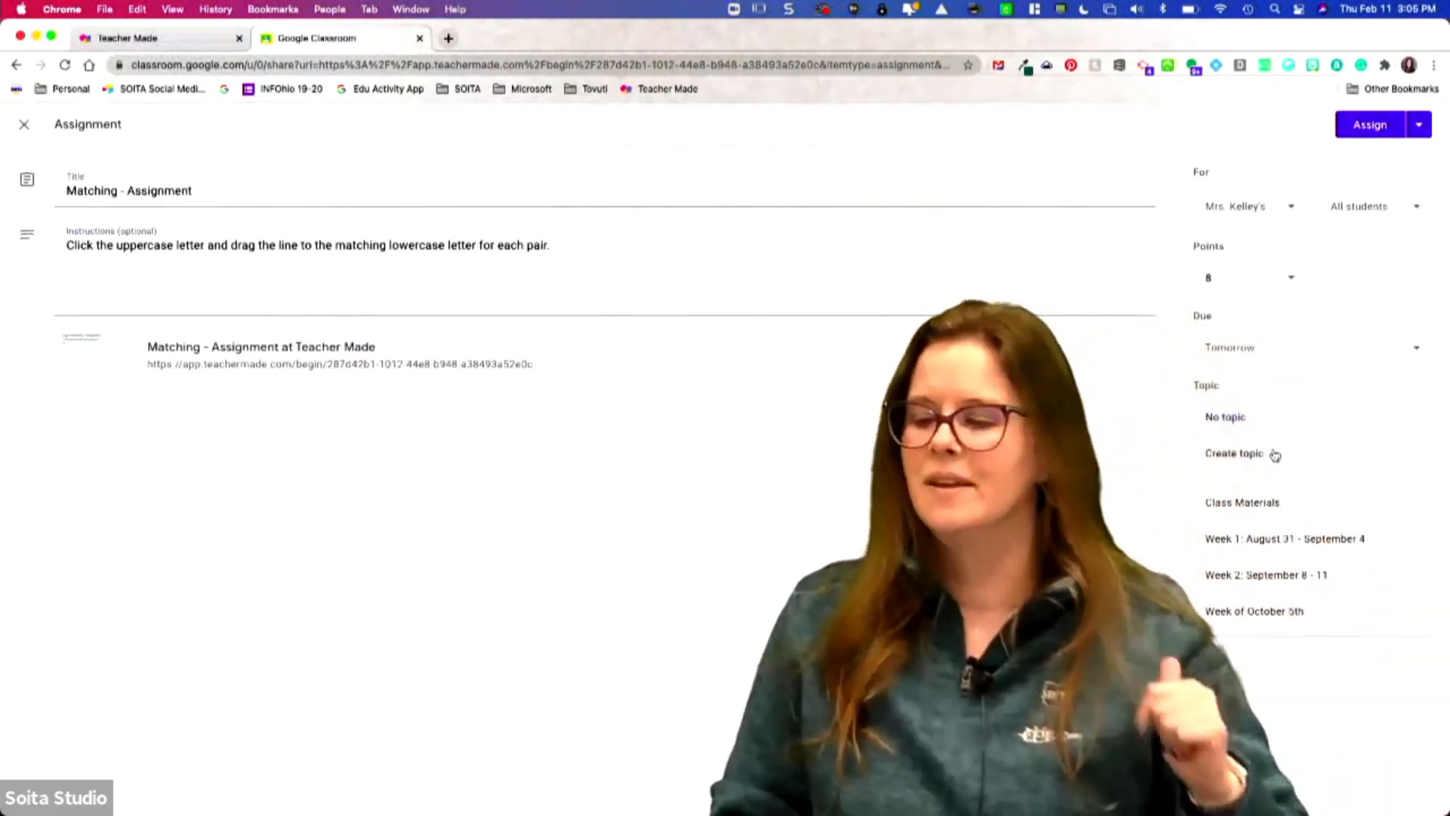
pyautogui.click(1321, 136)
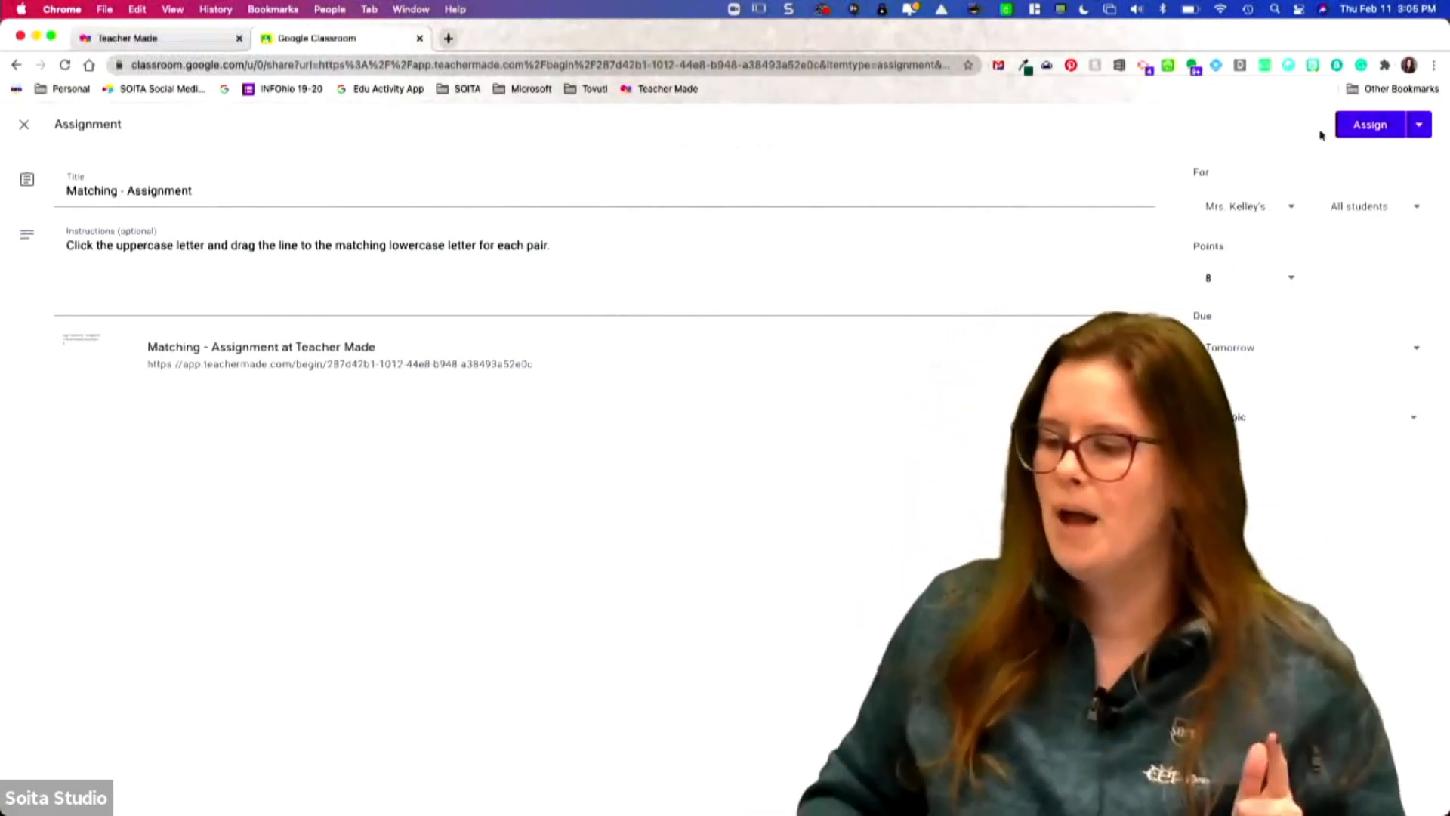
pyautogui.click(1370, 133)
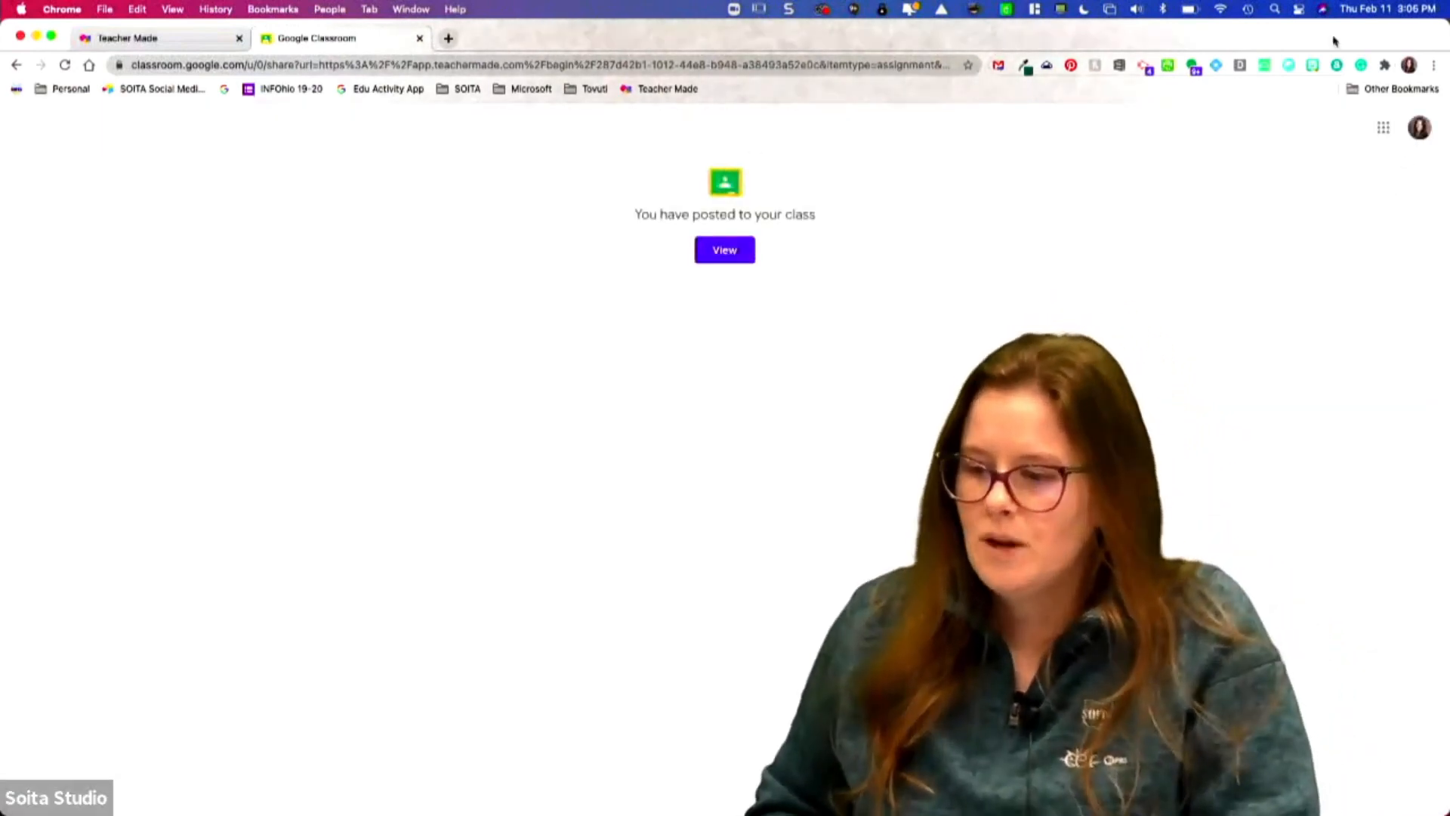
# Step: Switch to the demo student's Chrome profile, go to Google Classroom, and dismiss the restore-pages prompt
pyautogui.click(1409, 65)
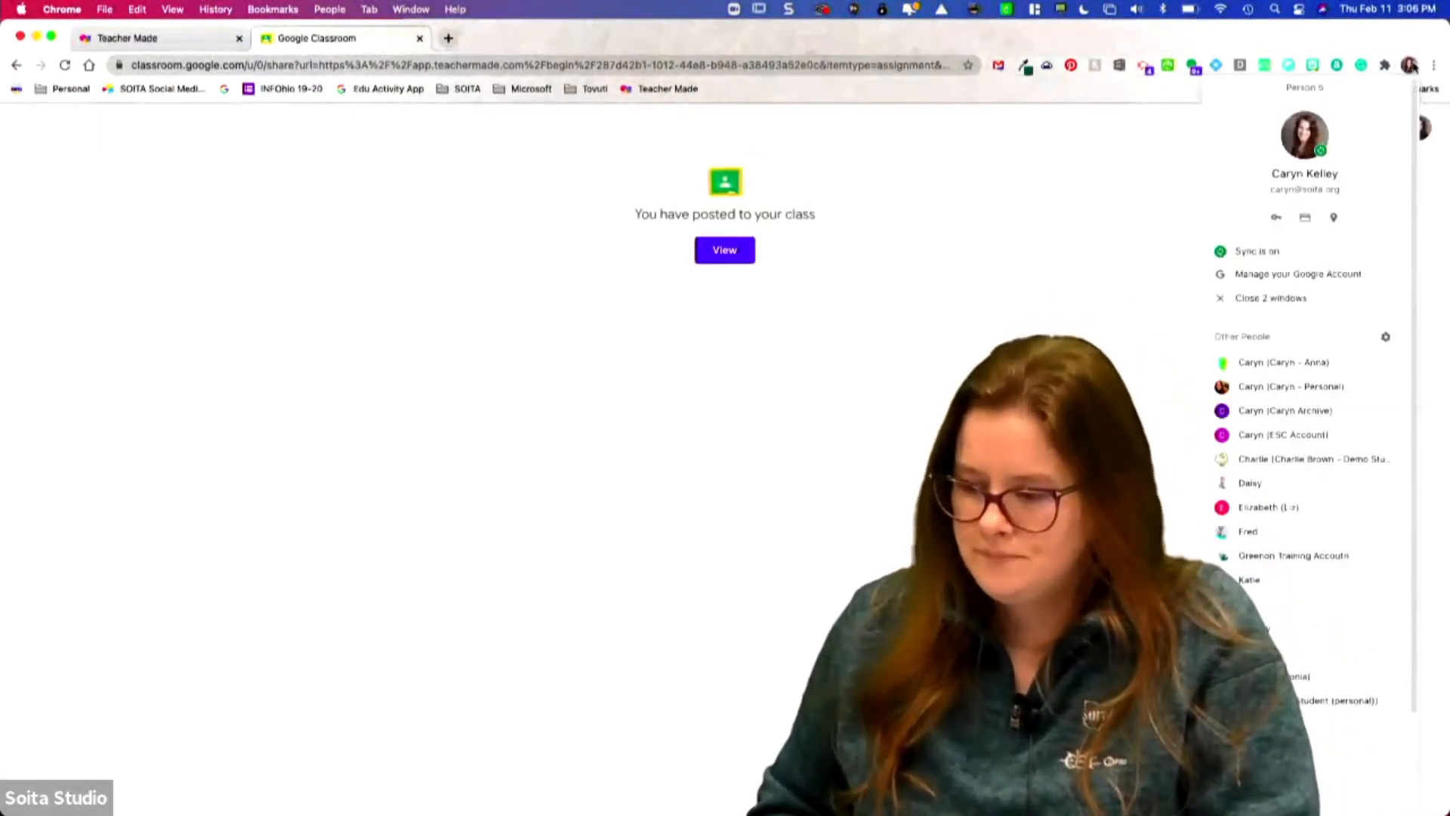
pyautogui.click(1268, 632)
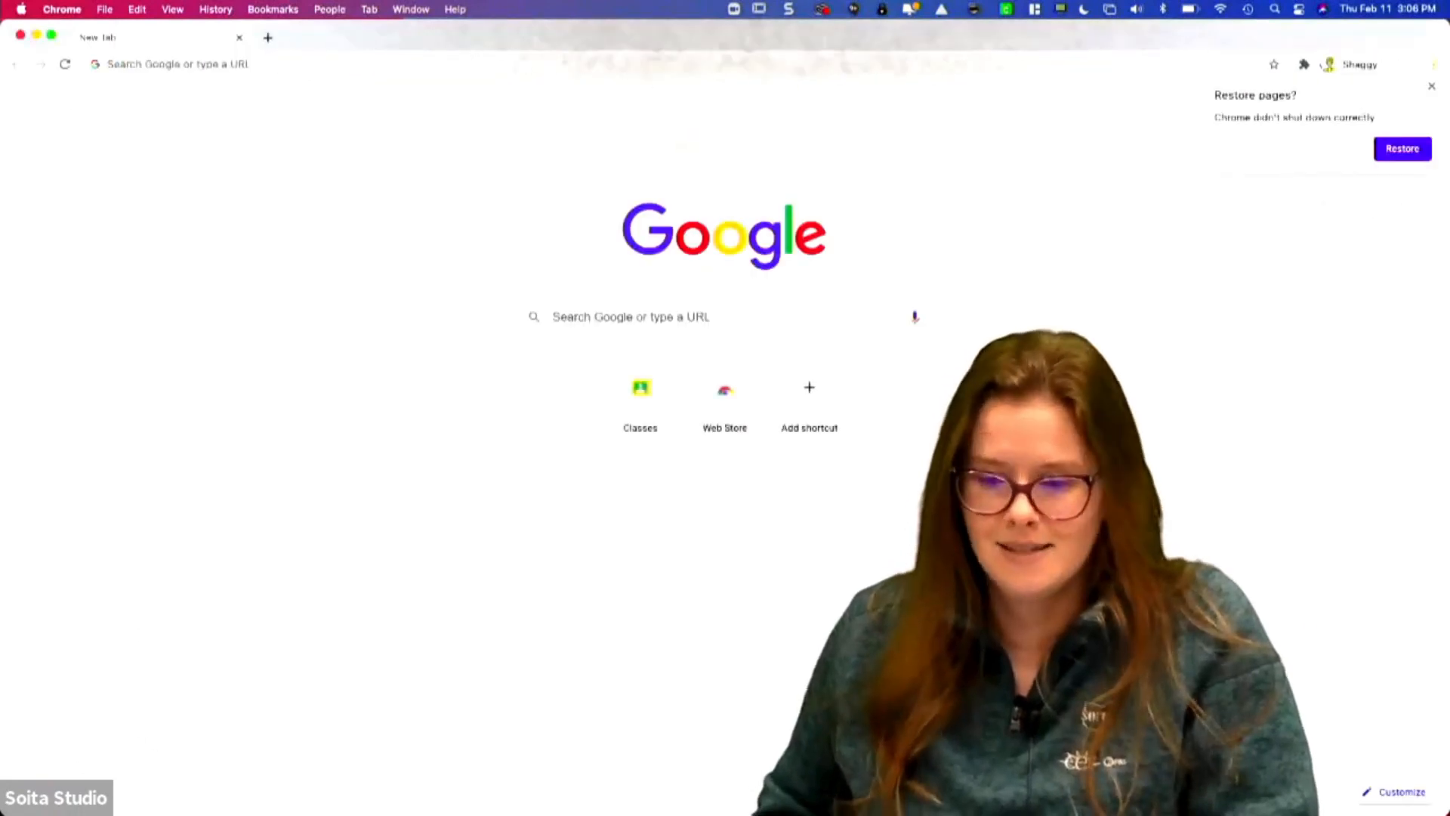
pyautogui.click(363, 70)
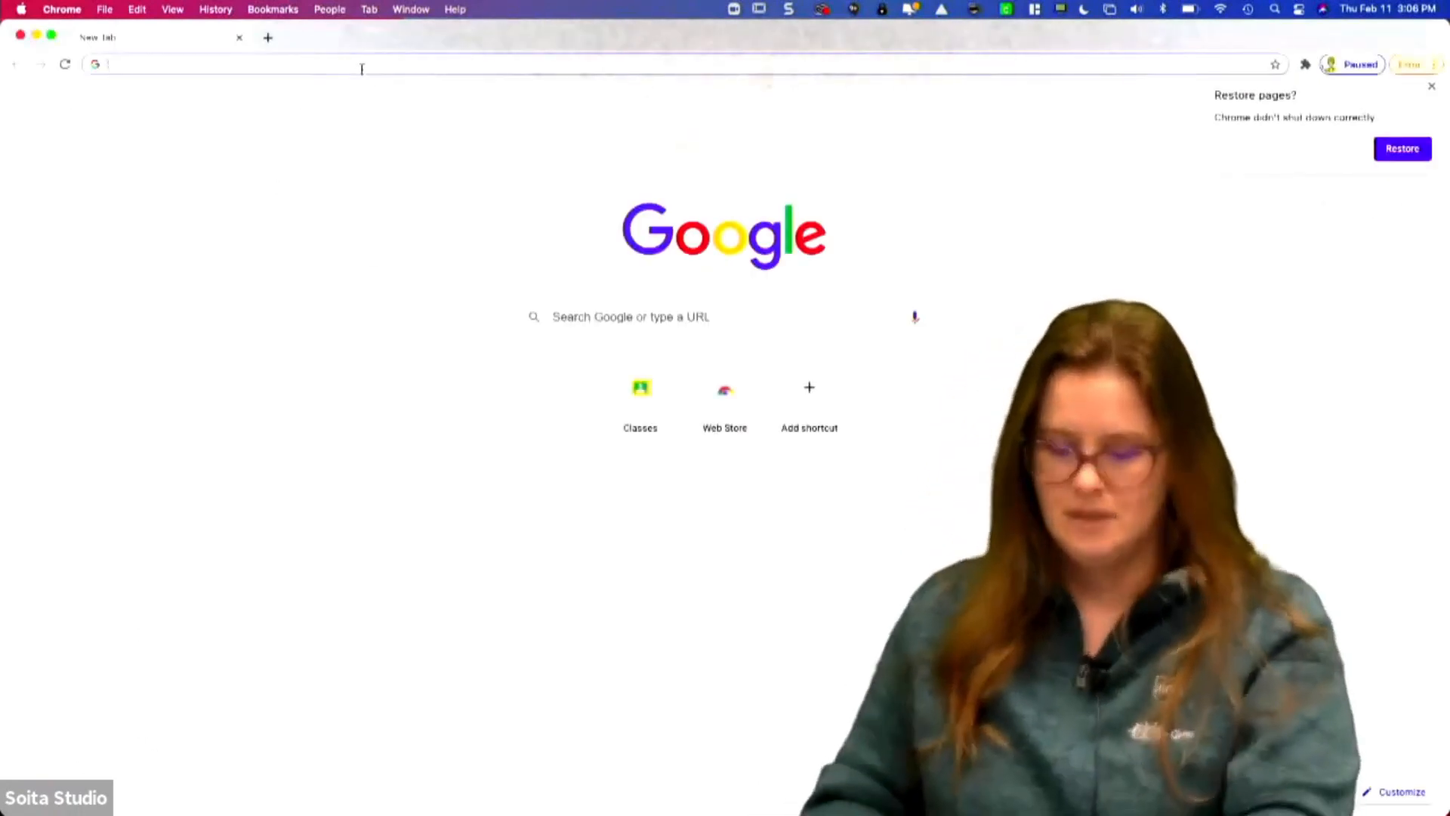
pyautogui.write('clas')
pyautogui.press('Return')
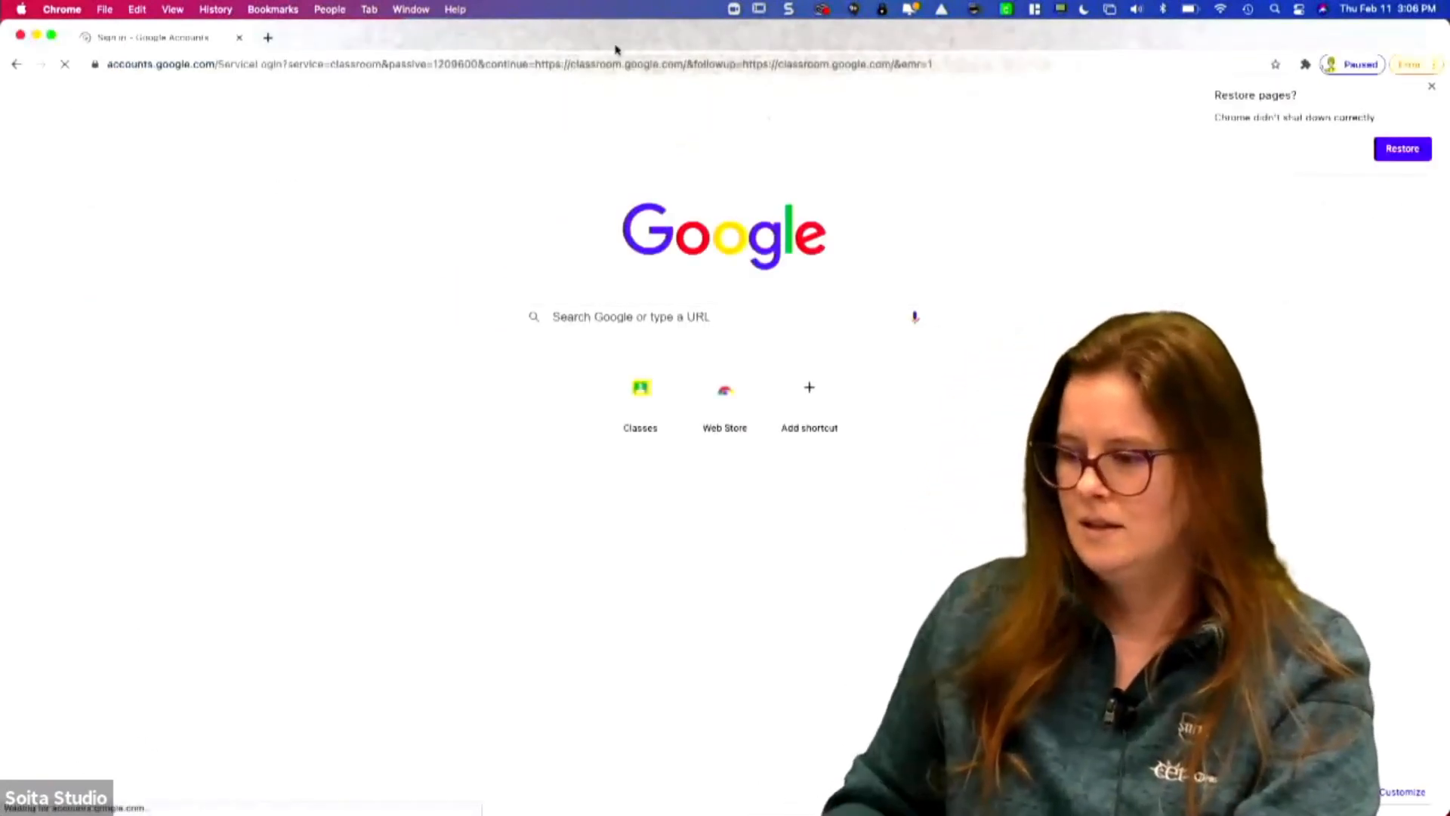
pyautogui.click(1431, 89)
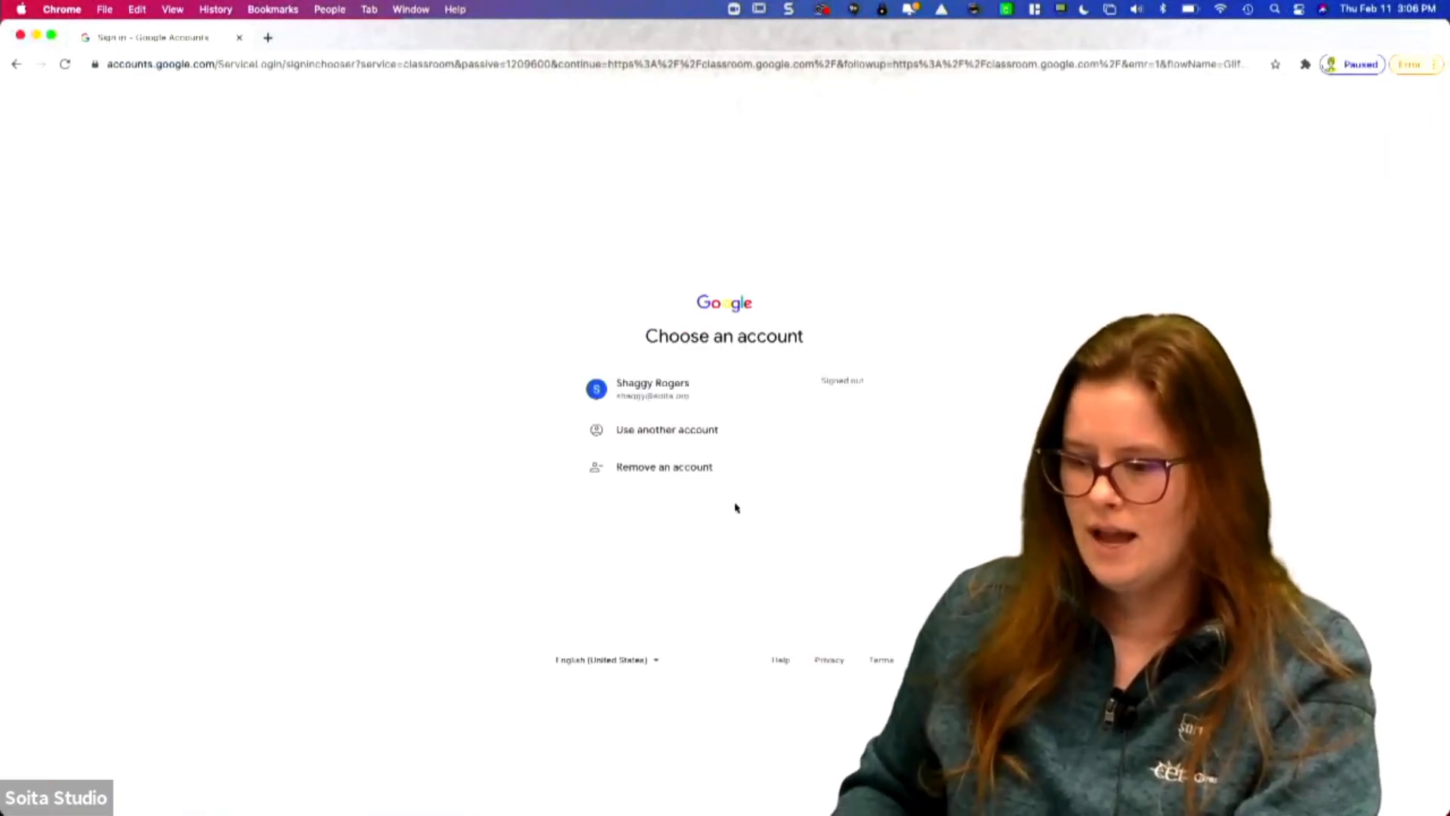
# Step: Sign in to Google Classroom with the student's account and password, confirming the account recovery options
pyautogui.click(718, 399)
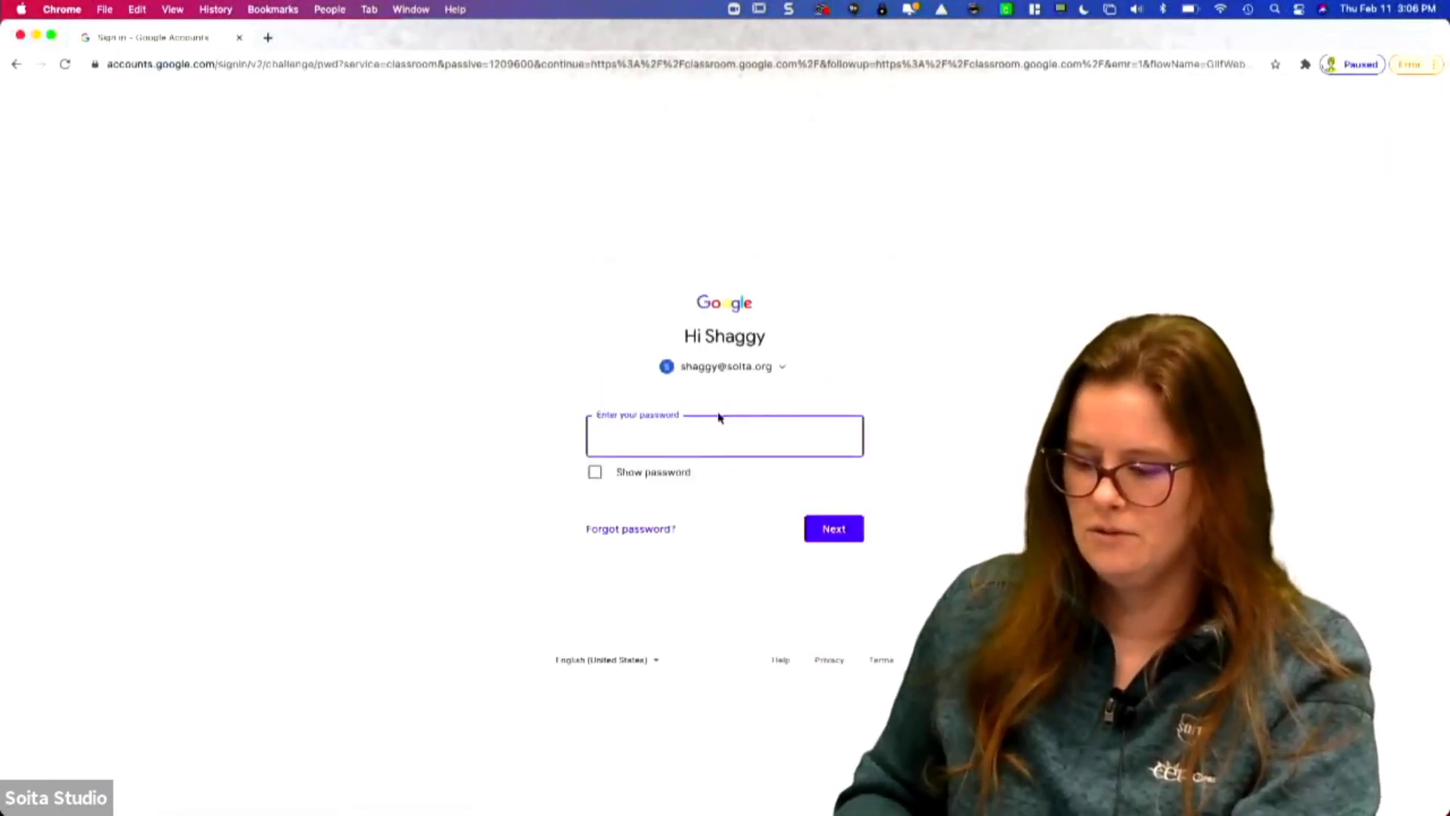
pyautogui.press('Return')
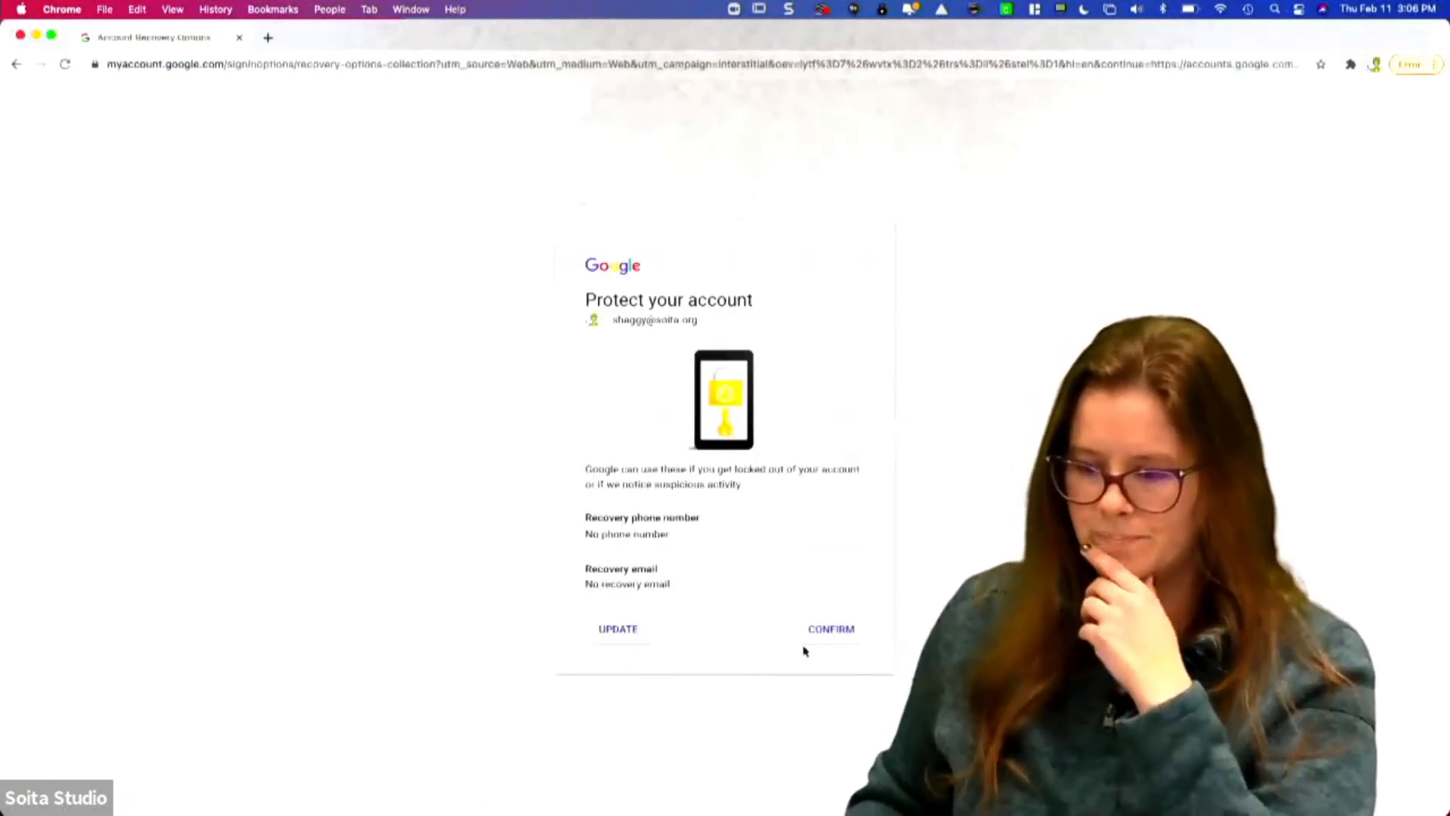
pyautogui.click(809, 628)
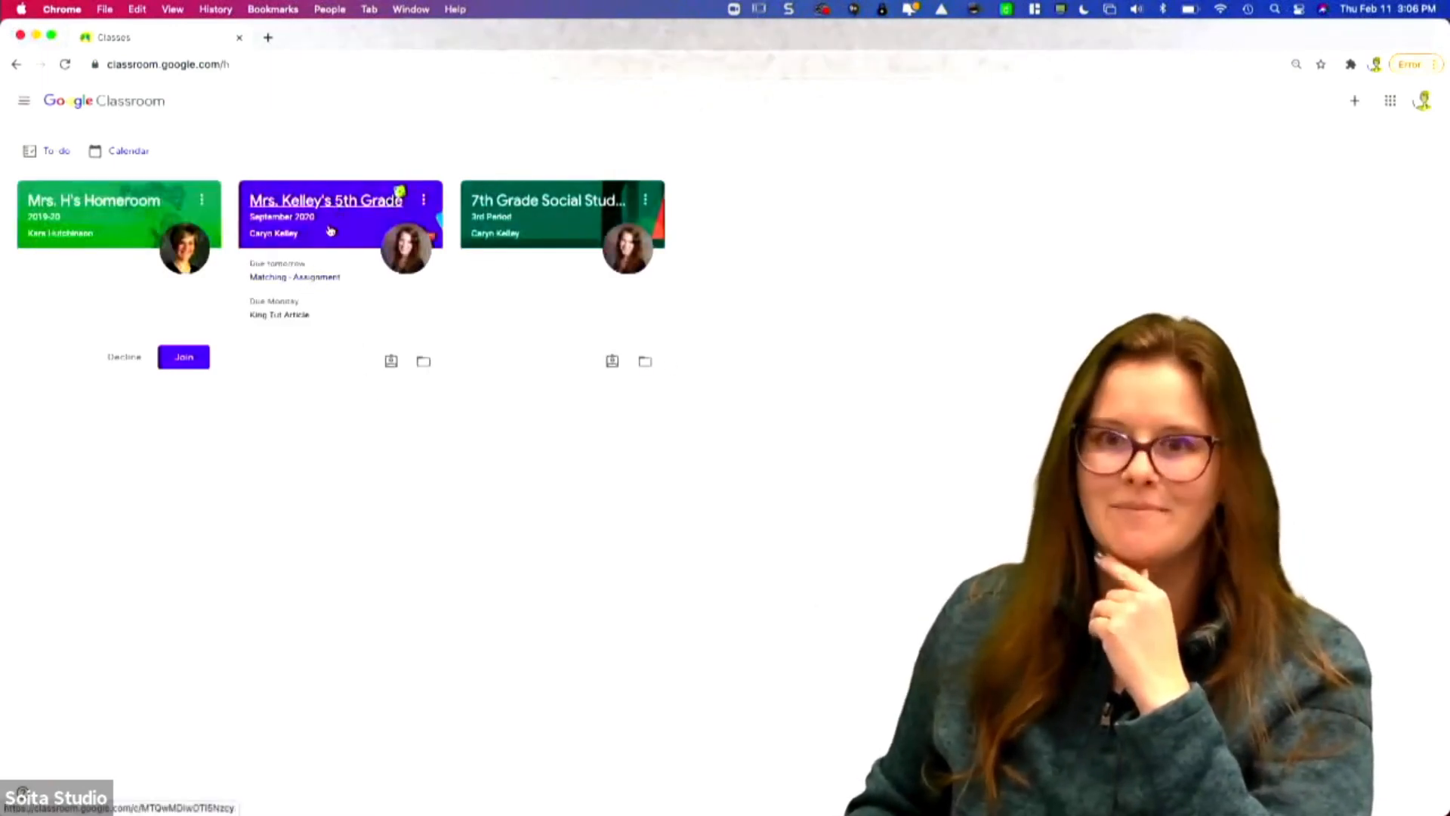
# Step: Open the Matching assignment's TeacherMade link from the student's class and begin it with the student's Google account
pyautogui.click(306, 278)
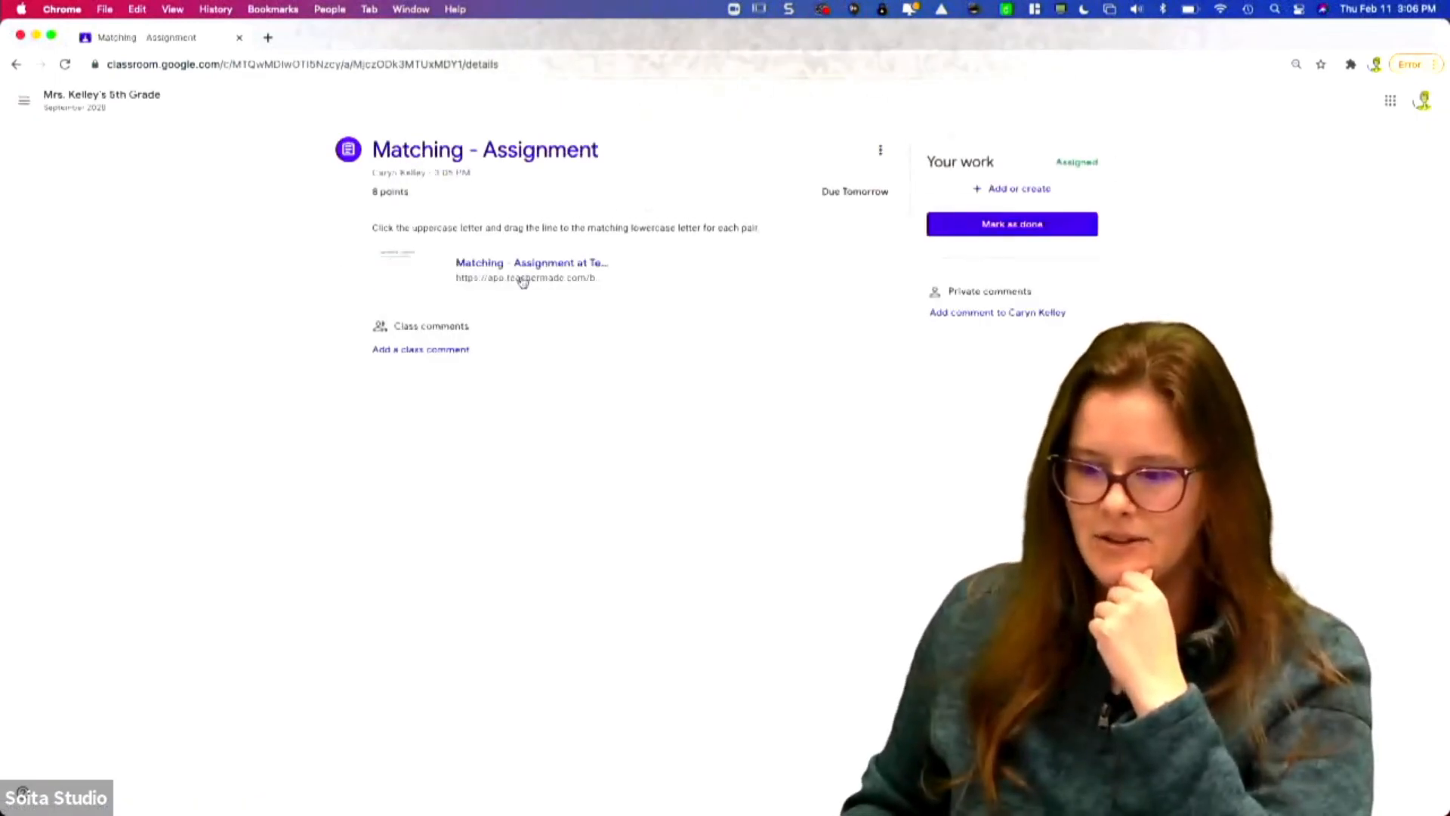
pyautogui.click(522, 280)
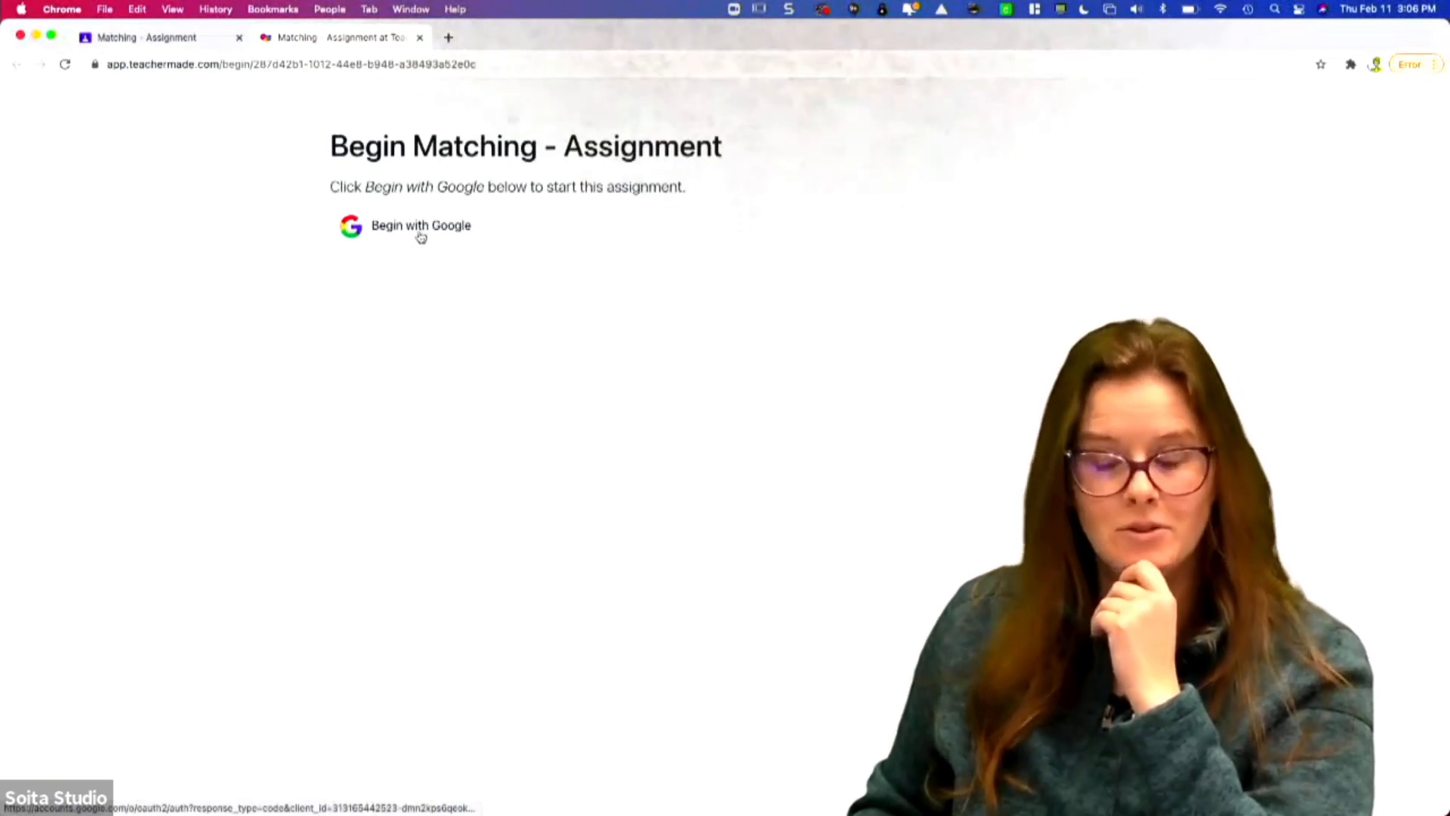
pyautogui.click(419, 234)
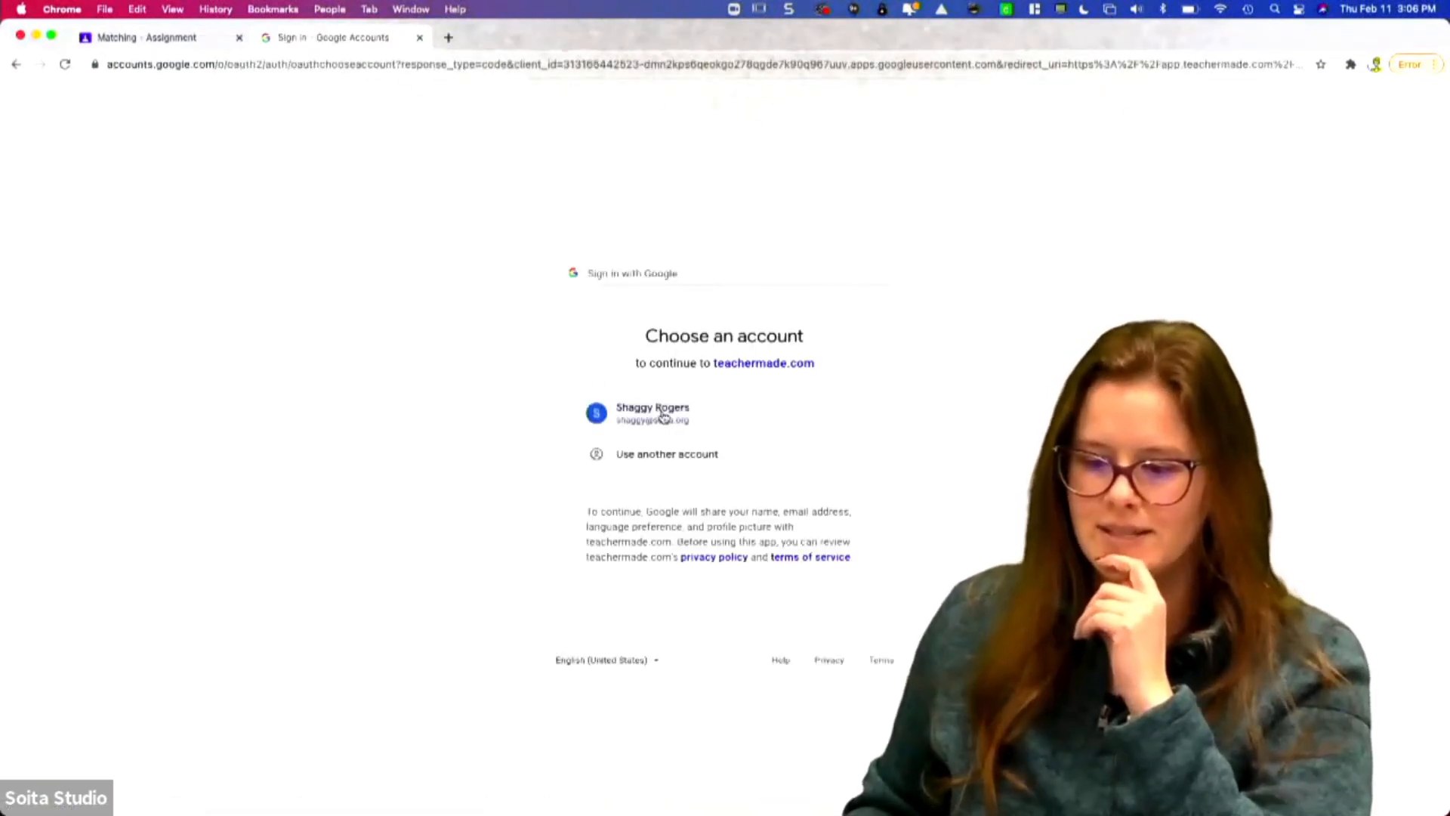
pyautogui.click(663, 414)
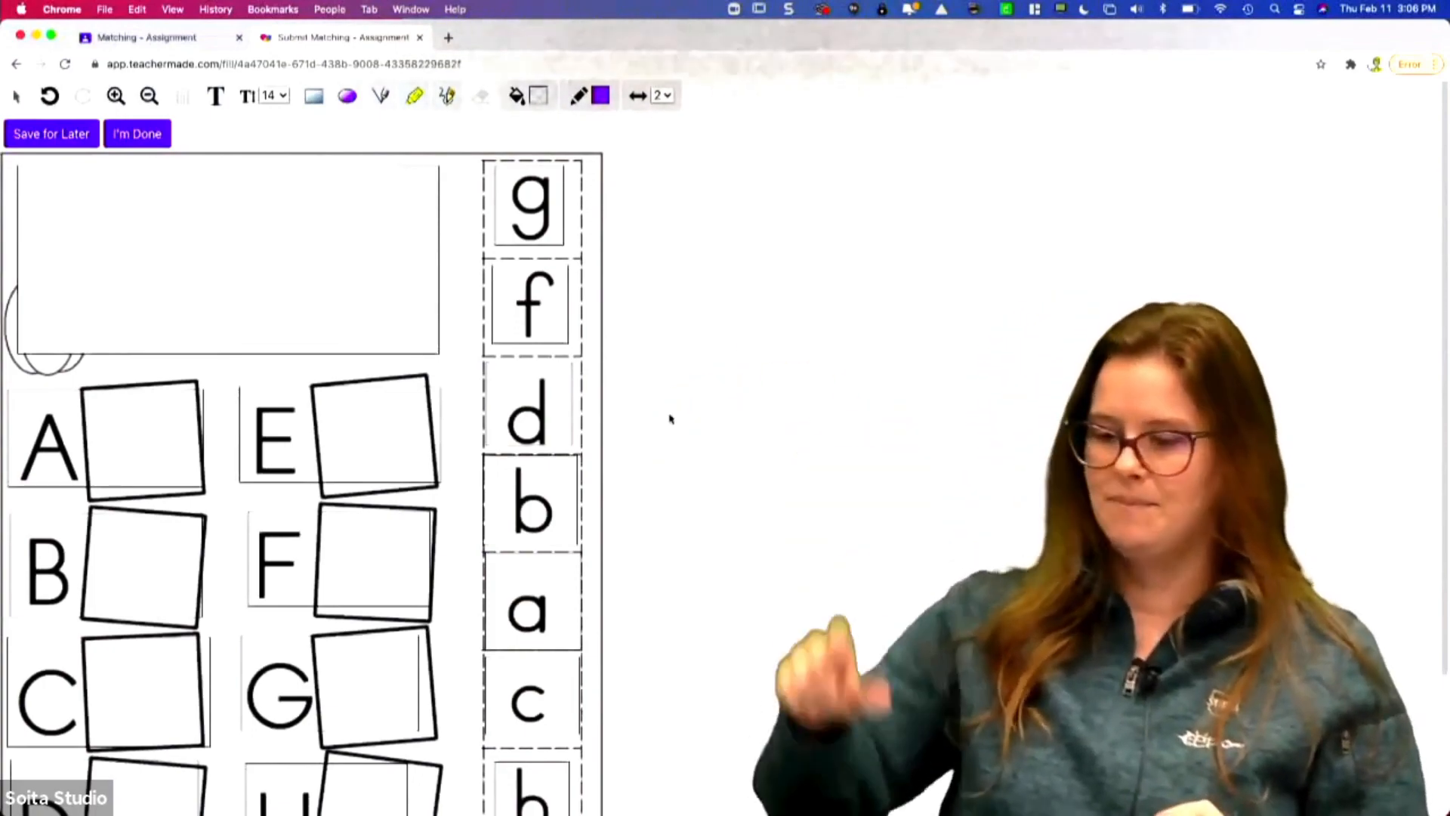
pyautogui.scroll(-3, 291, 346)
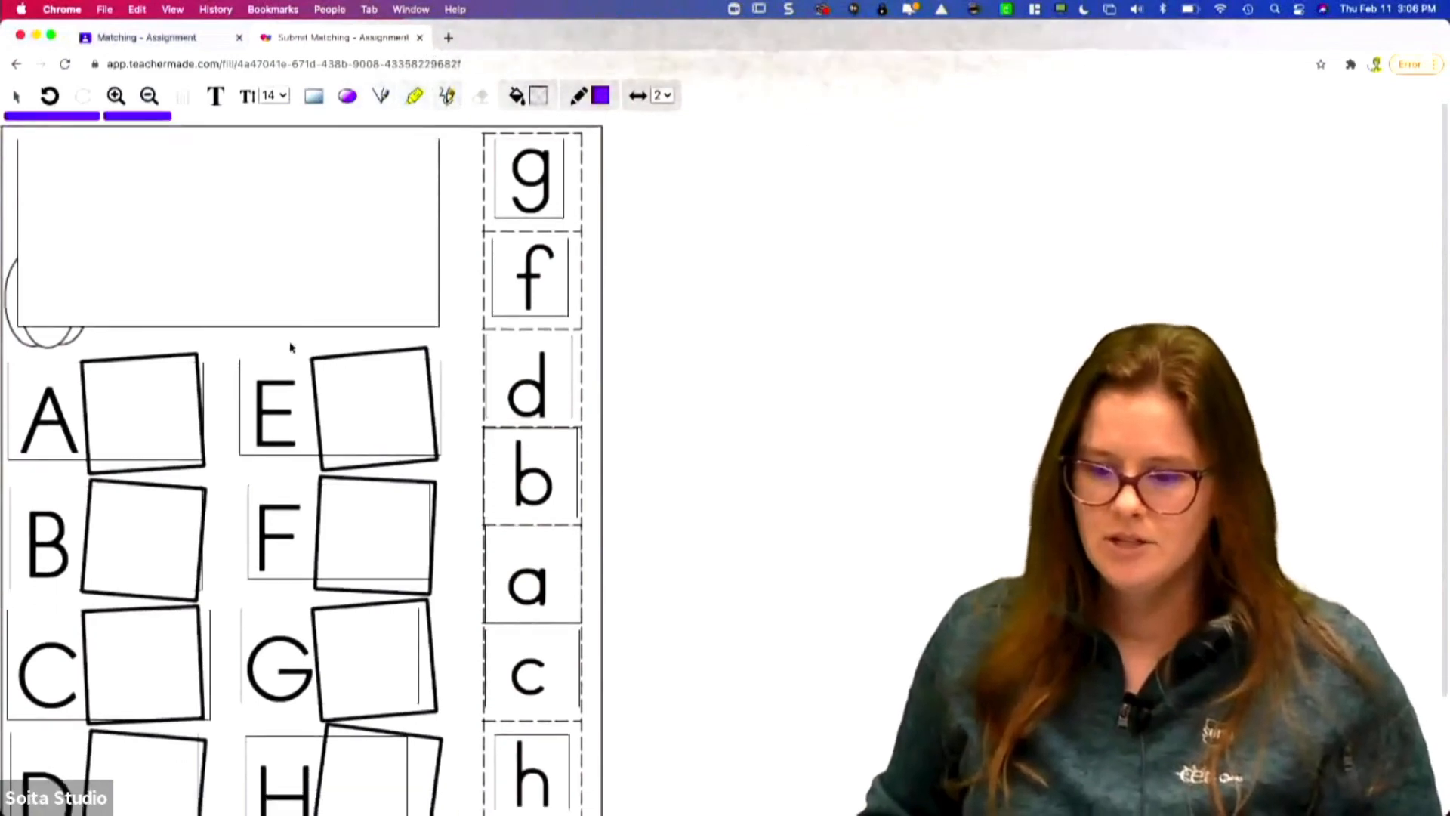
pyautogui.moveTo(61, 368)
pyautogui.mouseDown()
pyautogui.moveTo(253, 483)
pyautogui.moveTo(519, 511)
pyautogui.moveTo(533, 528)
pyautogui.mouseUp()
pyautogui.click(109, 492)
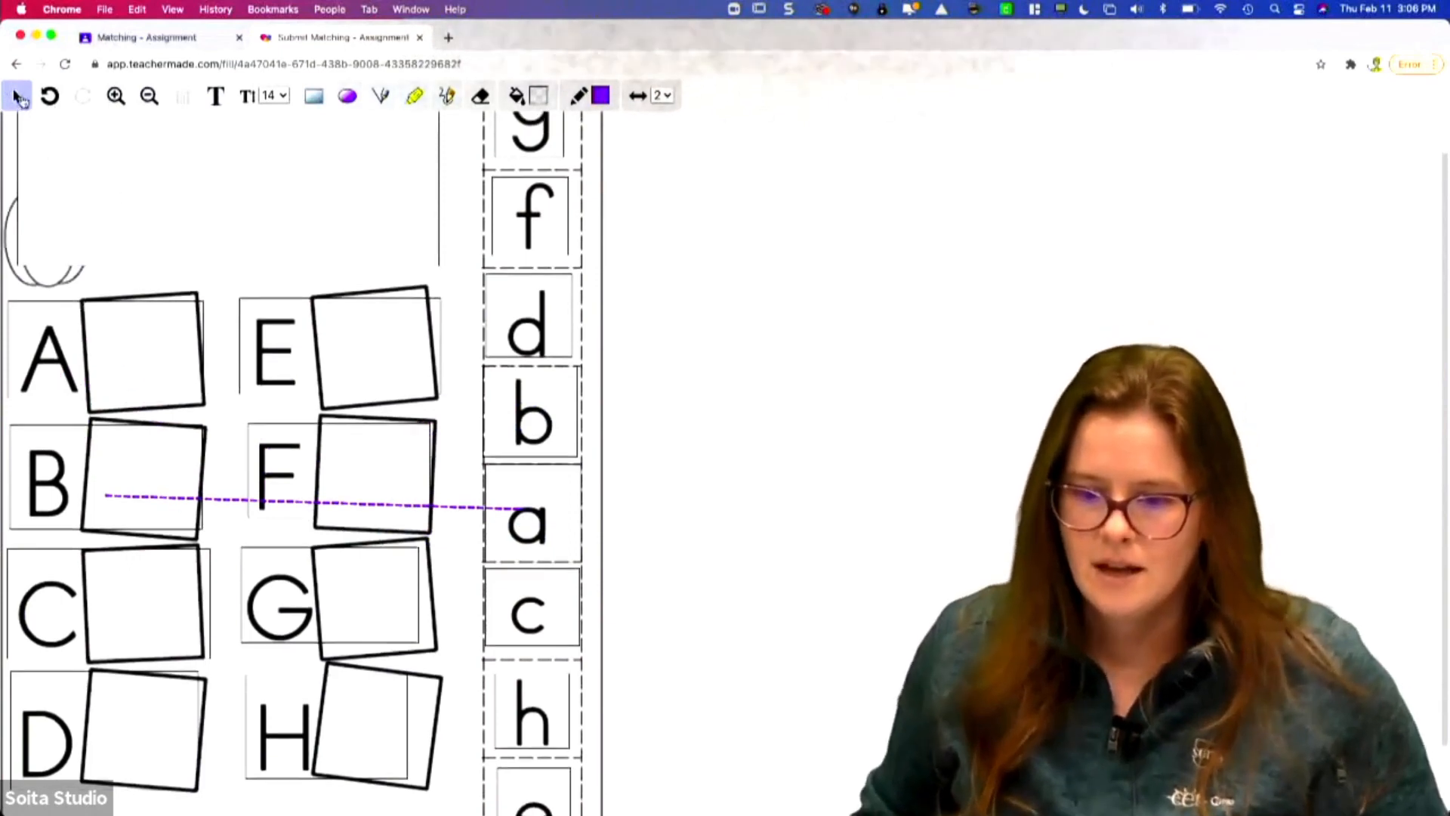
pyautogui.click(49, 105)
pyautogui.scroll(2, 111, 278)
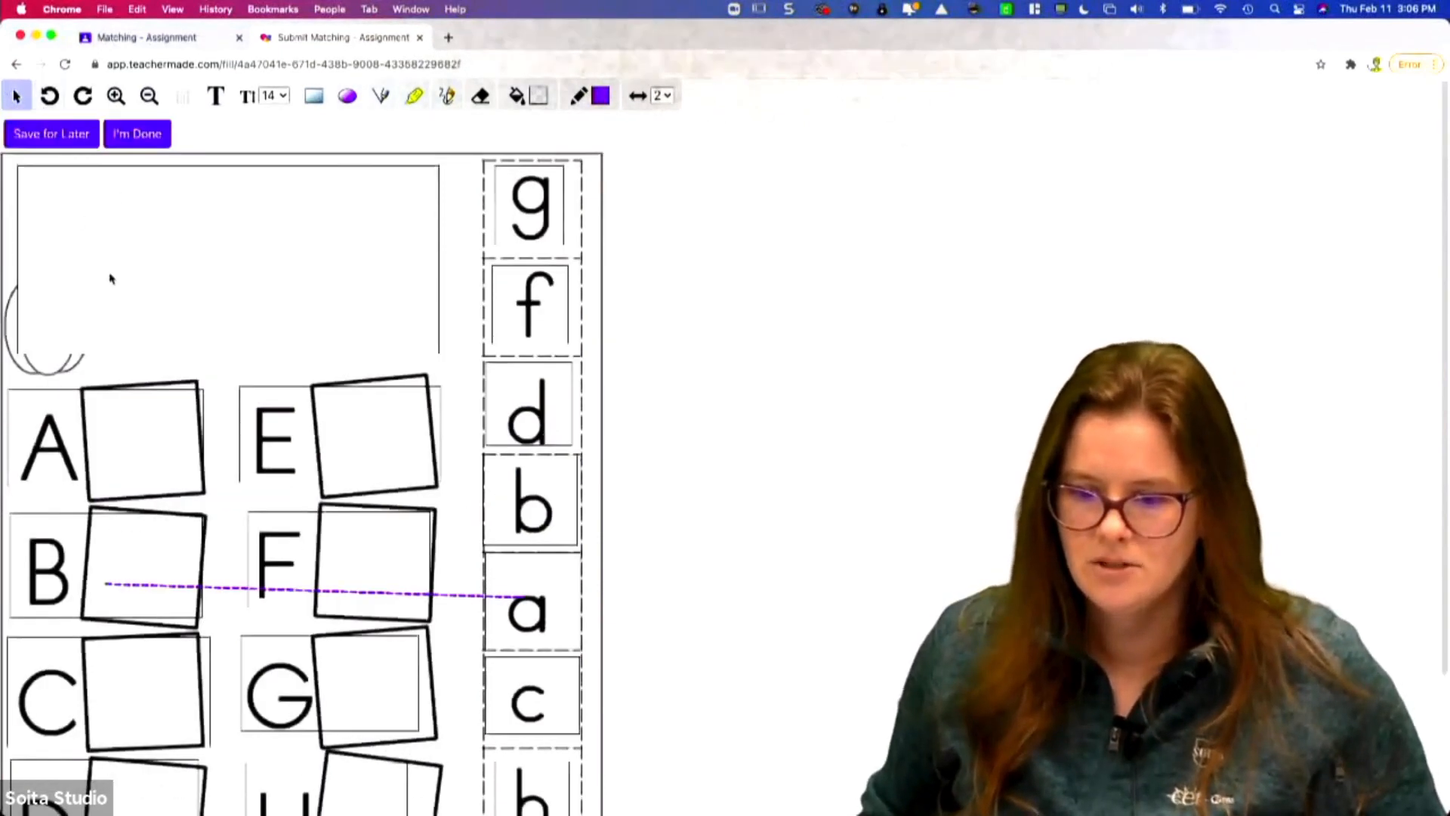
# Step: Draw matching lines from uppercase A, B, C, and D to their lowercase letters on the worksheet
pyautogui.click(109, 577)
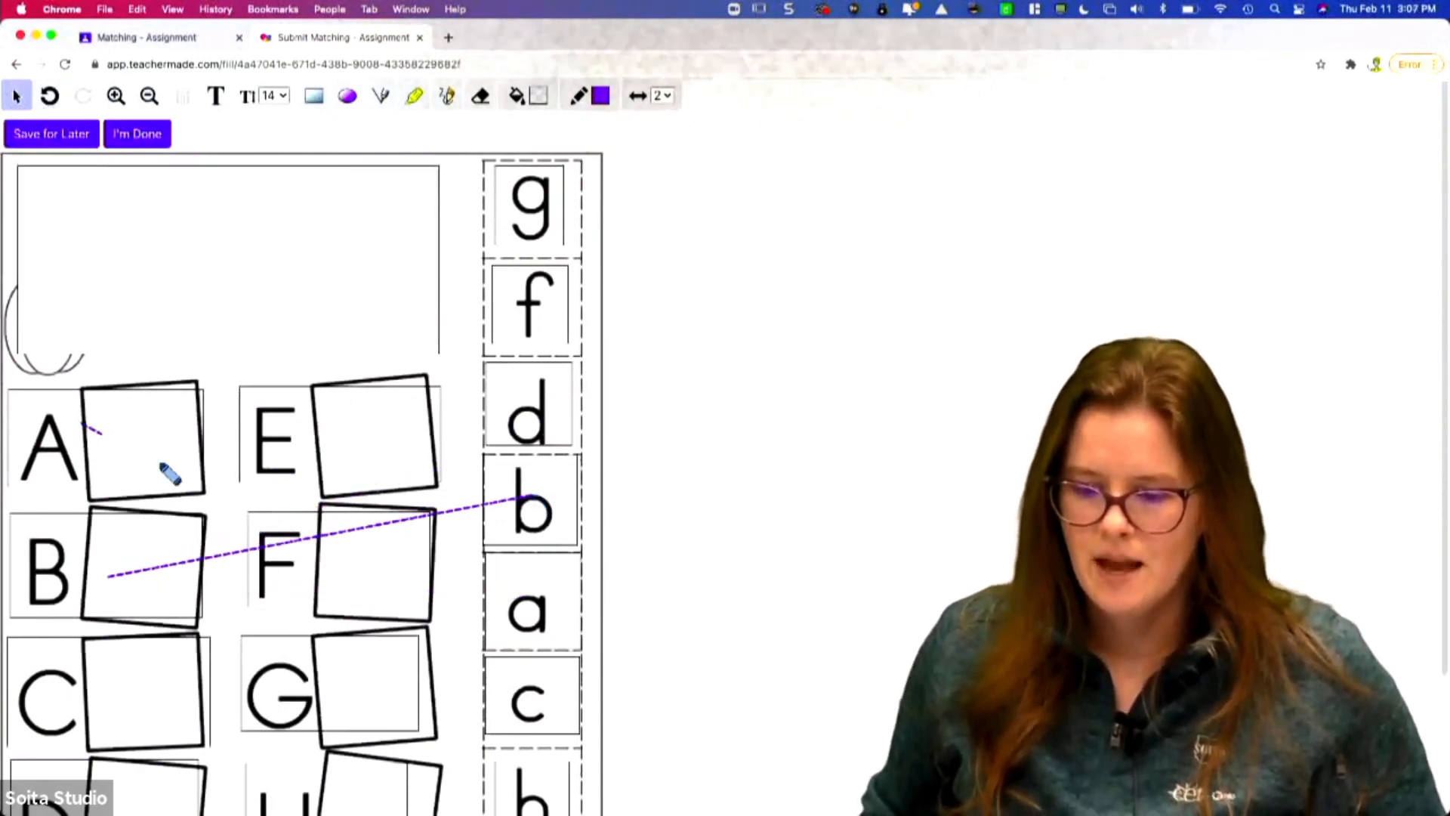
pyautogui.moveTo(165, 468); pyautogui.dragTo(523, 605)
pyautogui.scroll(-1, 113, 663)
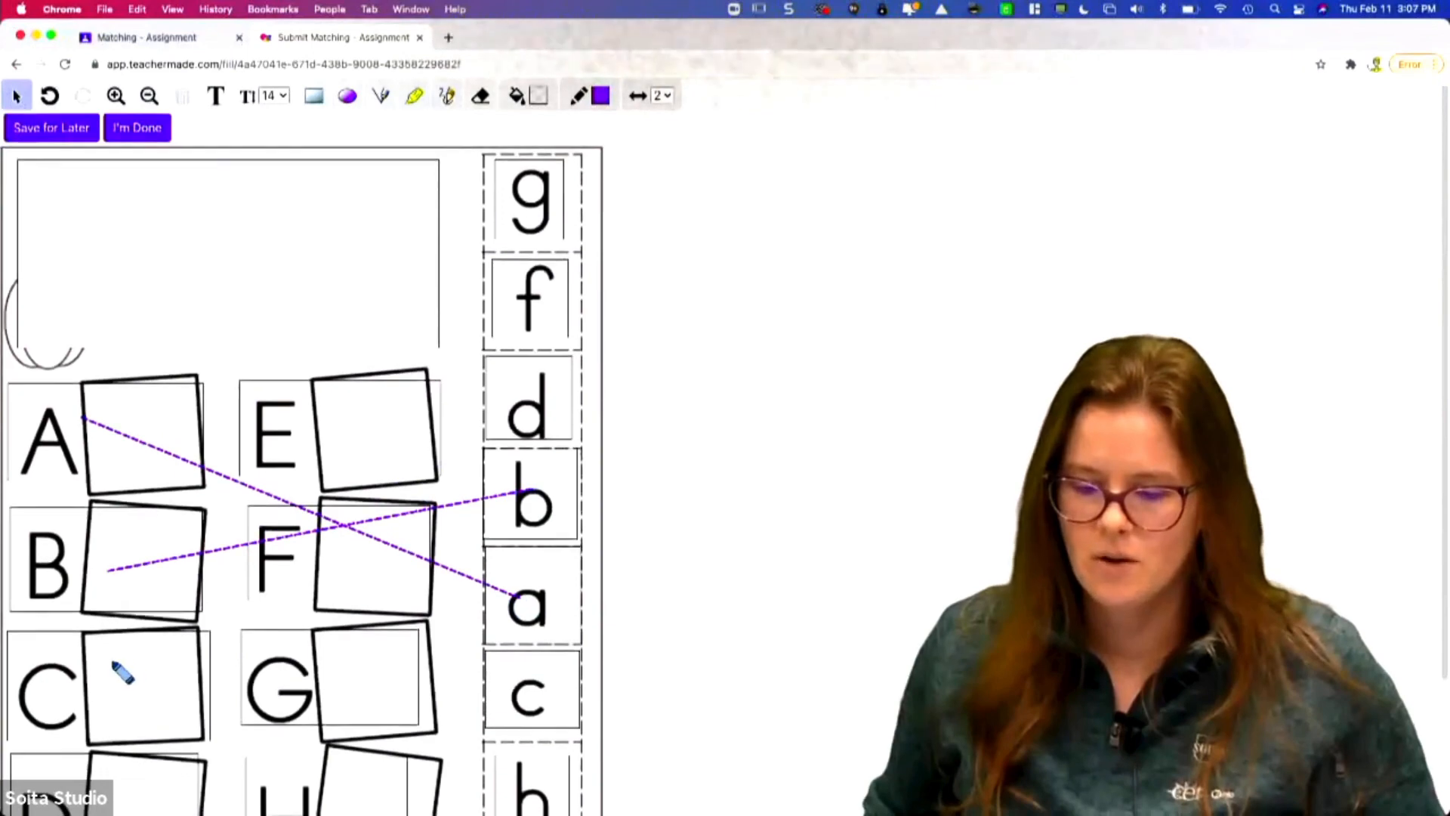
pyautogui.moveTo(110, 684); pyautogui.dragTo(537, 687)
pyautogui.scroll(-3, 236, 668)
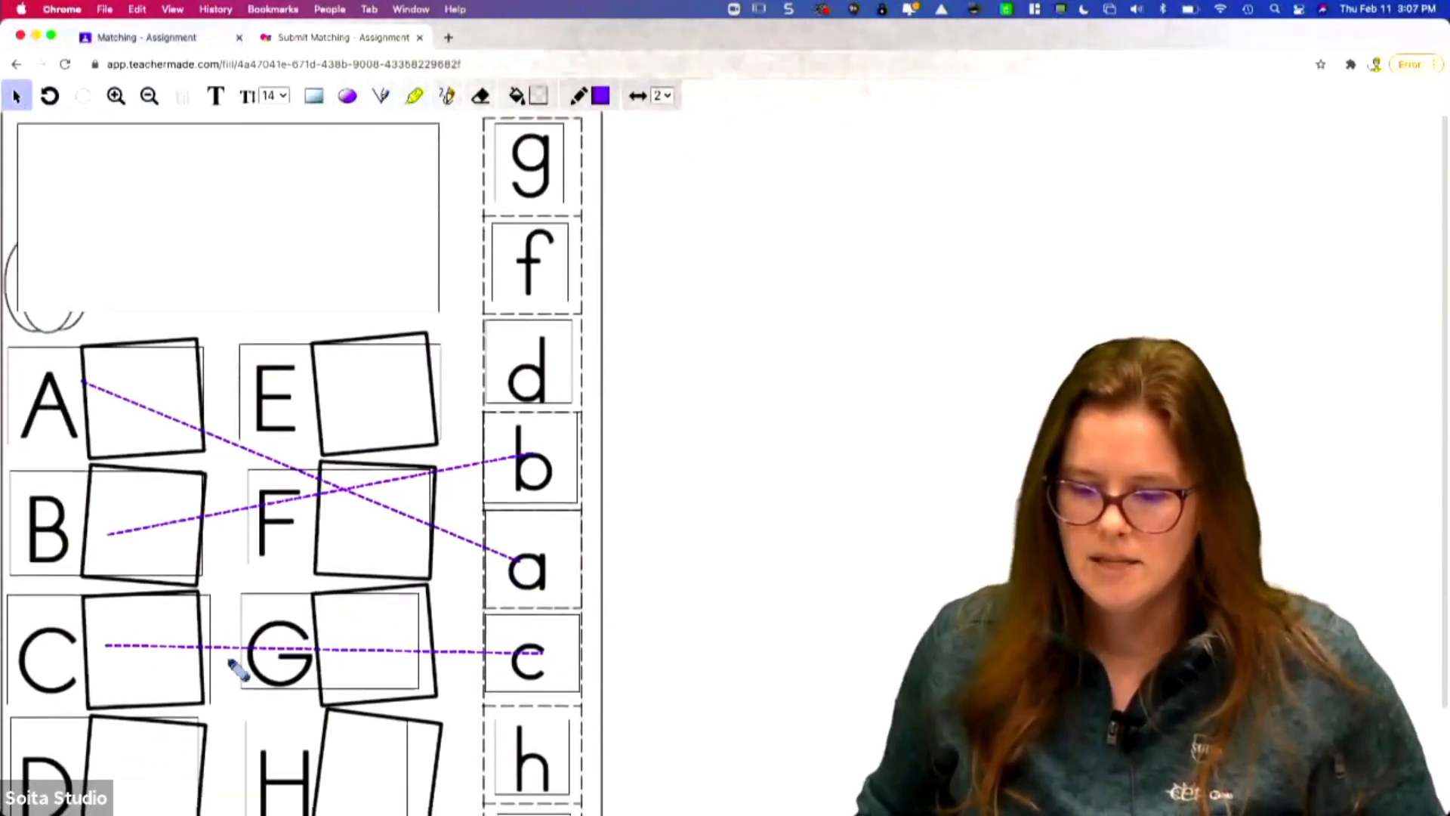
pyautogui.moveTo(83, 770)
pyautogui.mouseDown()
pyautogui.moveTo(285, 648)
pyautogui.moveTo(544, 356)
pyautogui.mouseUp()
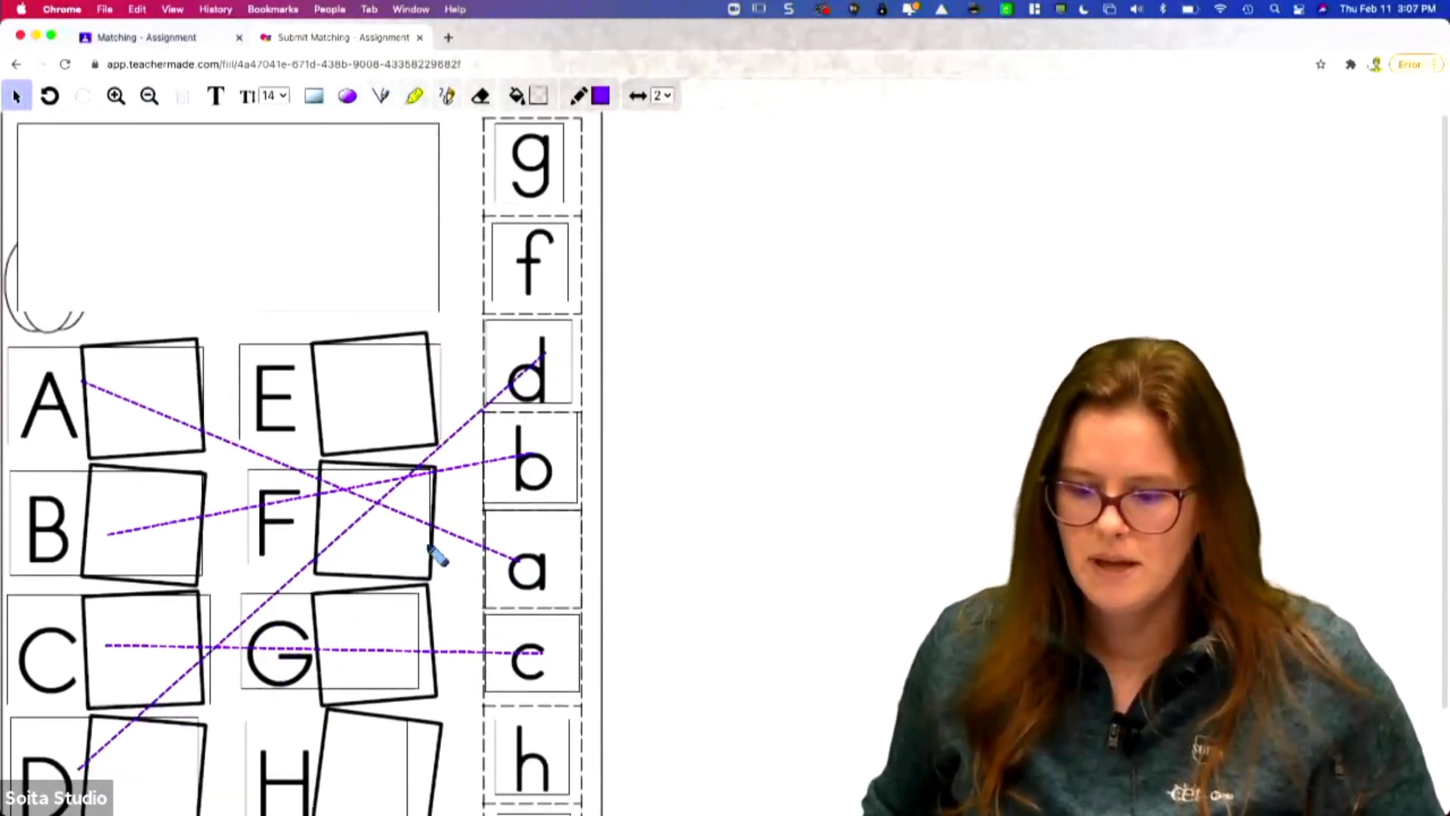
# Step: Match uppercase E, F, G, and H to their lowercase letters, and submit the worksheet as done
pyautogui.scroll(-10, 423, 557)
pyautogui.moveTo(423, 467); pyautogui.dragTo(550, 723)
pyautogui.scroll(3, 295, 403)
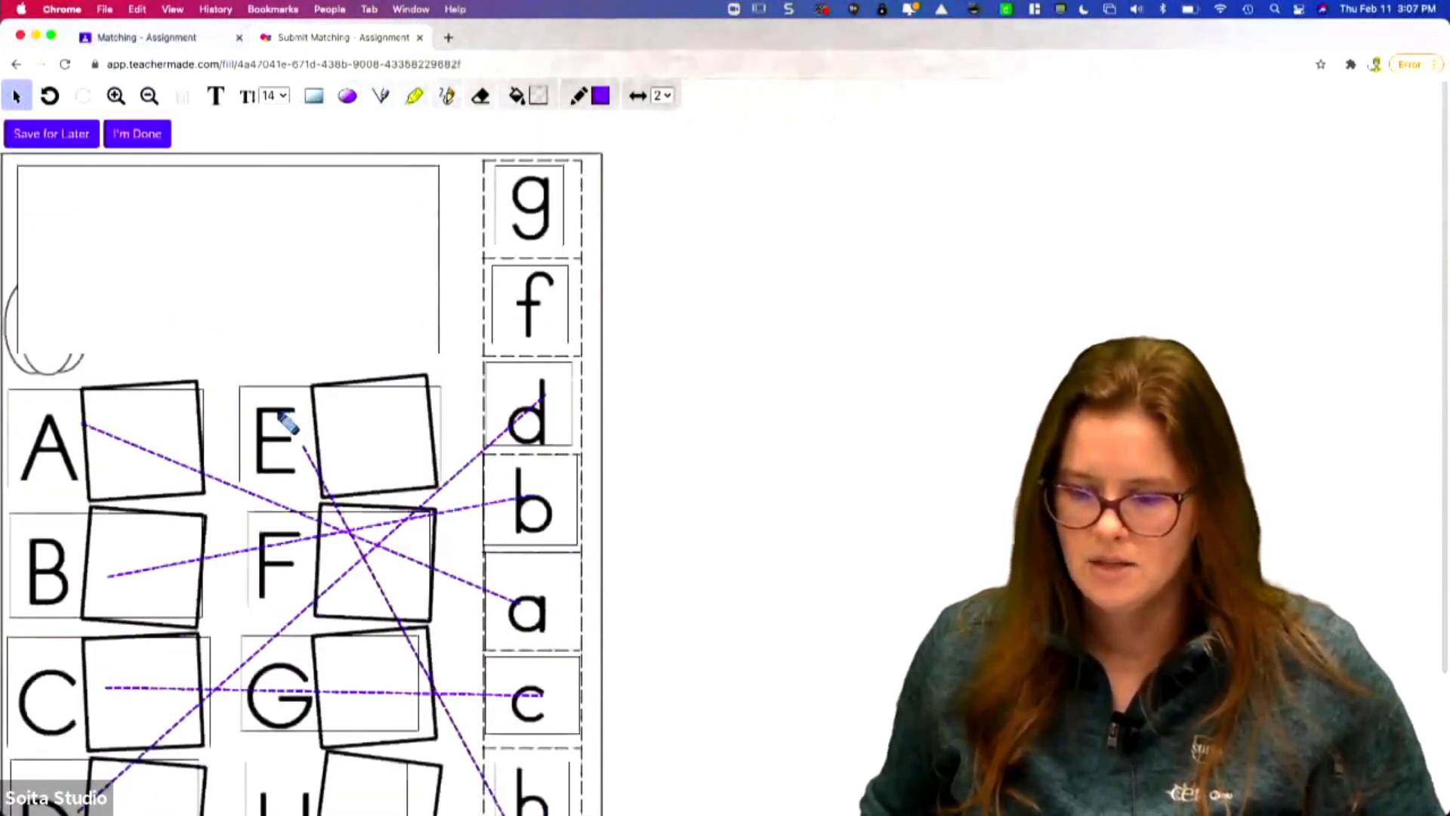
pyautogui.moveTo(279, 574); pyautogui.dragTo(521, 307)
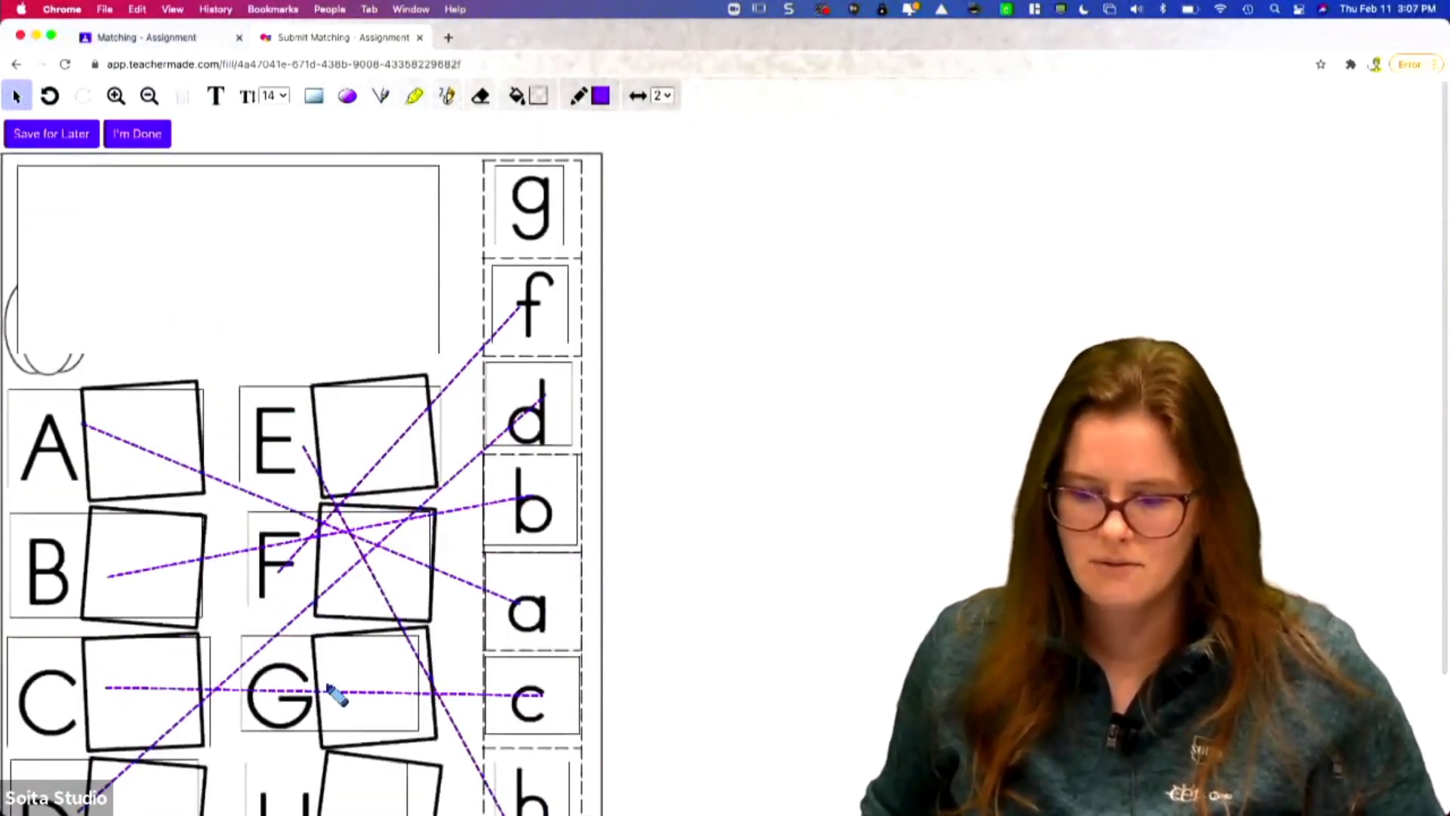
pyautogui.moveTo(276, 691); pyautogui.dragTo(527, 193)
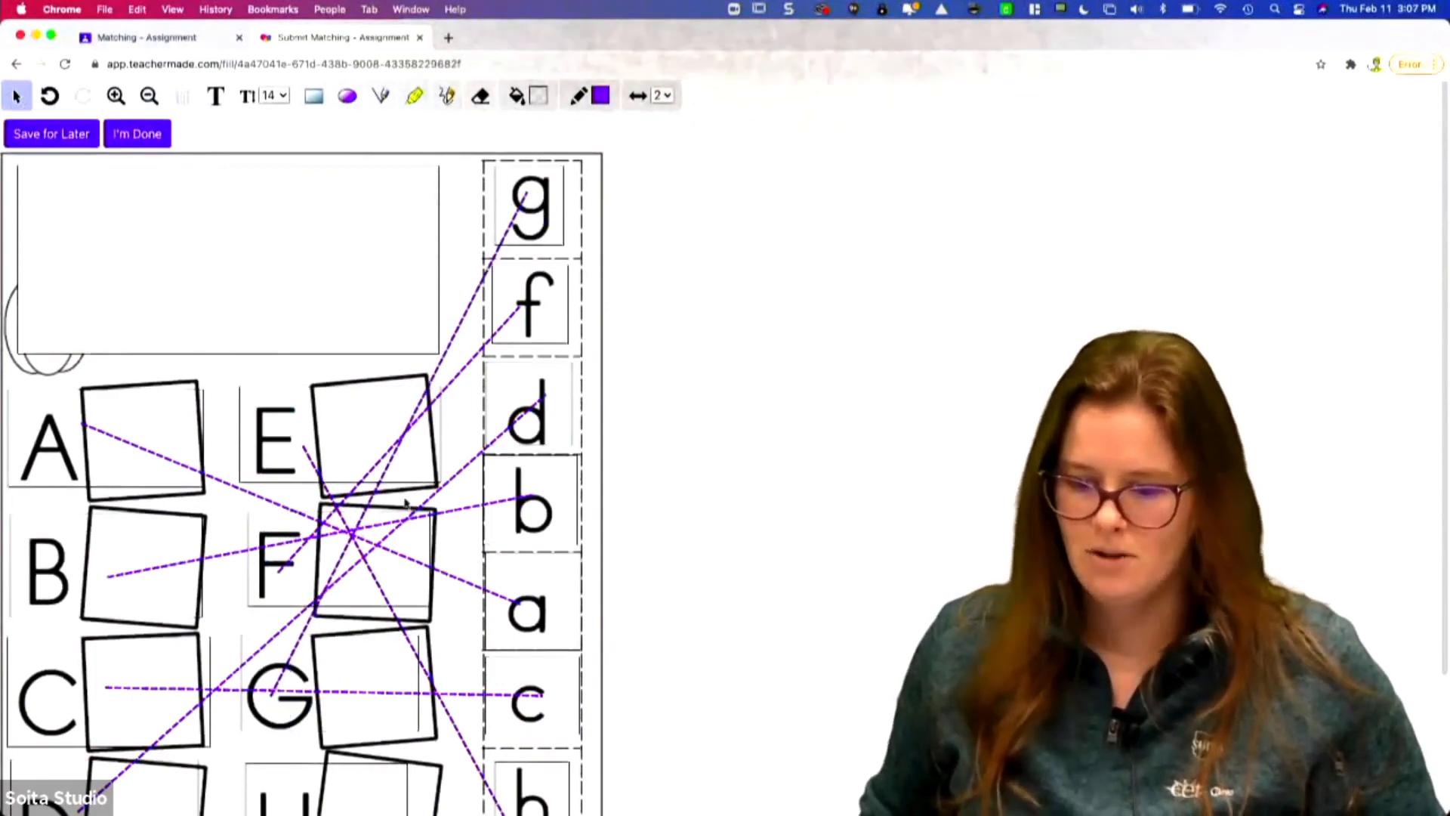
pyautogui.scroll(-2, 393, 518)
pyautogui.moveTo(291, 726); pyautogui.dragTo(521, 705)
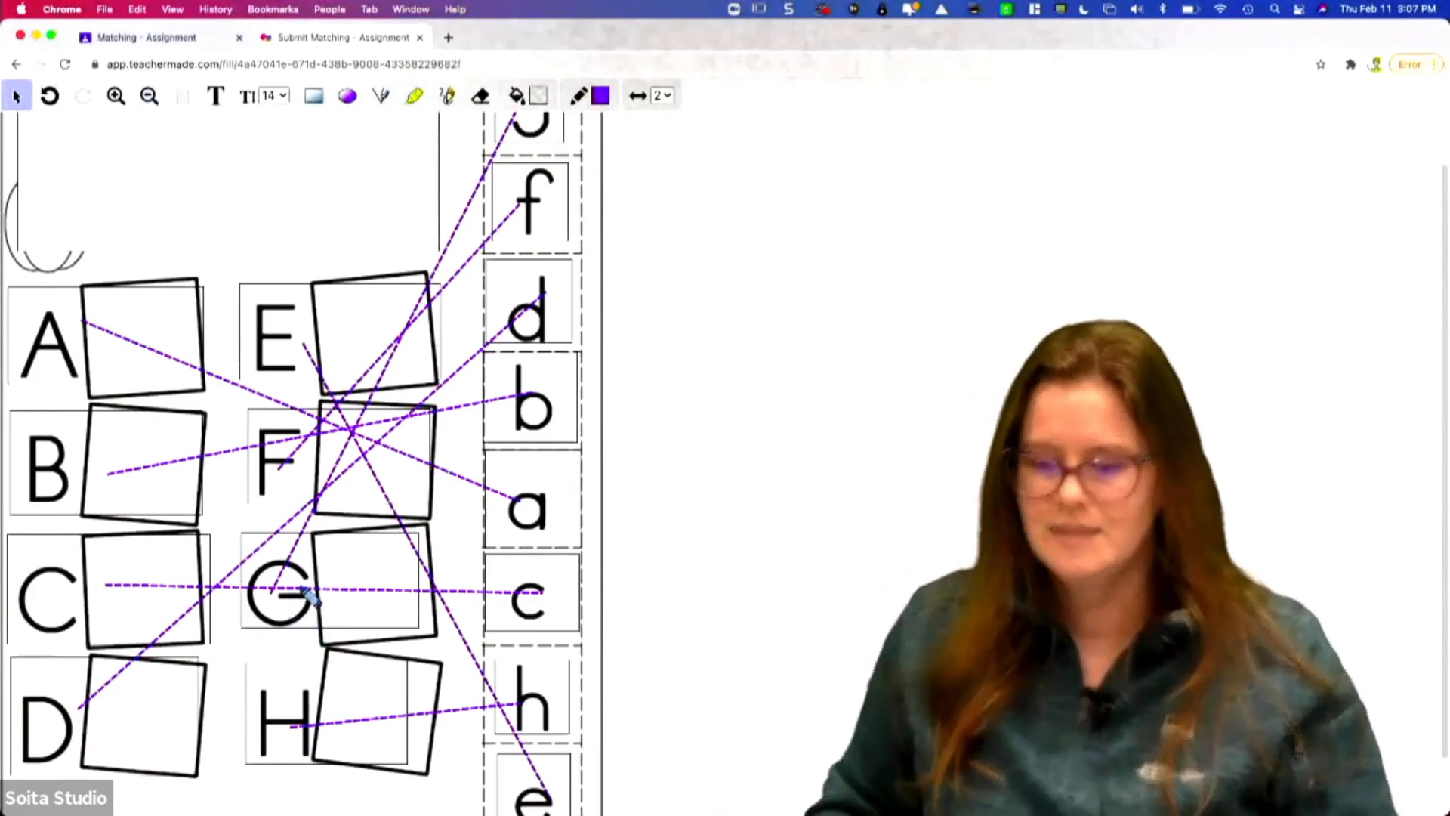
pyautogui.scroll(3, 350, 560)
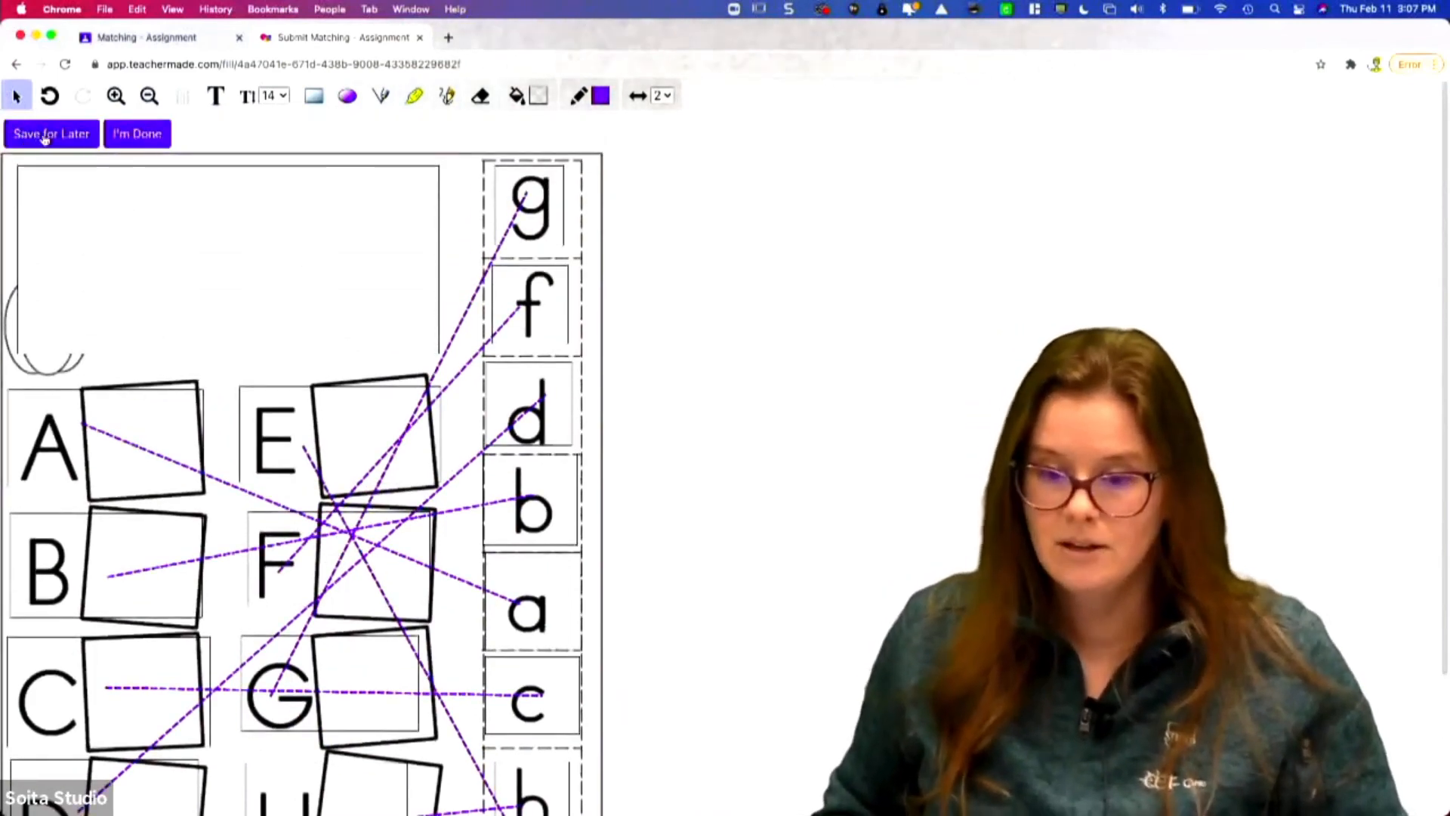
pyautogui.click(138, 135)
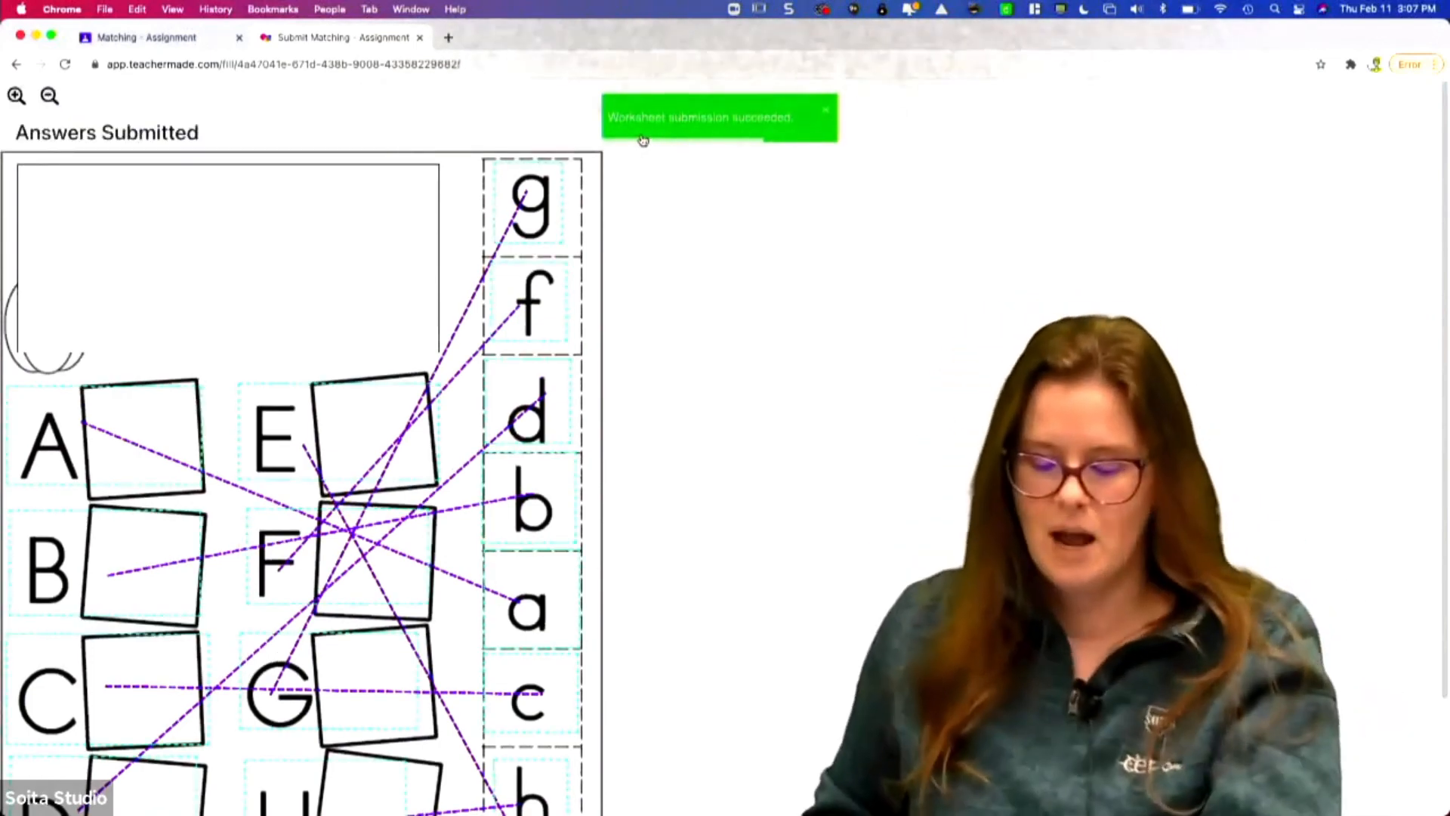
# Step: Switch to the teacher's TeacherMade window and review the student's Matching submission down to the last letter pairs
pyautogui.press('super+grave')
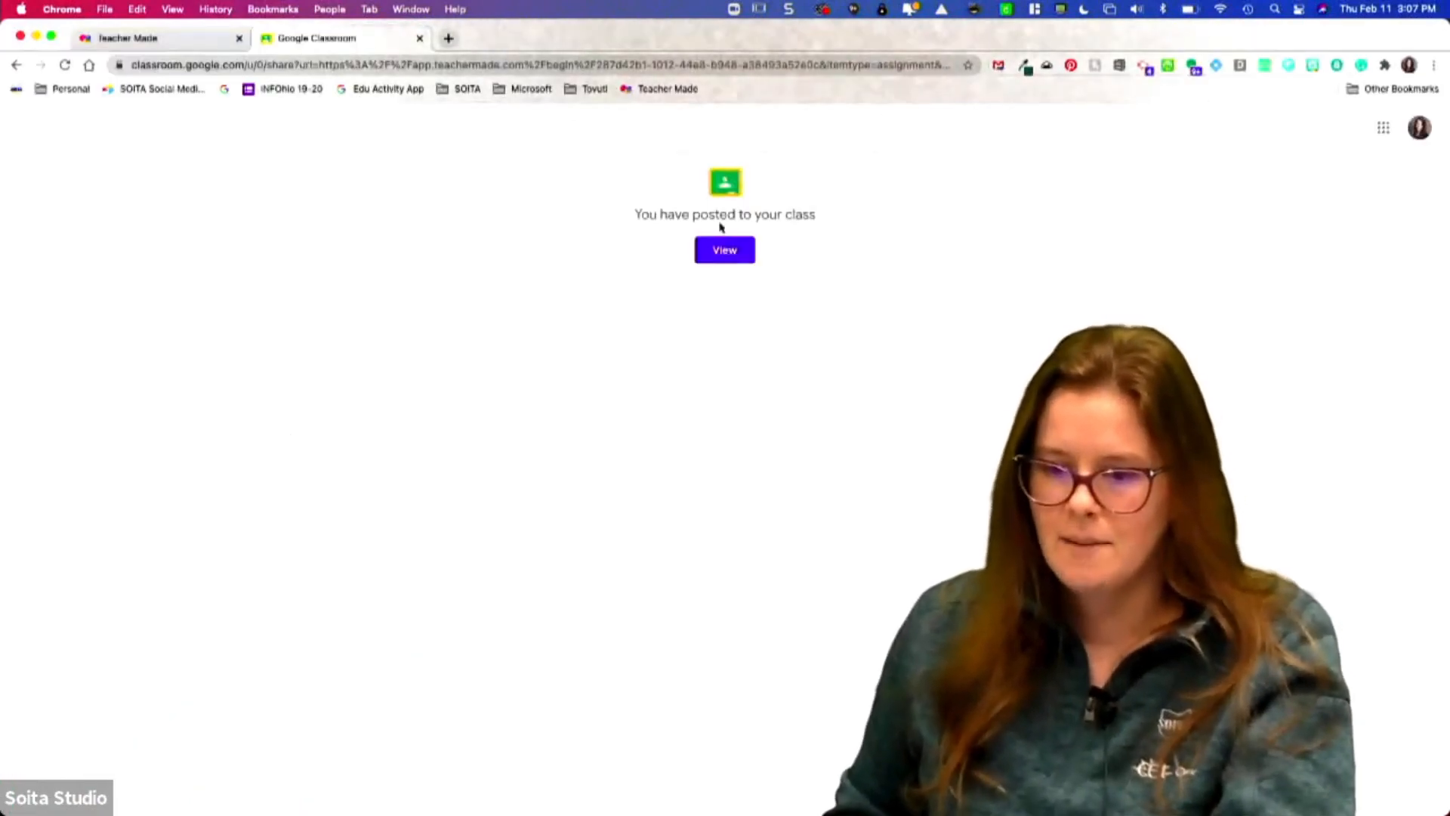
pyautogui.click(212, 29)
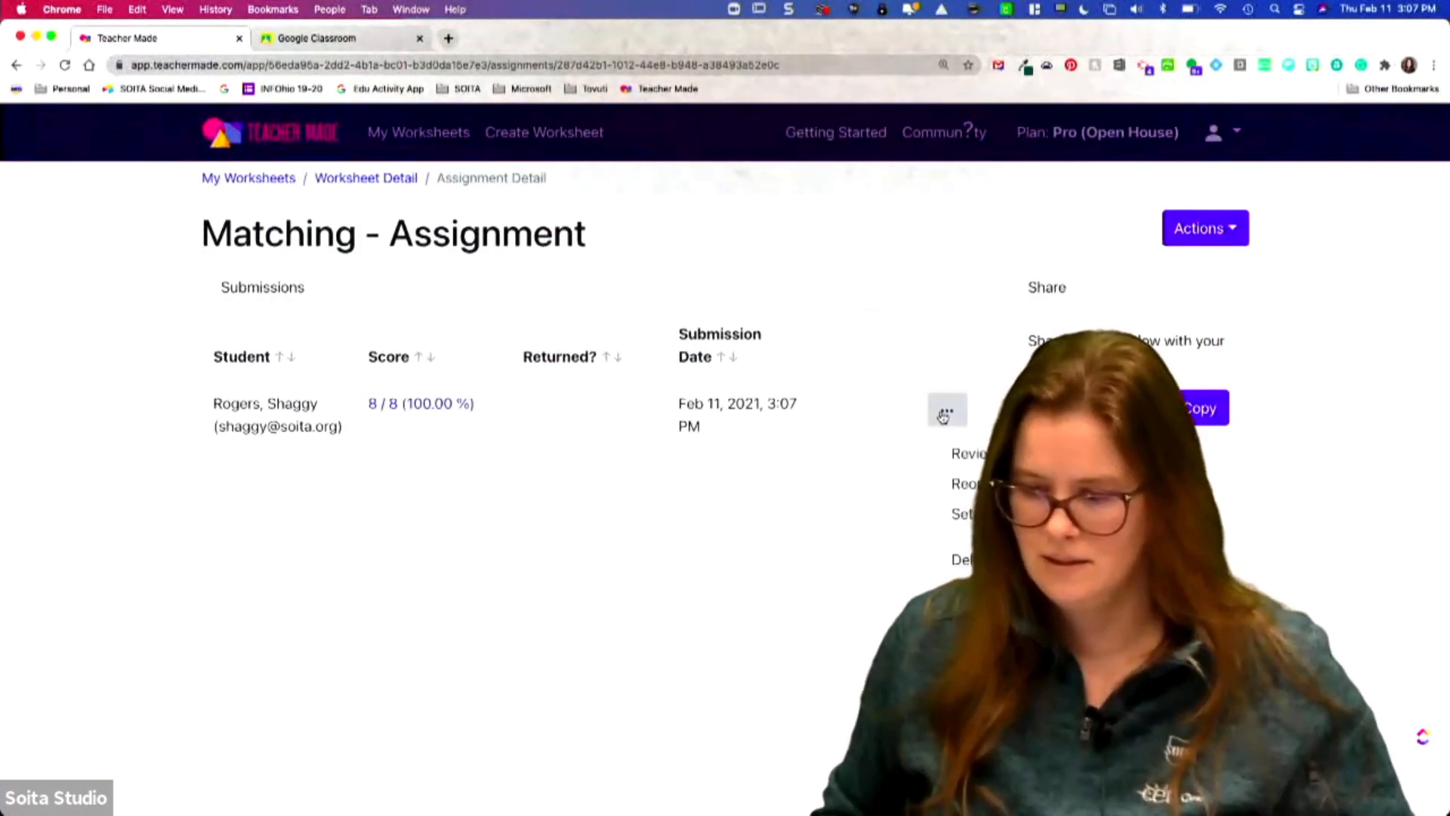
pyautogui.click(969, 455)
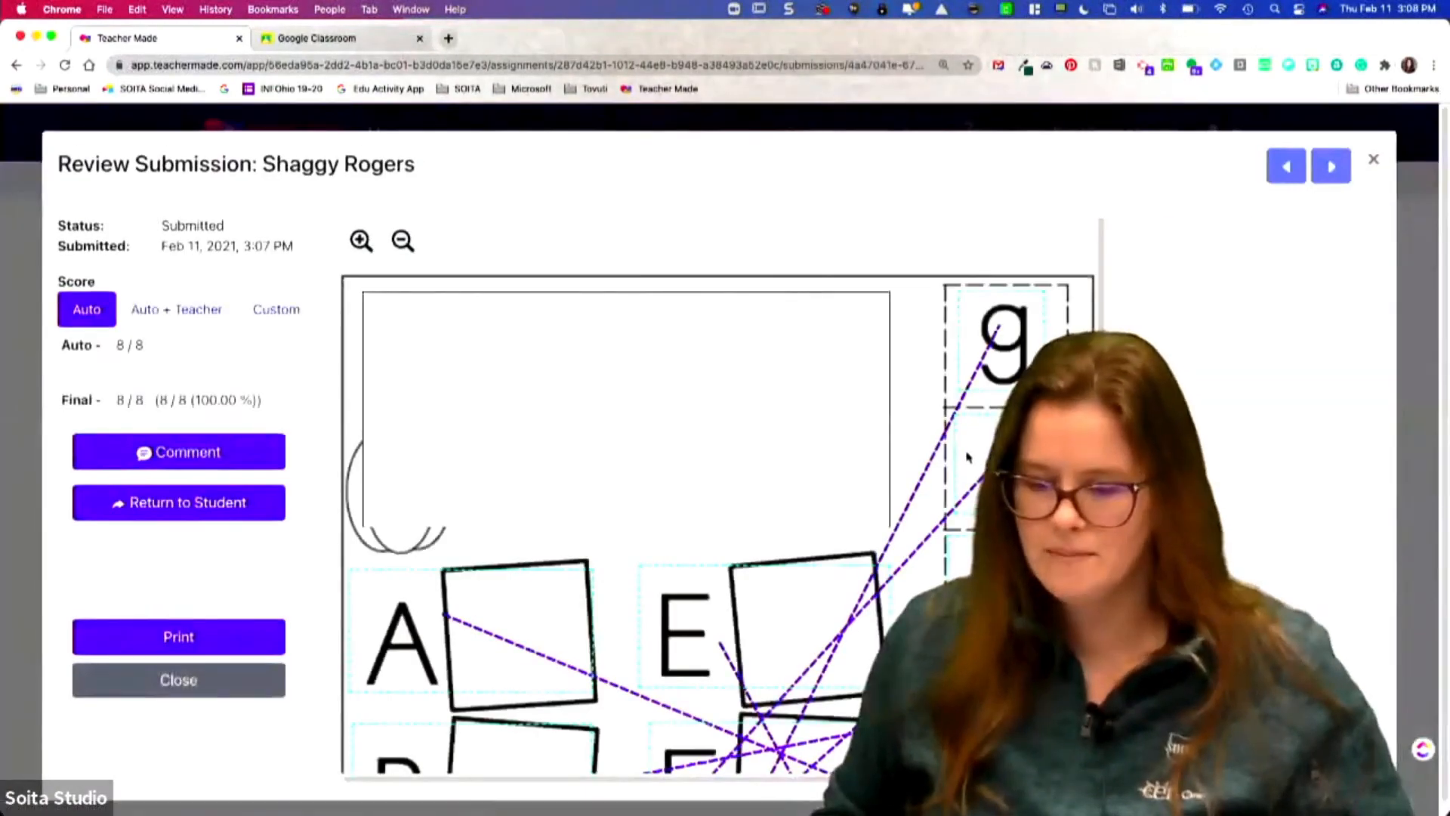
pyautogui.scroll(-6, 952, 449)
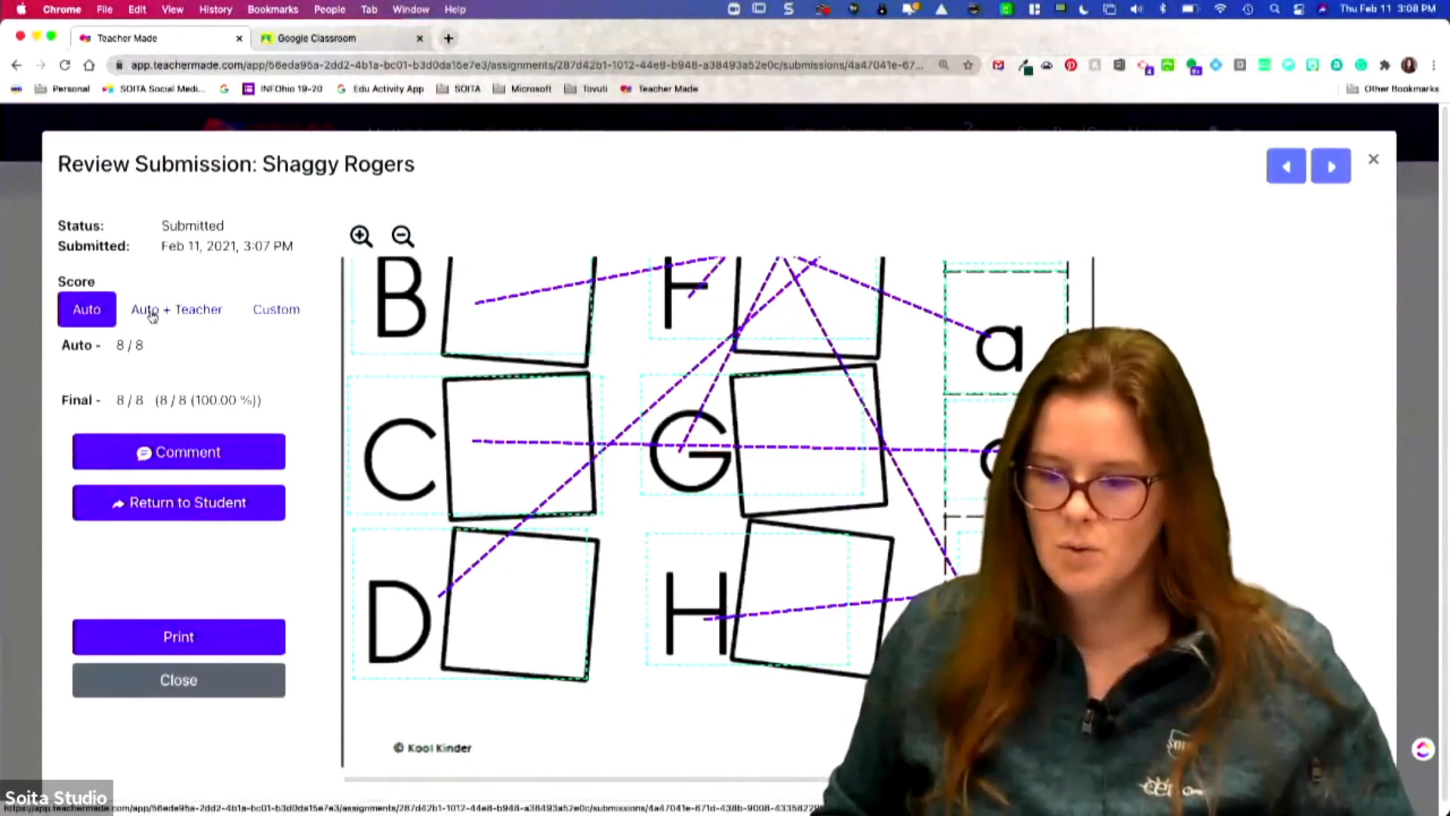
# Step: Try the Auto + Teacher and Custom scoring modes, restore Auto scoring, and close the submission review
pyautogui.click(149, 316)
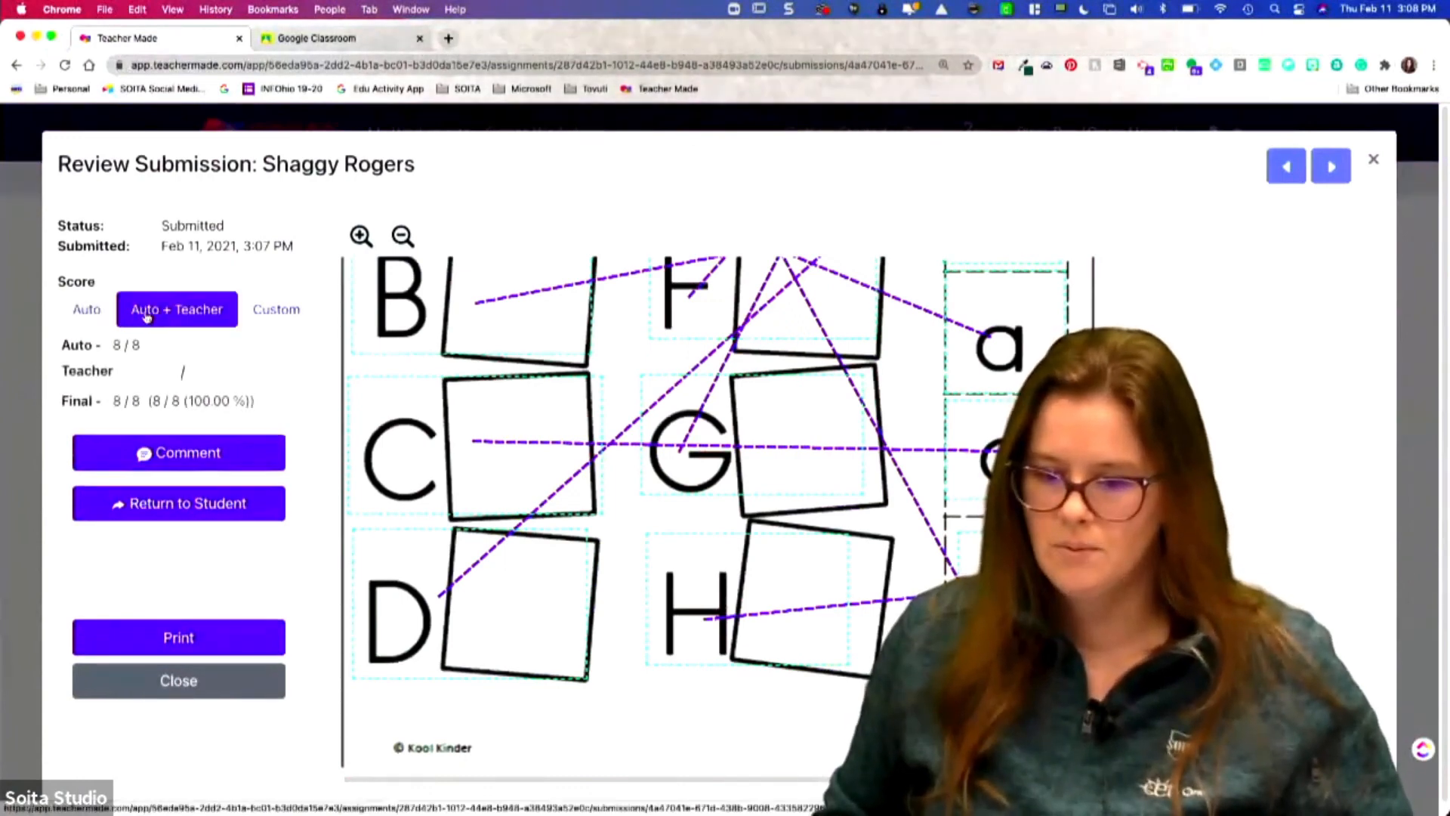
pyautogui.click(94, 313)
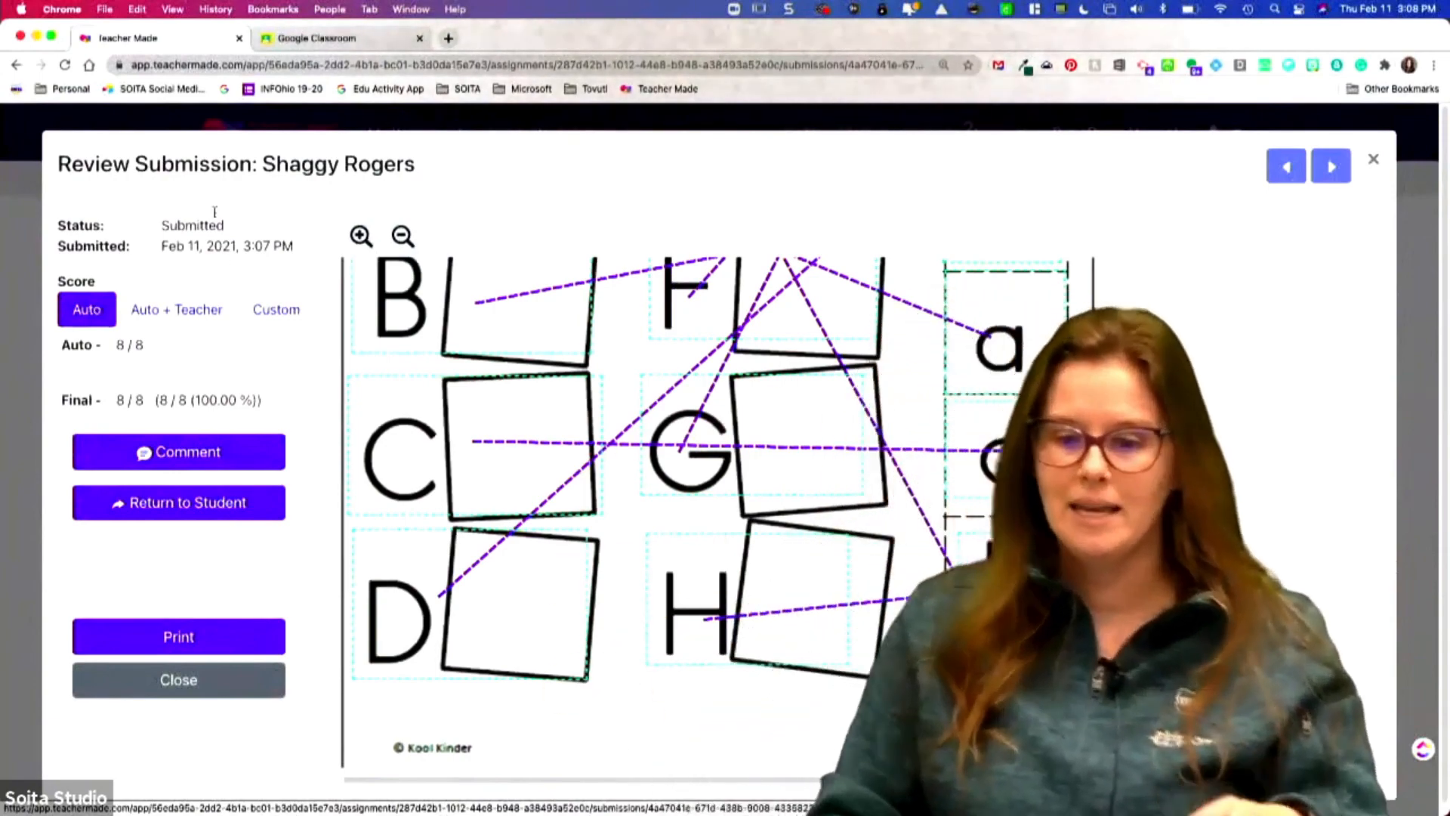
pyautogui.click(252, 316)
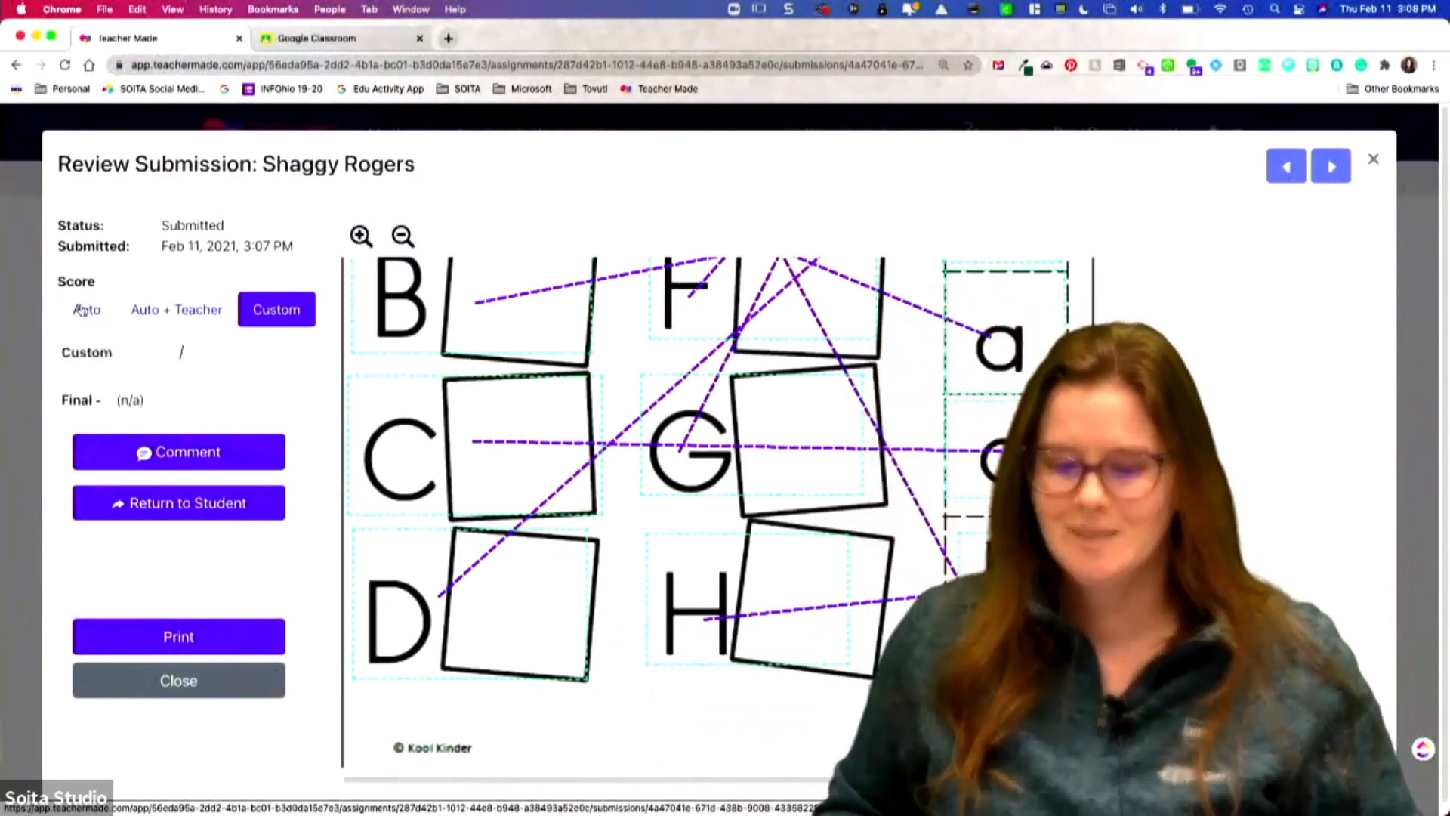
pyautogui.click(82, 310)
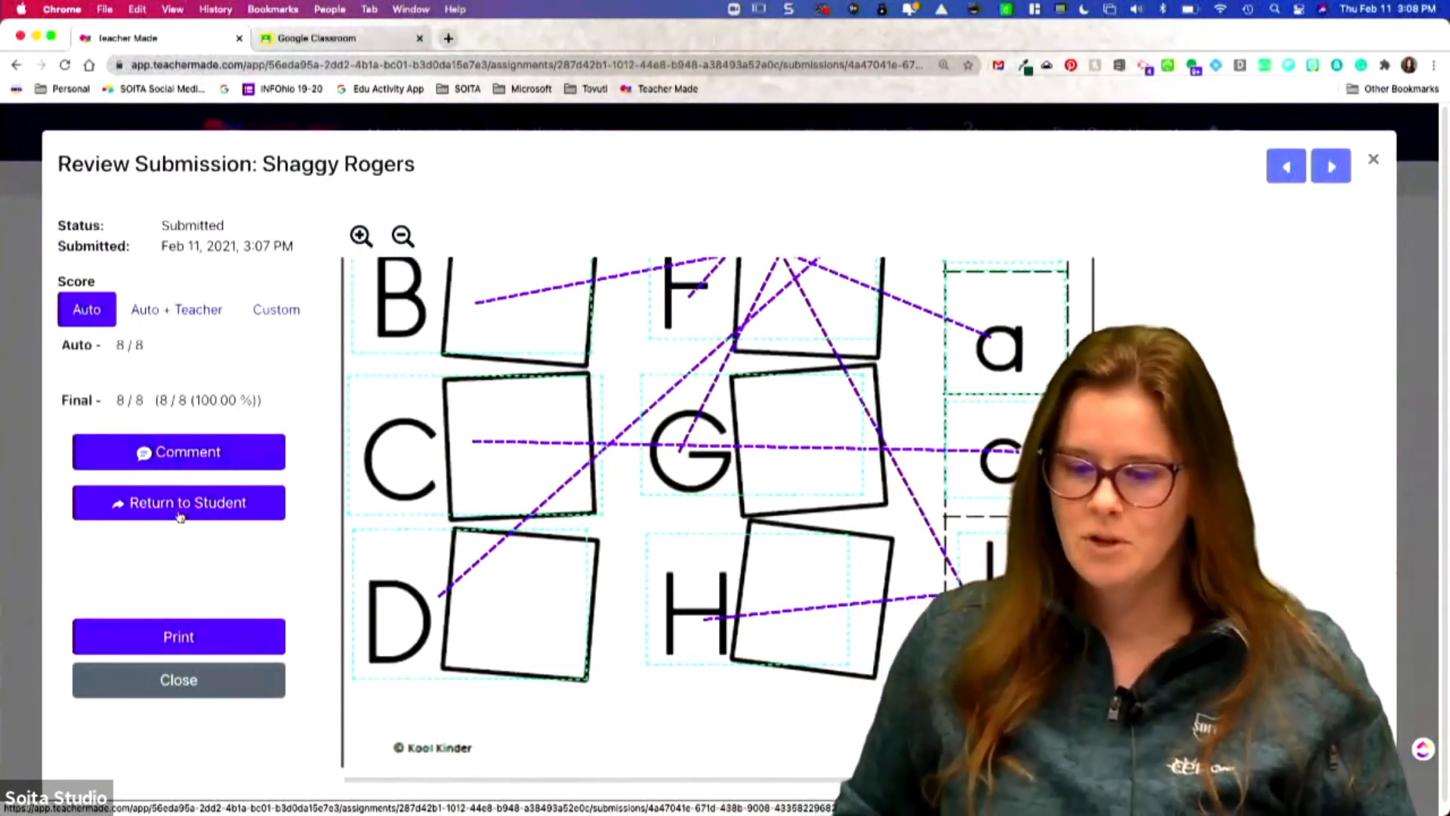
pyautogui.click(1373, 159)
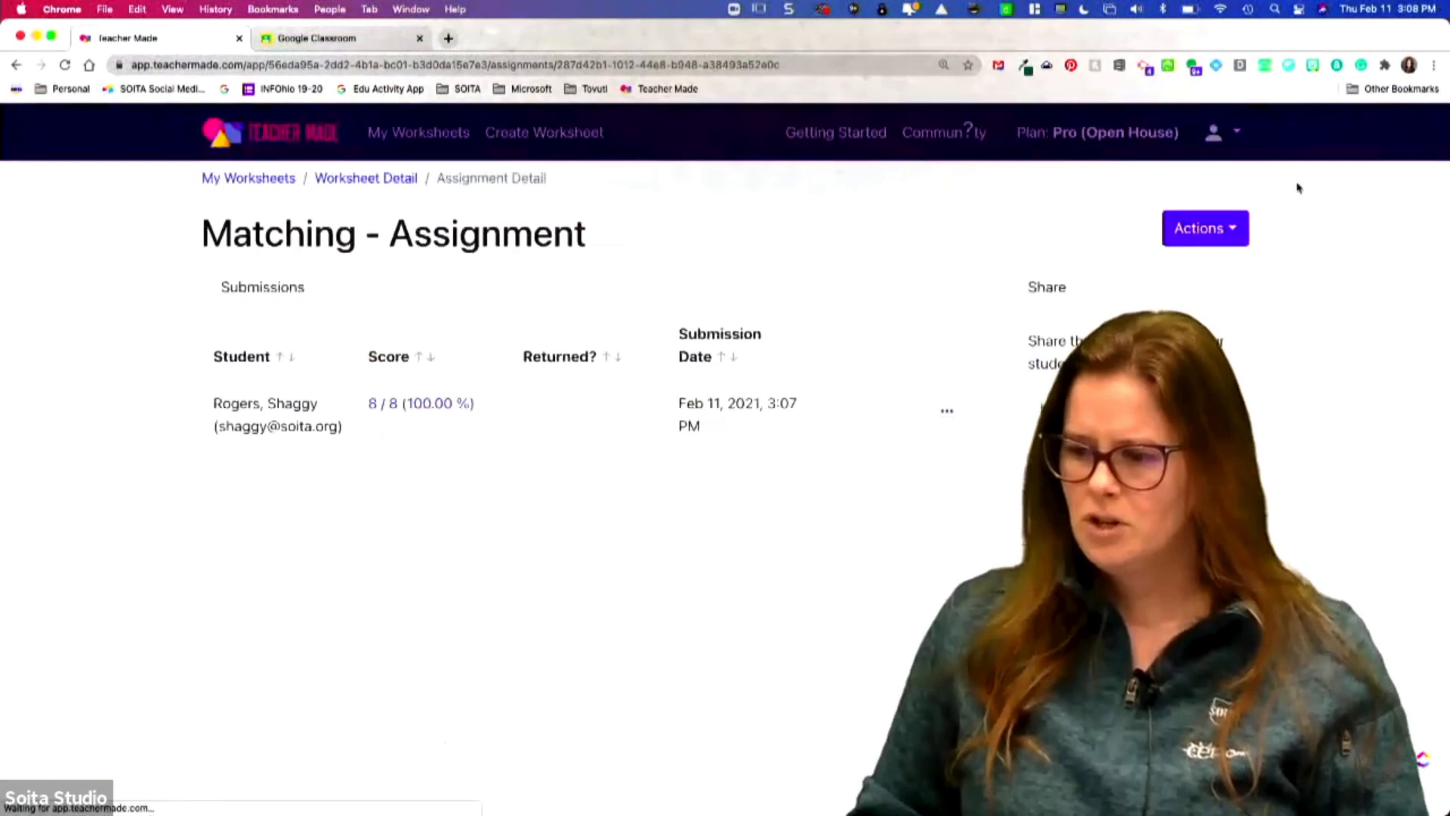
# Step: Set the student's Matching submission as completed and return it to the student from the submission review
pyautogui.click(1214, 239)
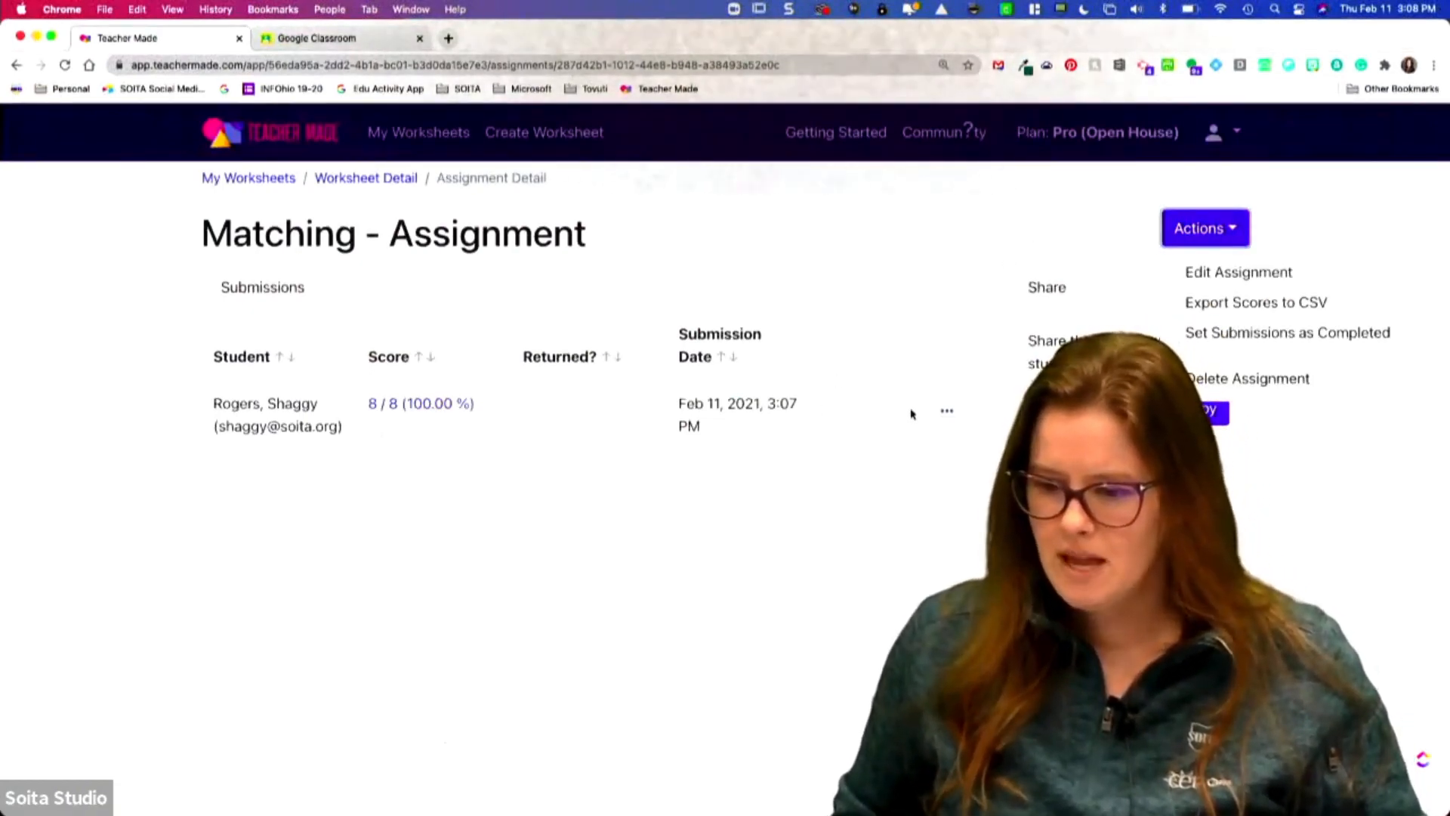
pyautogui.click(948, 413)
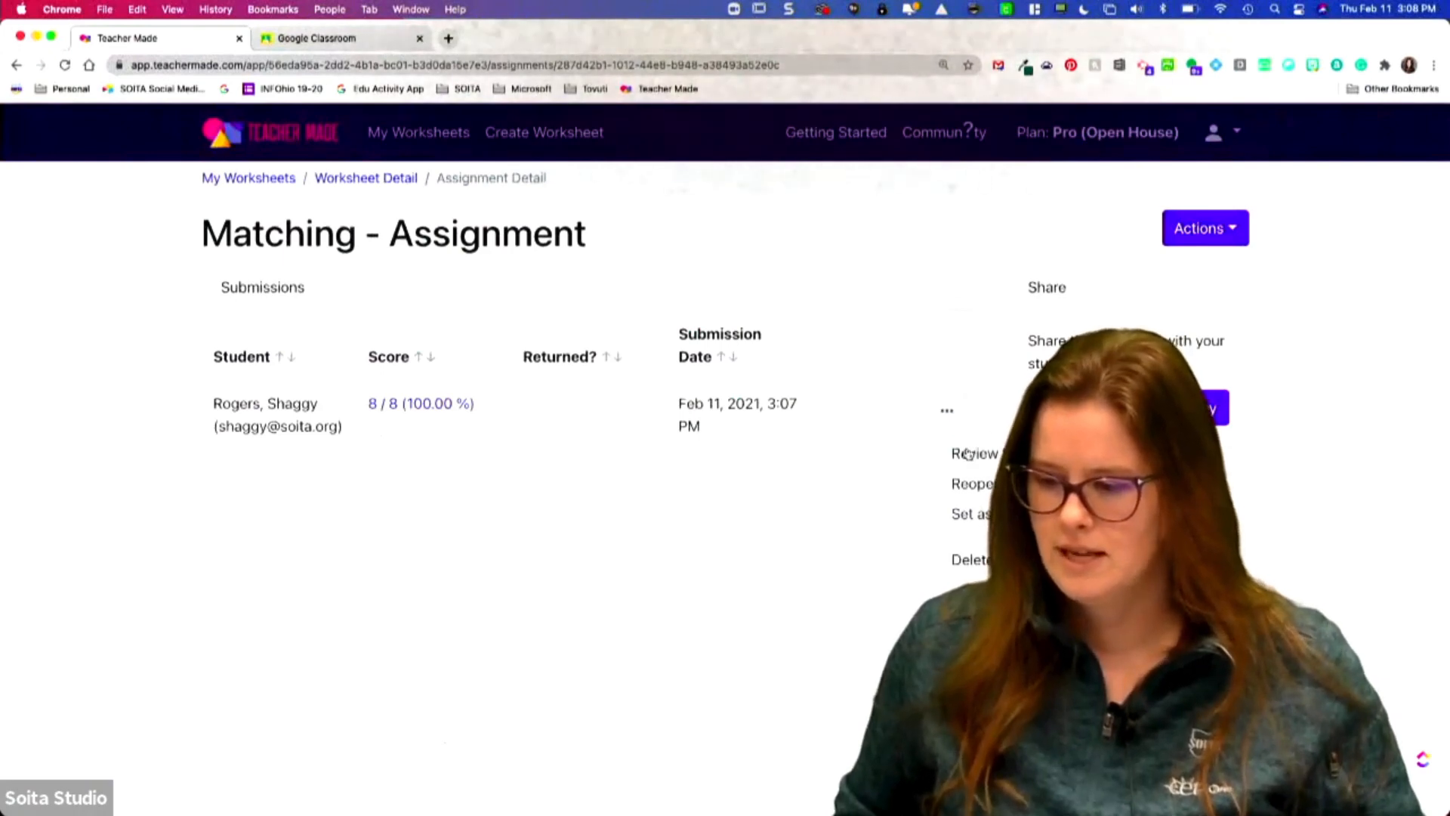
pyautogui.click(969, 516)
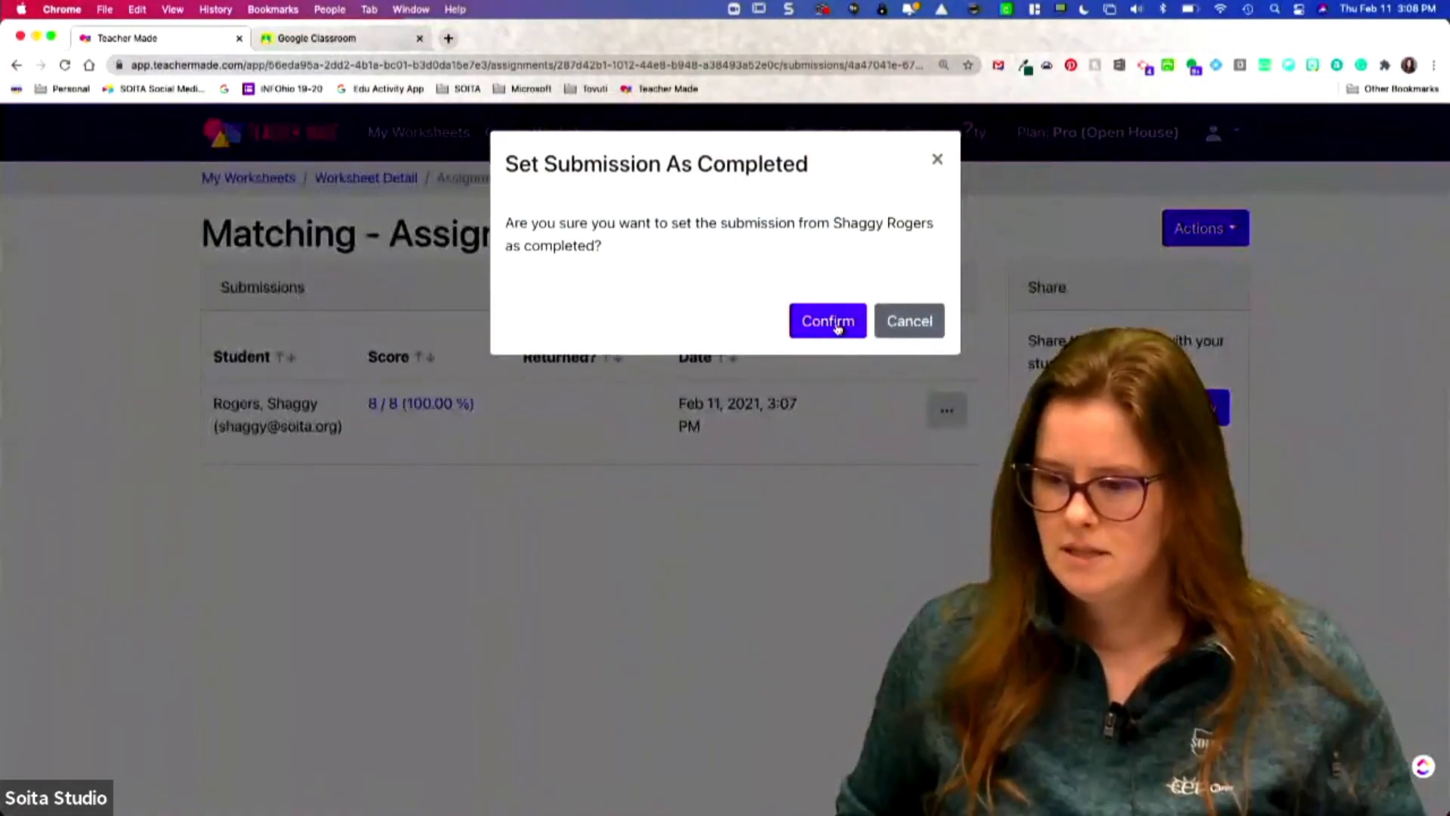
pyautogui.click(829, 322)
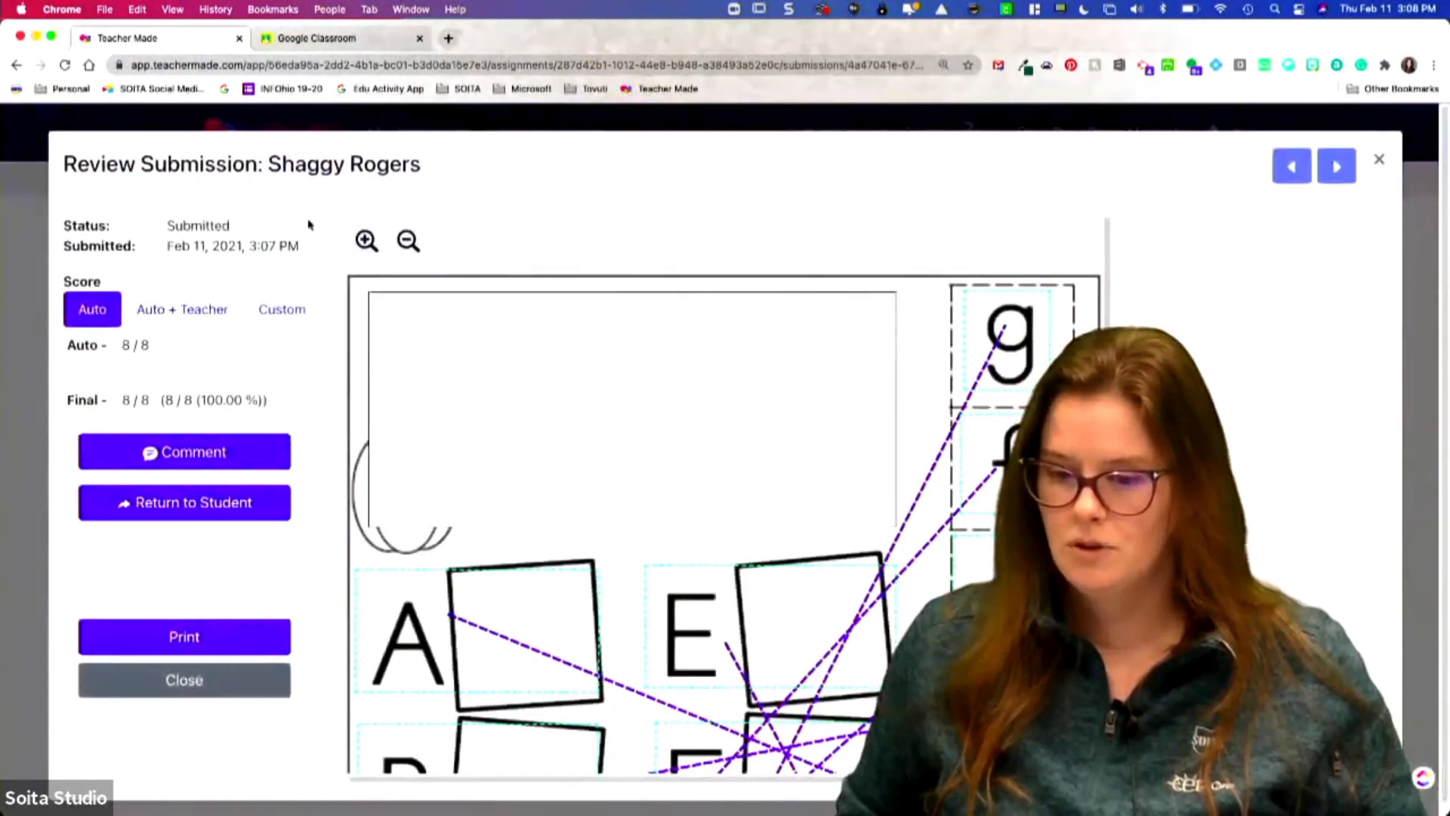
pyautogui.click(144, 503)
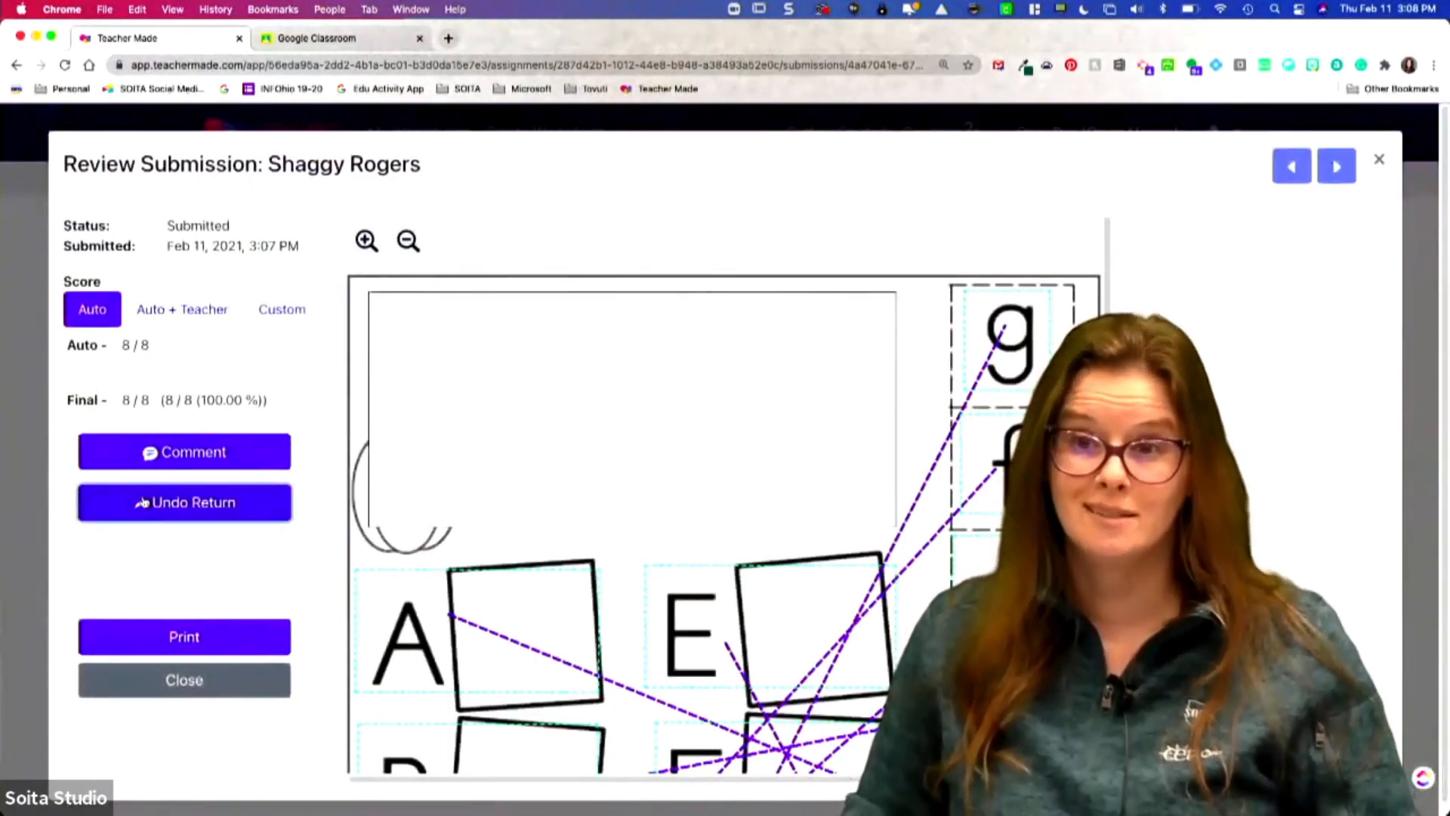
pyautogui.click(196, 682)
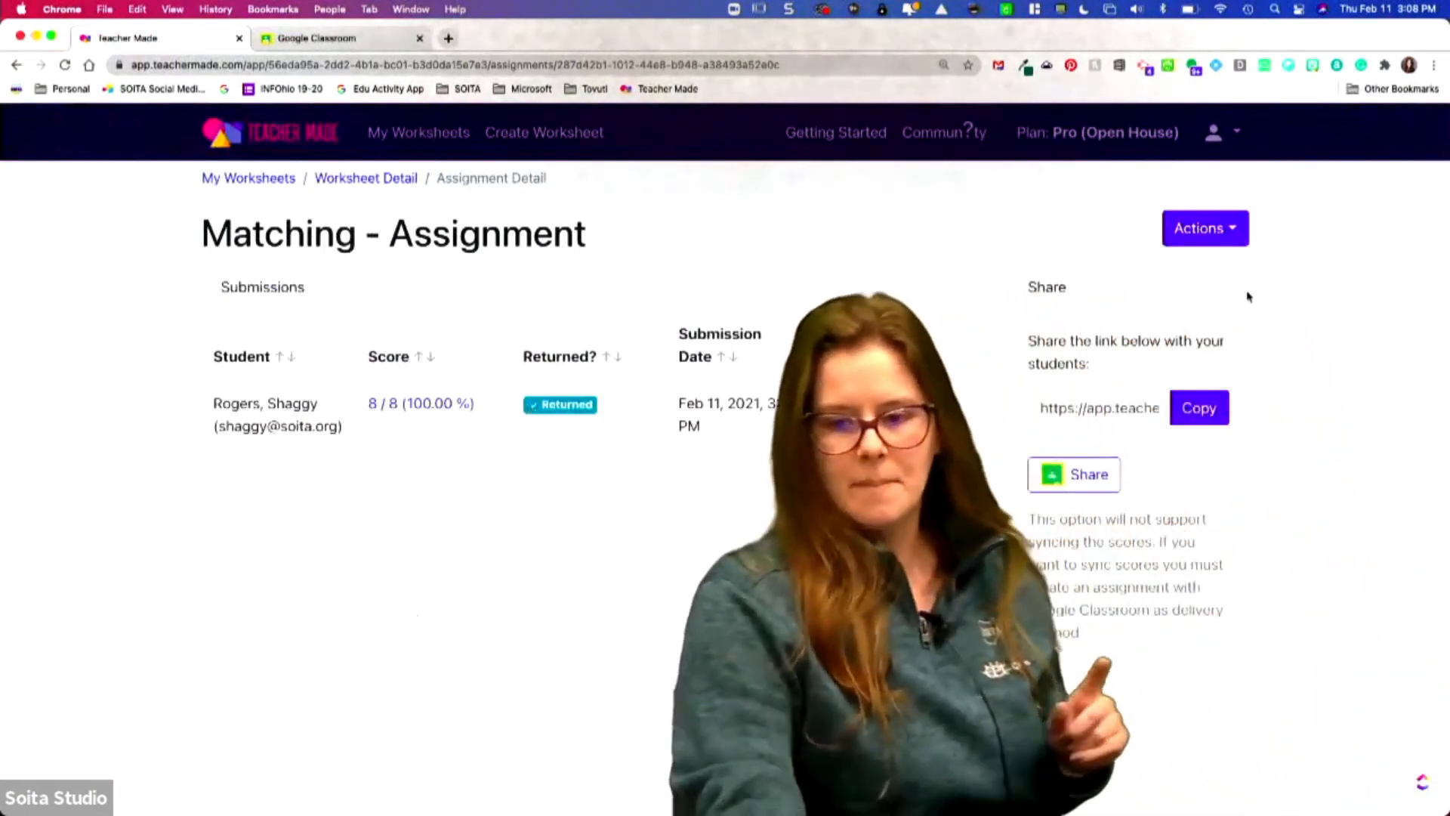
# Step: Show the Matching assignment's available actions, including exporting scores to CSV
pyautogui.click(1205, 228)
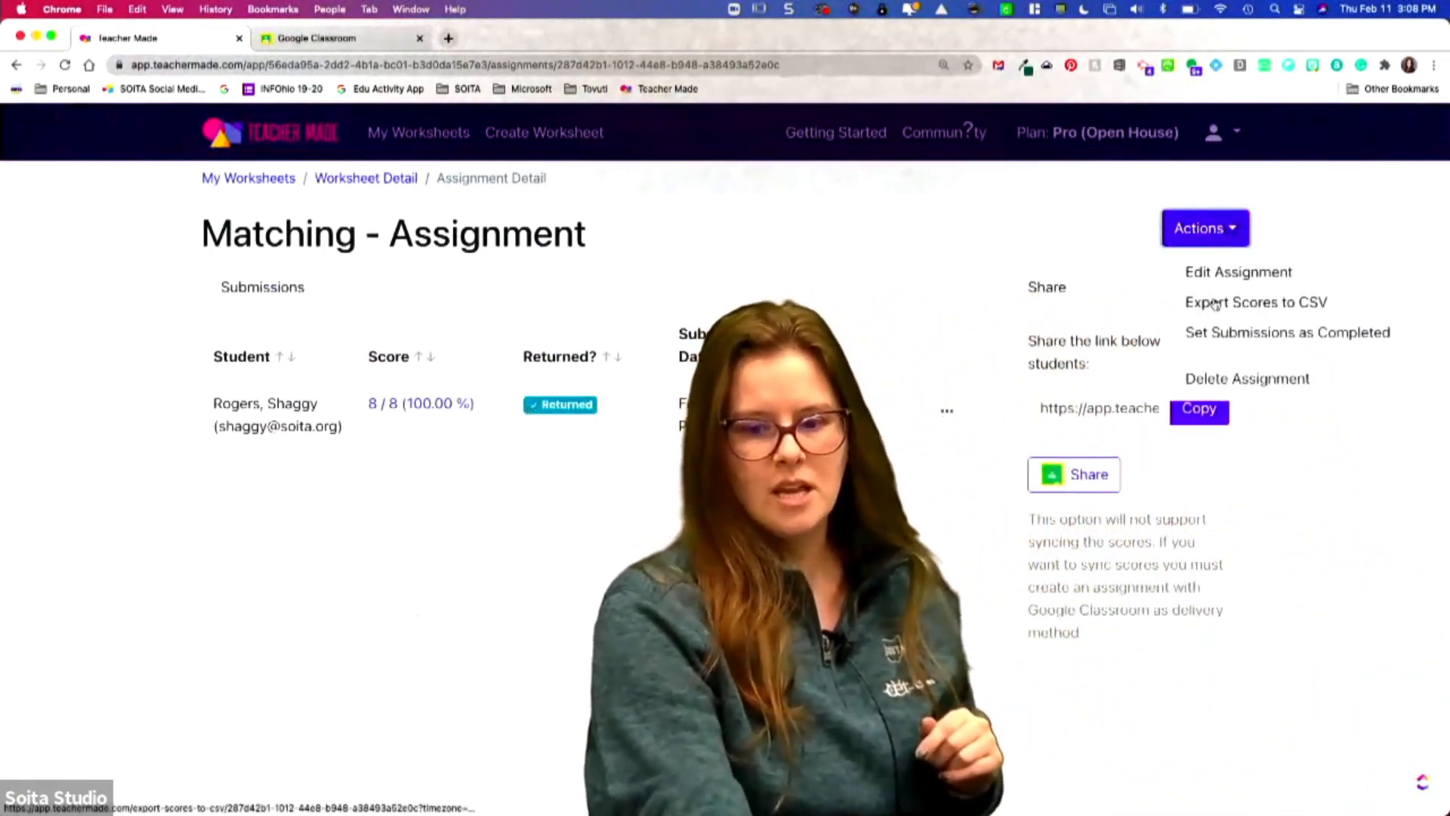